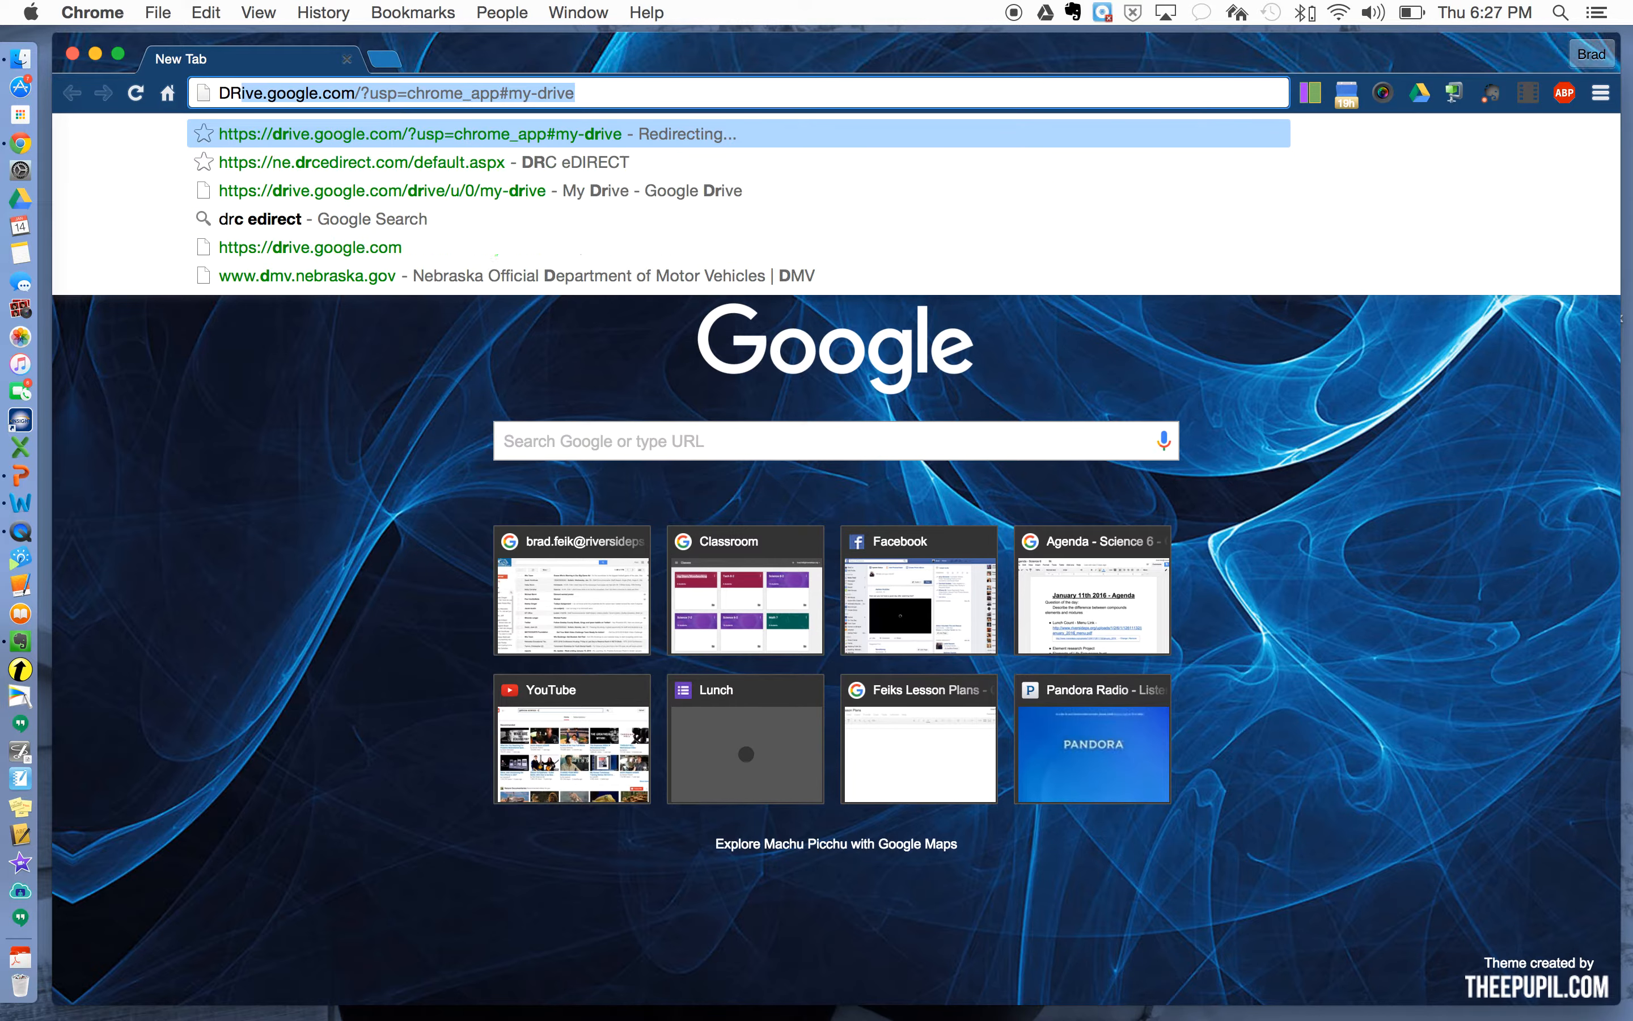
Search Google for "DRC edirect", open the DRC eDIRECT site and bookmark it in the Bookmarks Bar.
type("direct")
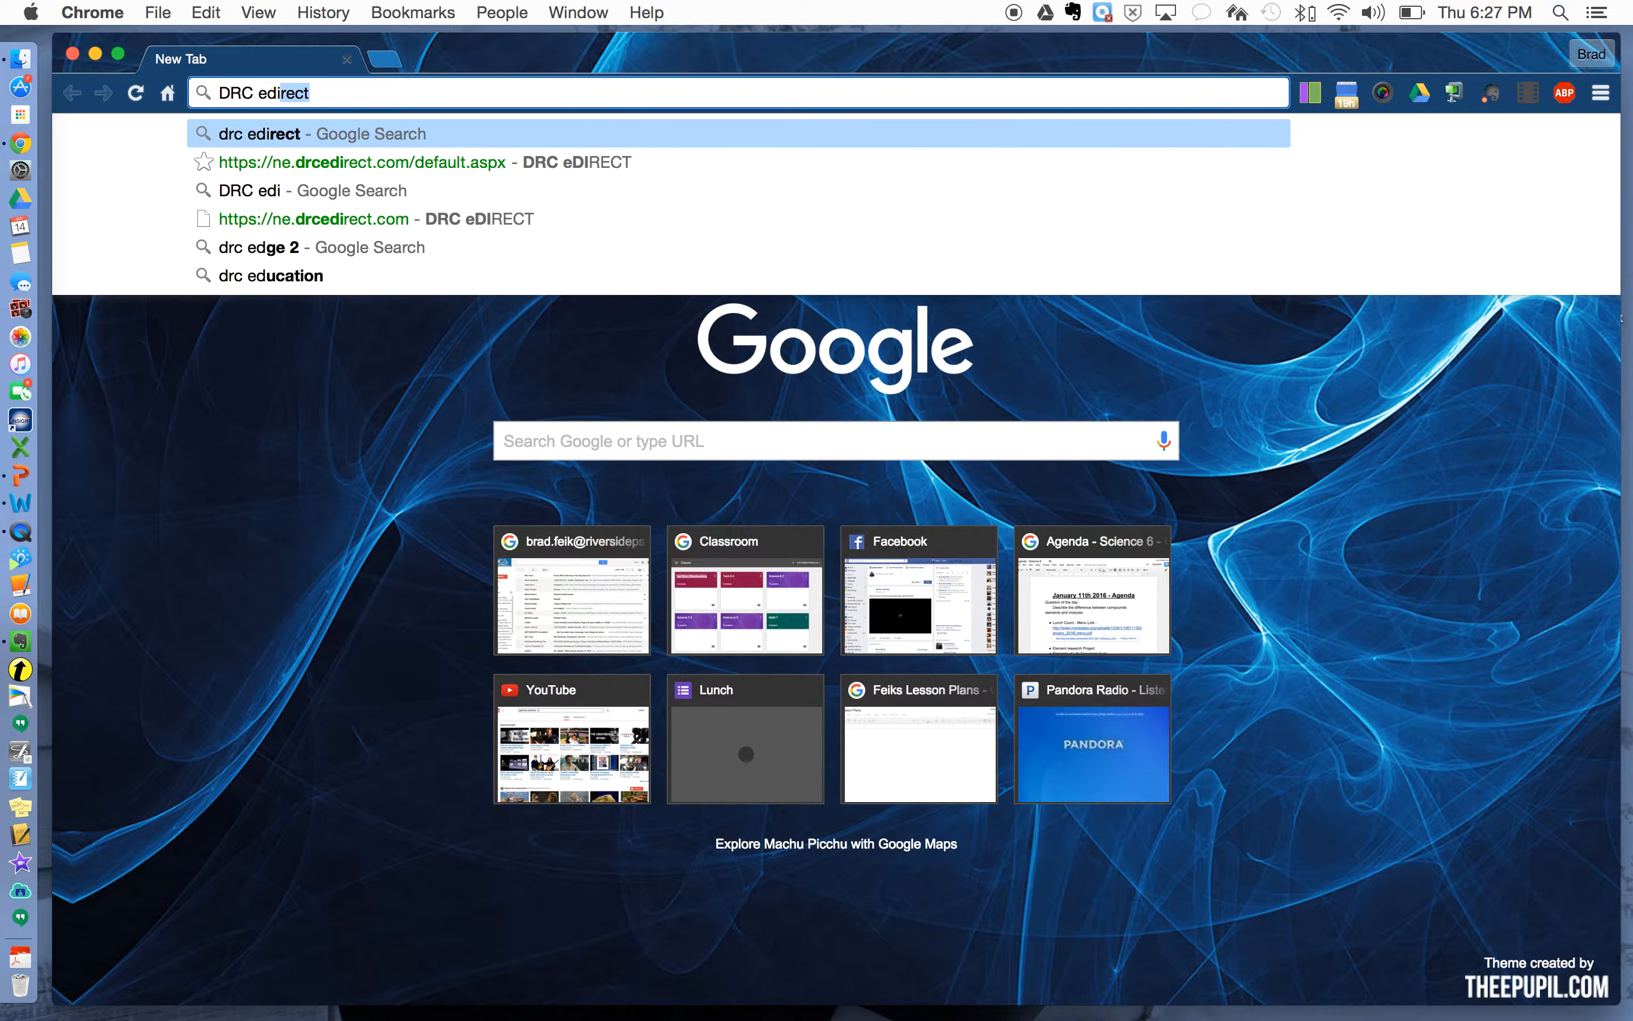
key("Return")
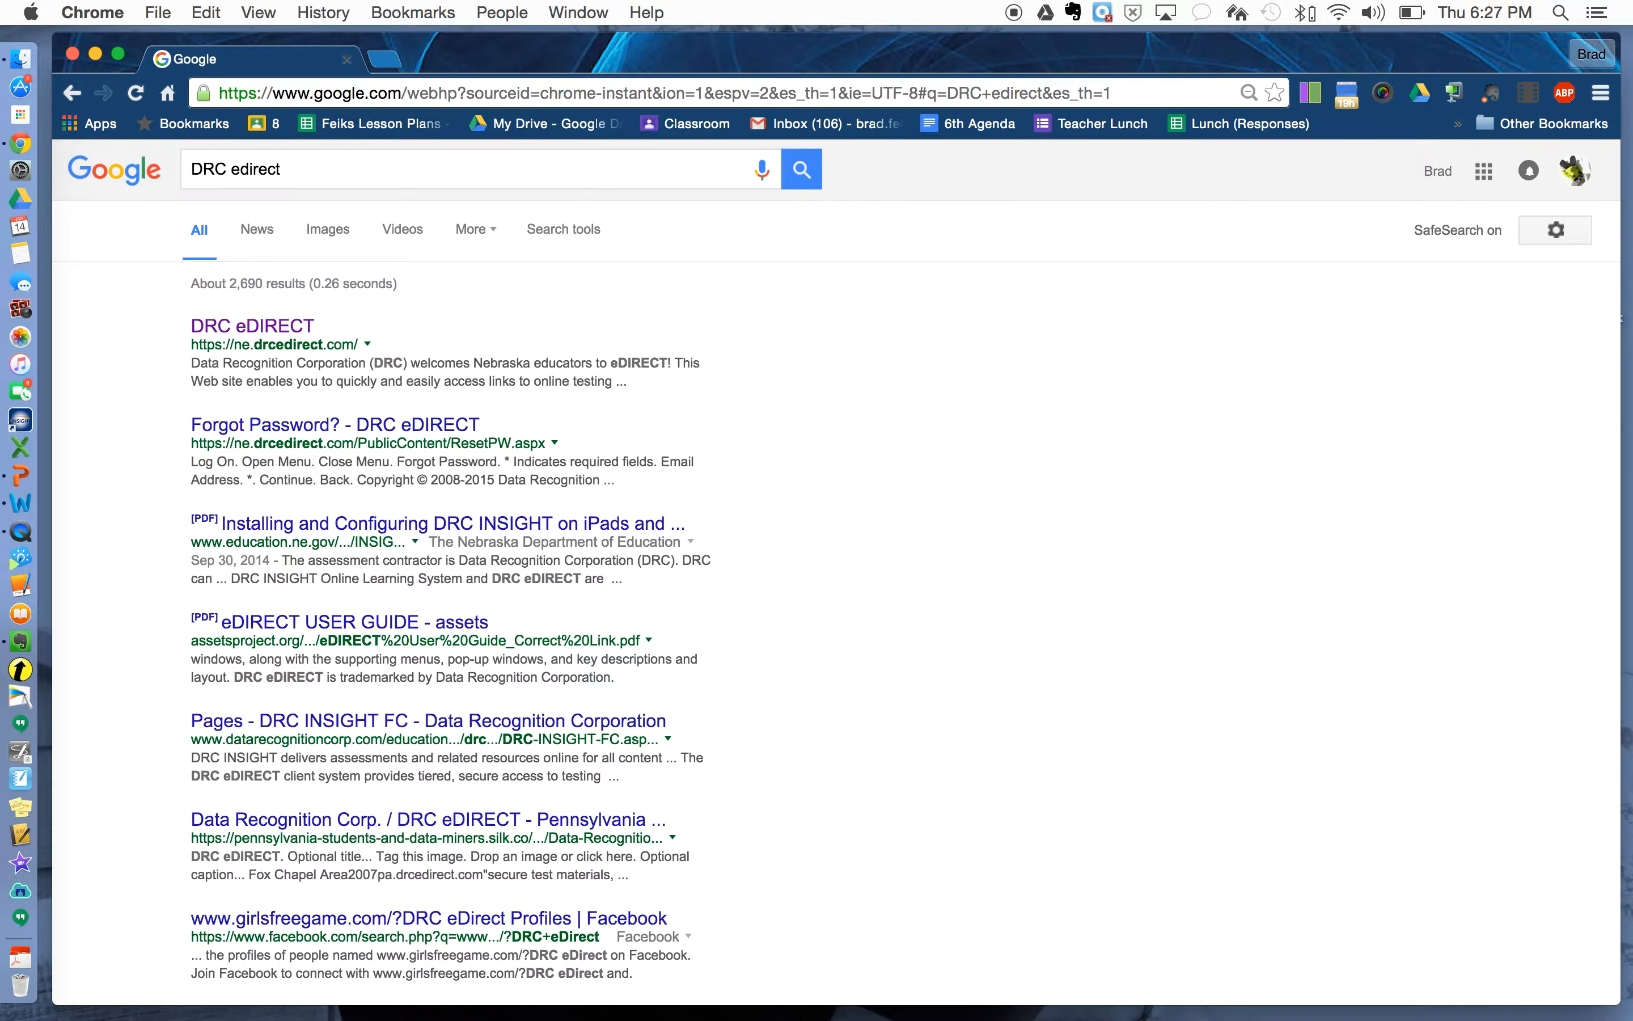
left_click(307, 331)
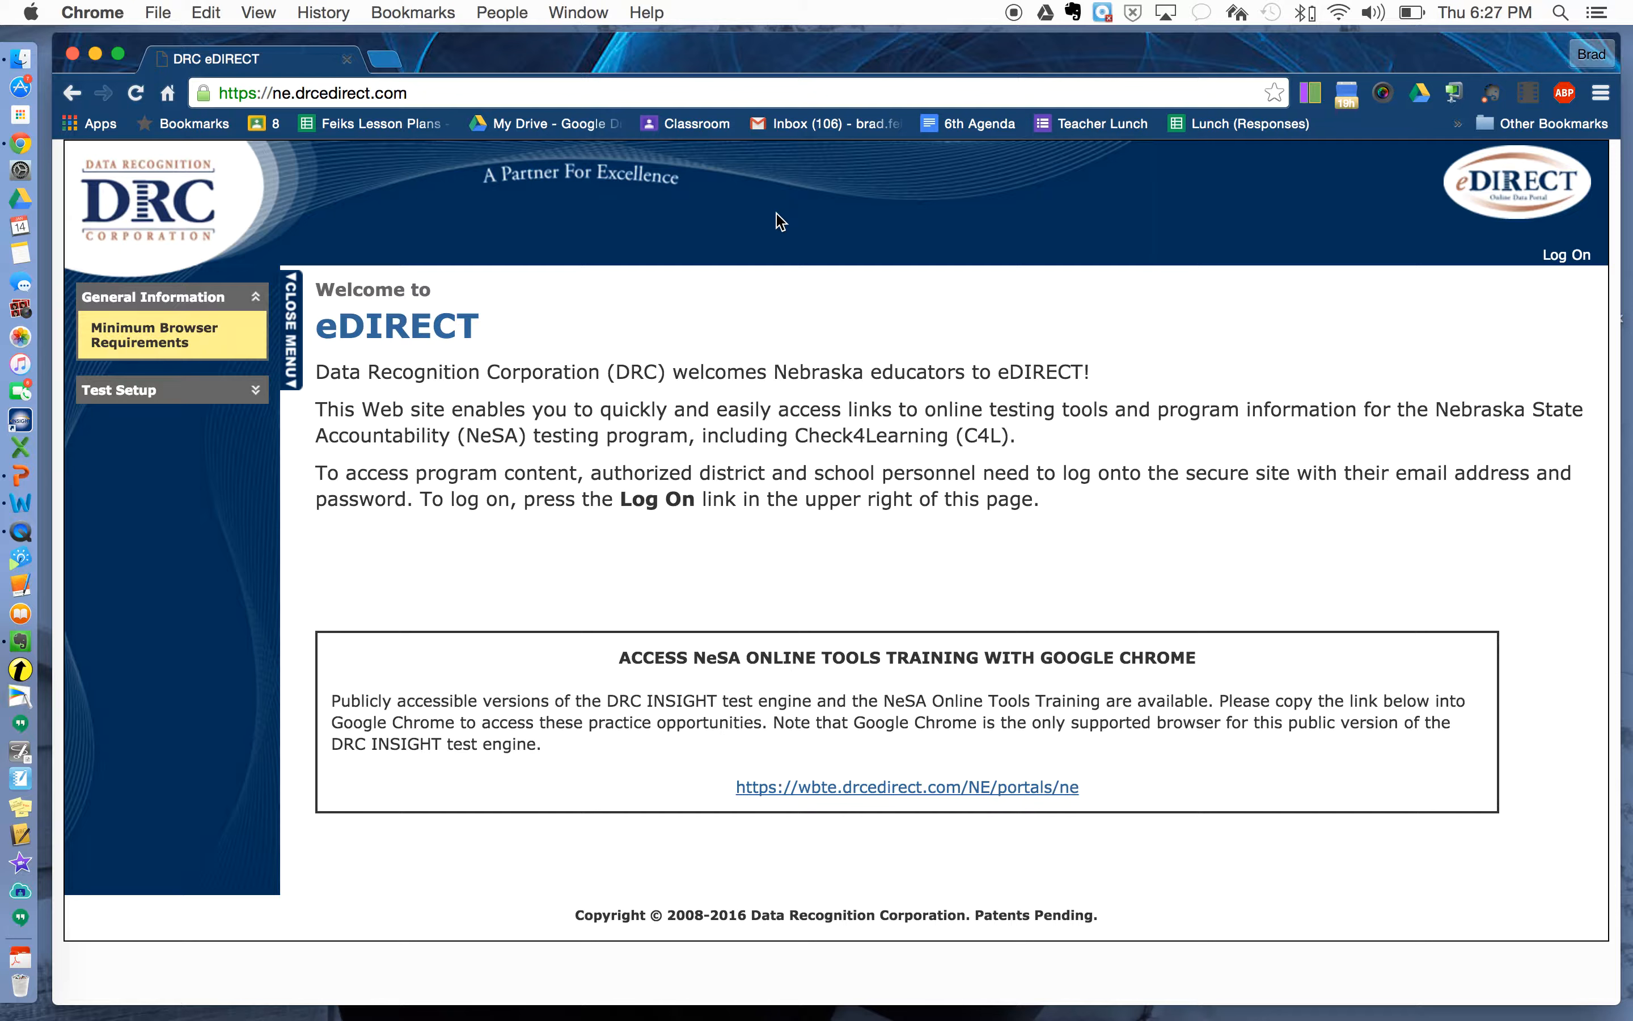
left_click(1274, 91)
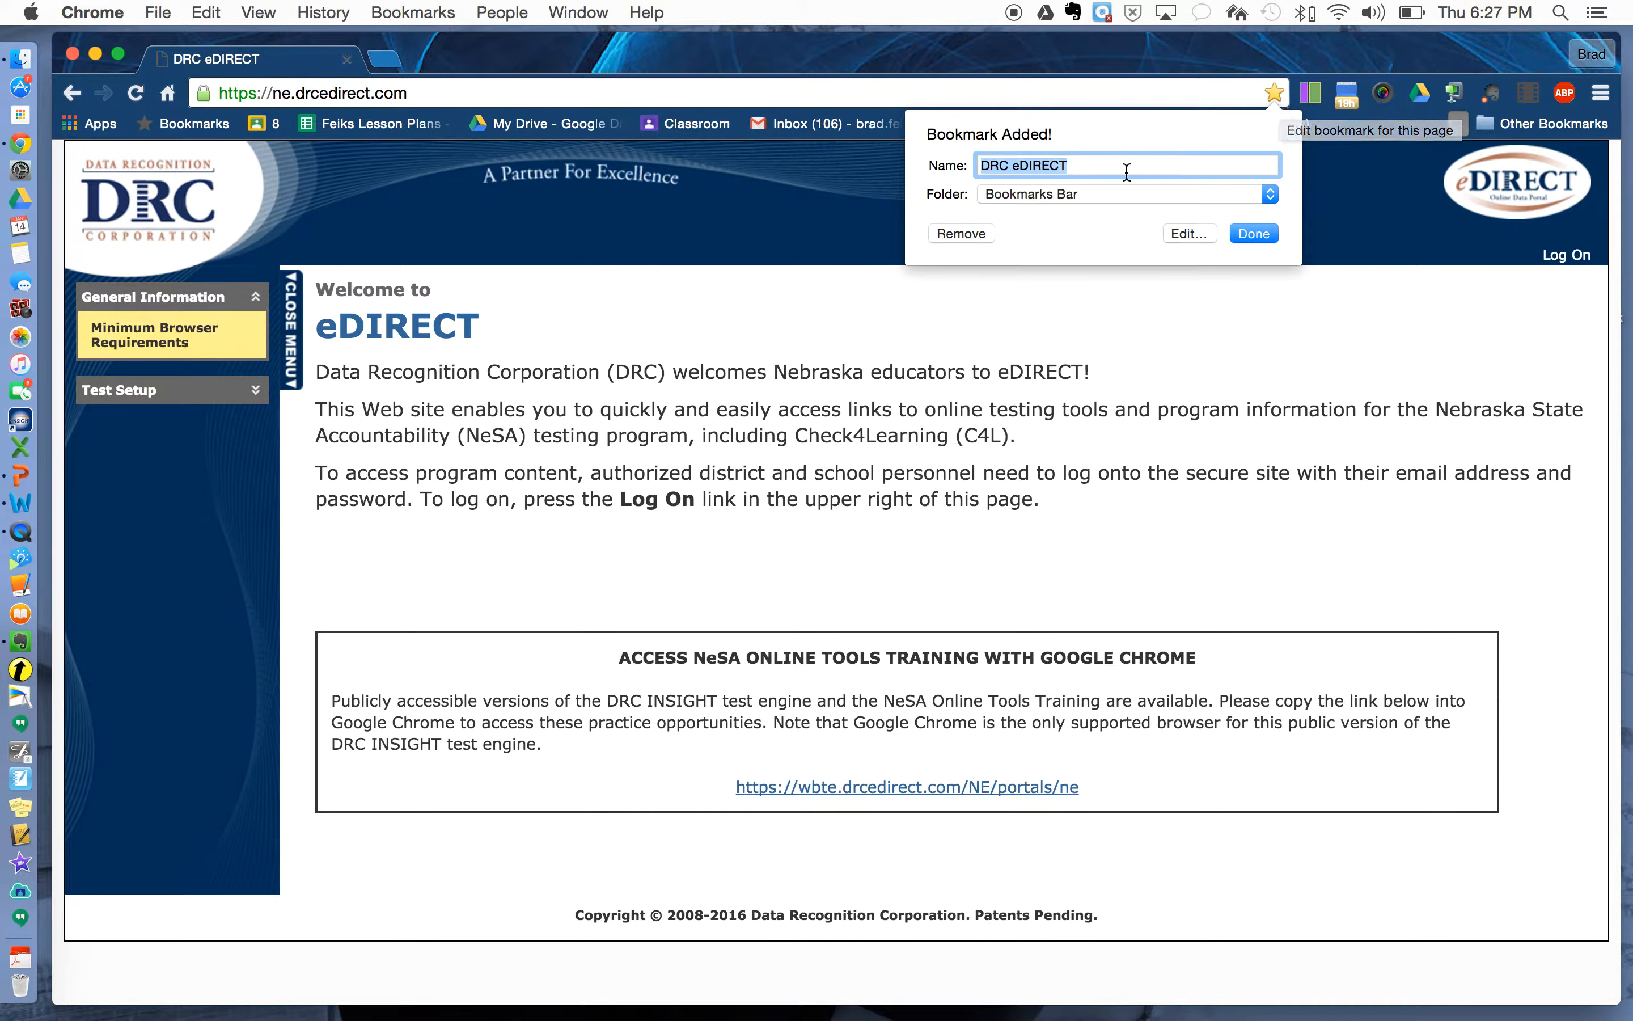
left_click(1253, 233)
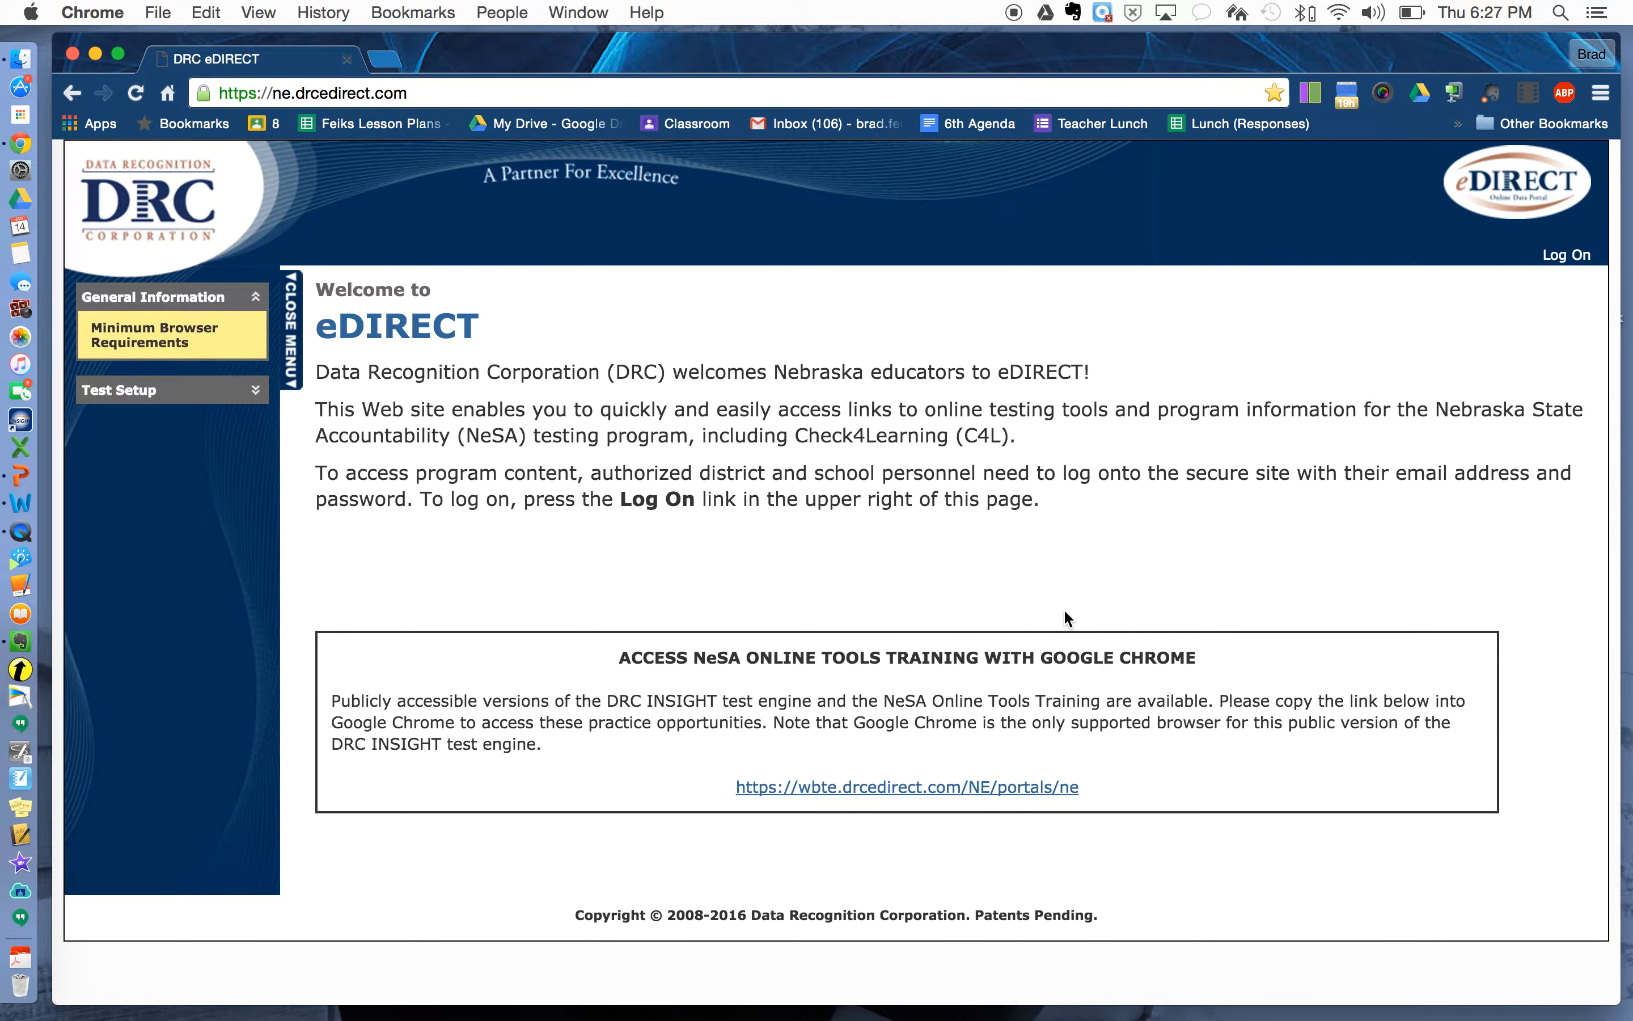
Log on to eDIRECT with the prefilled credentials and open Check4Learning under the 2015-2016 Check4Learning Teacher profile.
left_click(1567, 255)
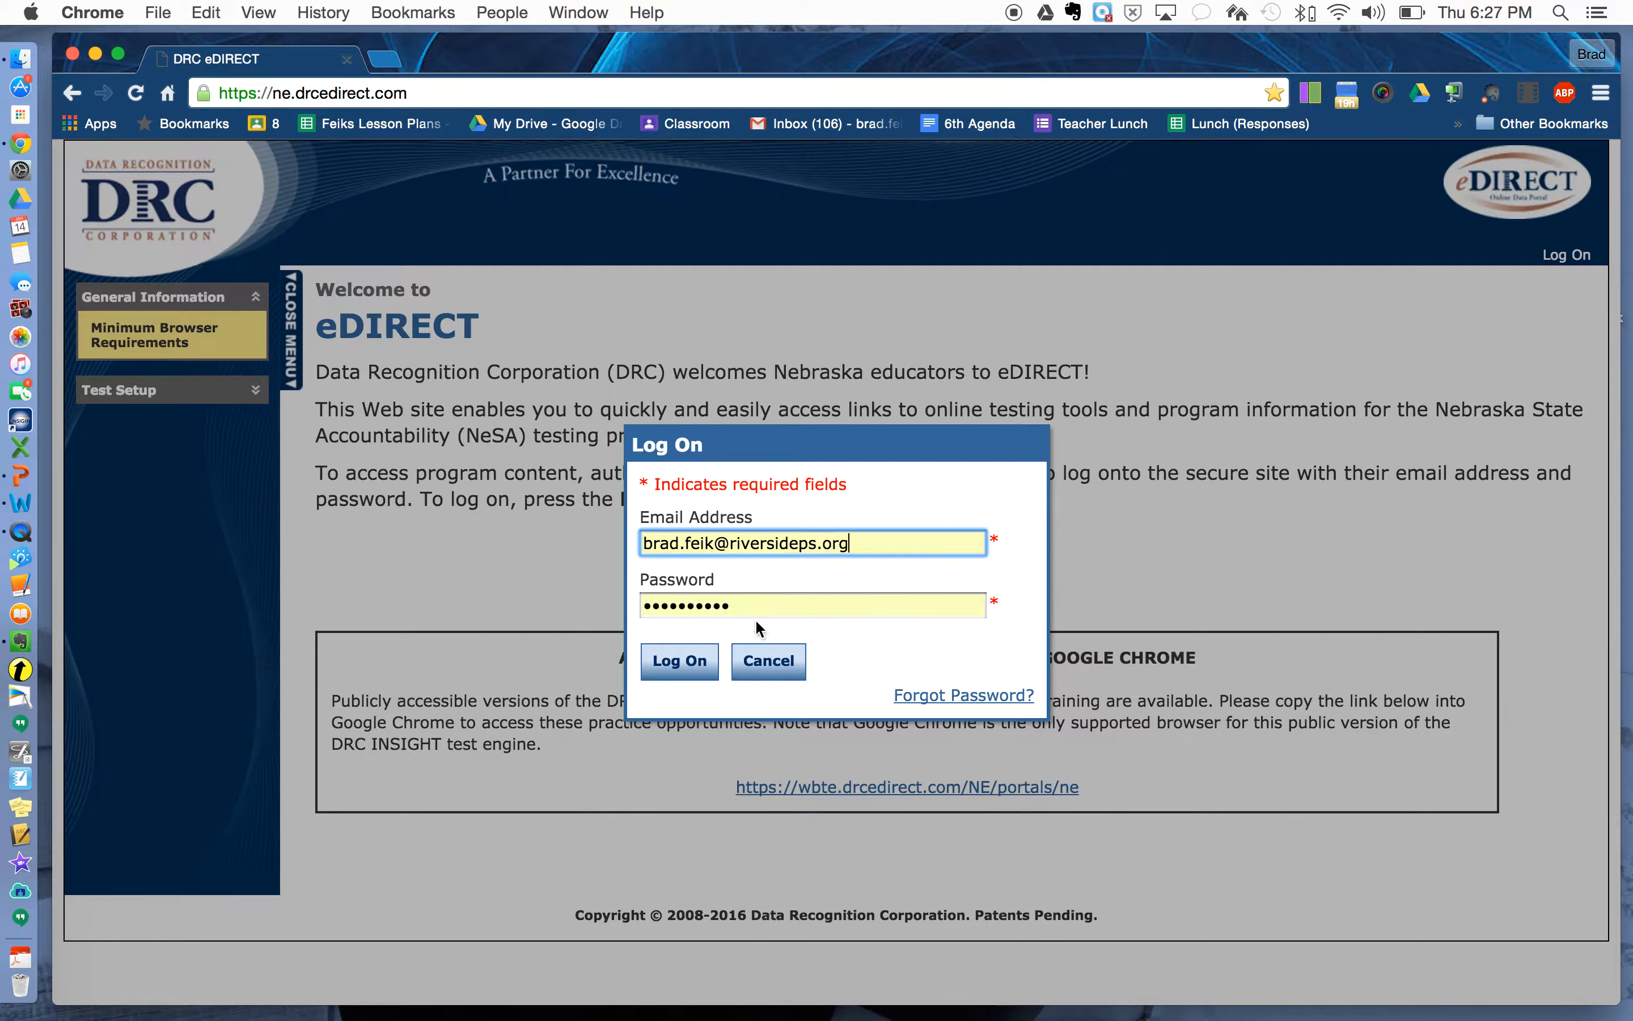
left_click(694, 664)
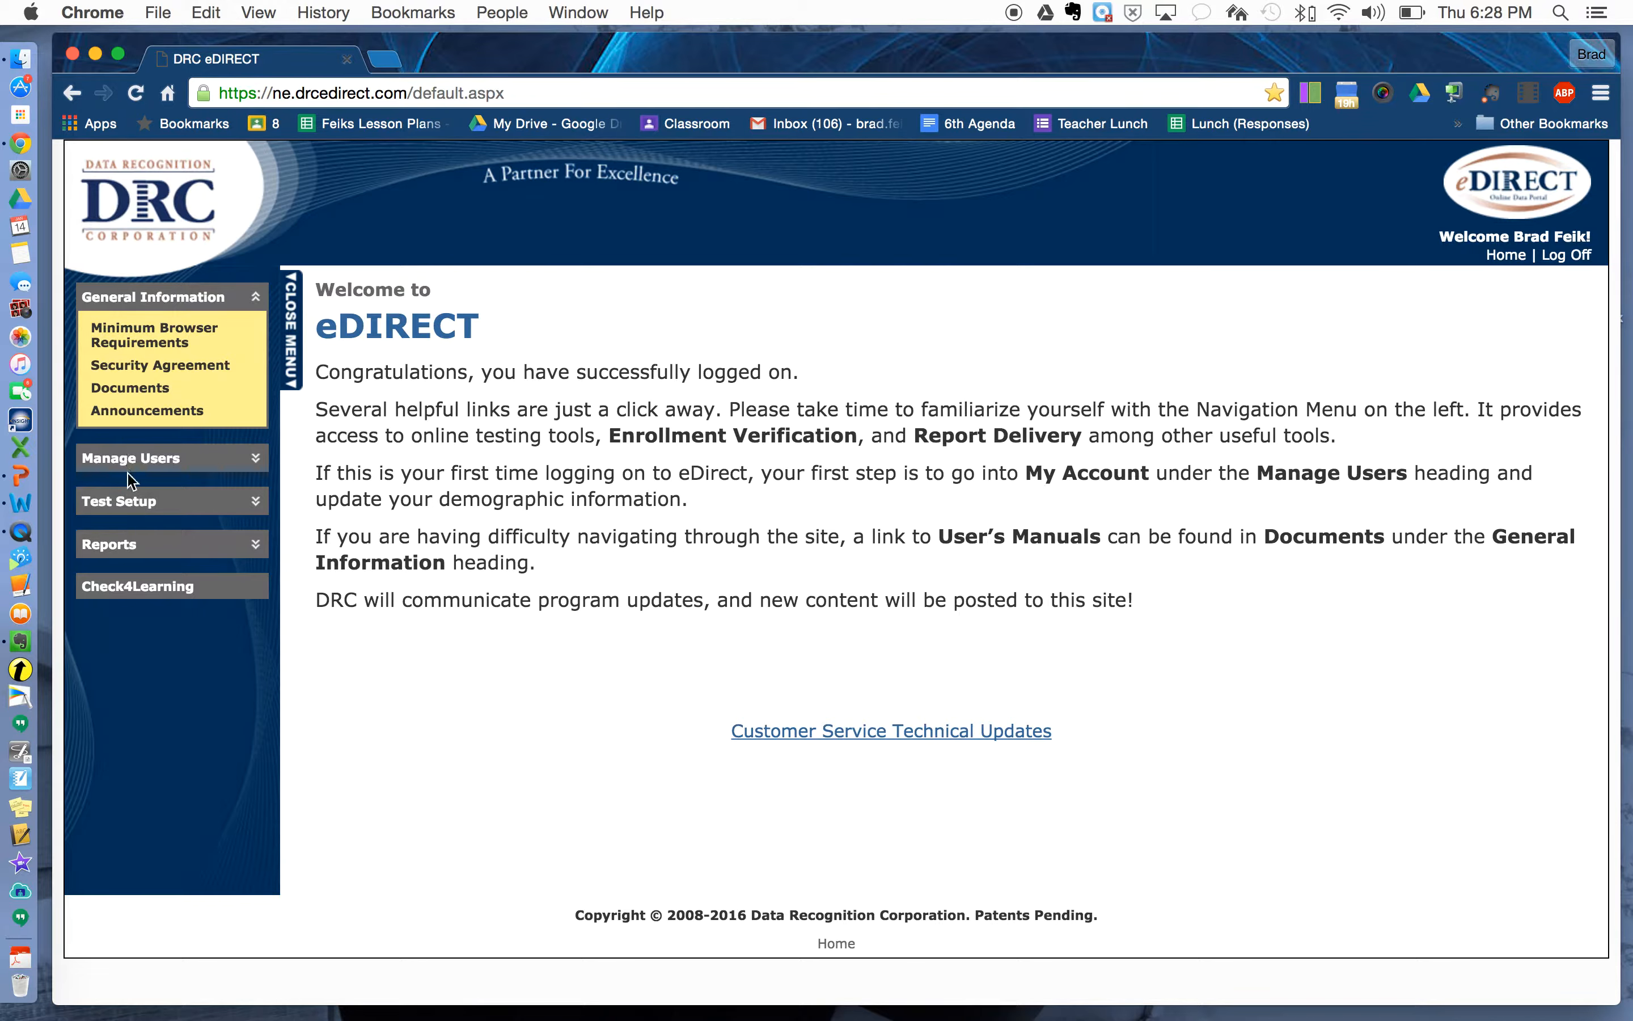
left_click(133, 588)
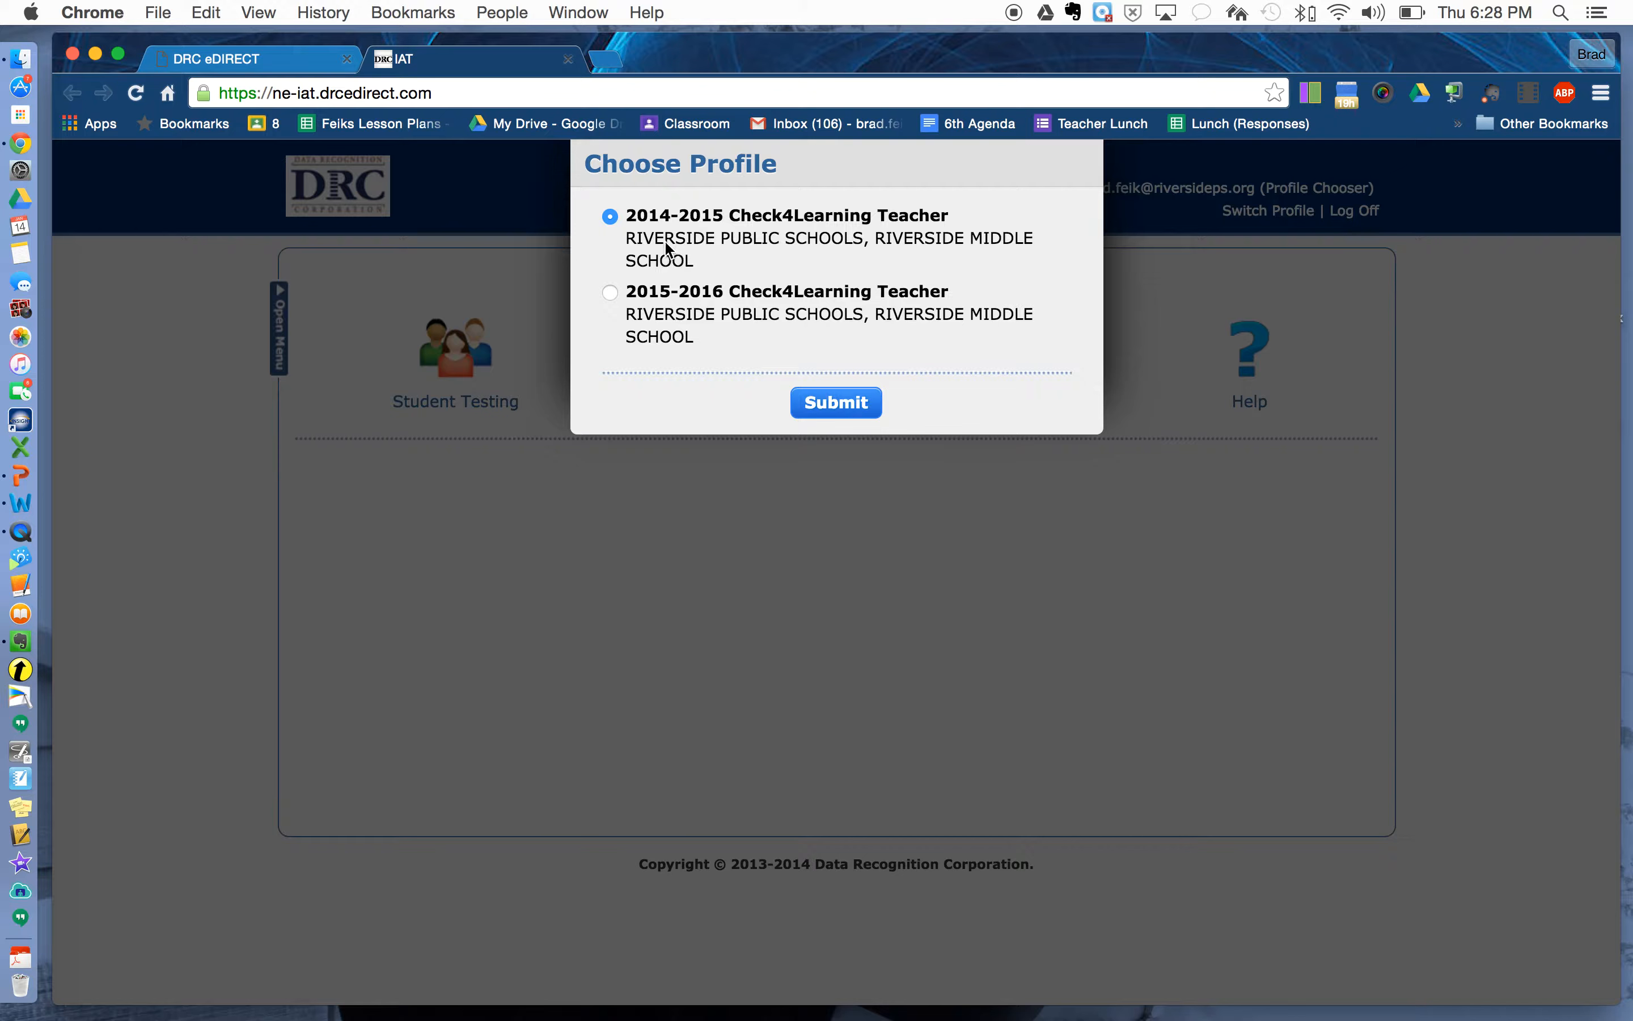
left_click(610, 294)
left_click(869, 409)
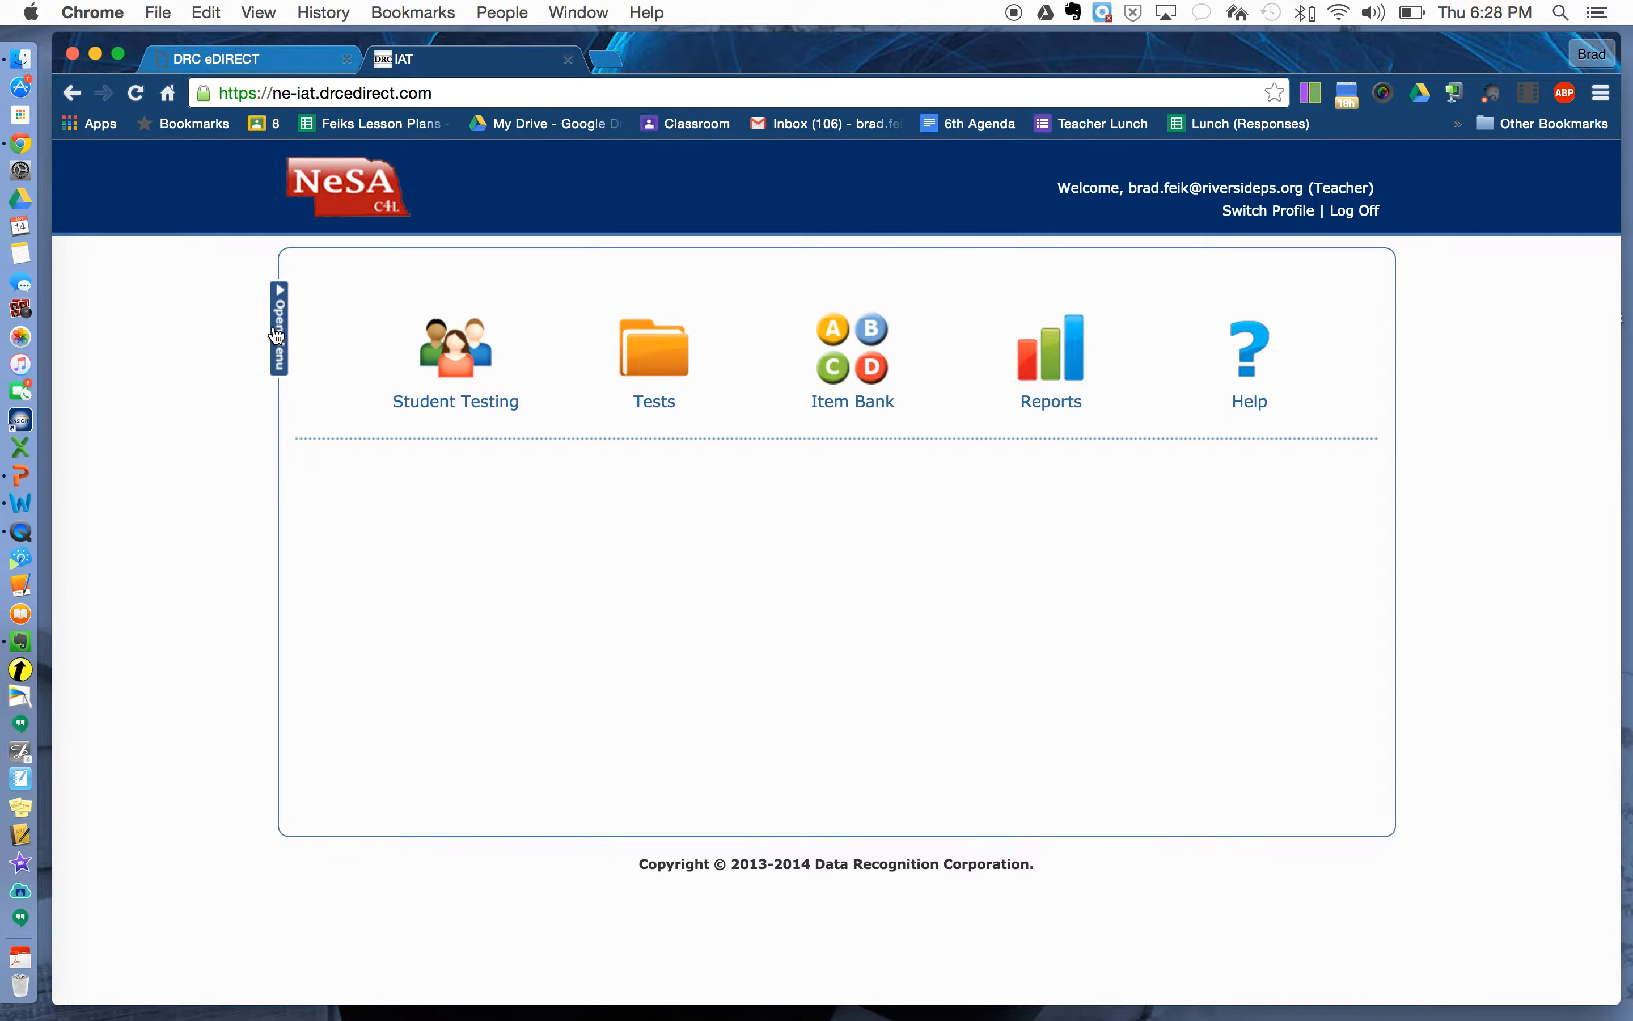
Go to the student groups list of the Student Testing area.
left_click(283, 334)
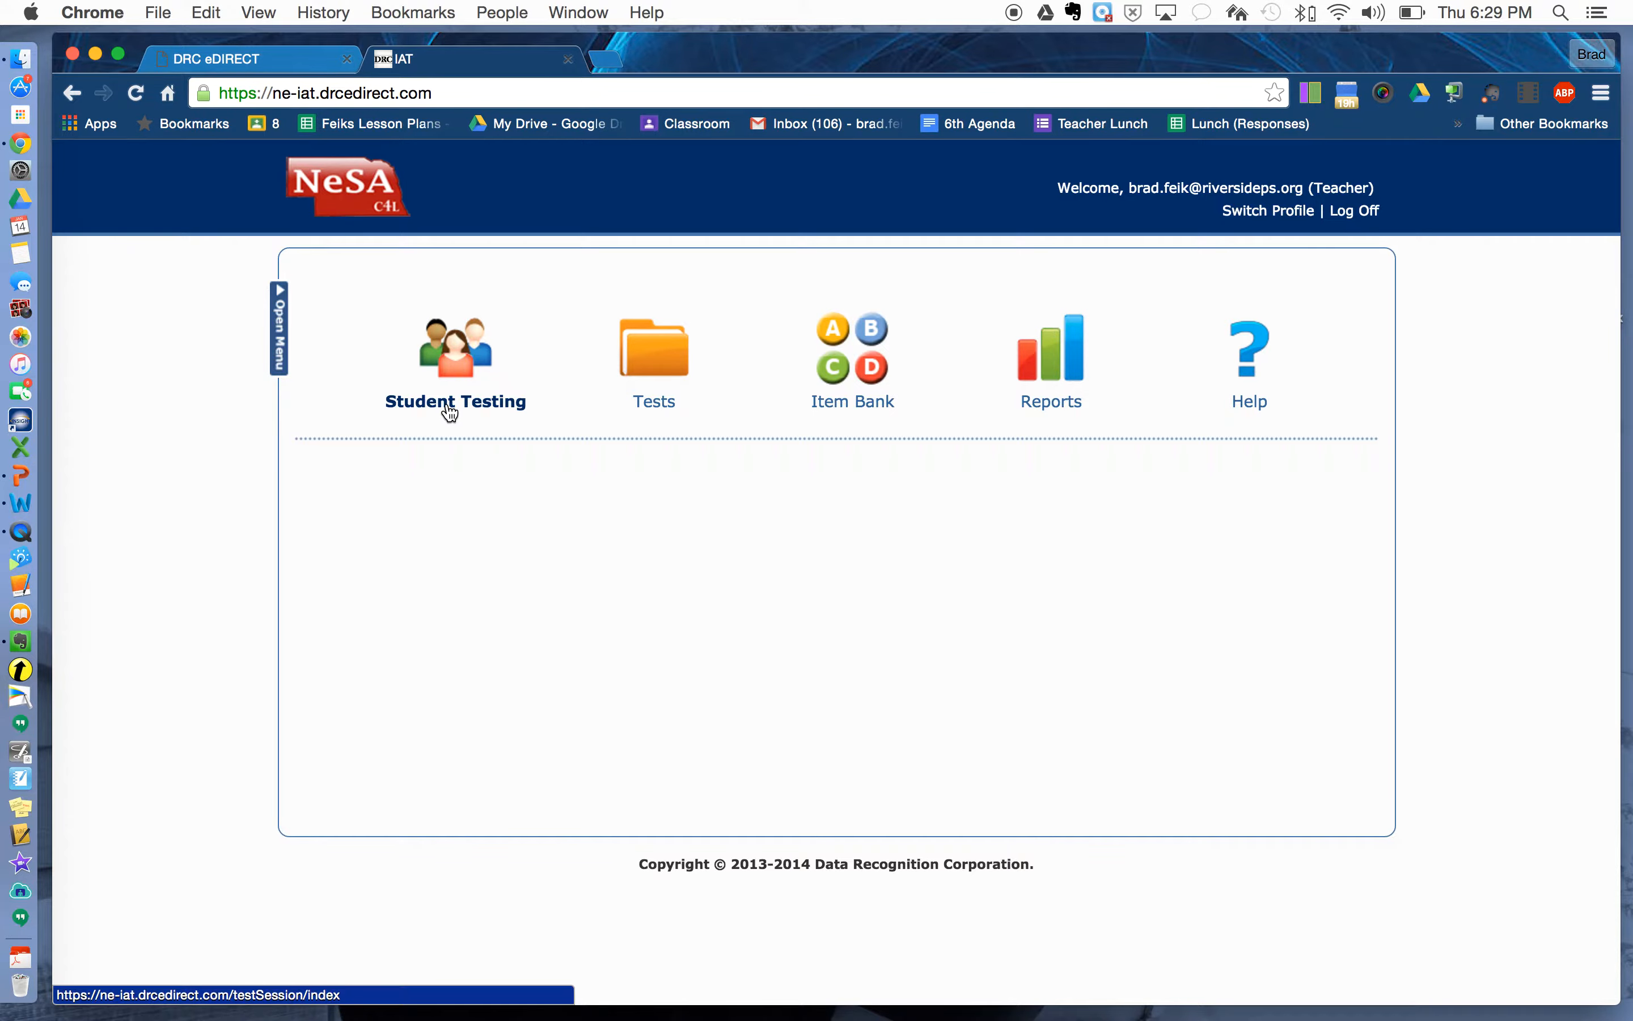
left_click(450, 403)
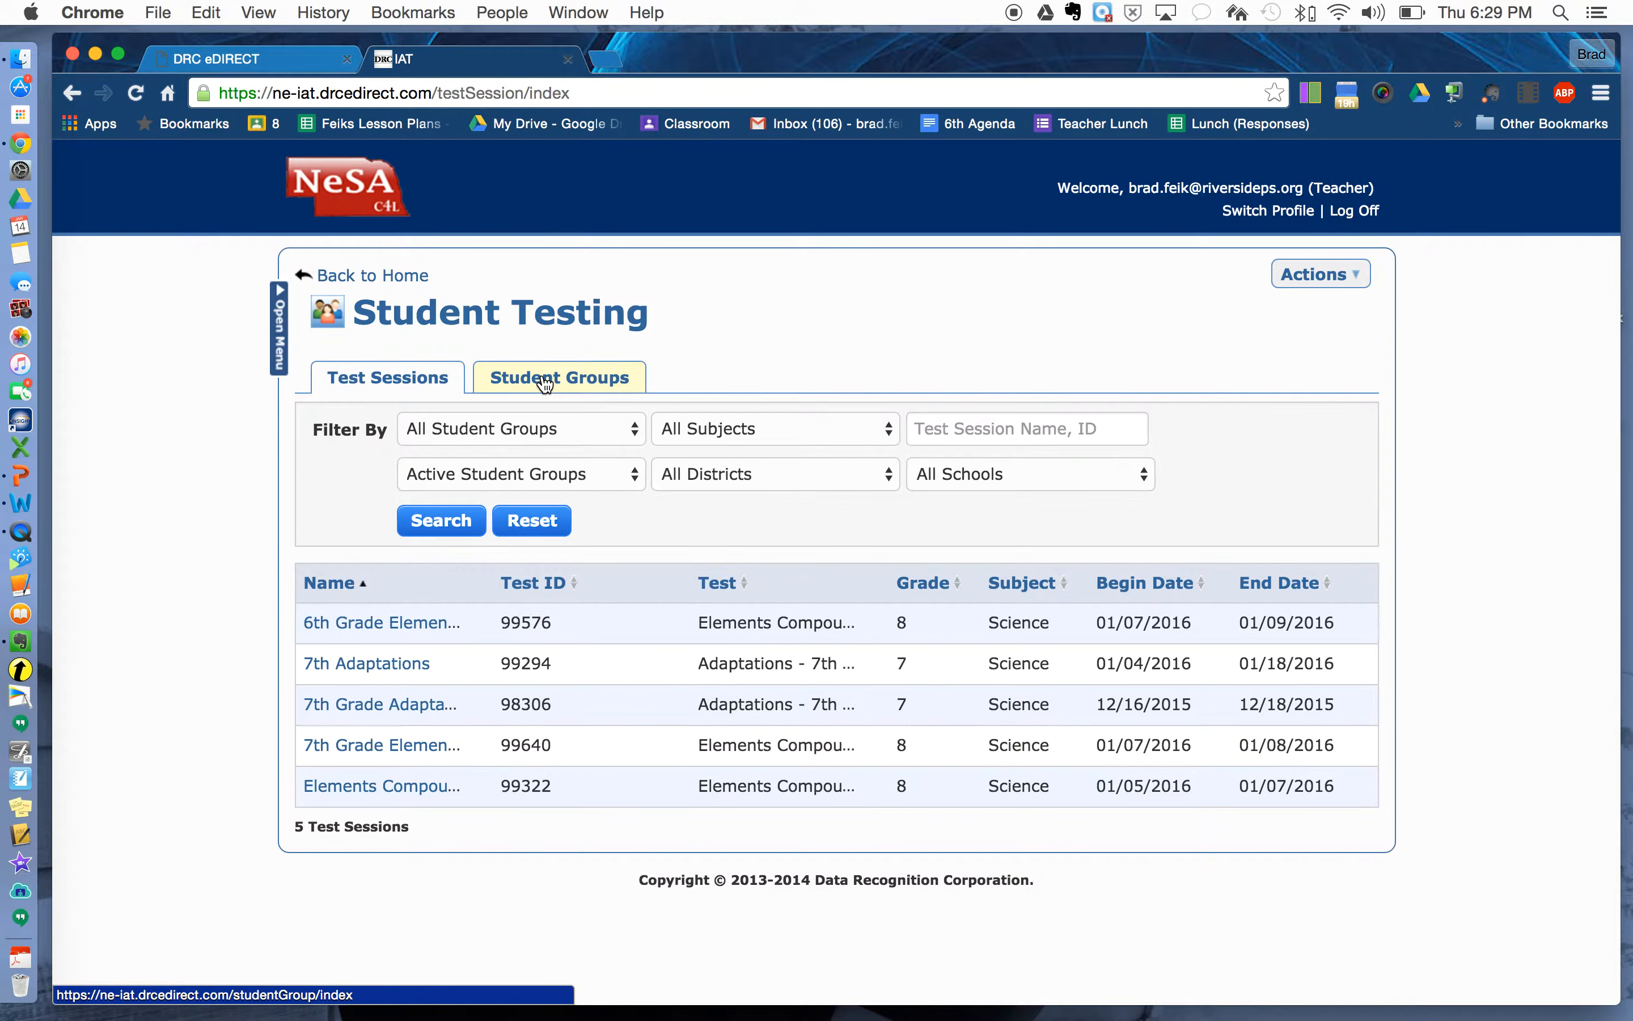
left_click(606, 378)
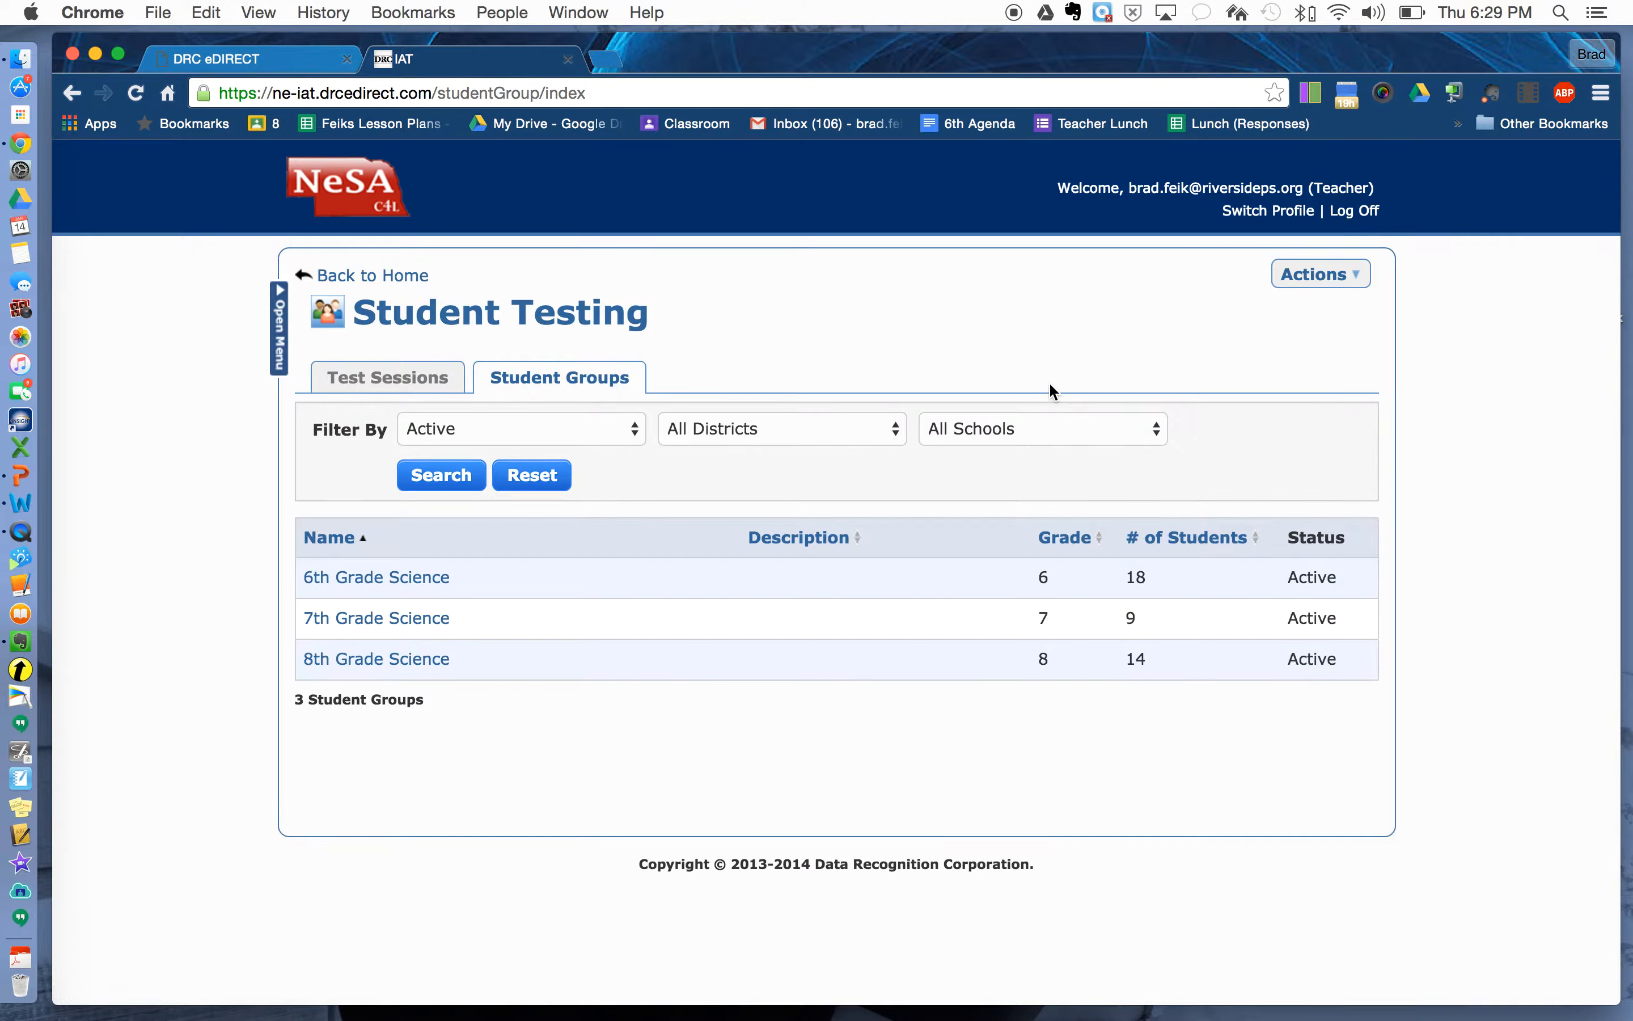
Create a new student group named 7th Math for grade 7, keeping the preset district and school.
left_click(1359, 283)
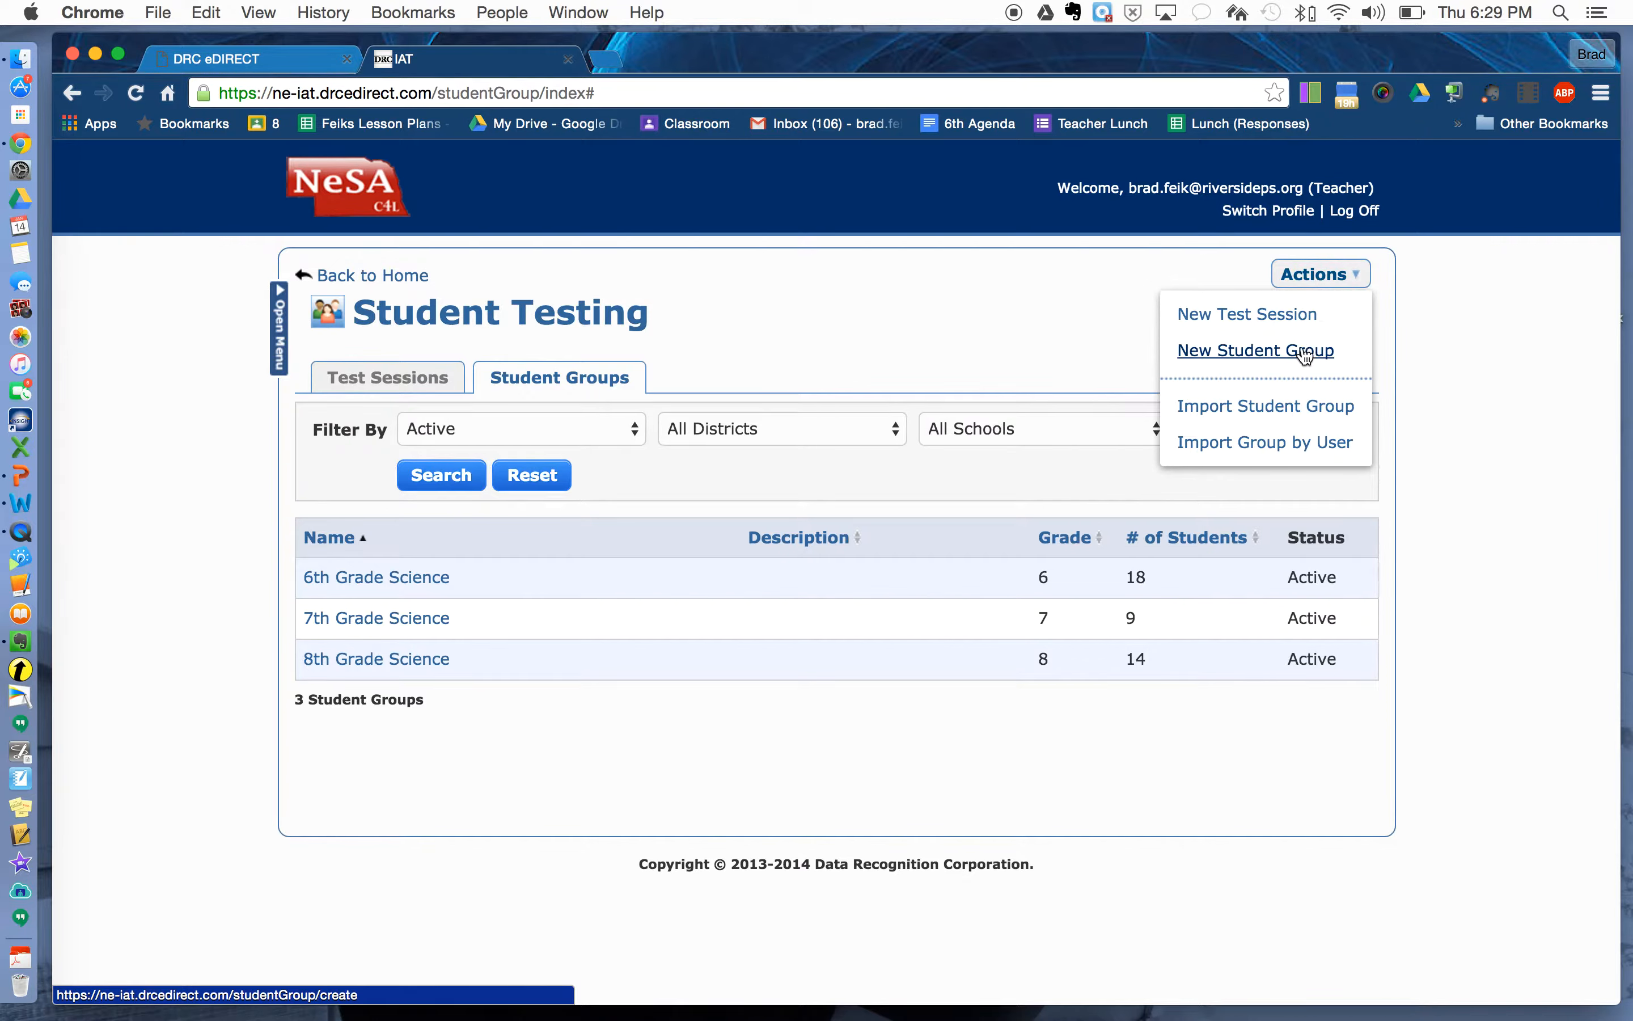
left_click(1235, 352)
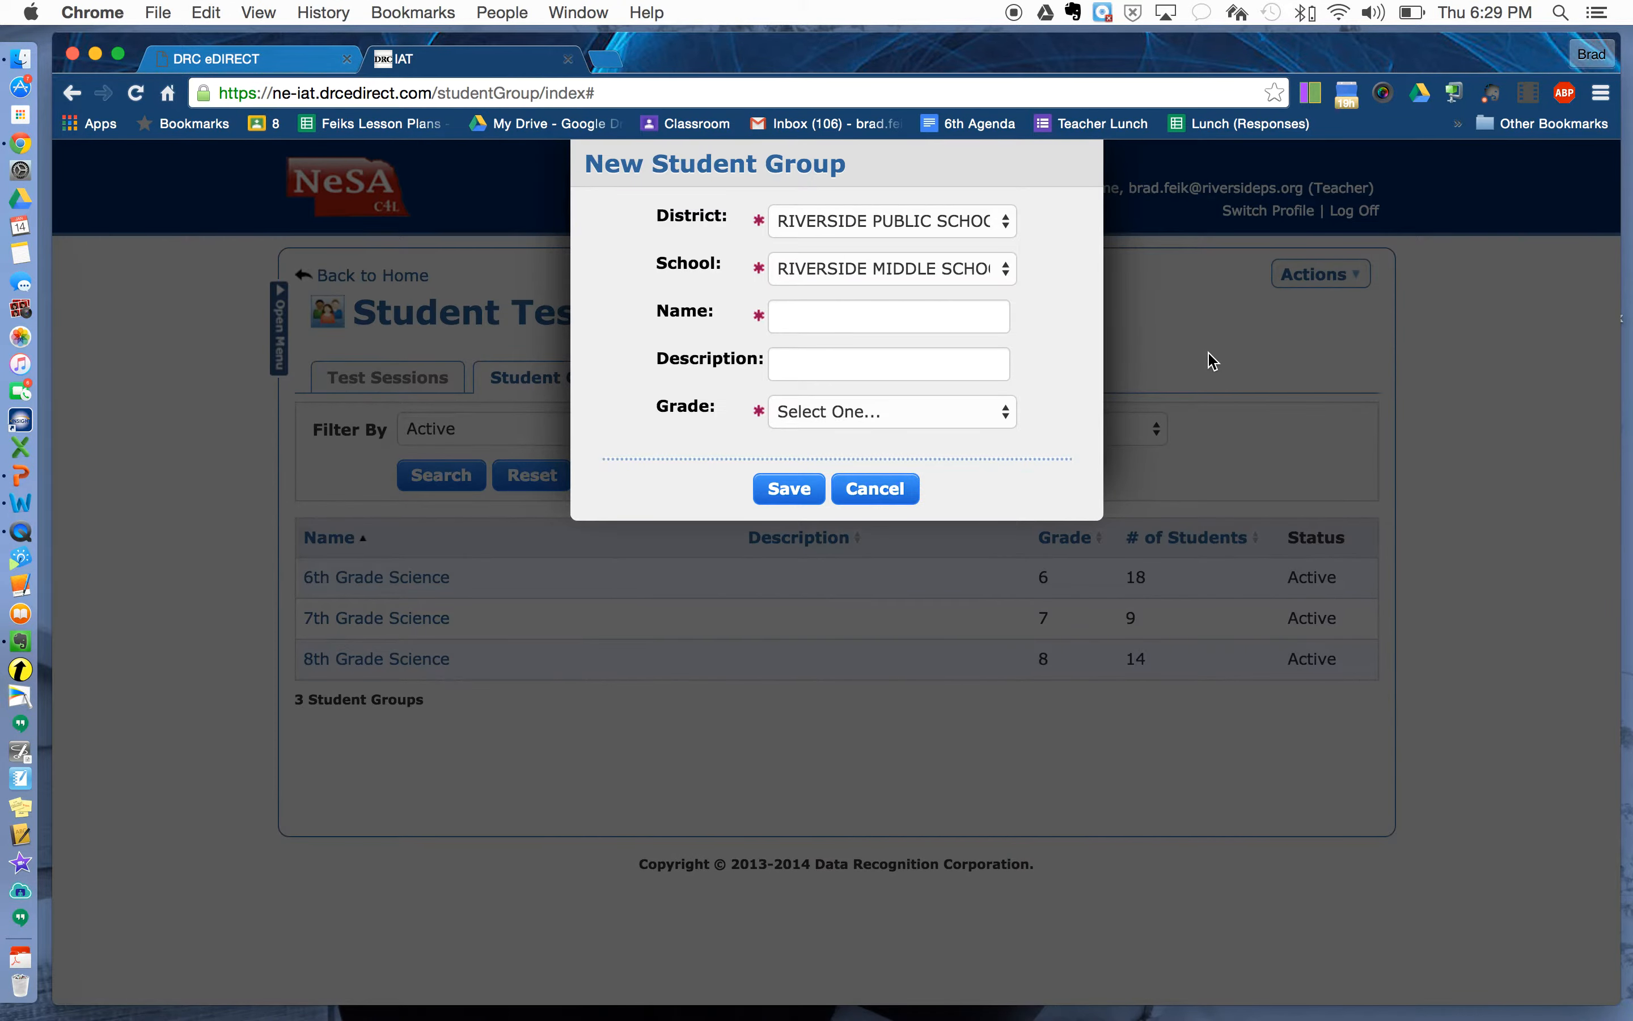
left_click(996, 324)
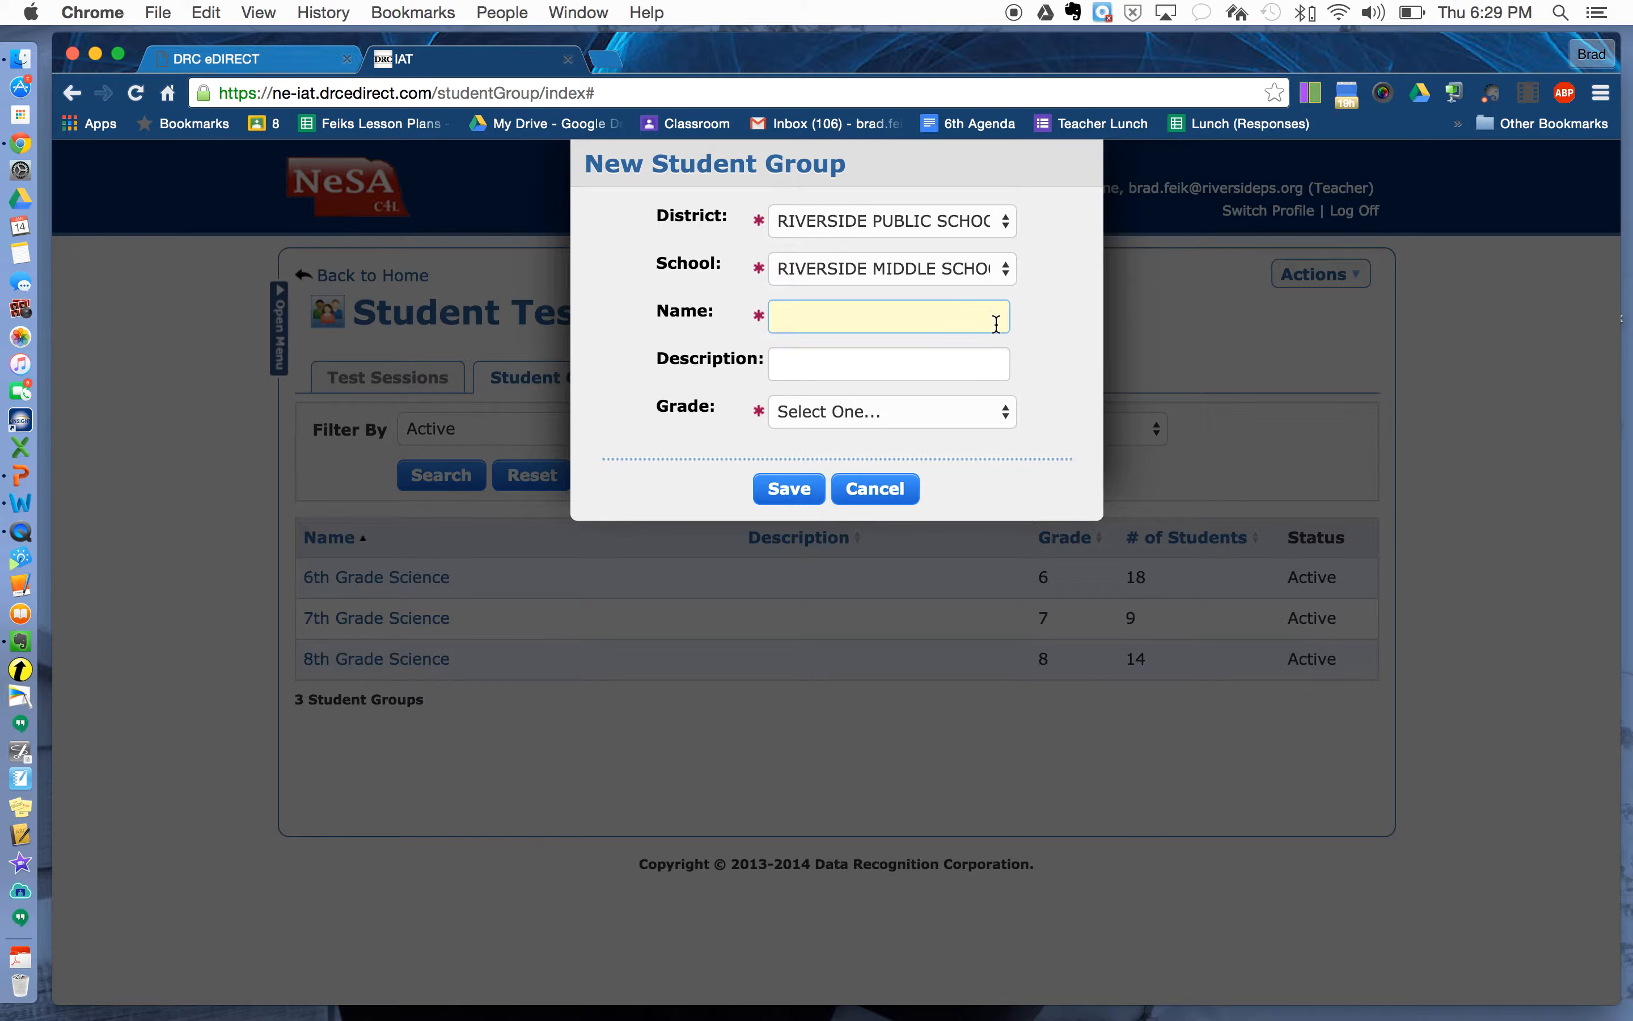
type("7th Math")
left_click(966, 414)
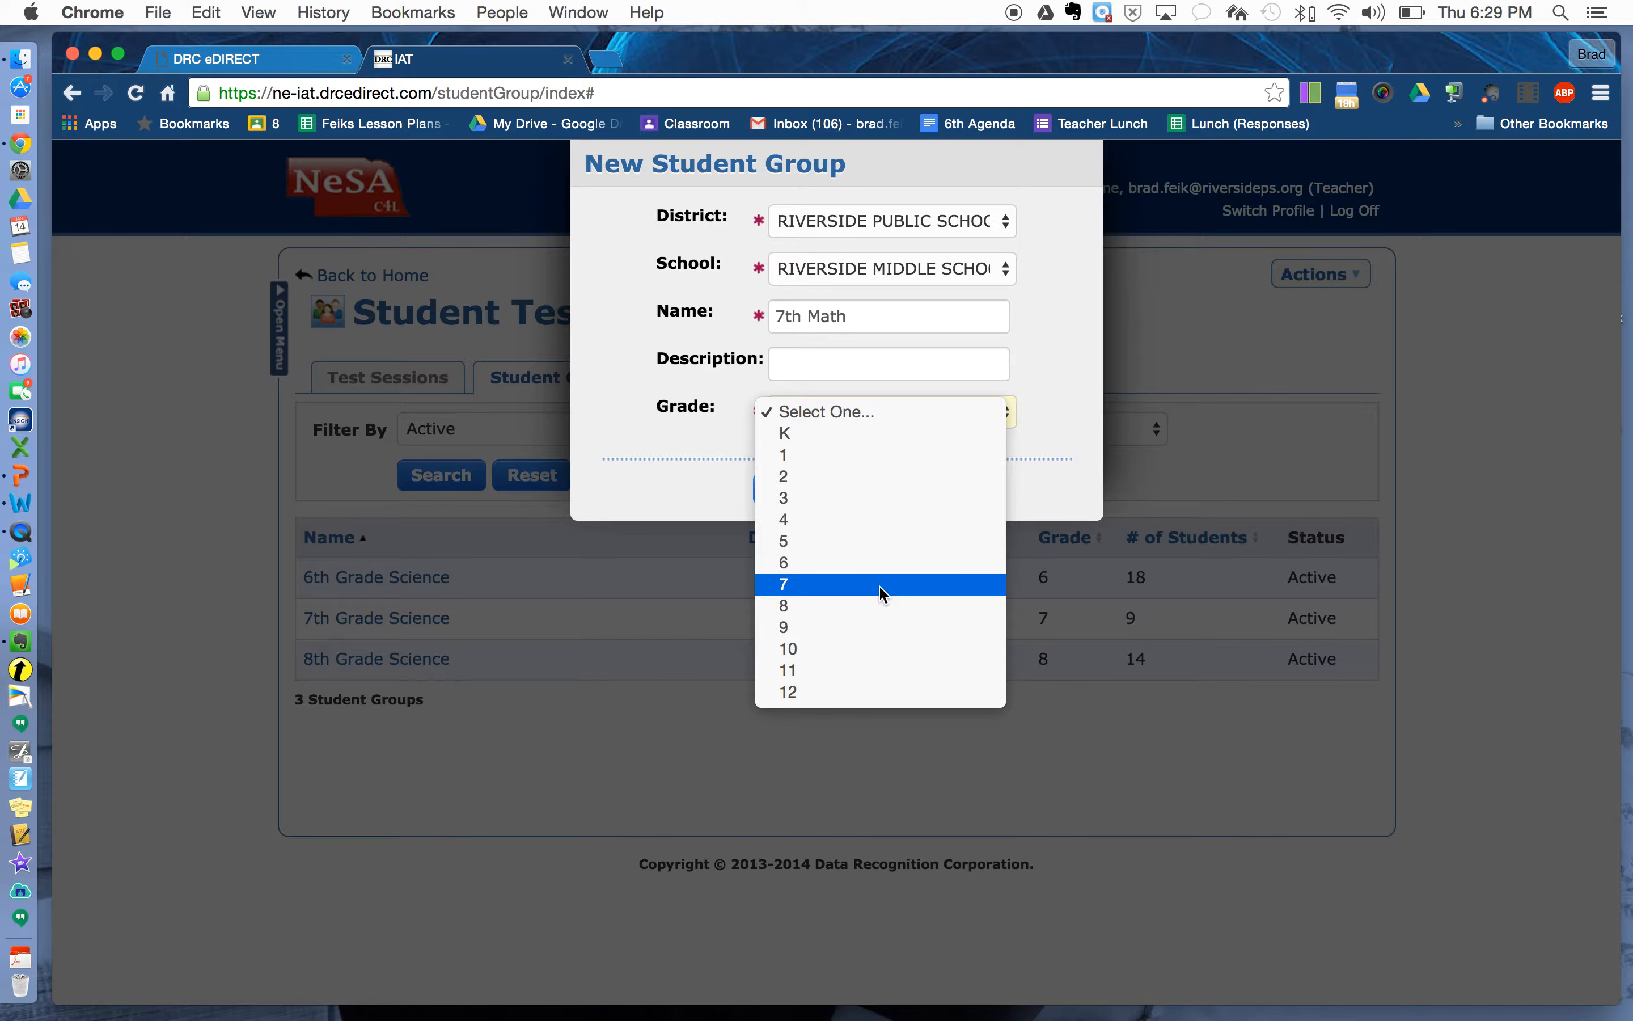
left_click(880, 585)
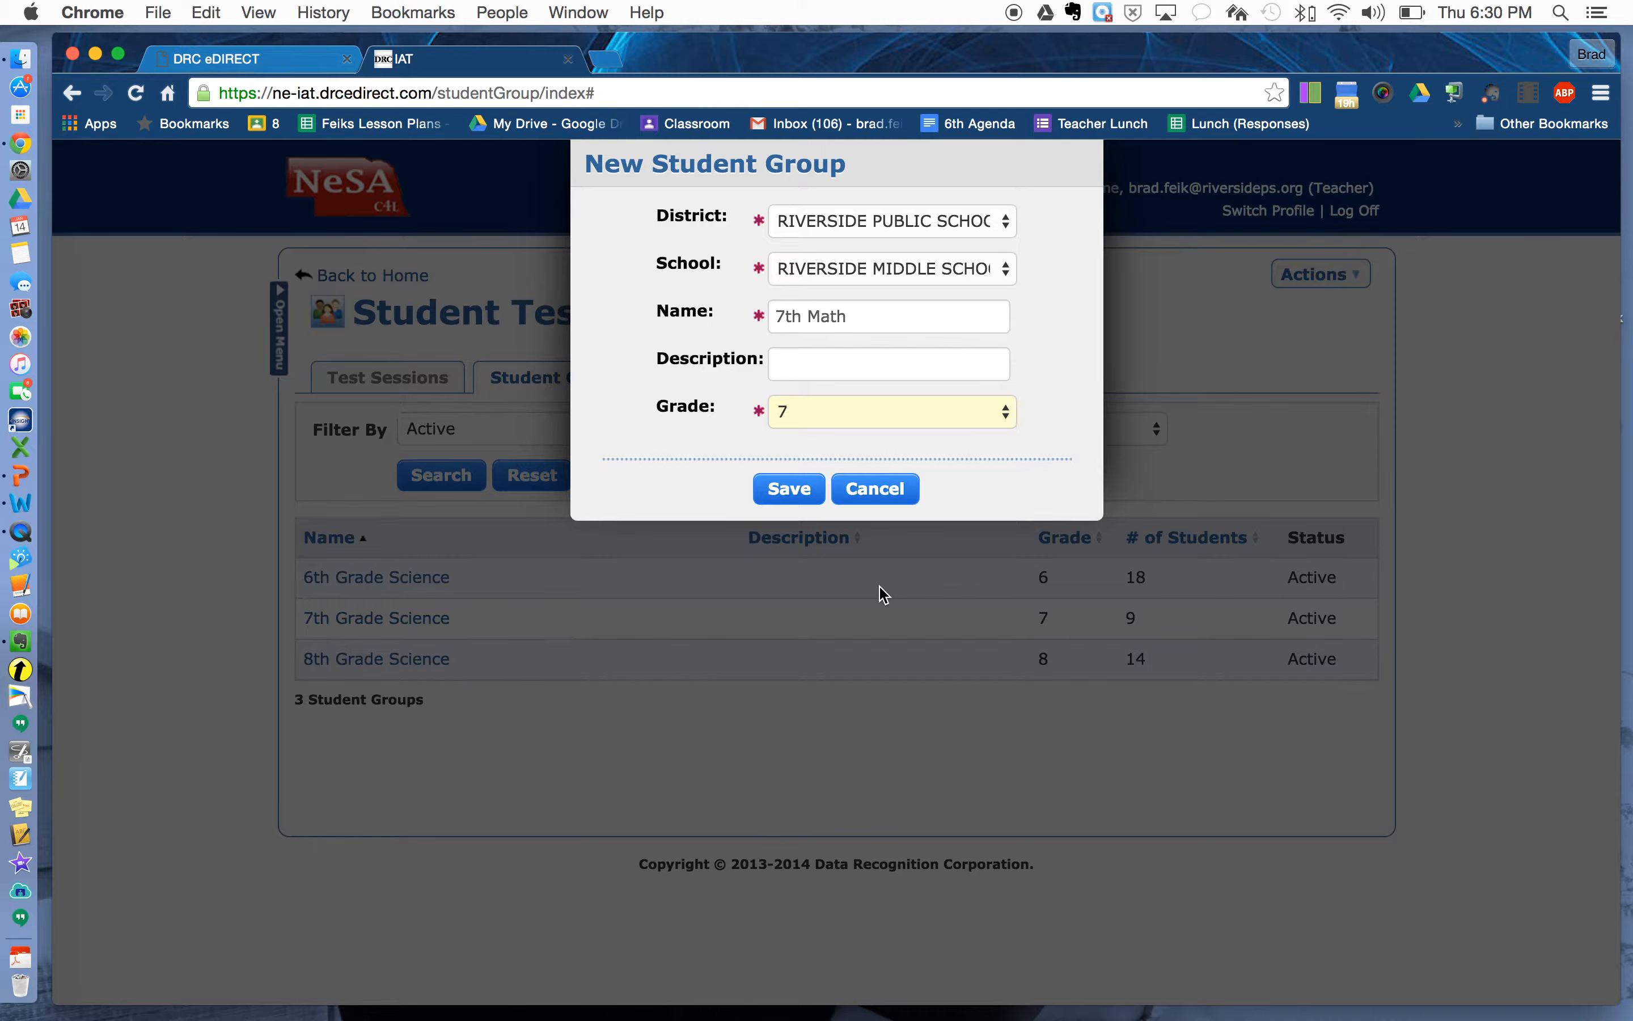
left_click(805, 499)
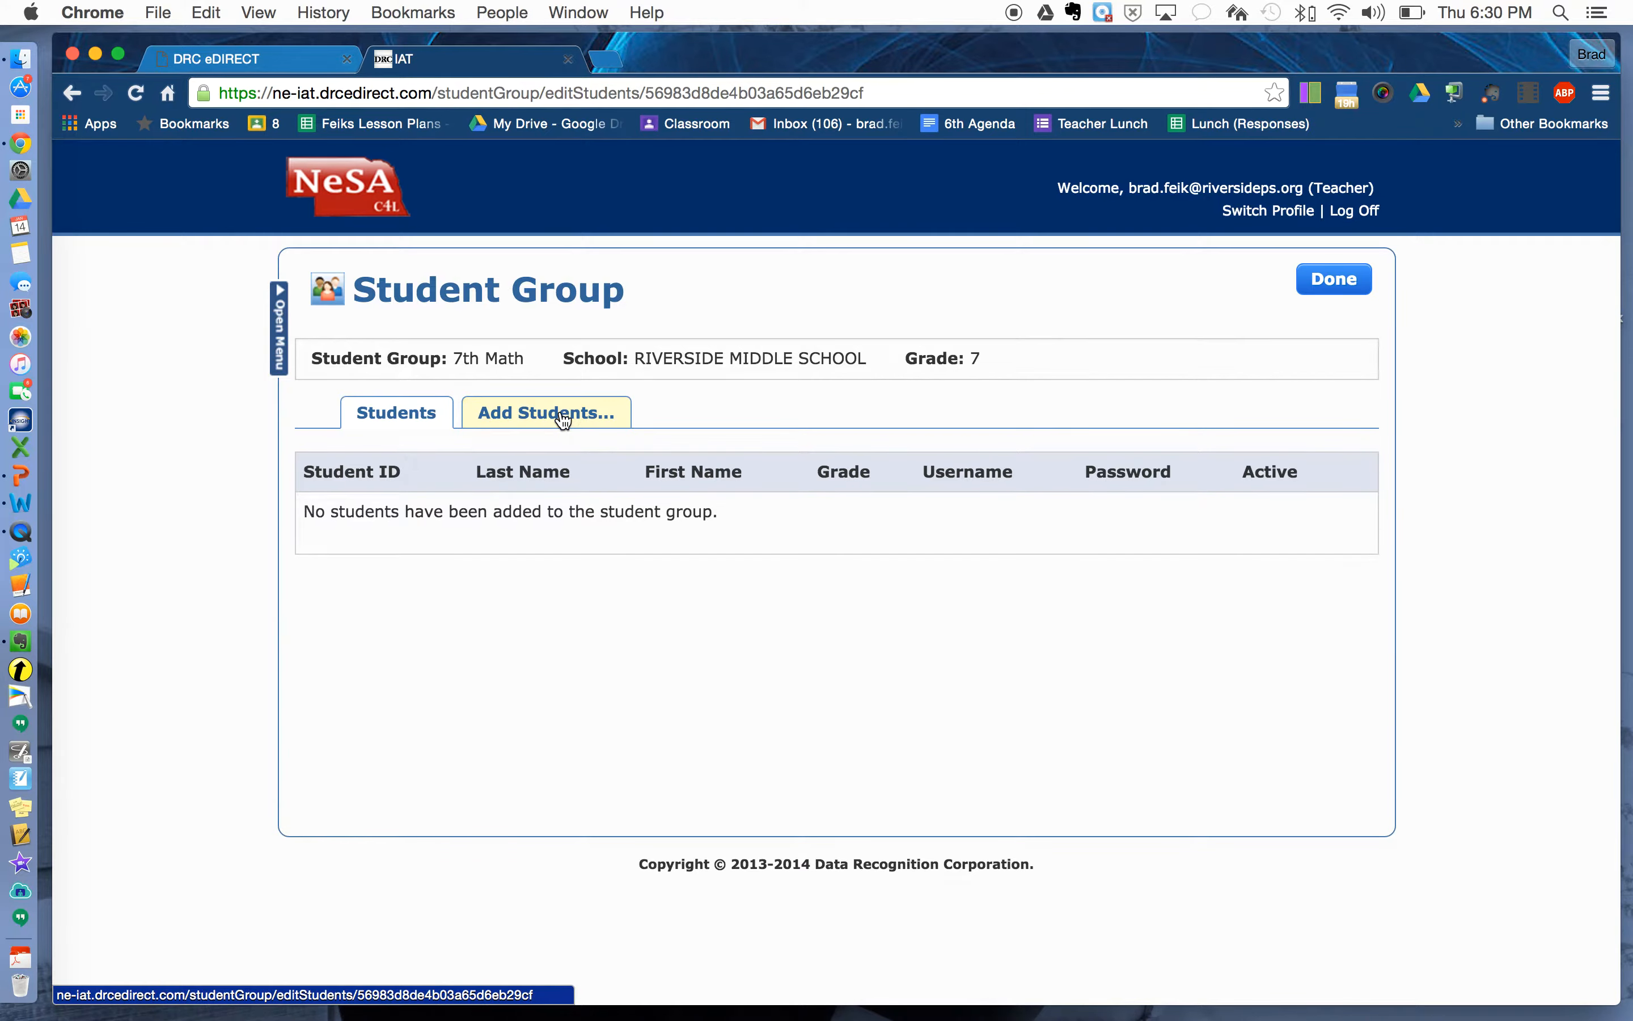
Add all listed grade 7 students except the last one to the 7th Math group and finish editing.
left_click(564, 415)
scroll(1148, 591, "down", 1)
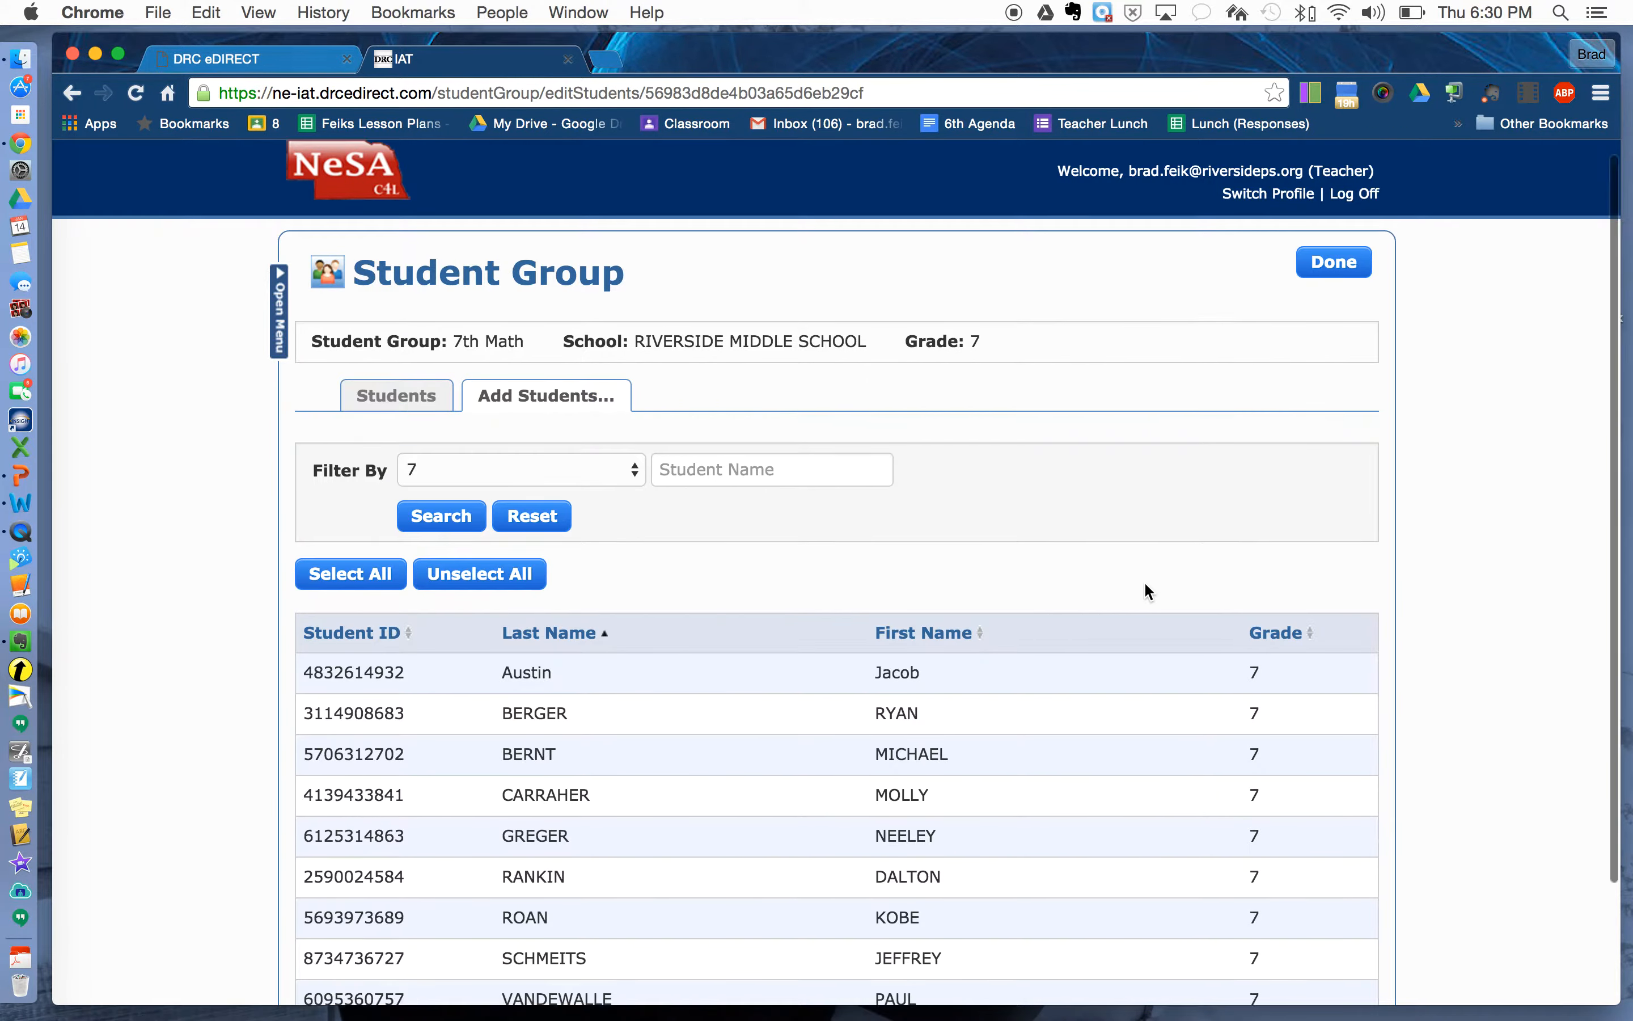
scroll(1145, 584, "down", 3)
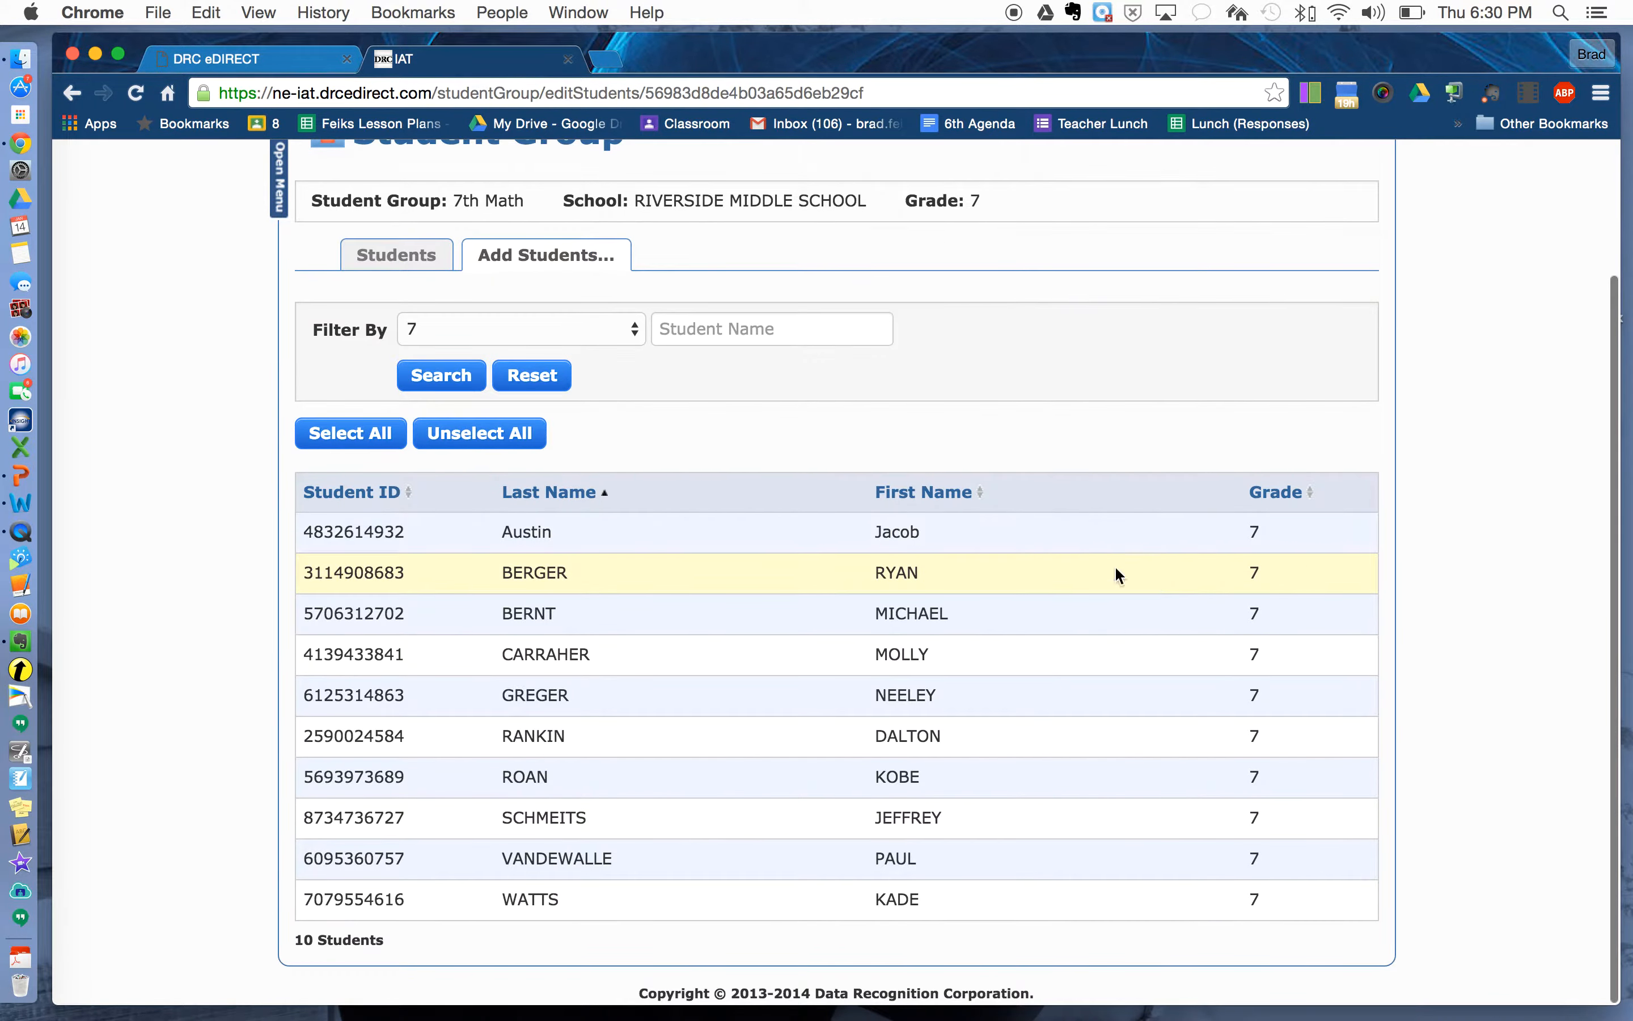
left_click(759, 527)
left_click(770, 525)
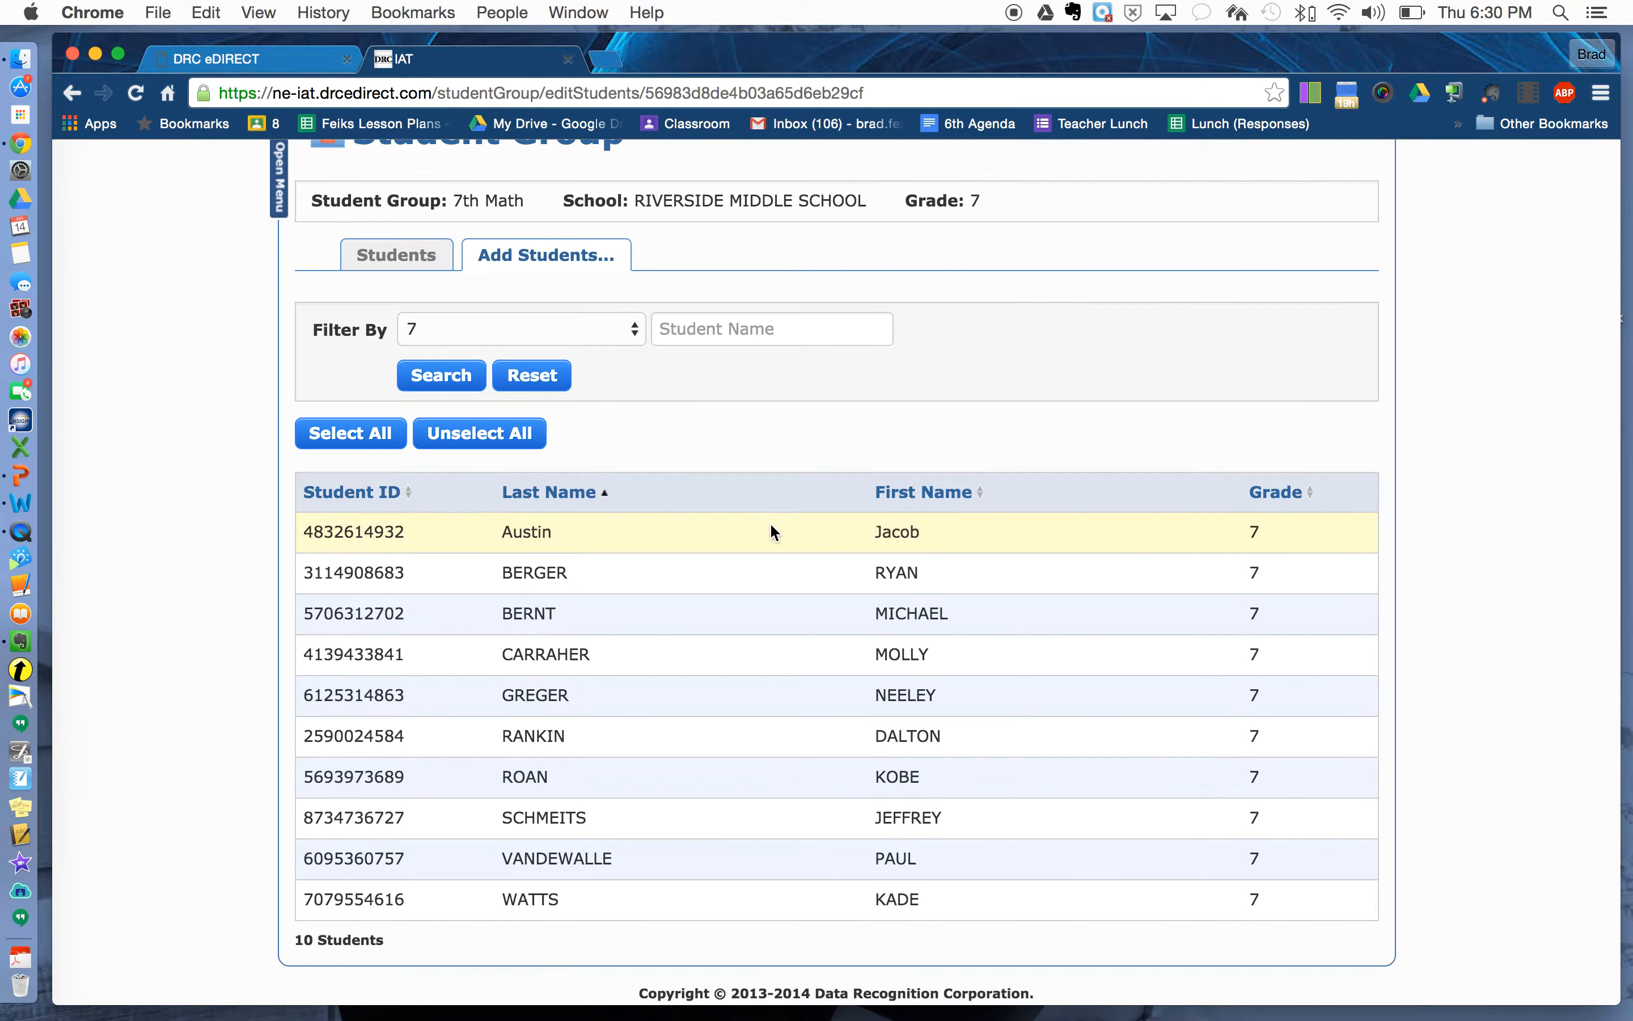
left_click(365, 433)
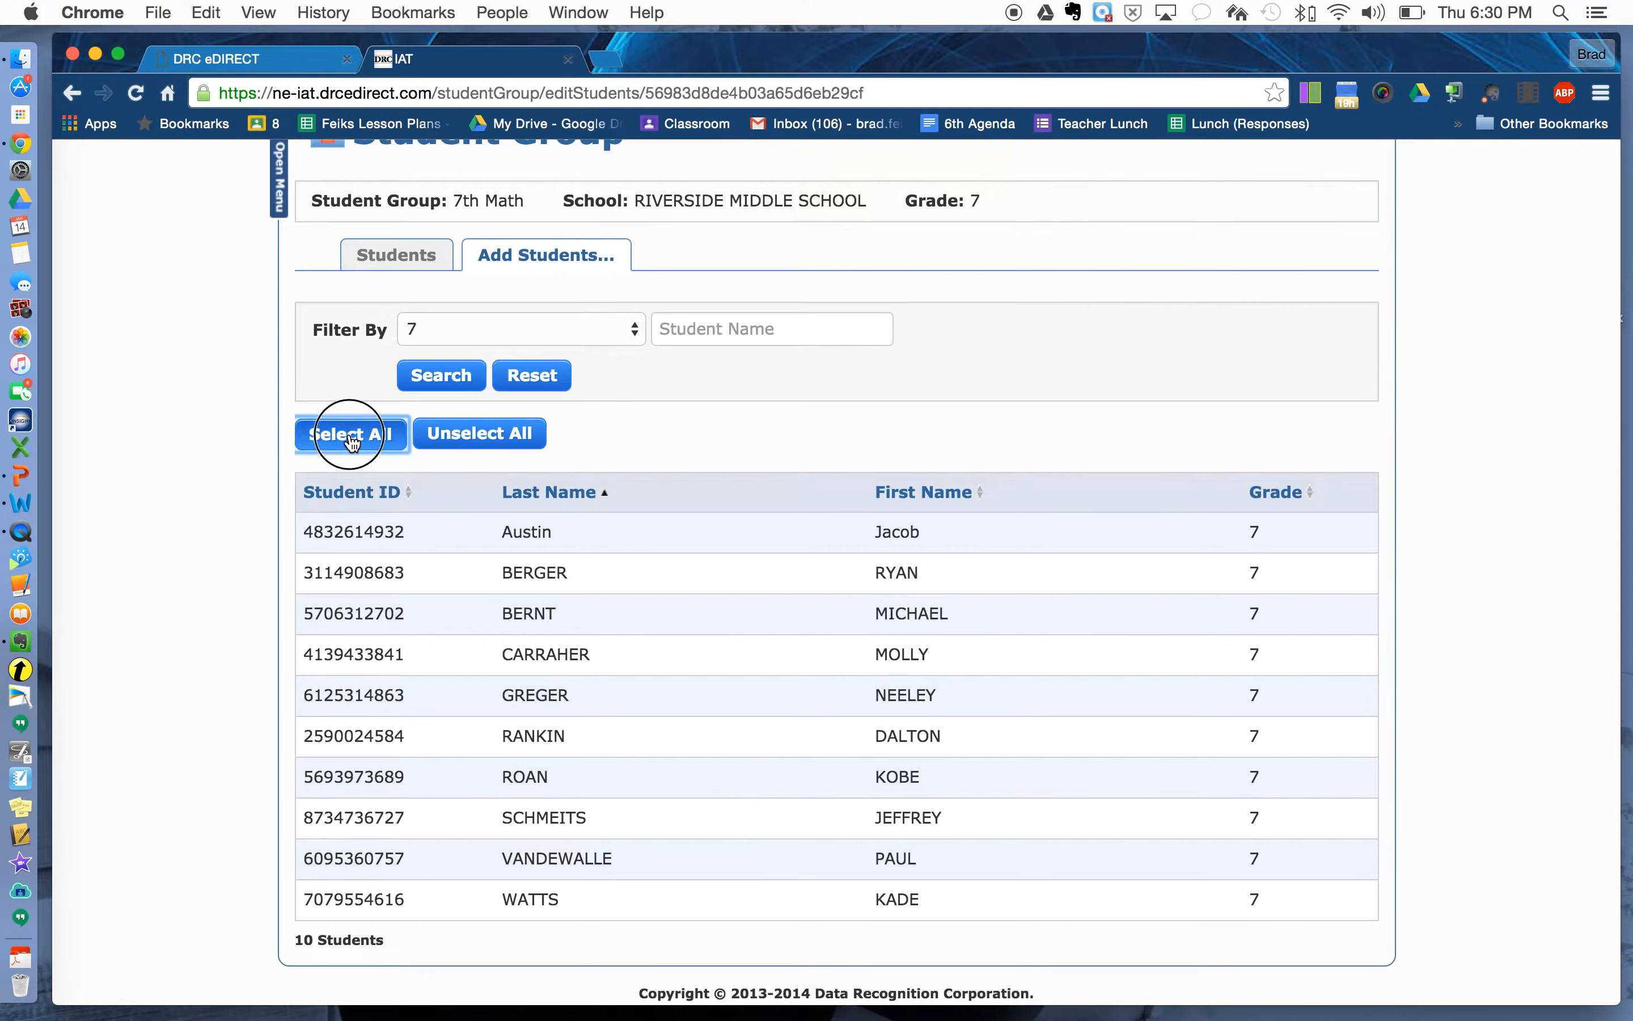
left_click(614, 912)
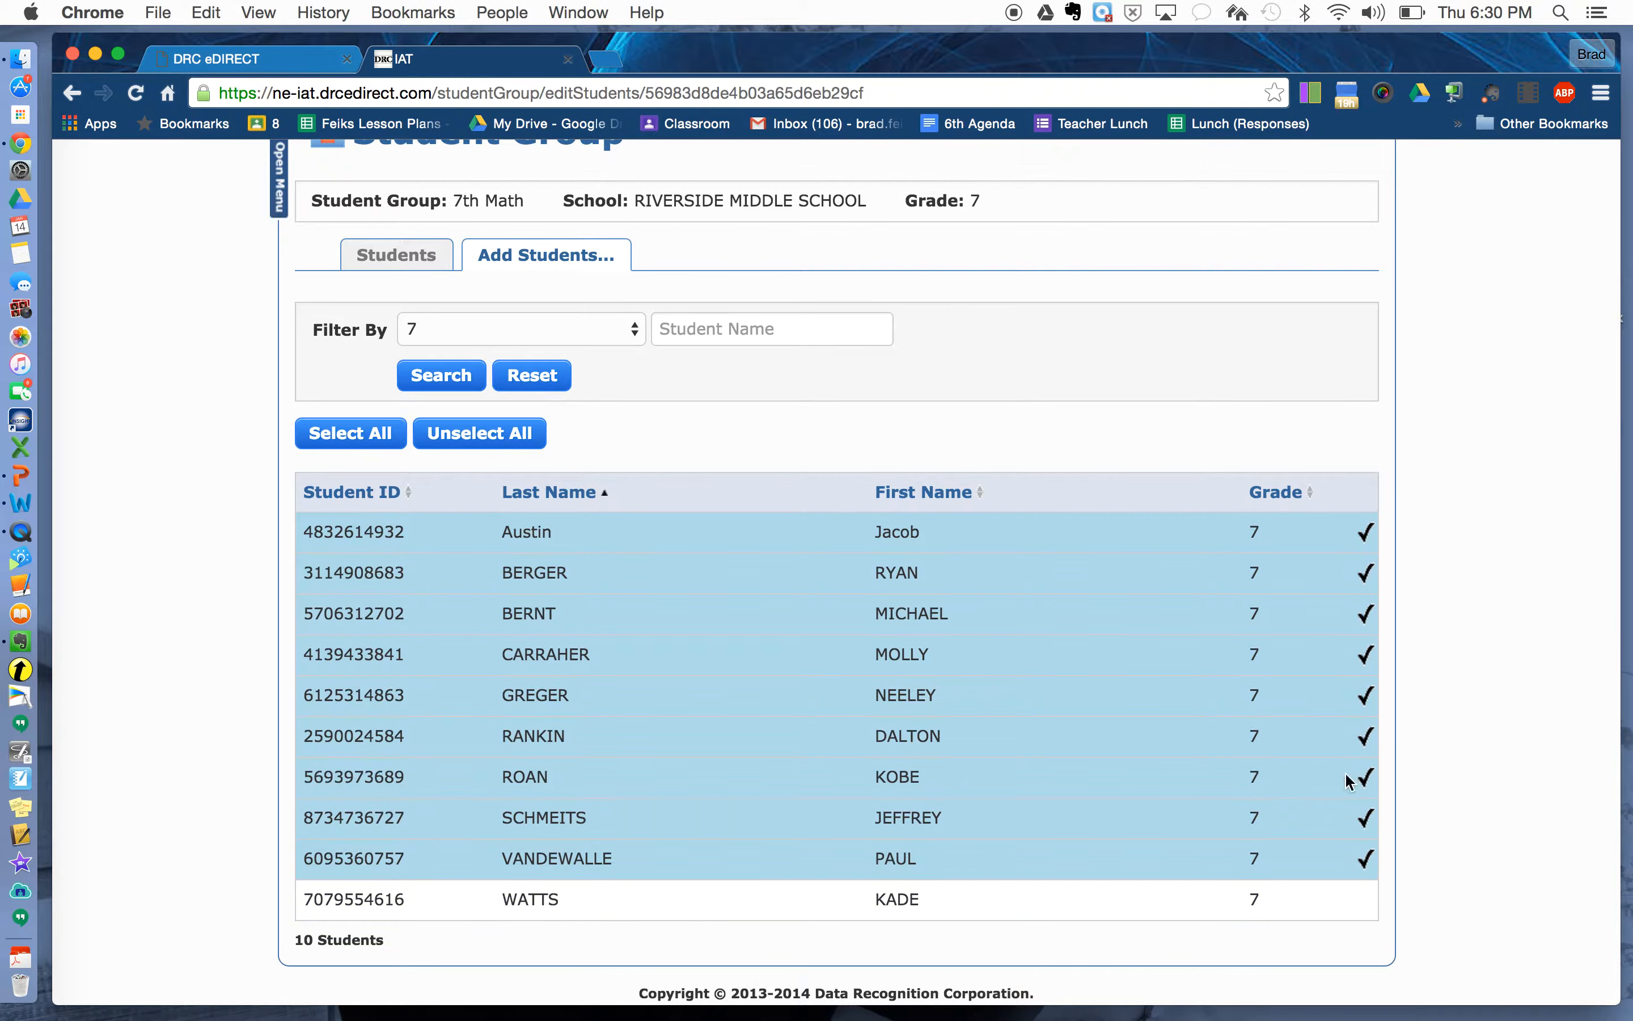
scroll(1183, 467, "up", 3)
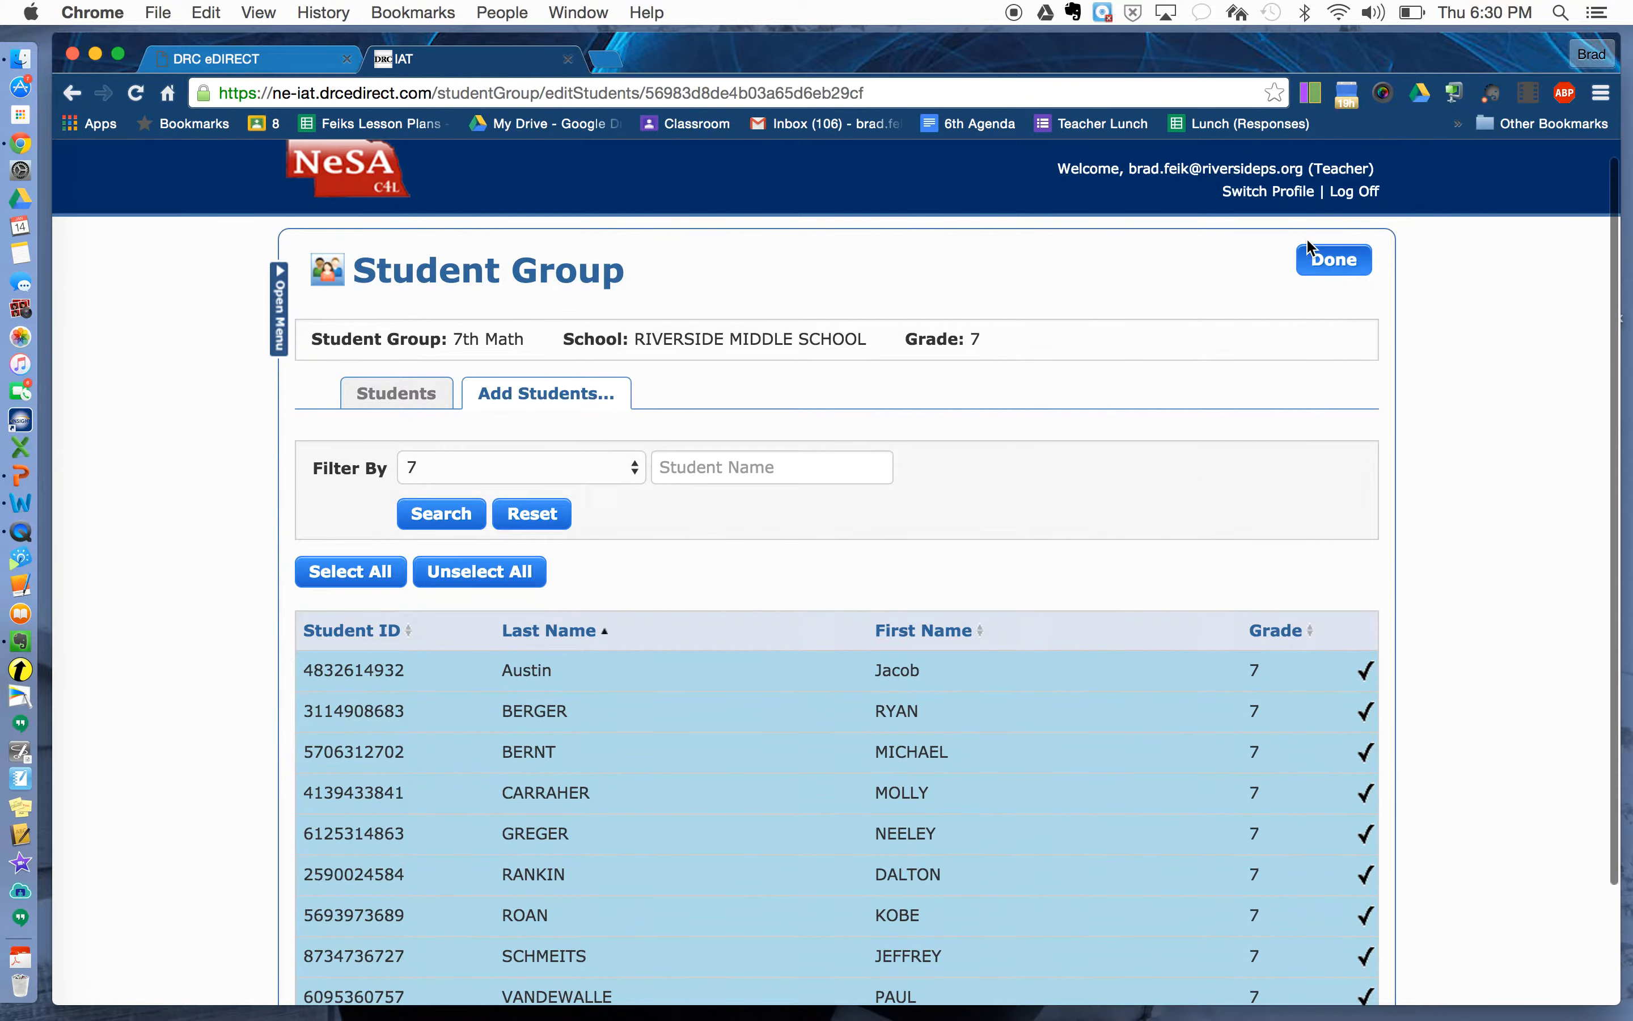
left_click(1323, 273)
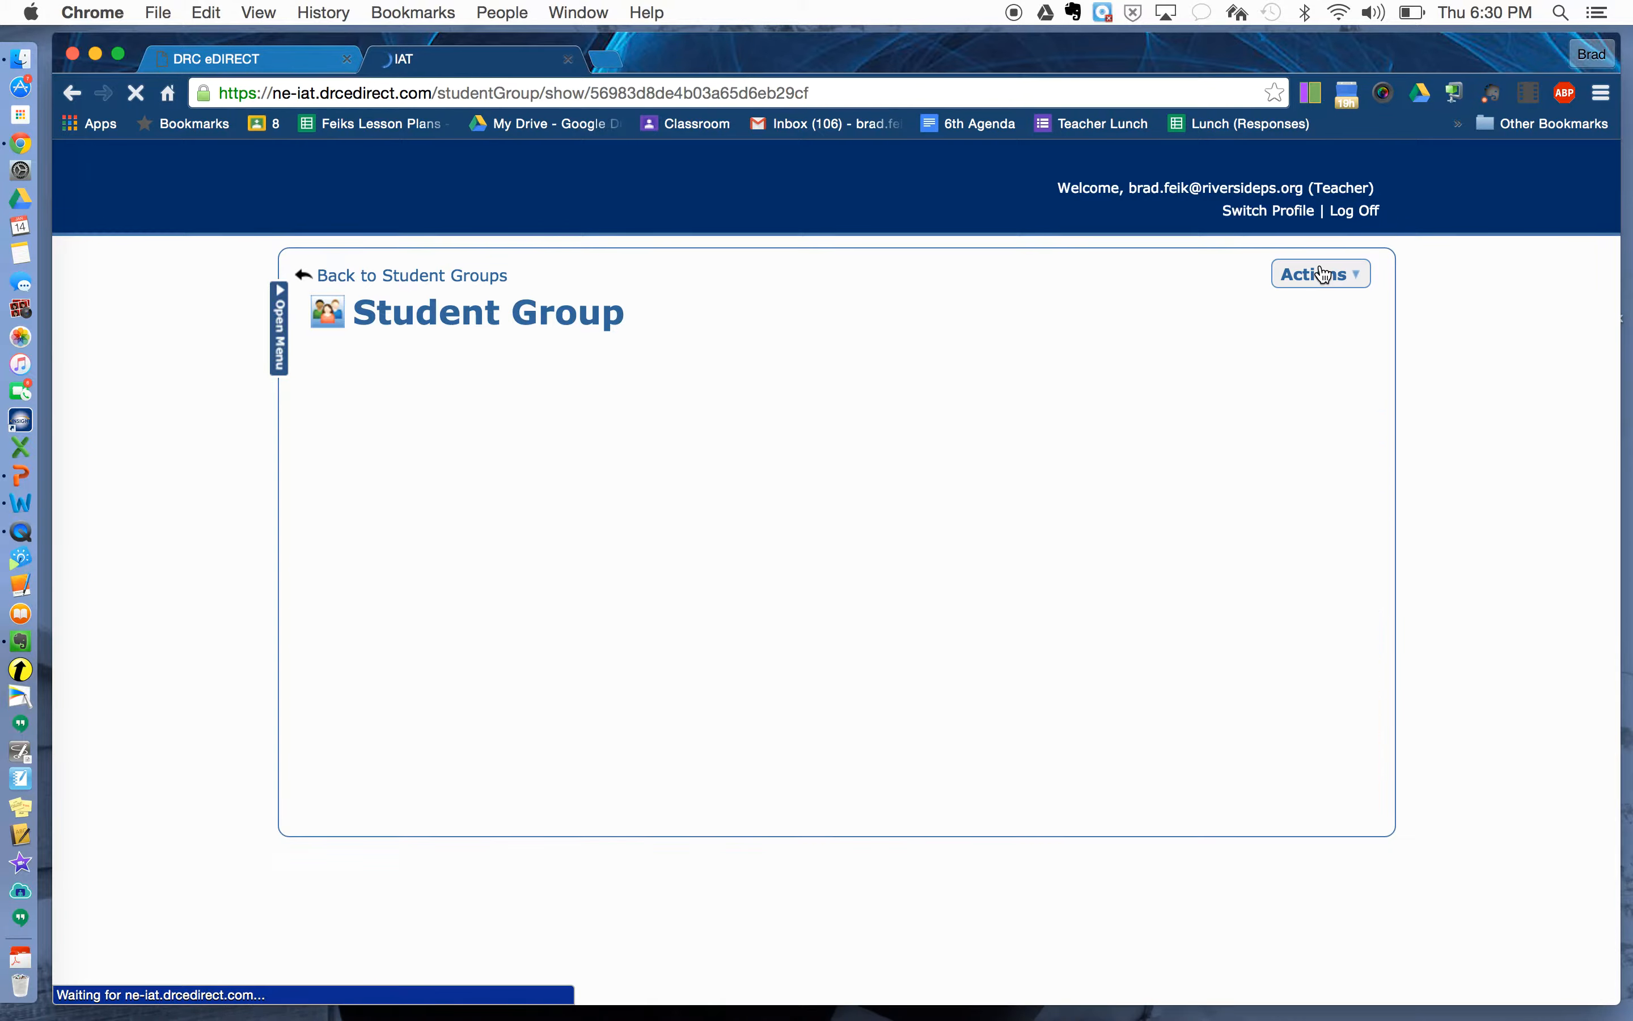
Edit the students of the 7th Math group and remove the last student in the roster.
scroll(926, 471, "down", 3)
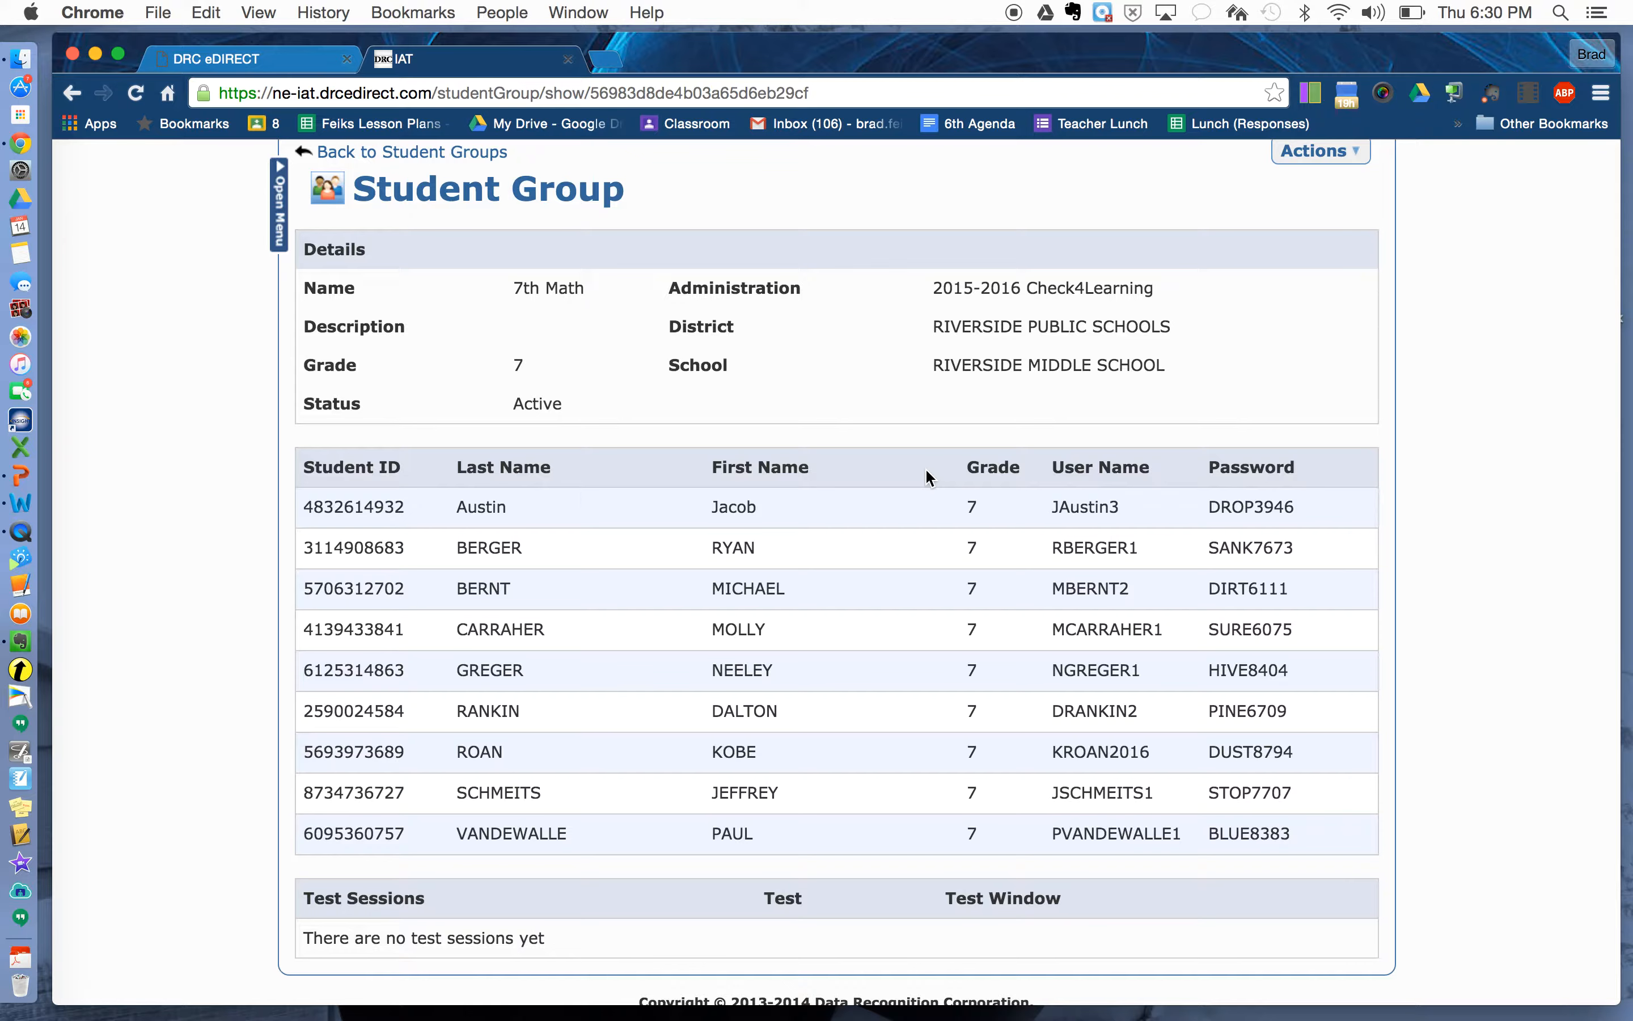
scroll(978, 310, "up", 1)
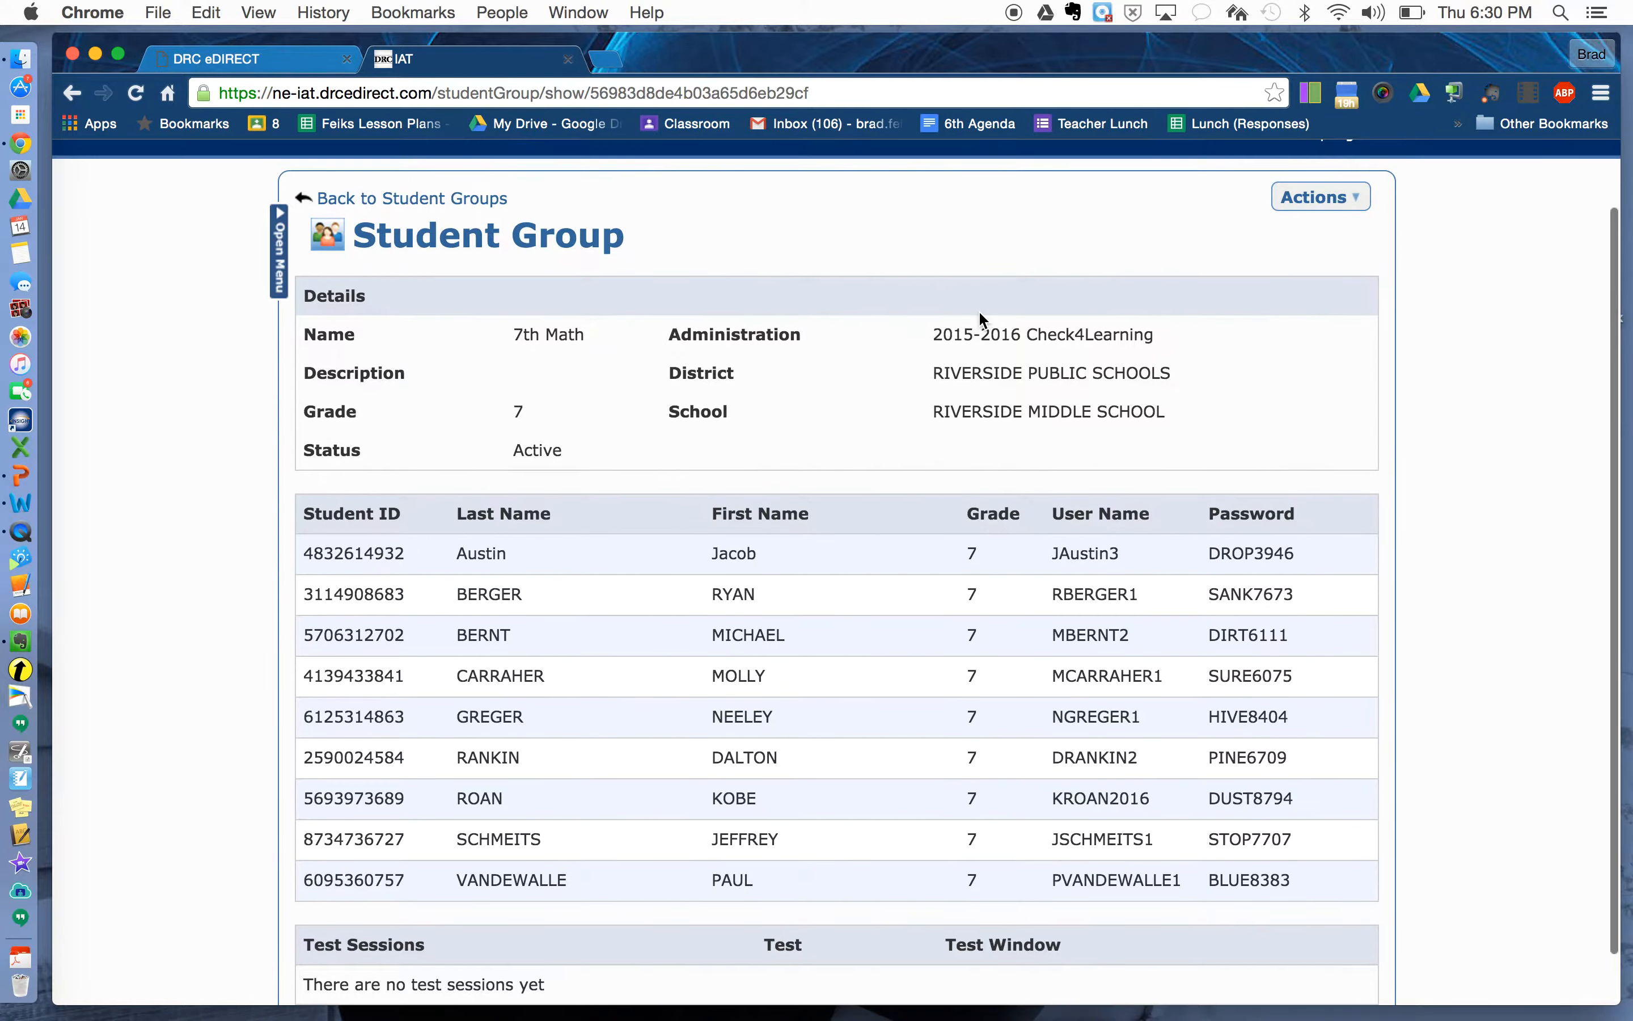
left_click(1346, 196)
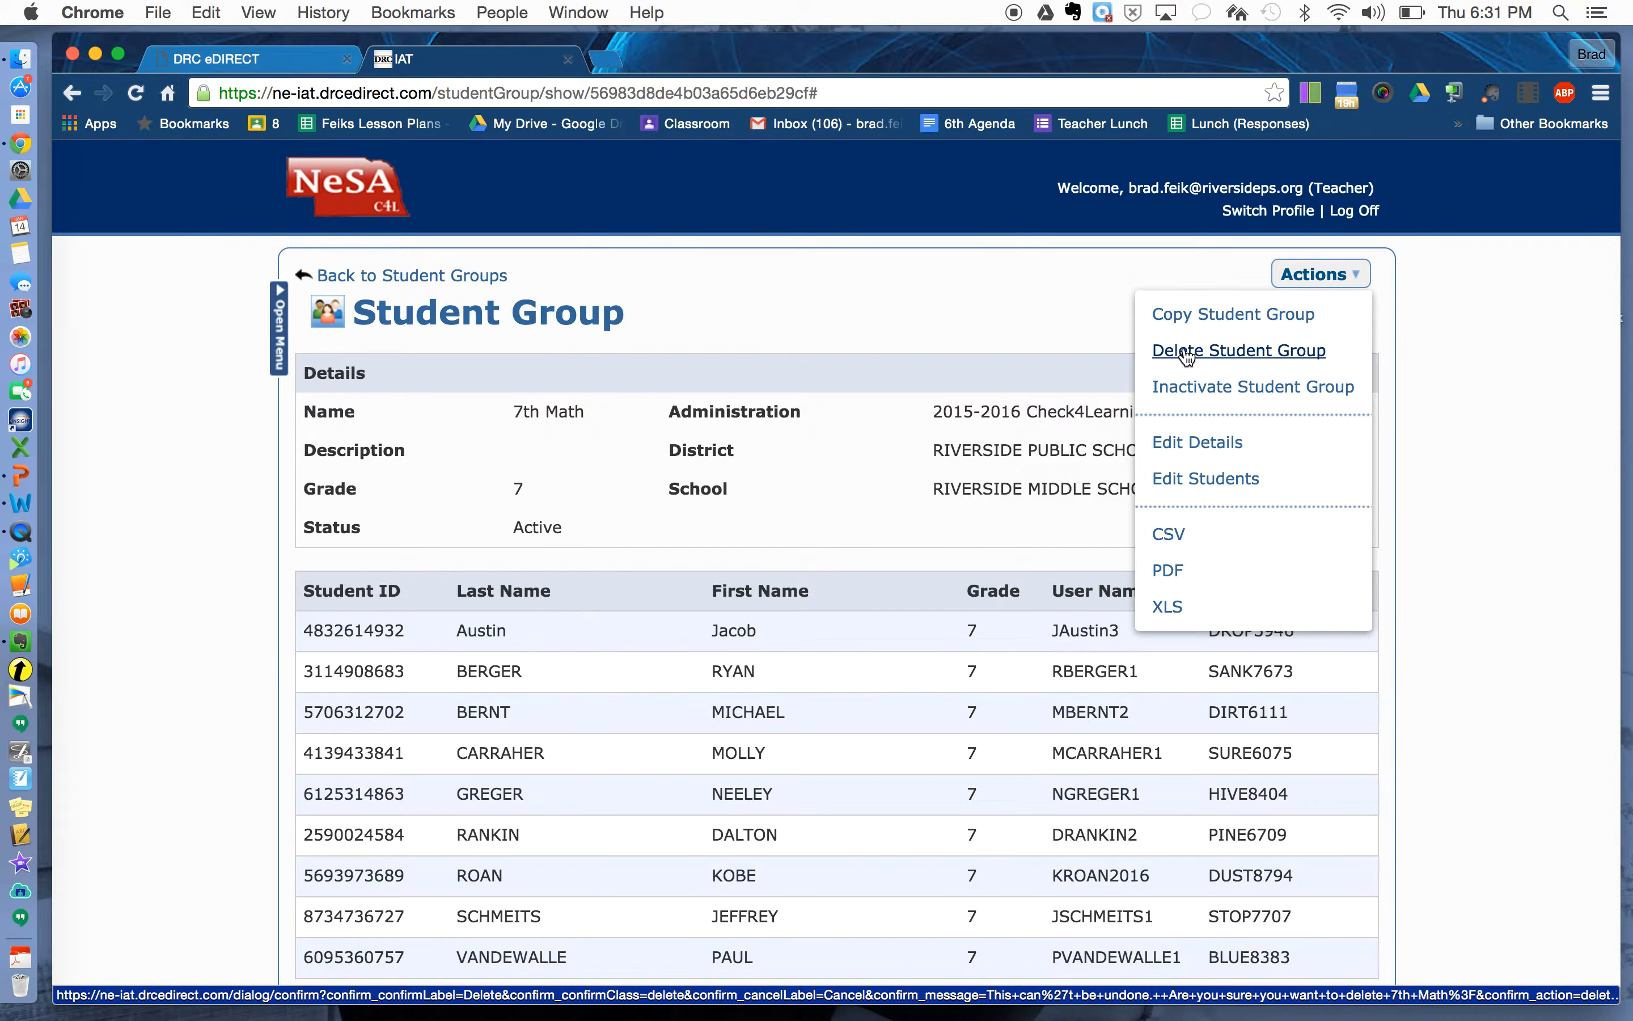
left_click(1202, 481)
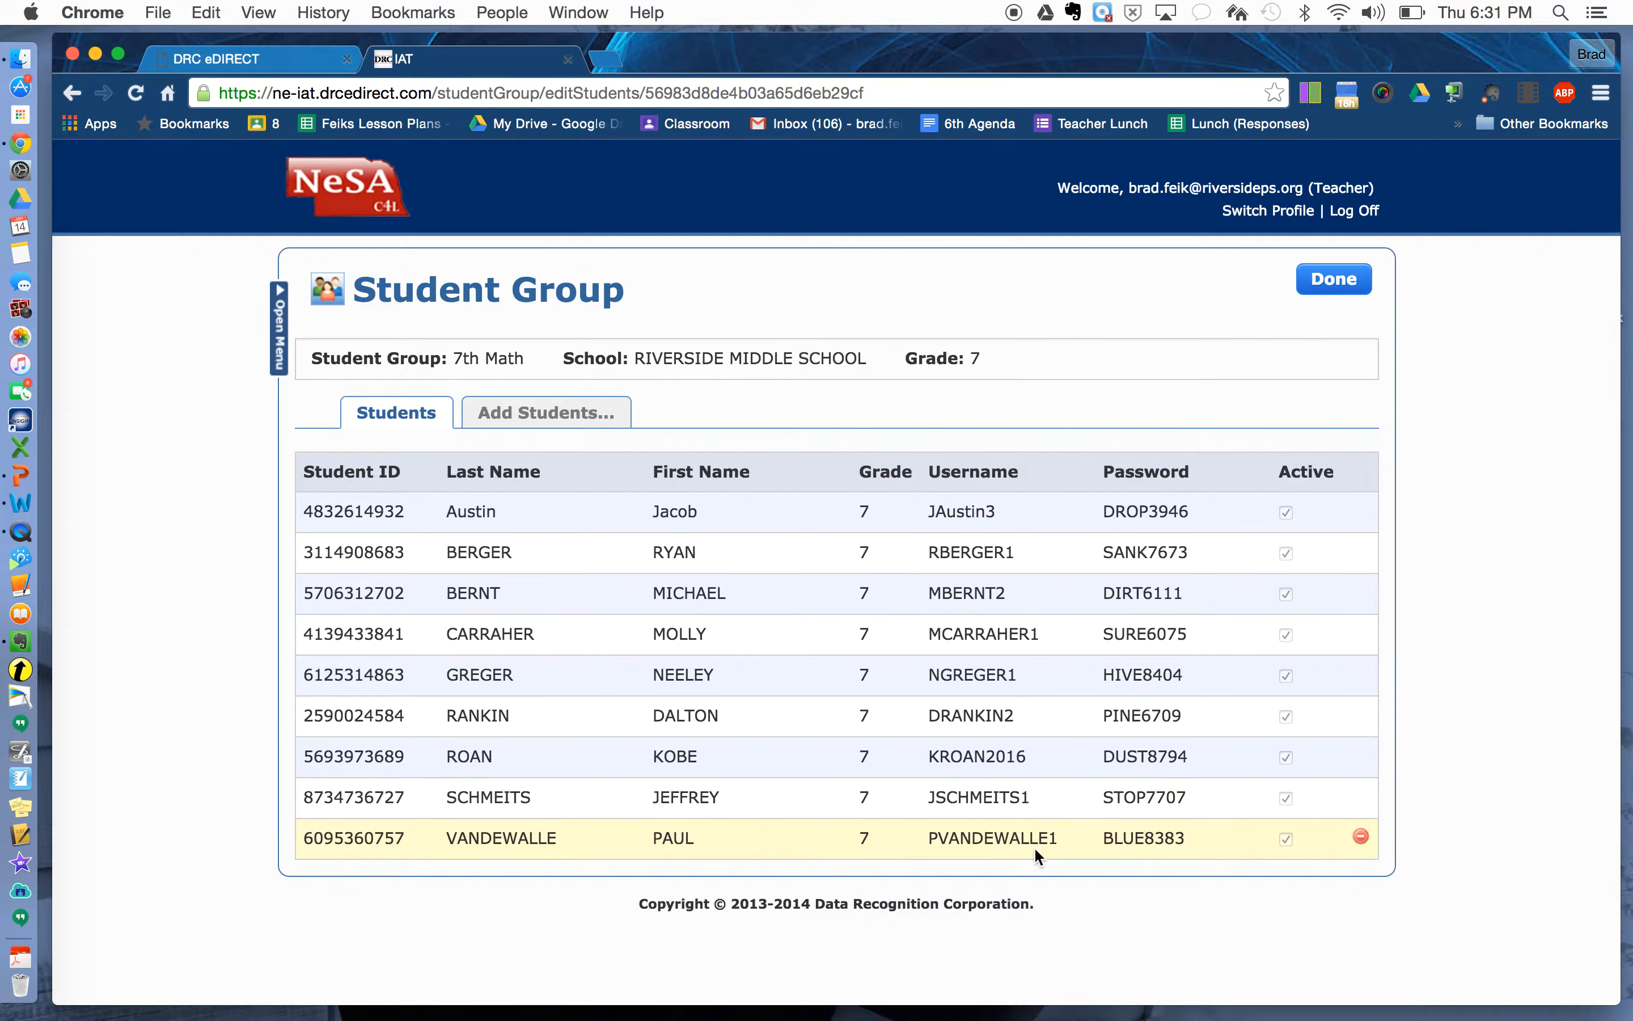
left_click(1362, 838)
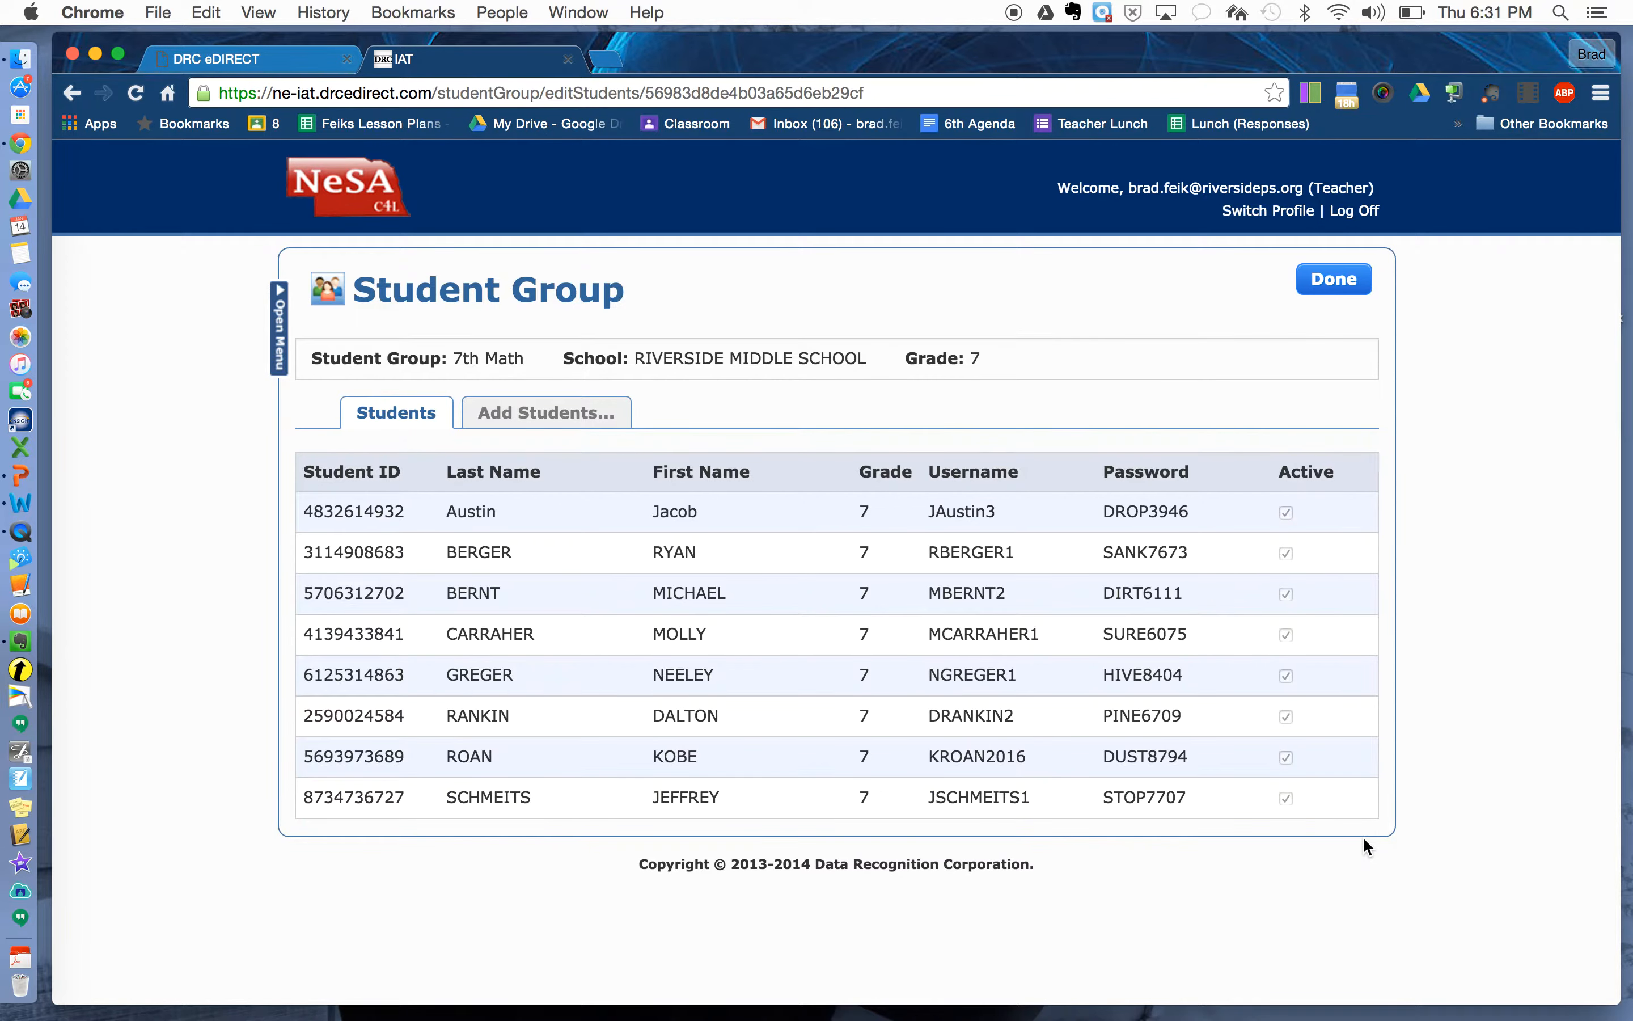
Add the removed student back to the 7th Math group and finish editing.
left_click(544, 419)
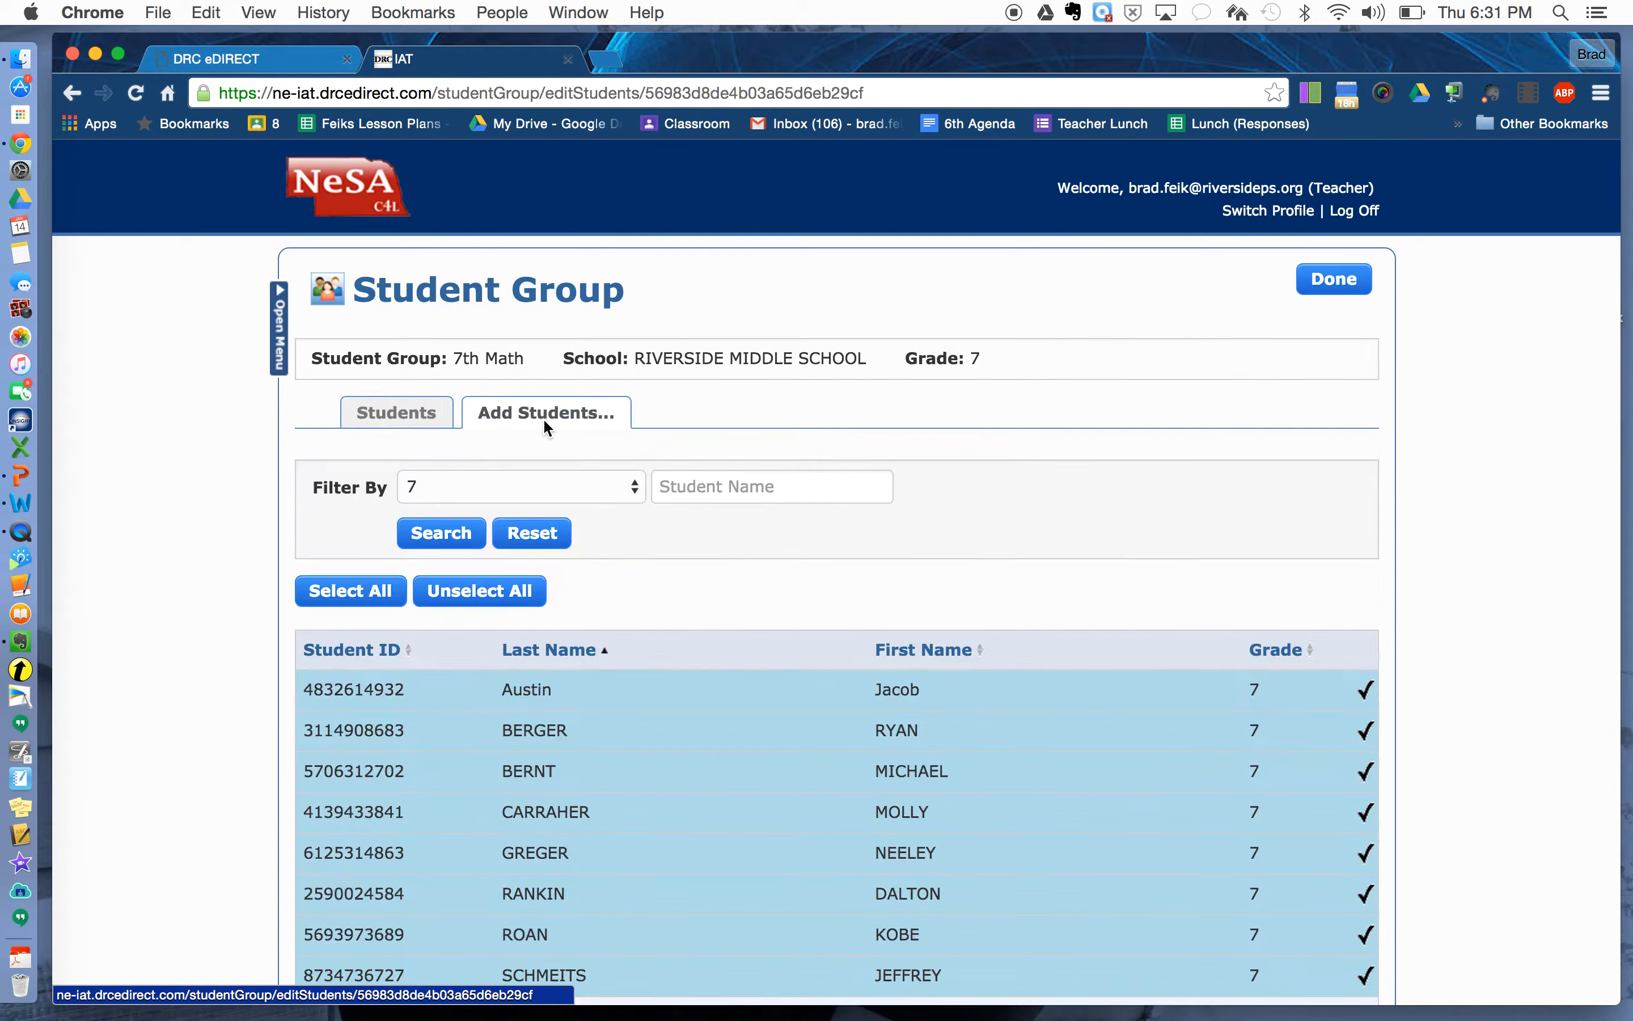
scroll(628, 828, "down", 3)
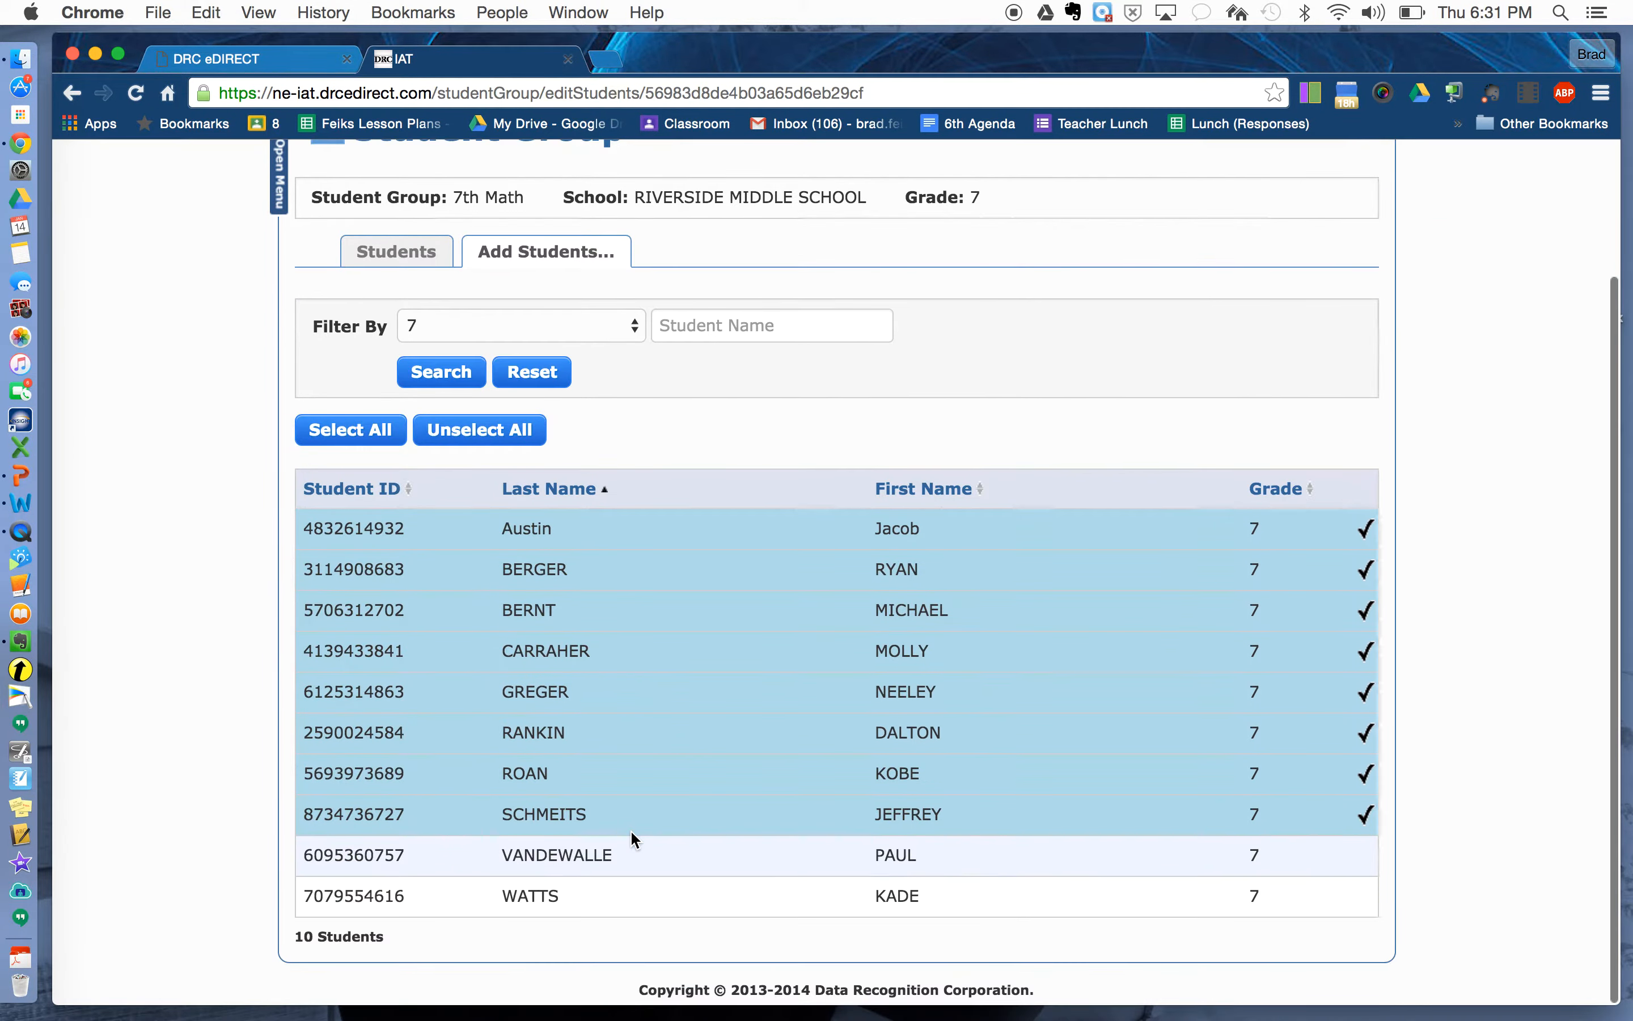
left_click(606, 864)
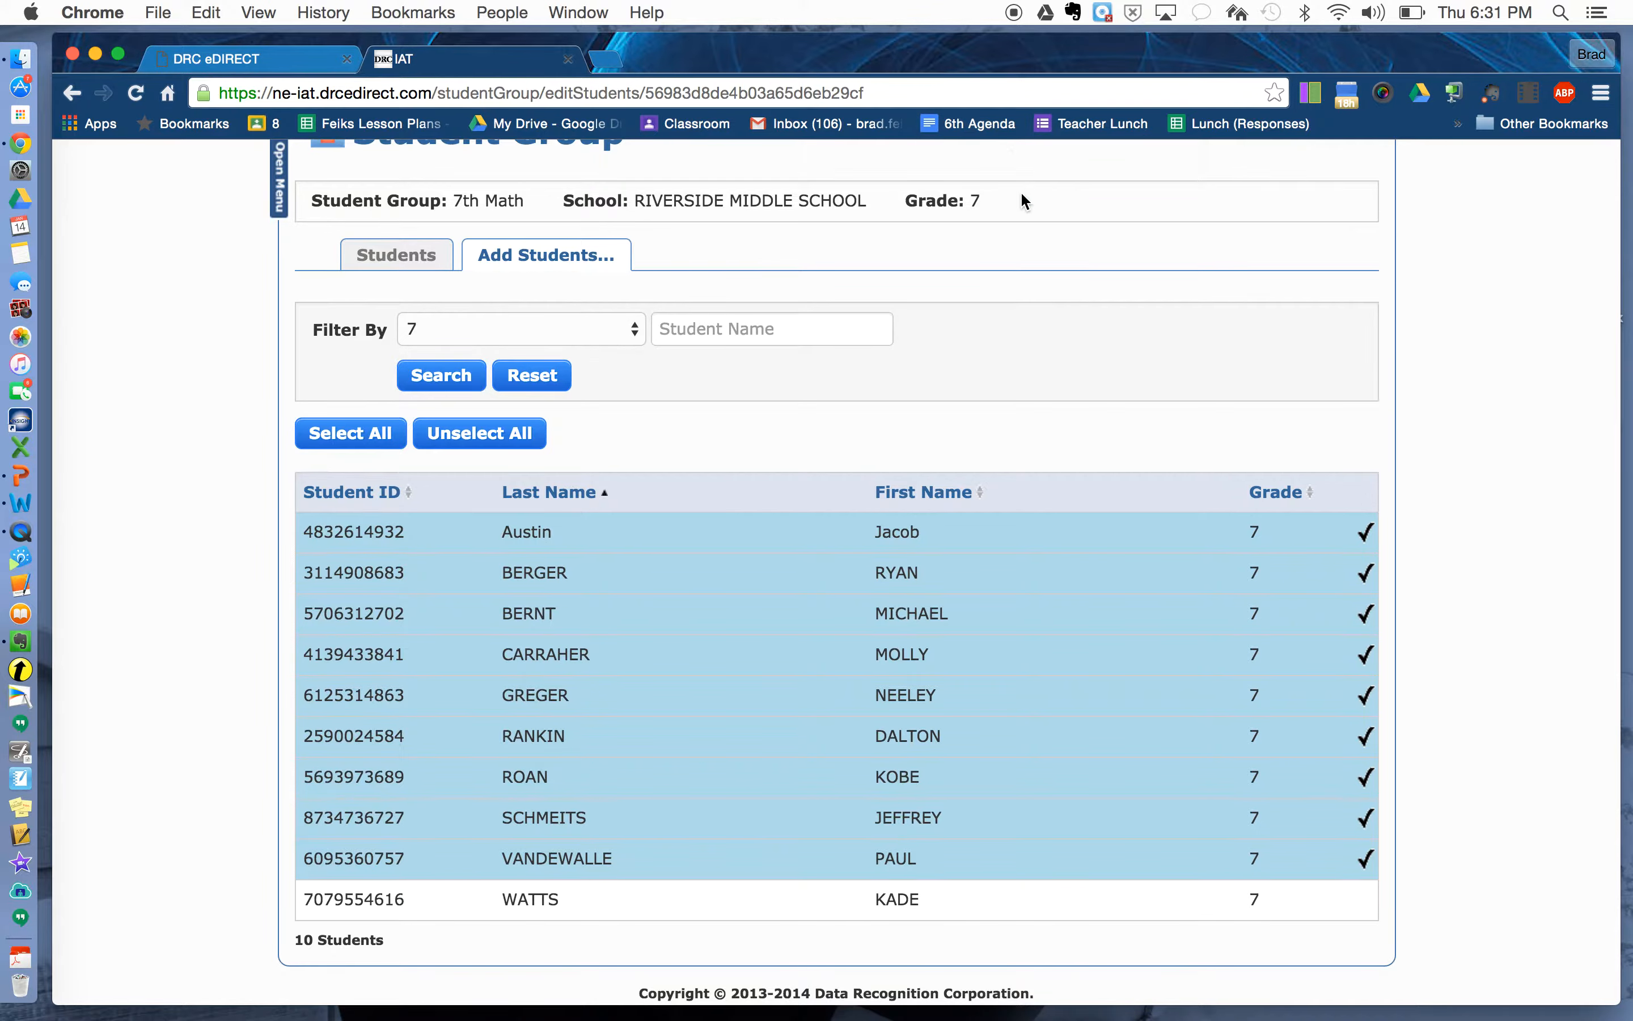
scroll(1022, 196, "up", 3)
left_click(1339, 252)
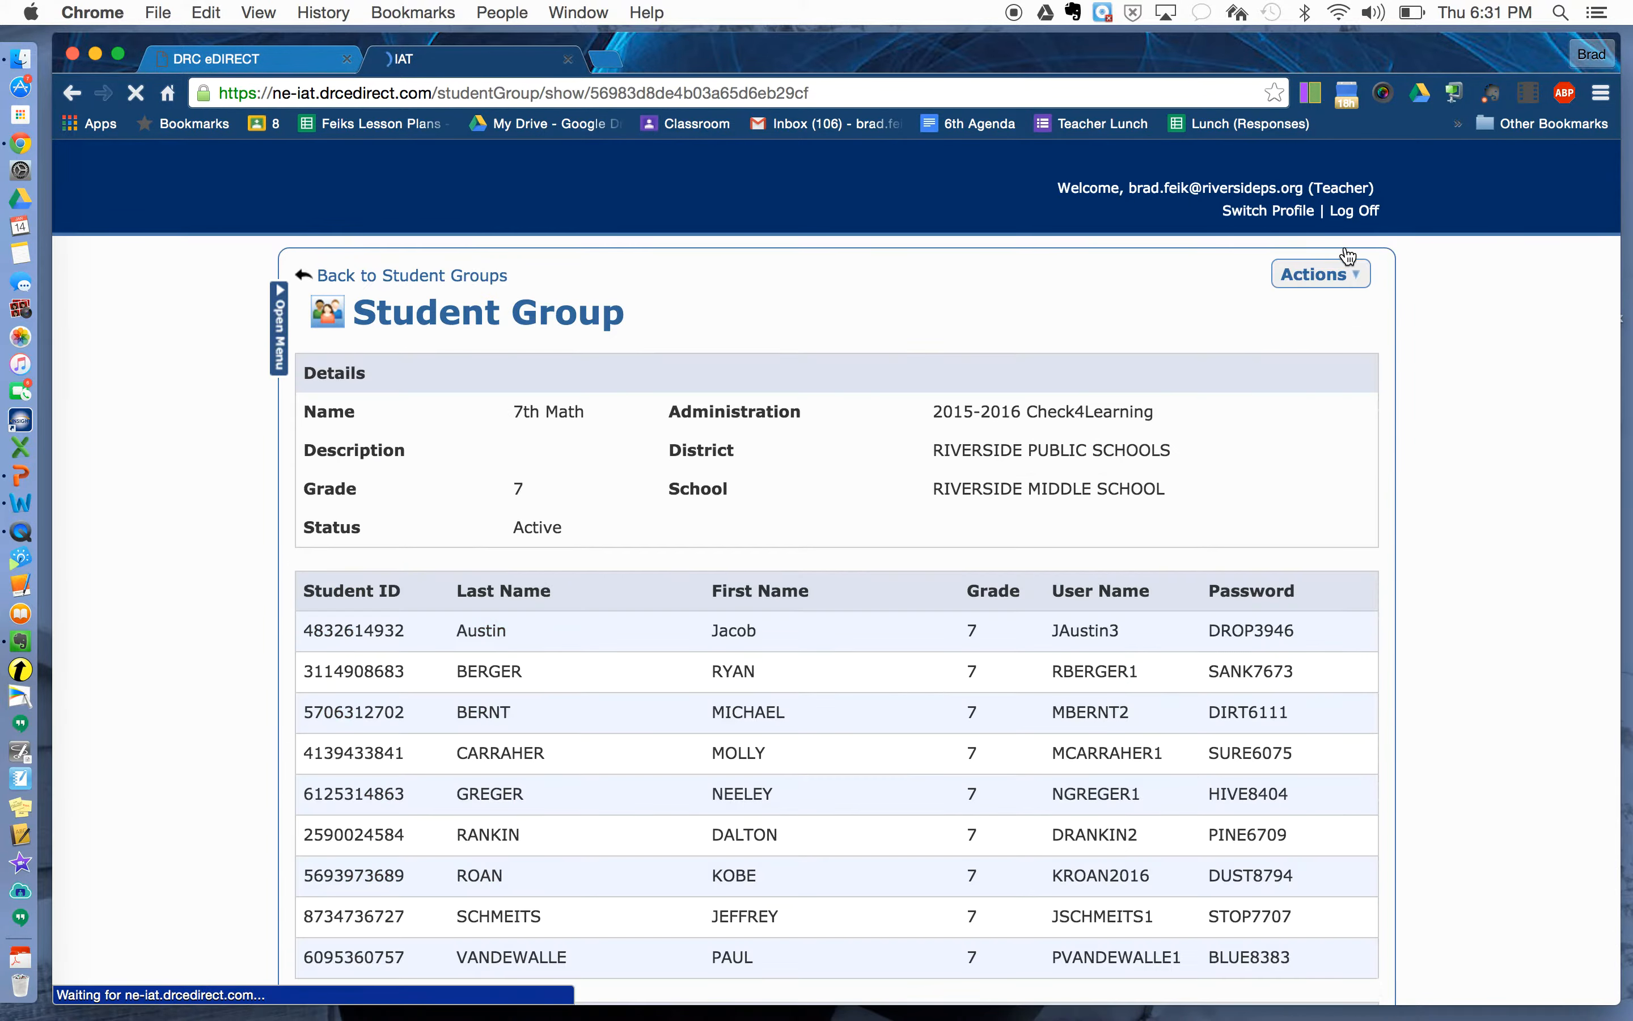
scroll(1130, 452, "down", 2)
scroll(1140, 457, "up", 1)
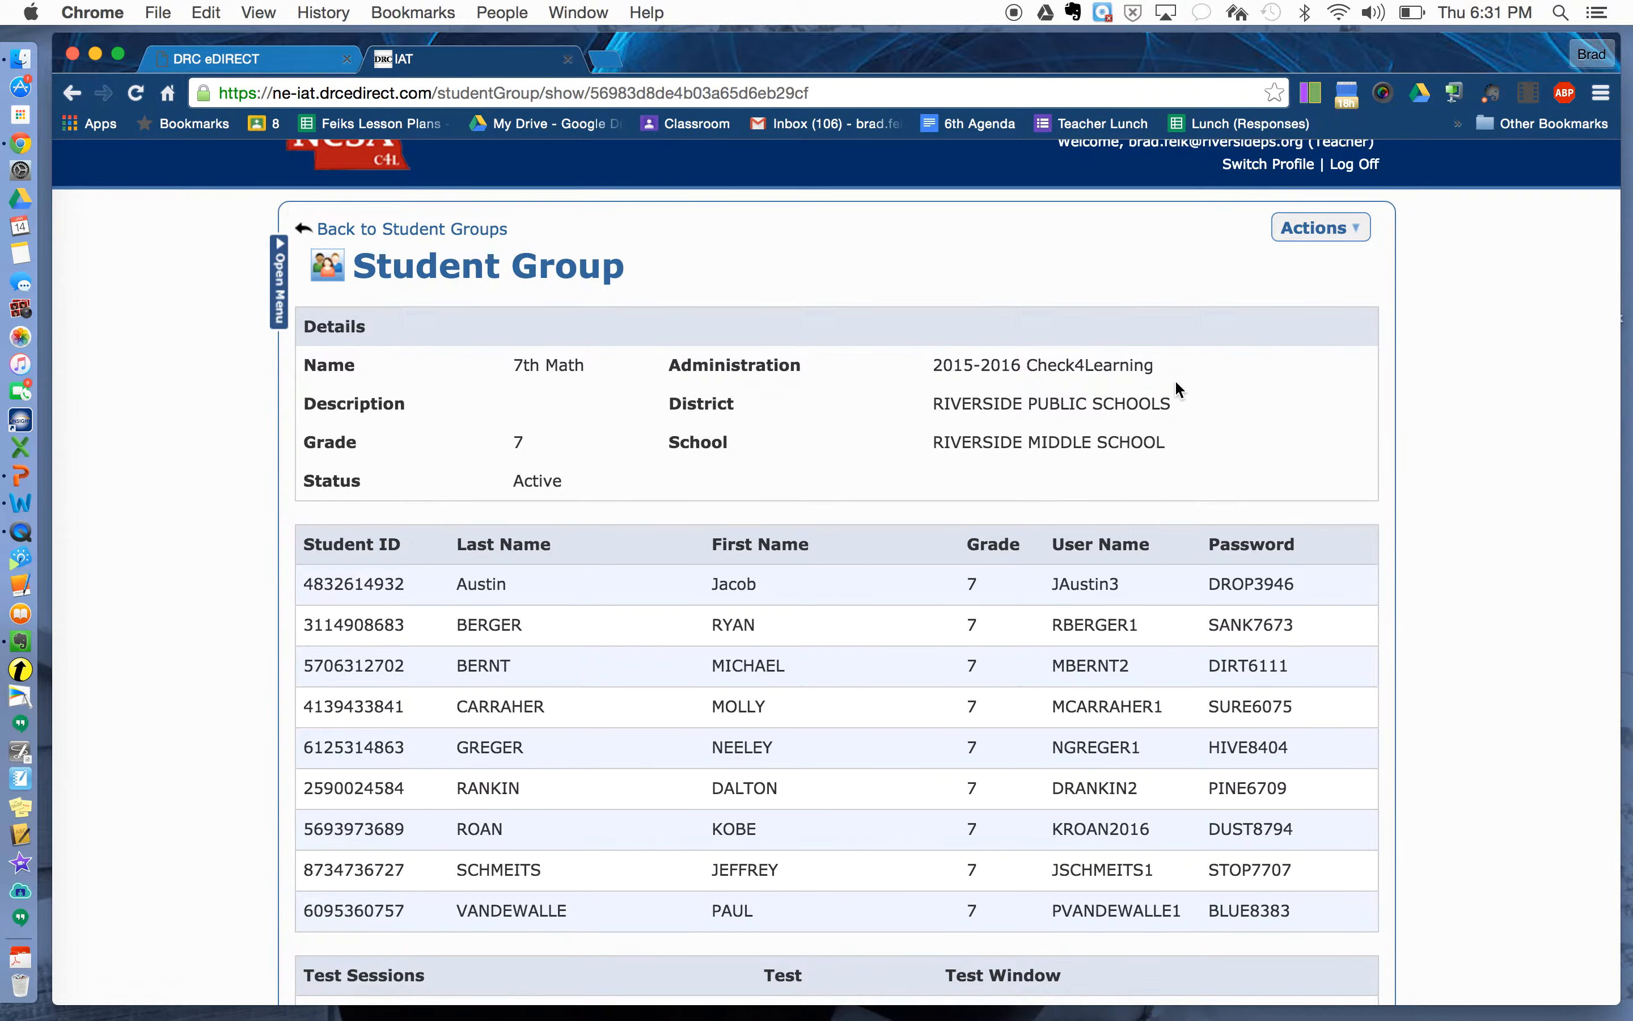
Leave the 7th Math group, return to the home page and open the list of tests.
left_click(458, 233)
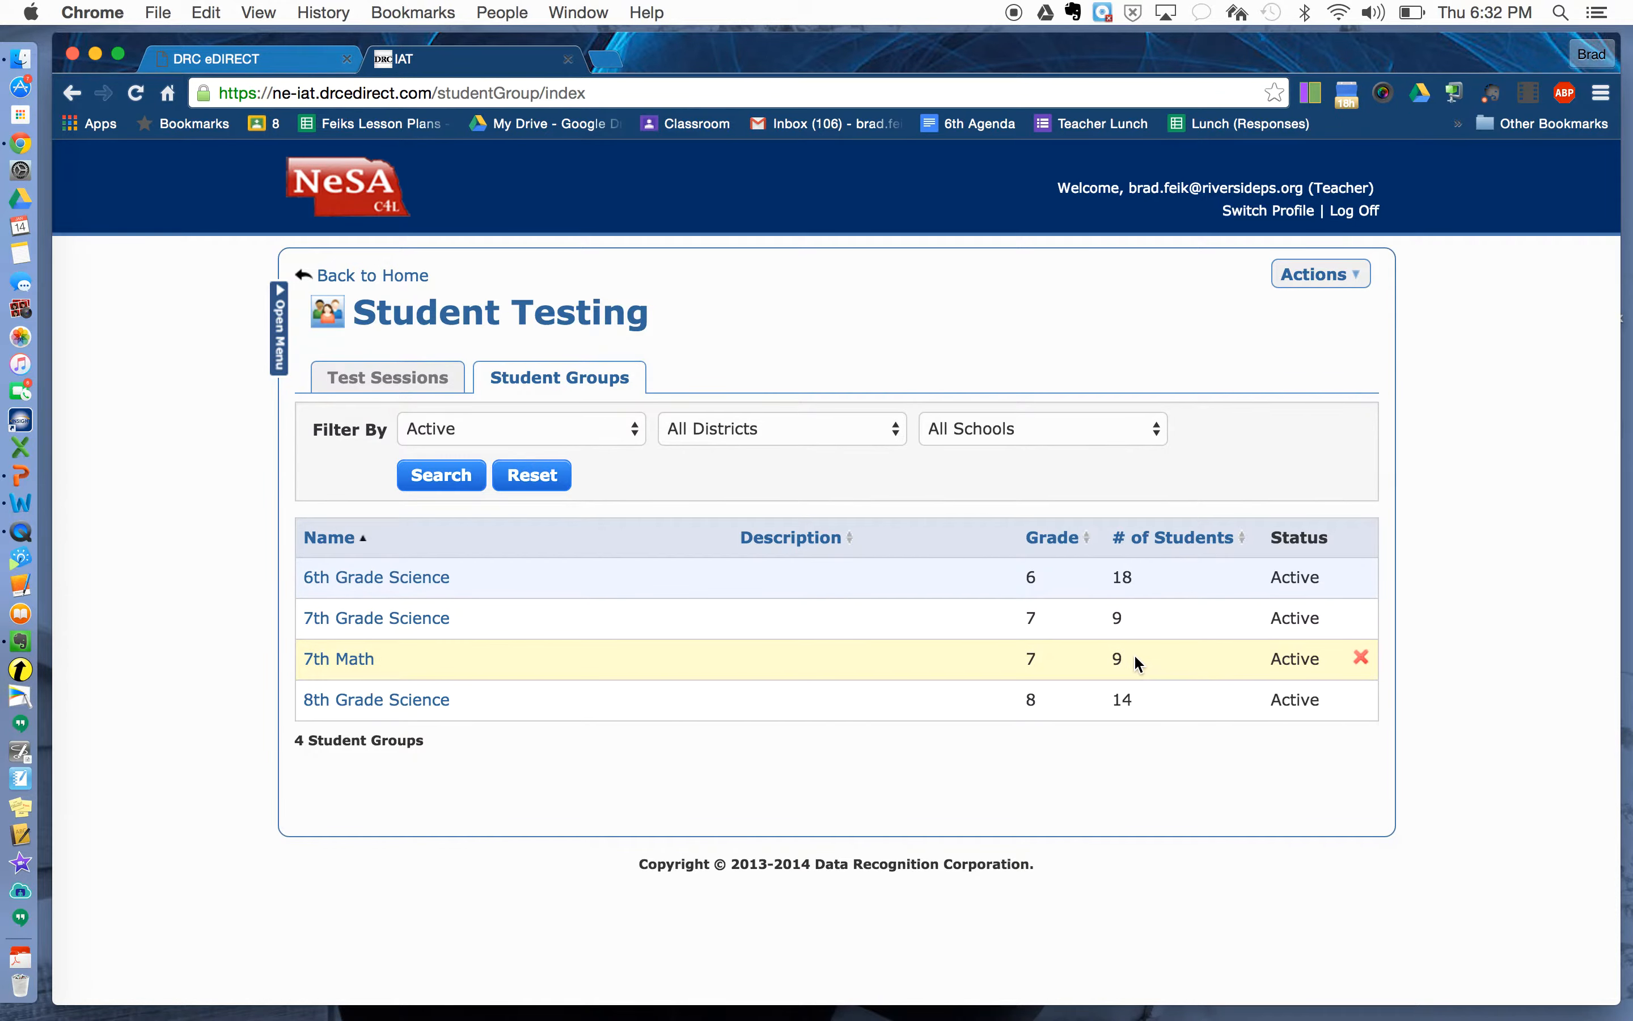
left_click(1345, 285)
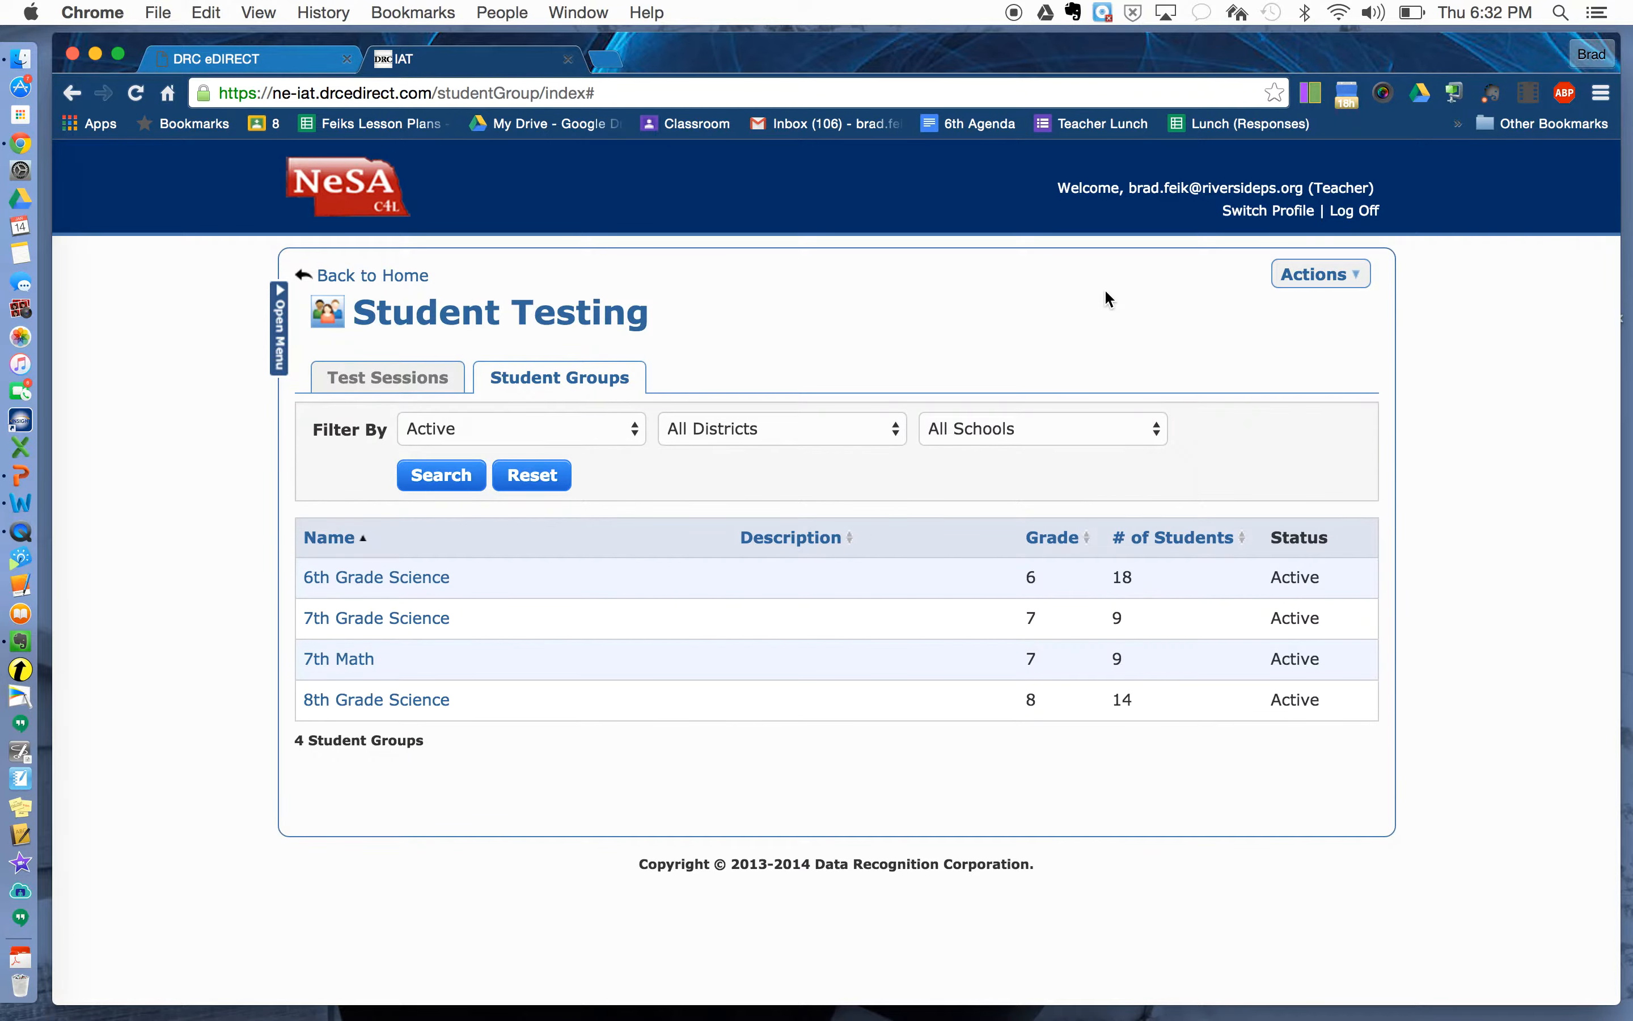
left_click(411, 283)
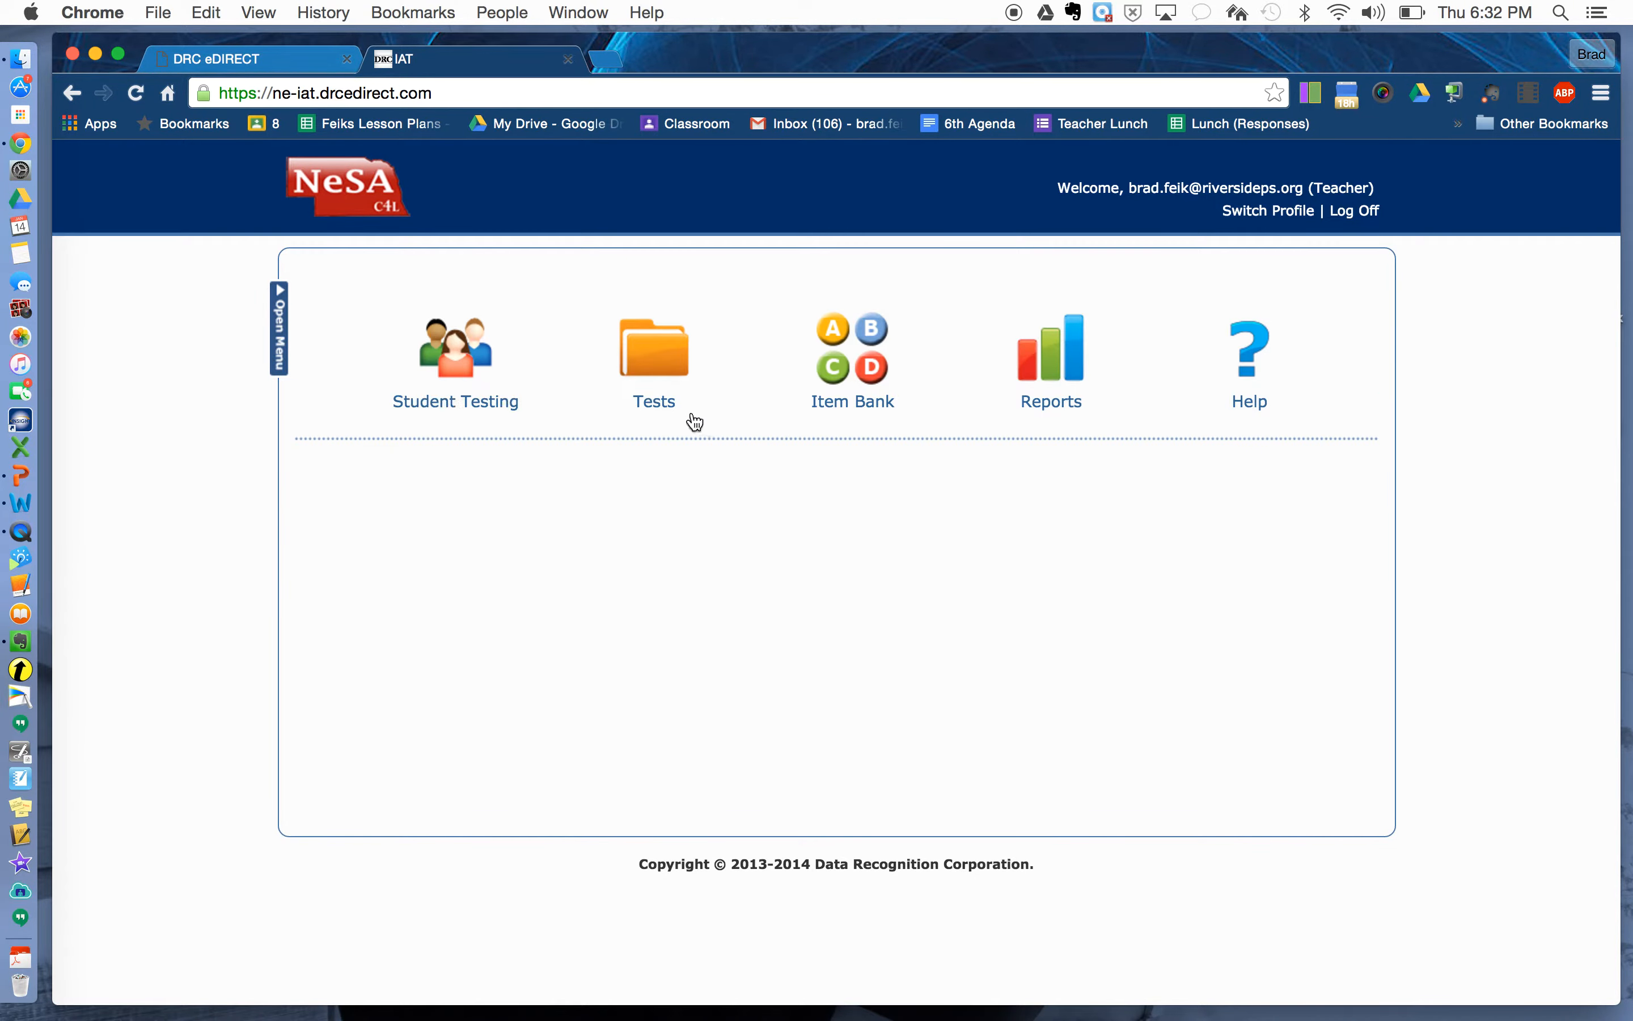
left_click(658, 386)
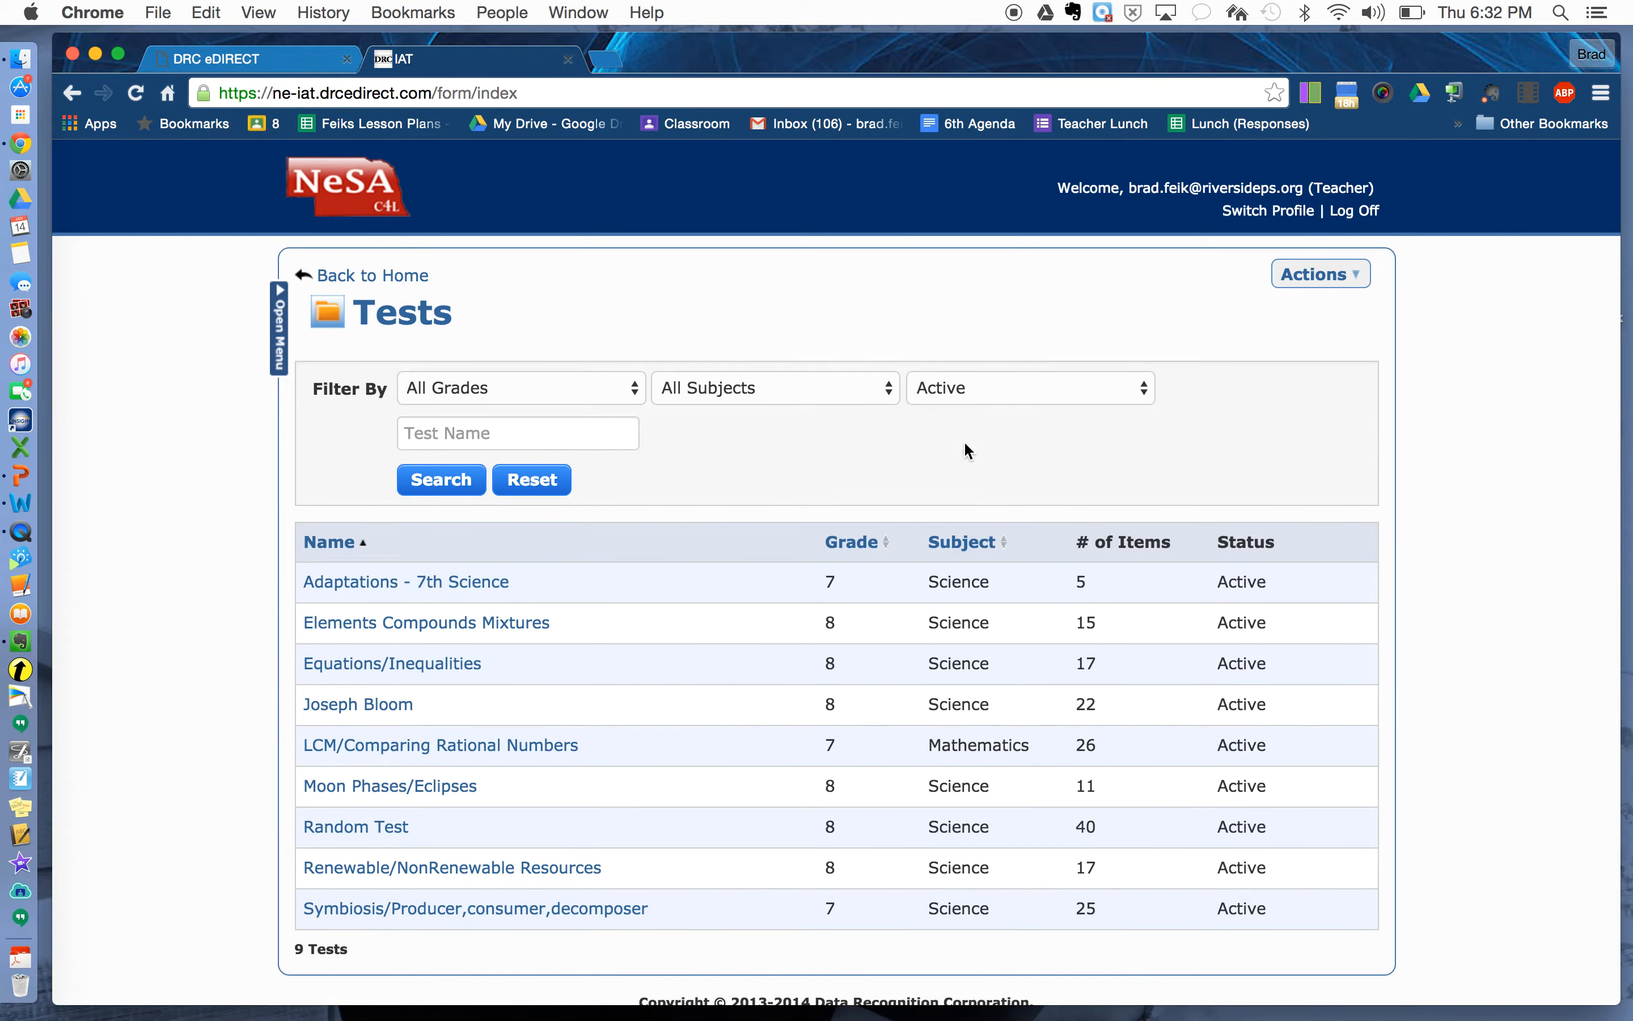
scroll(958, 481, "down", 1)
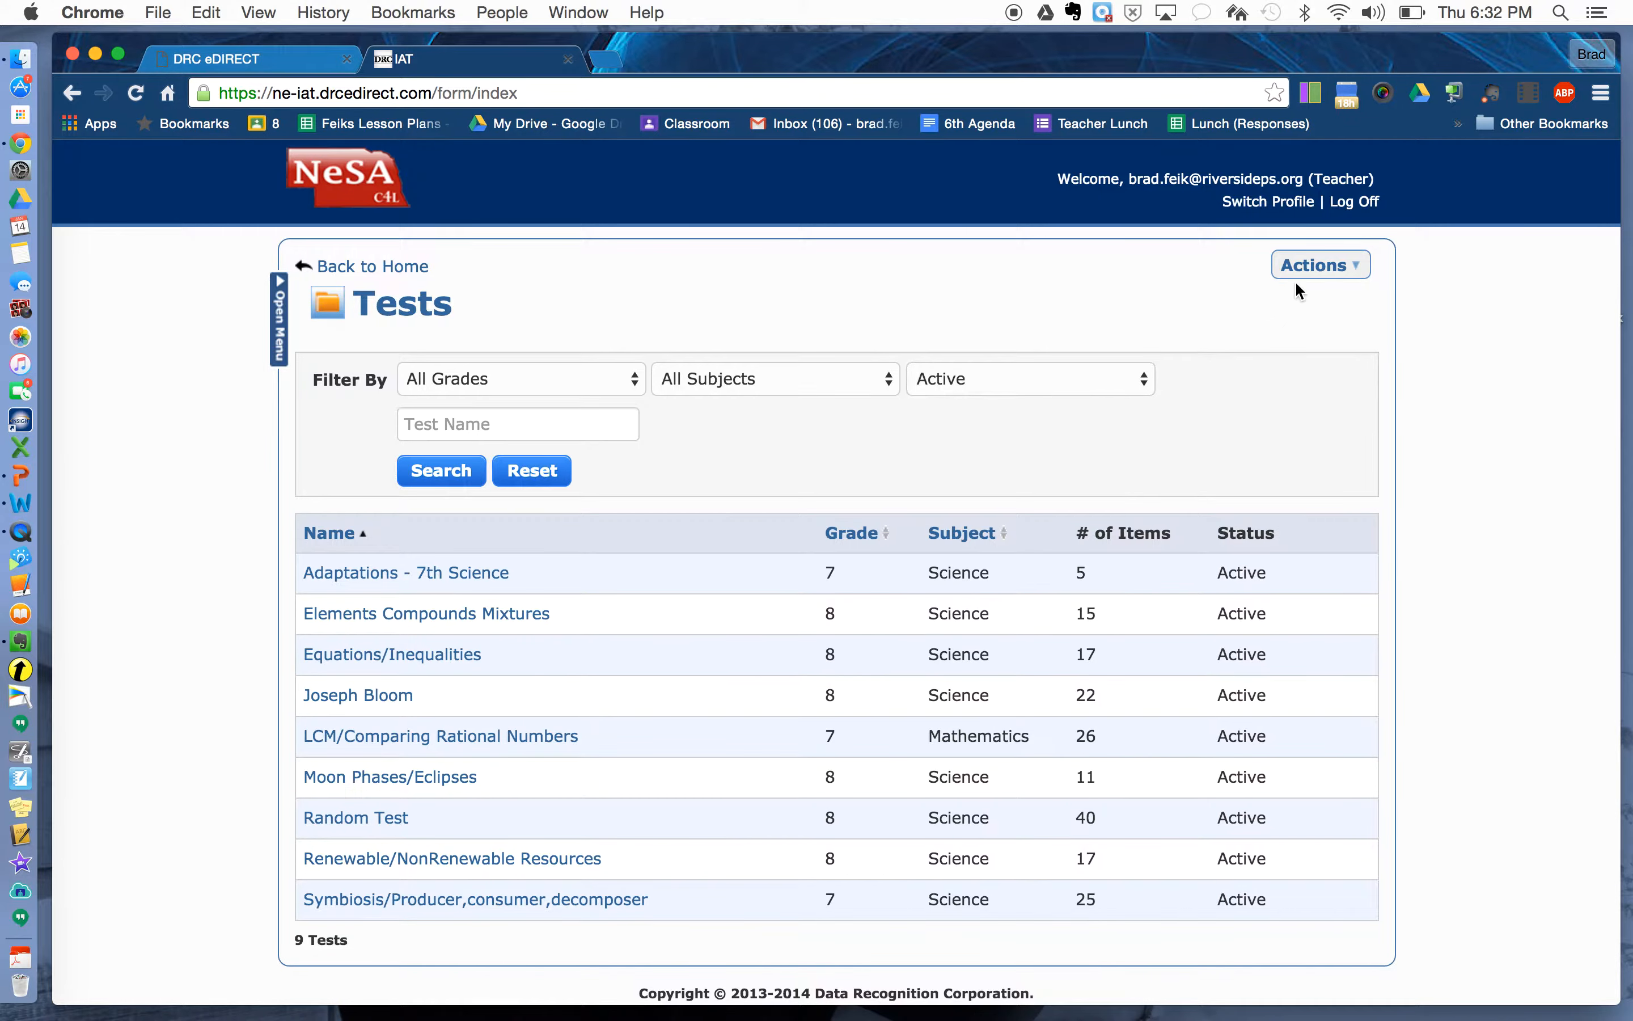
Create a new test named 7th Grade Fractions with subject Mathematics and grade 7, without a description or reference documents.
left_click(1336, 267)
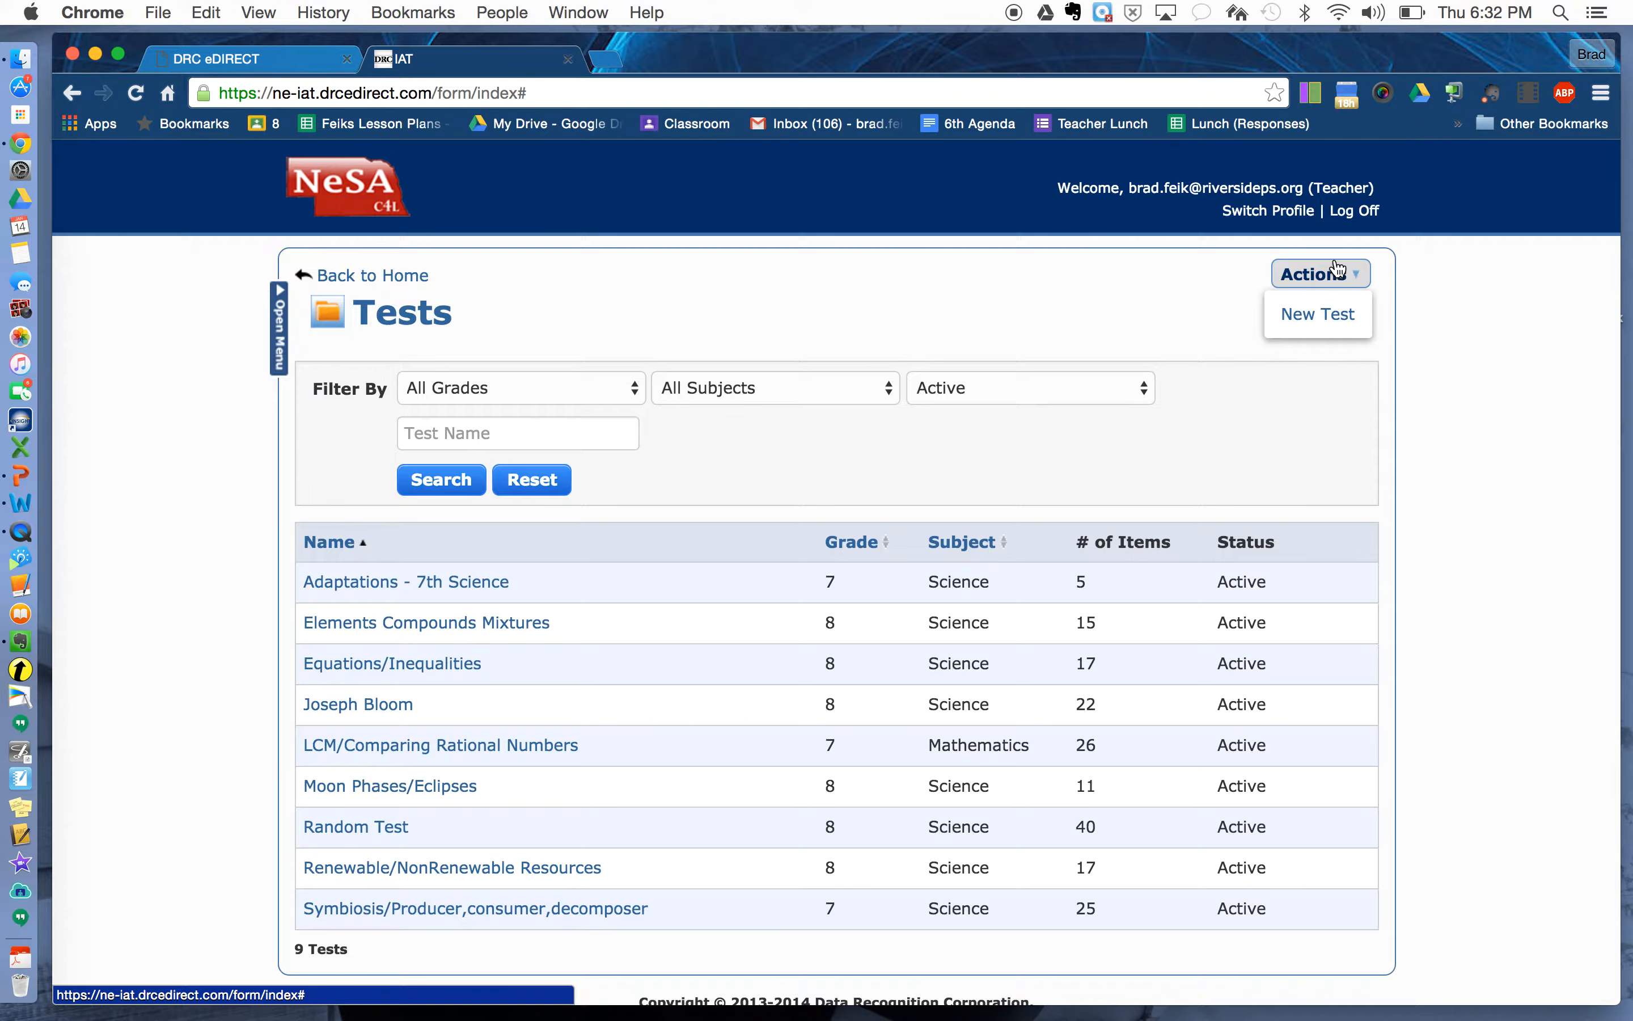
left_click(1335, 312)
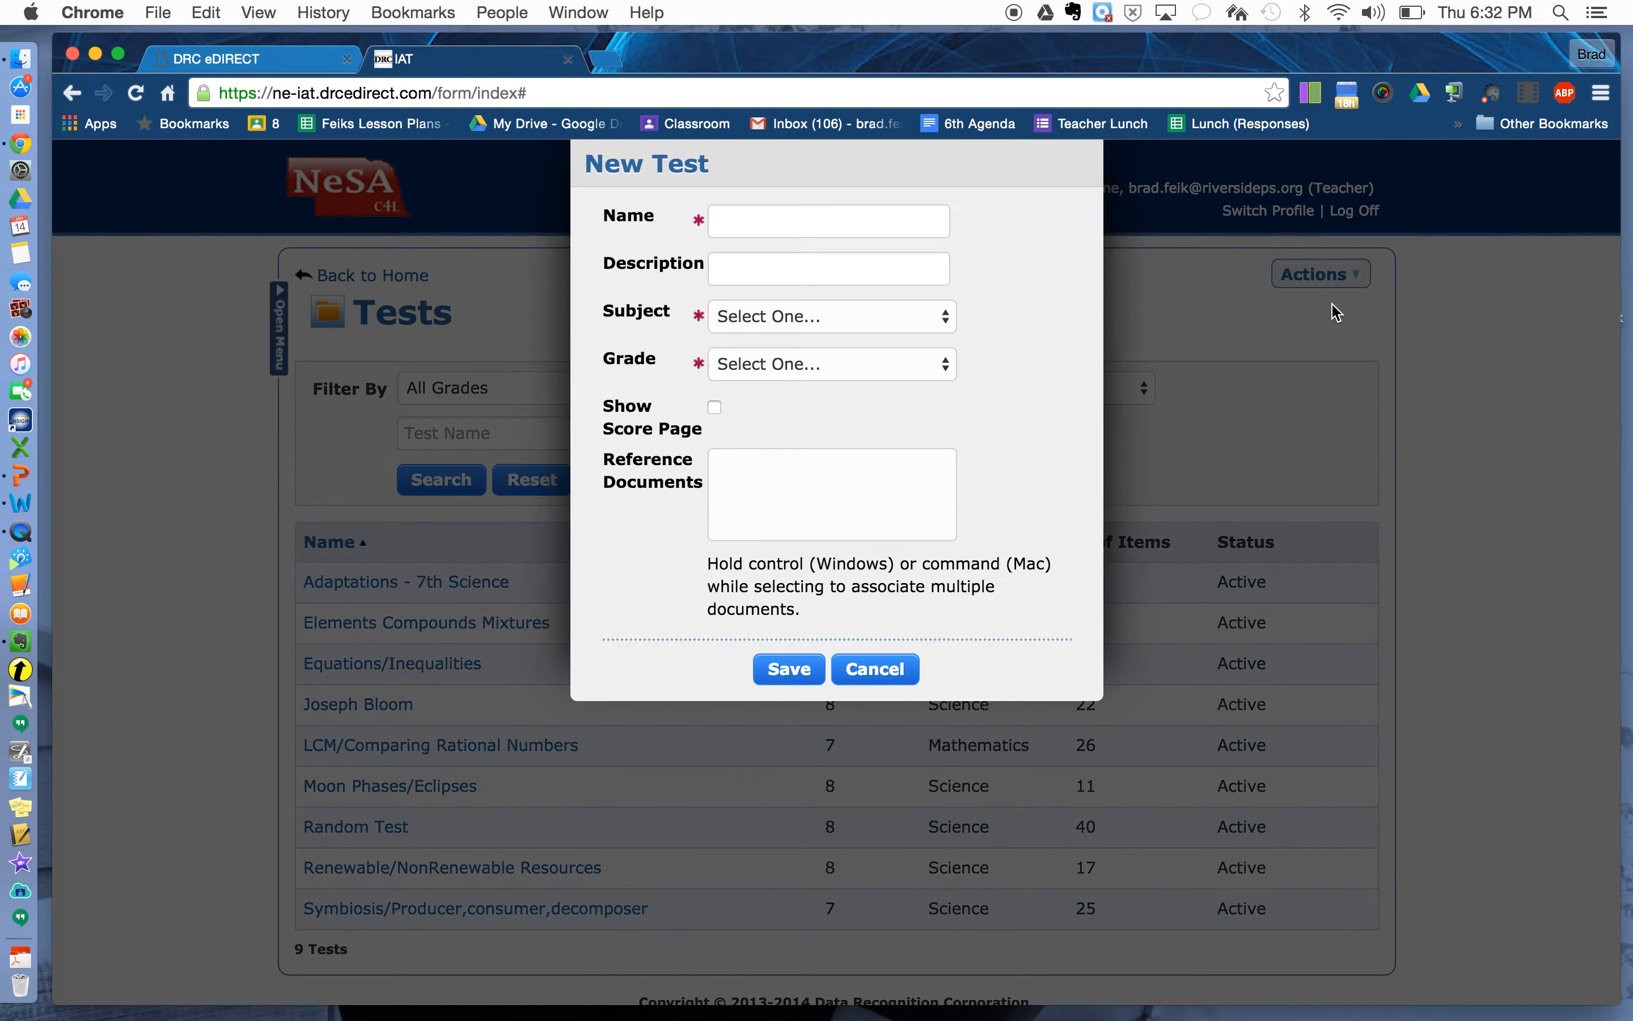
left_click(919, 228)
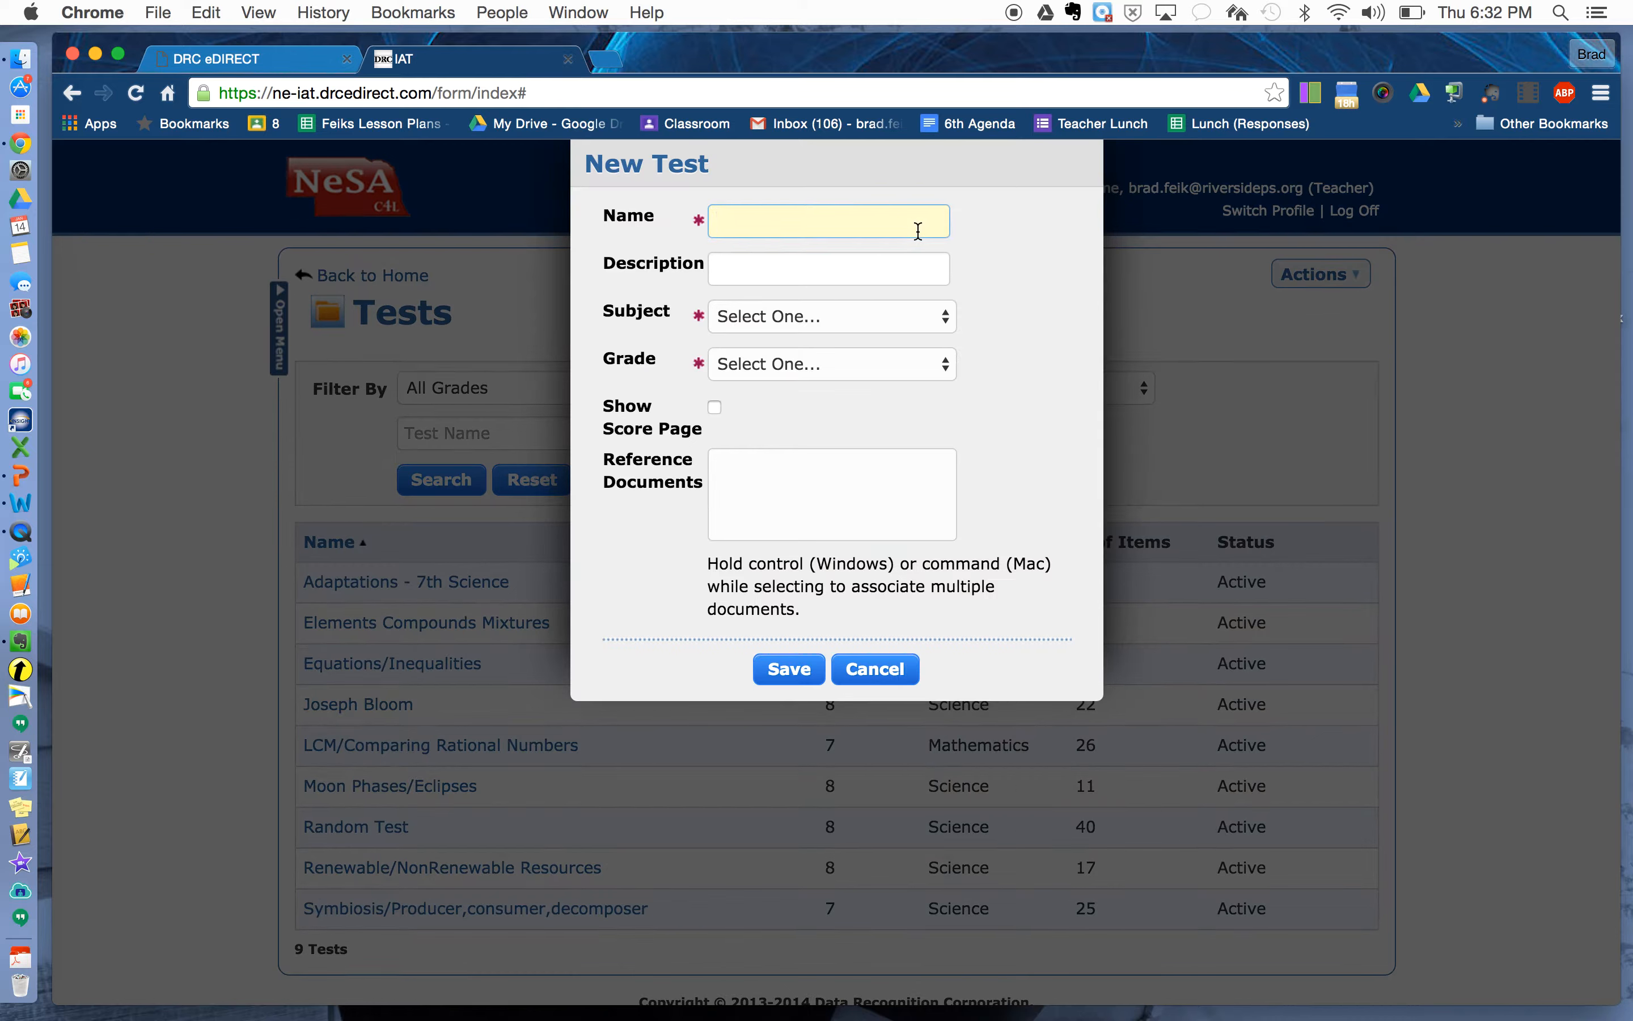
type("7th Grade ")
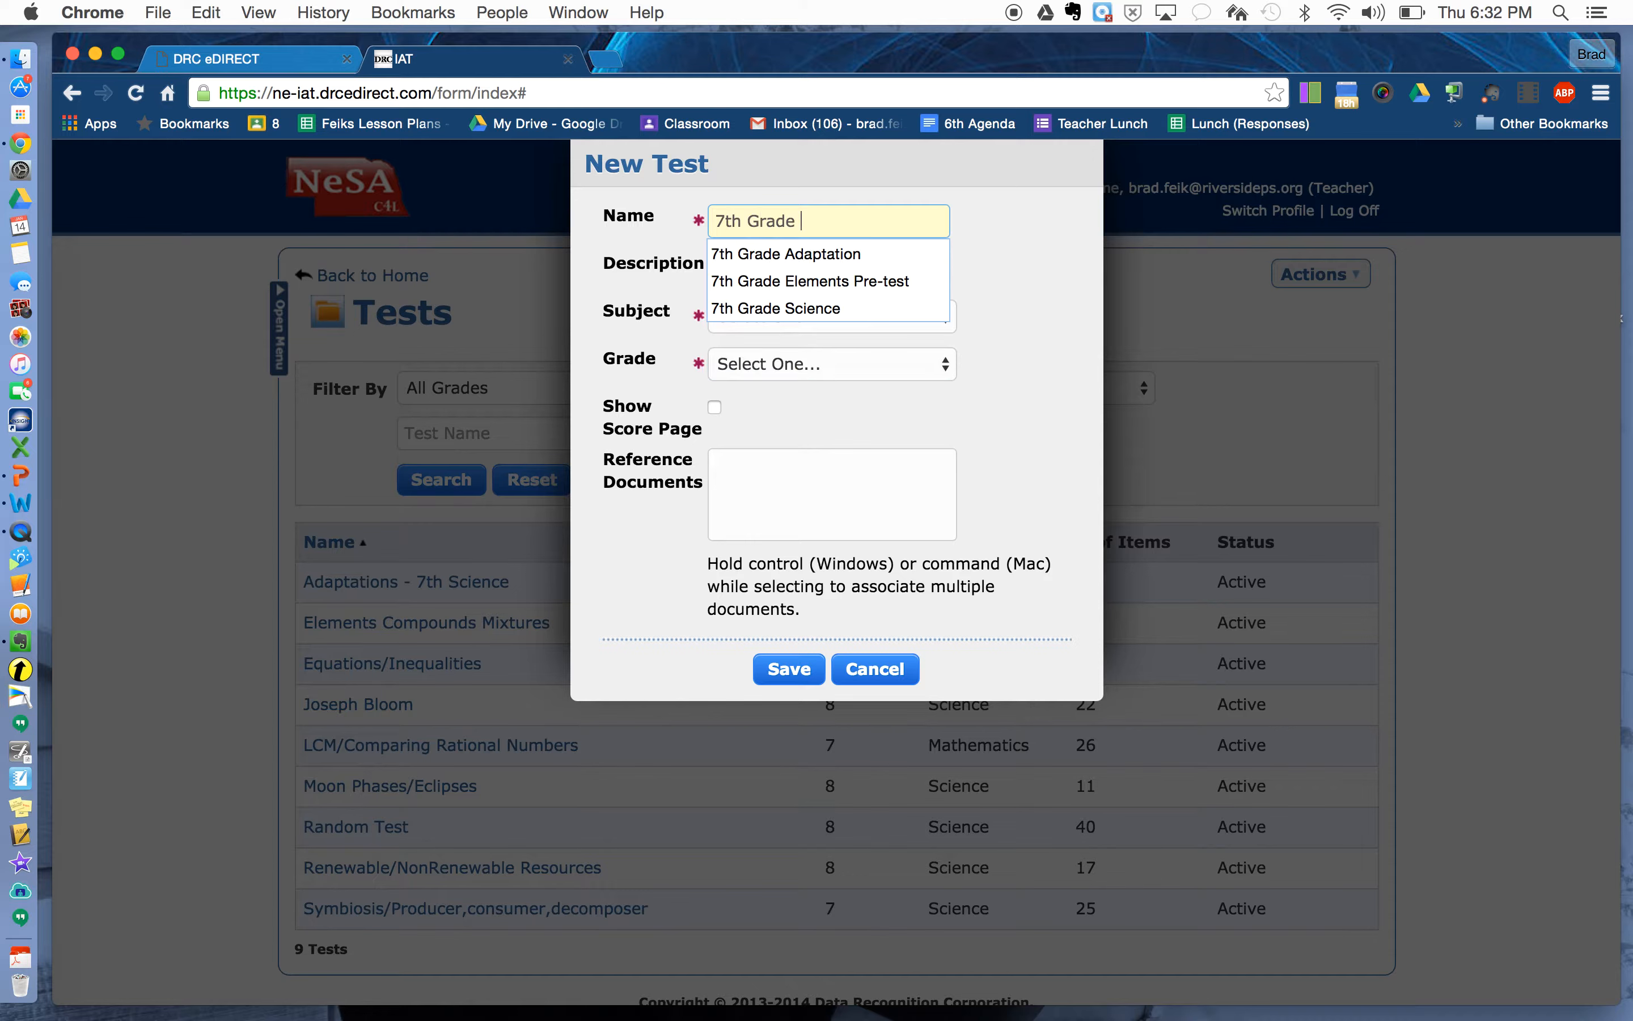
type("Fractions")
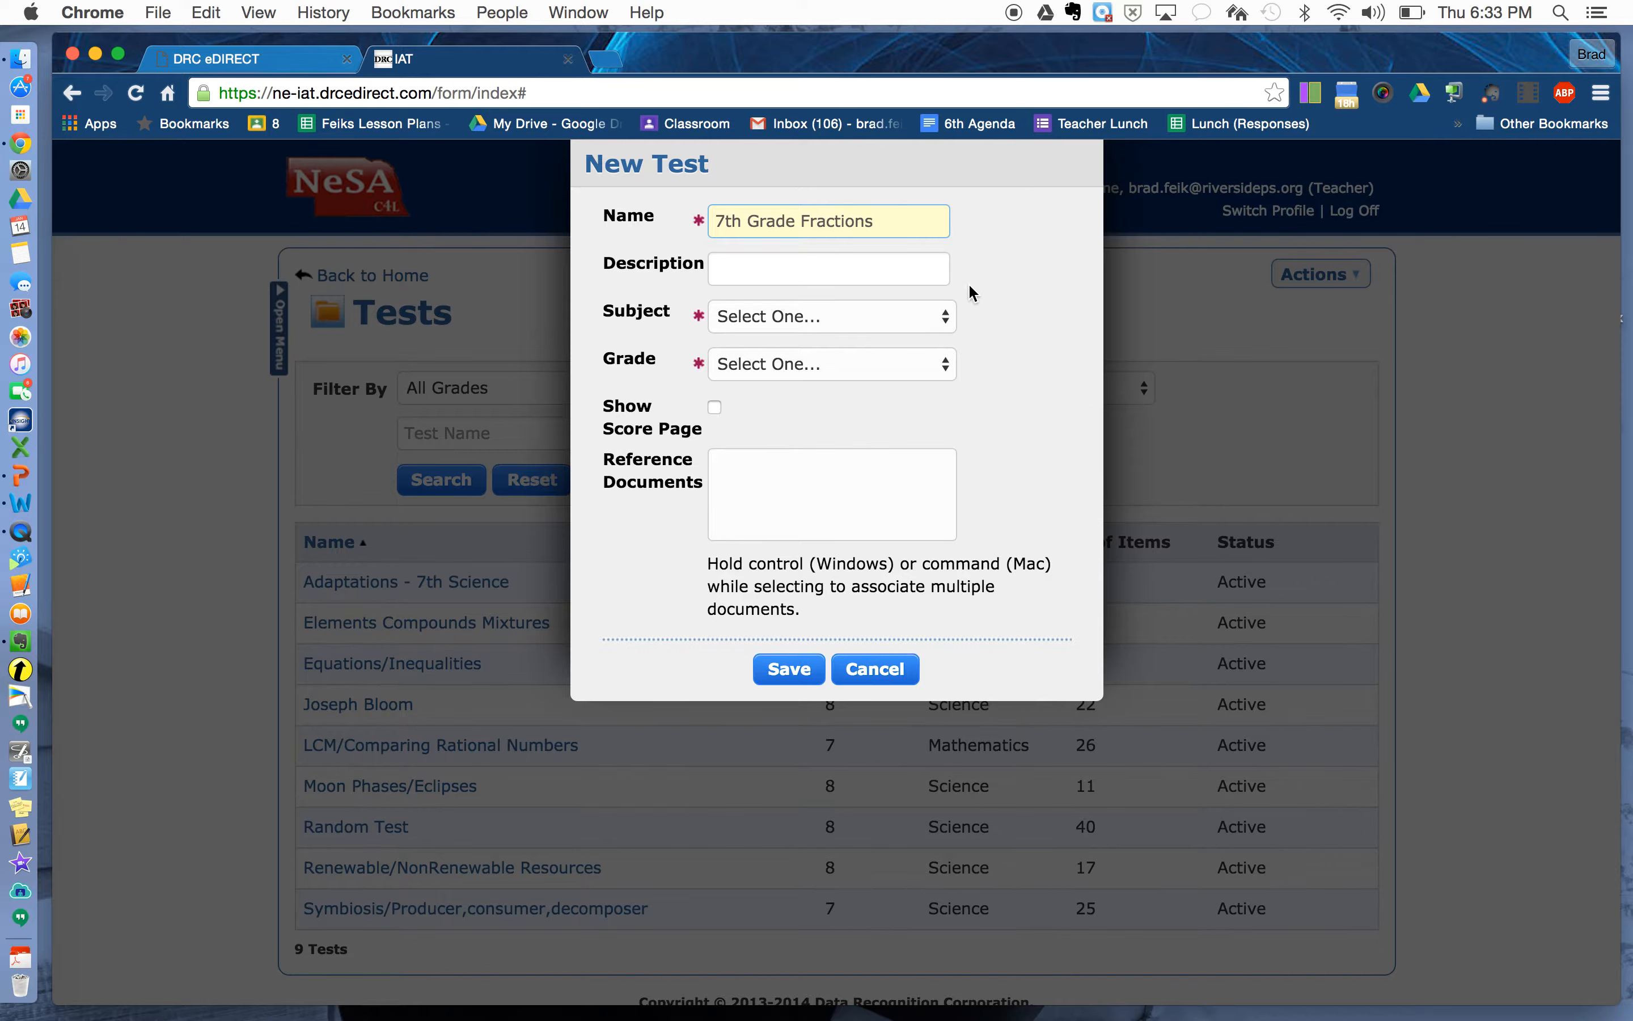
left_click(933, 316)
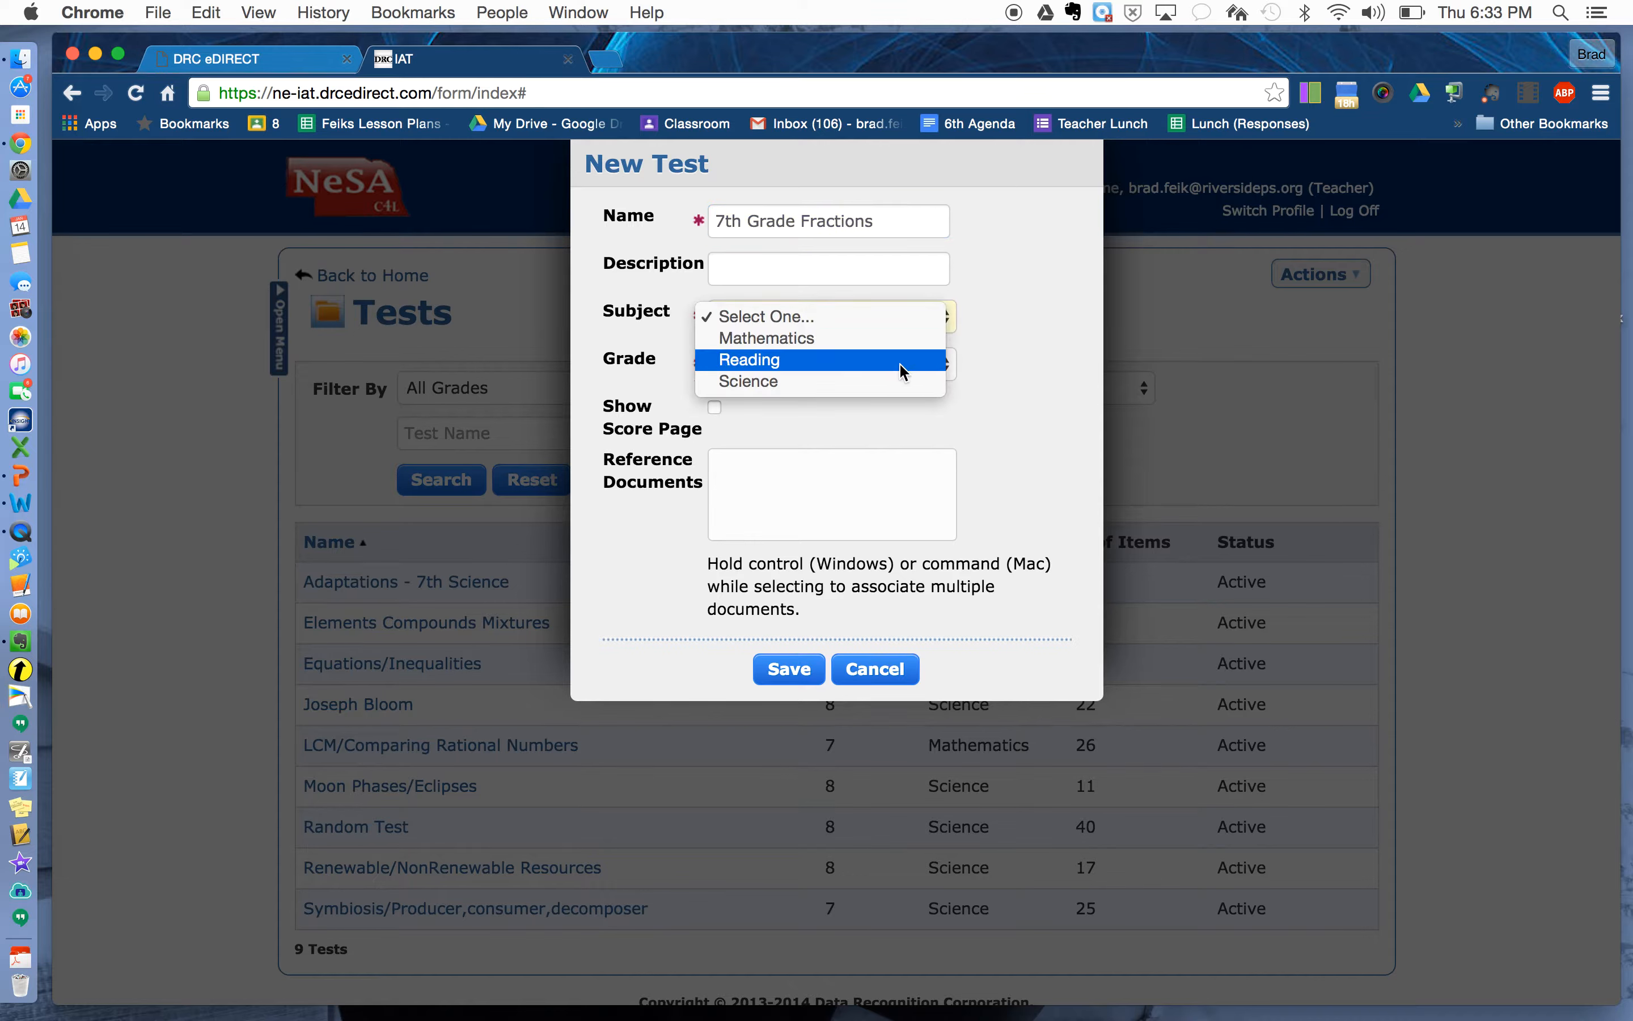
left_click(898, 341)
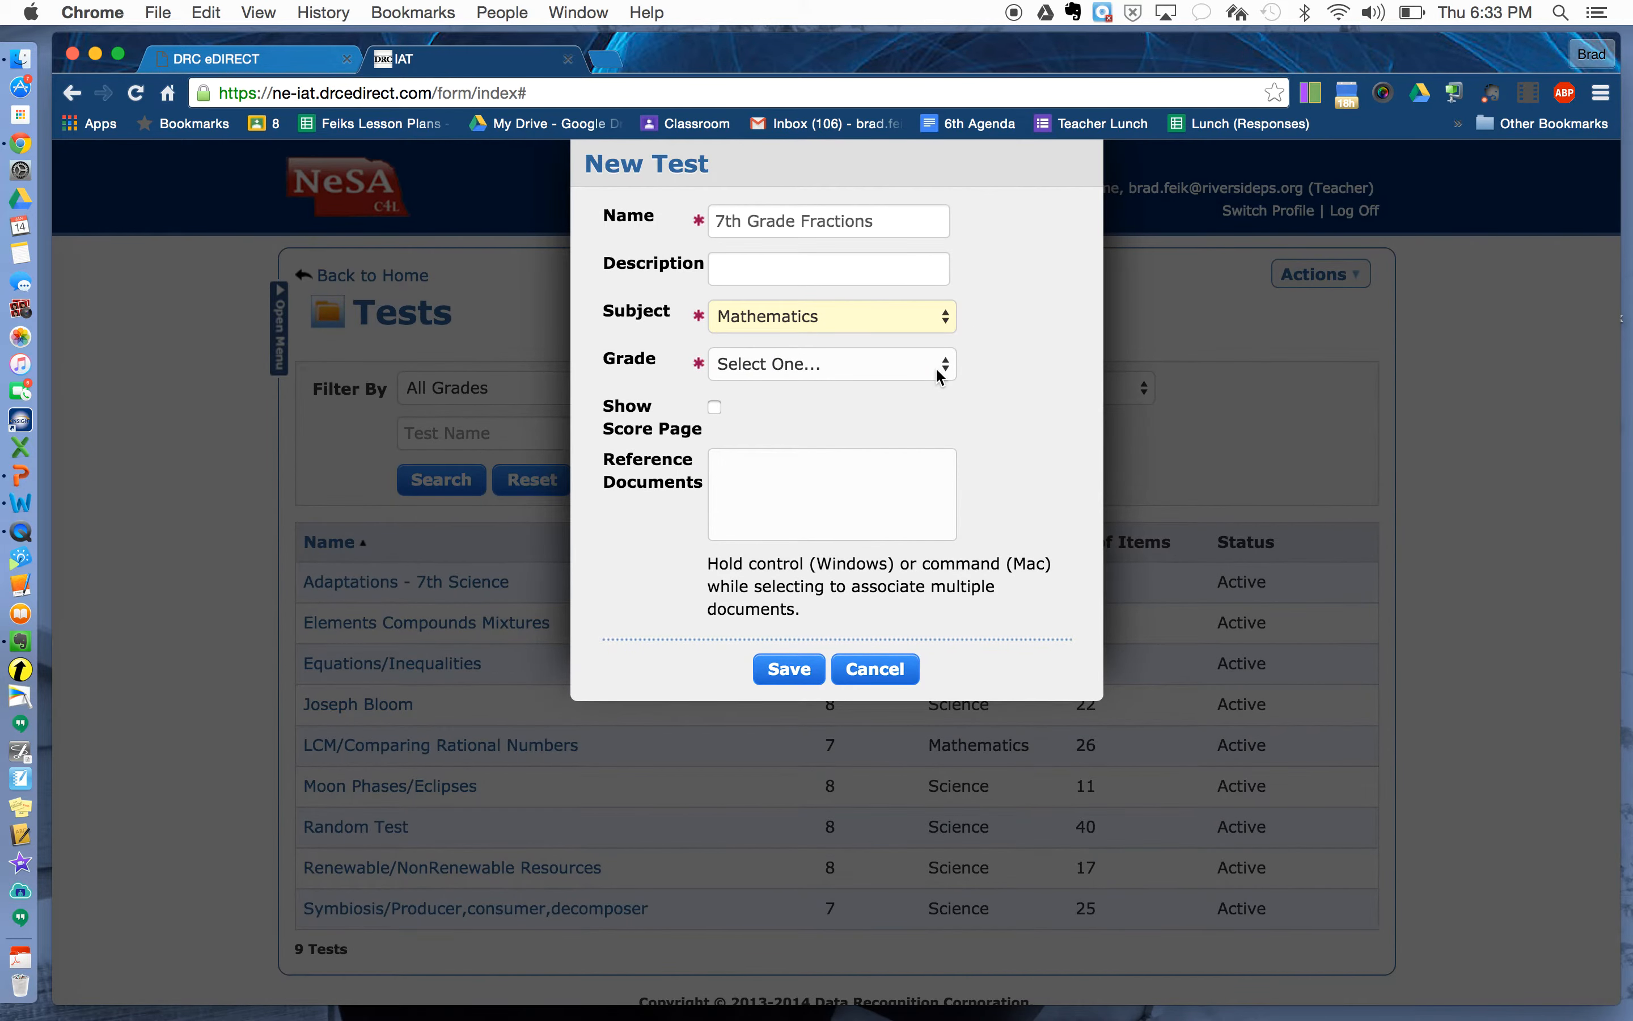
left_click(940, 375)
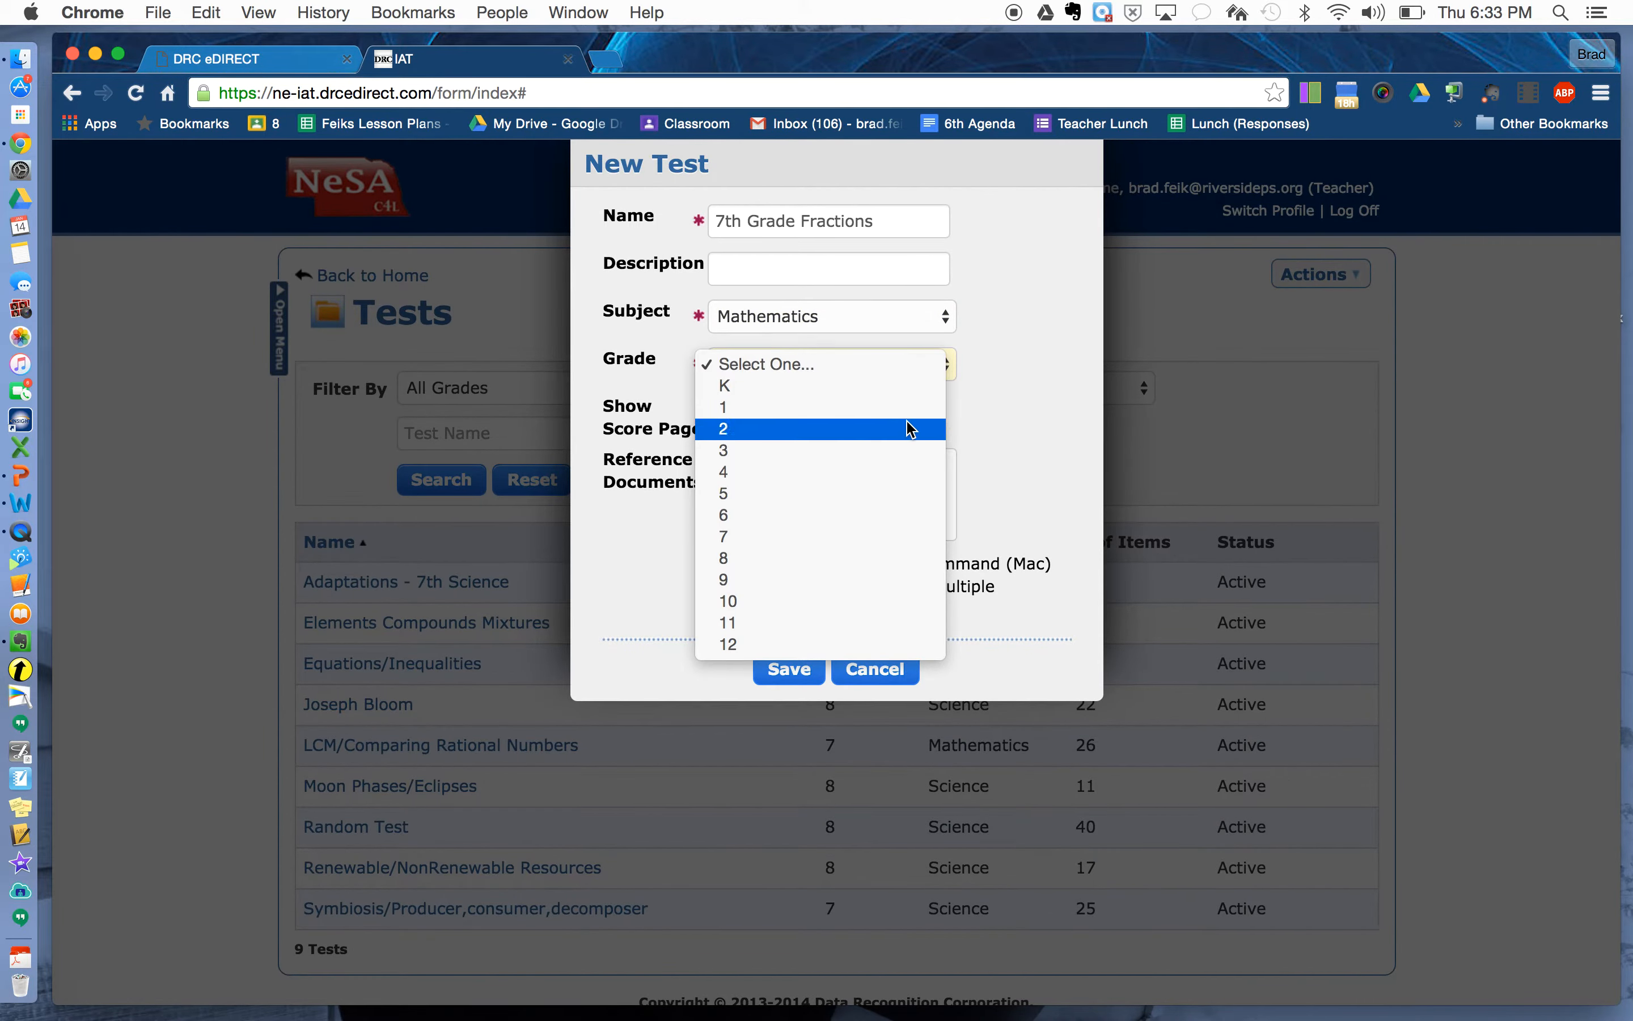
left_click(794, 542)
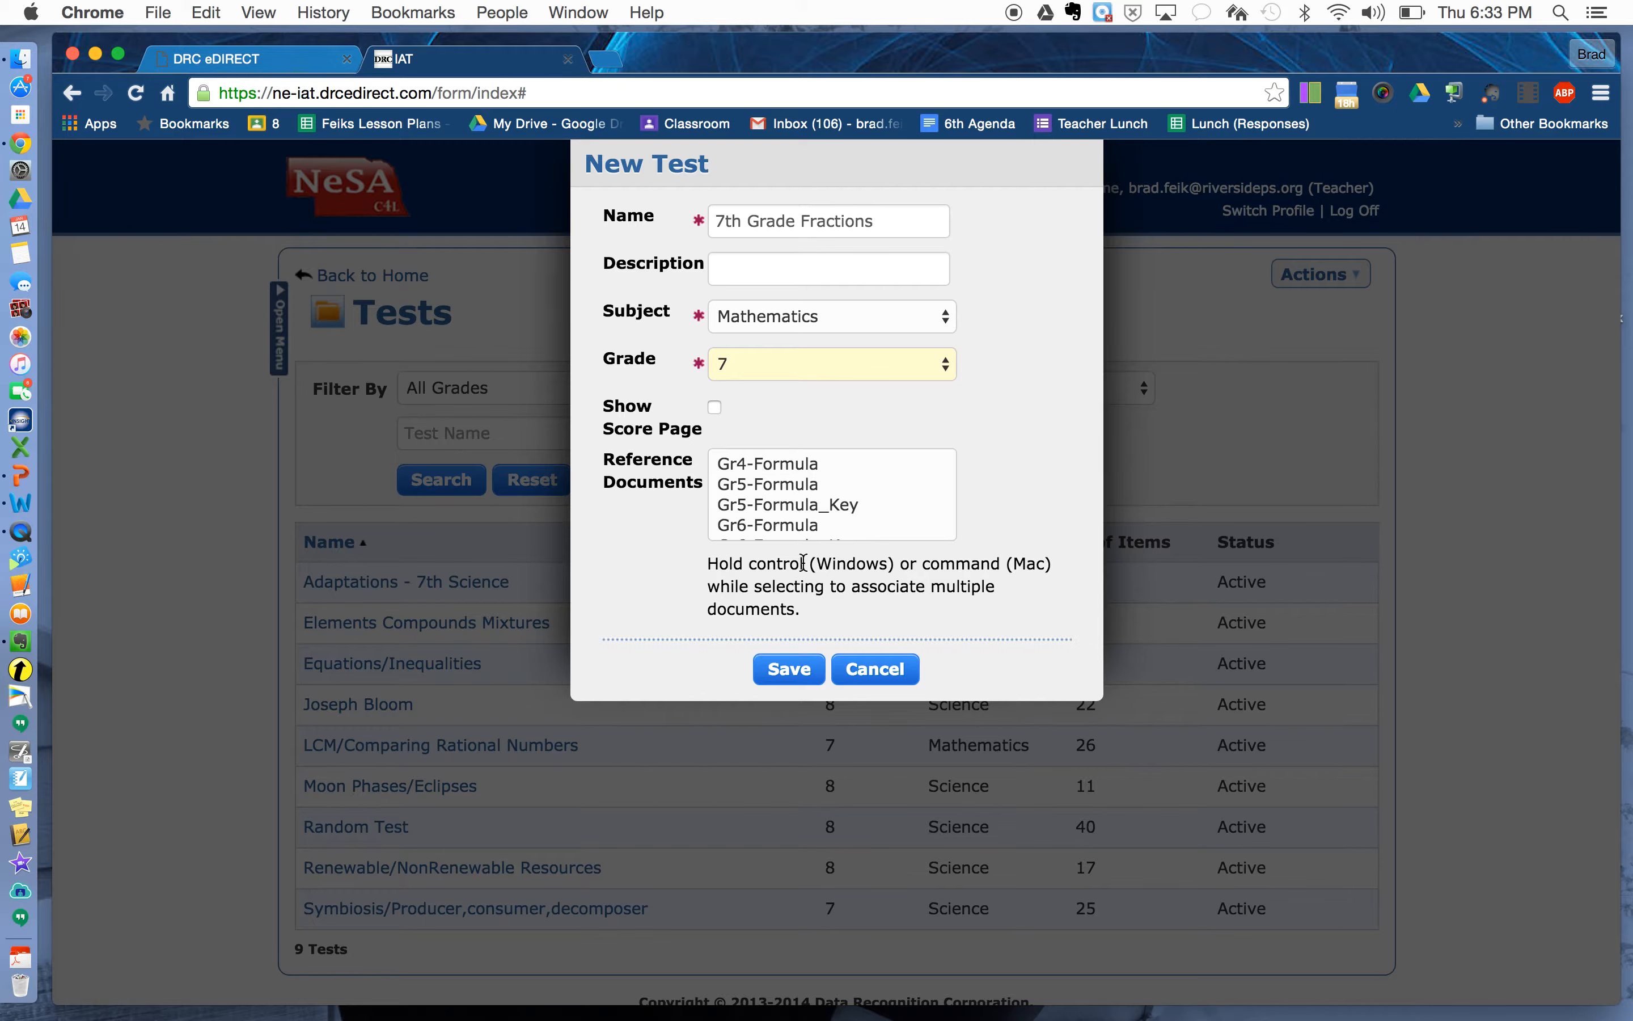
left_click(782, 672)
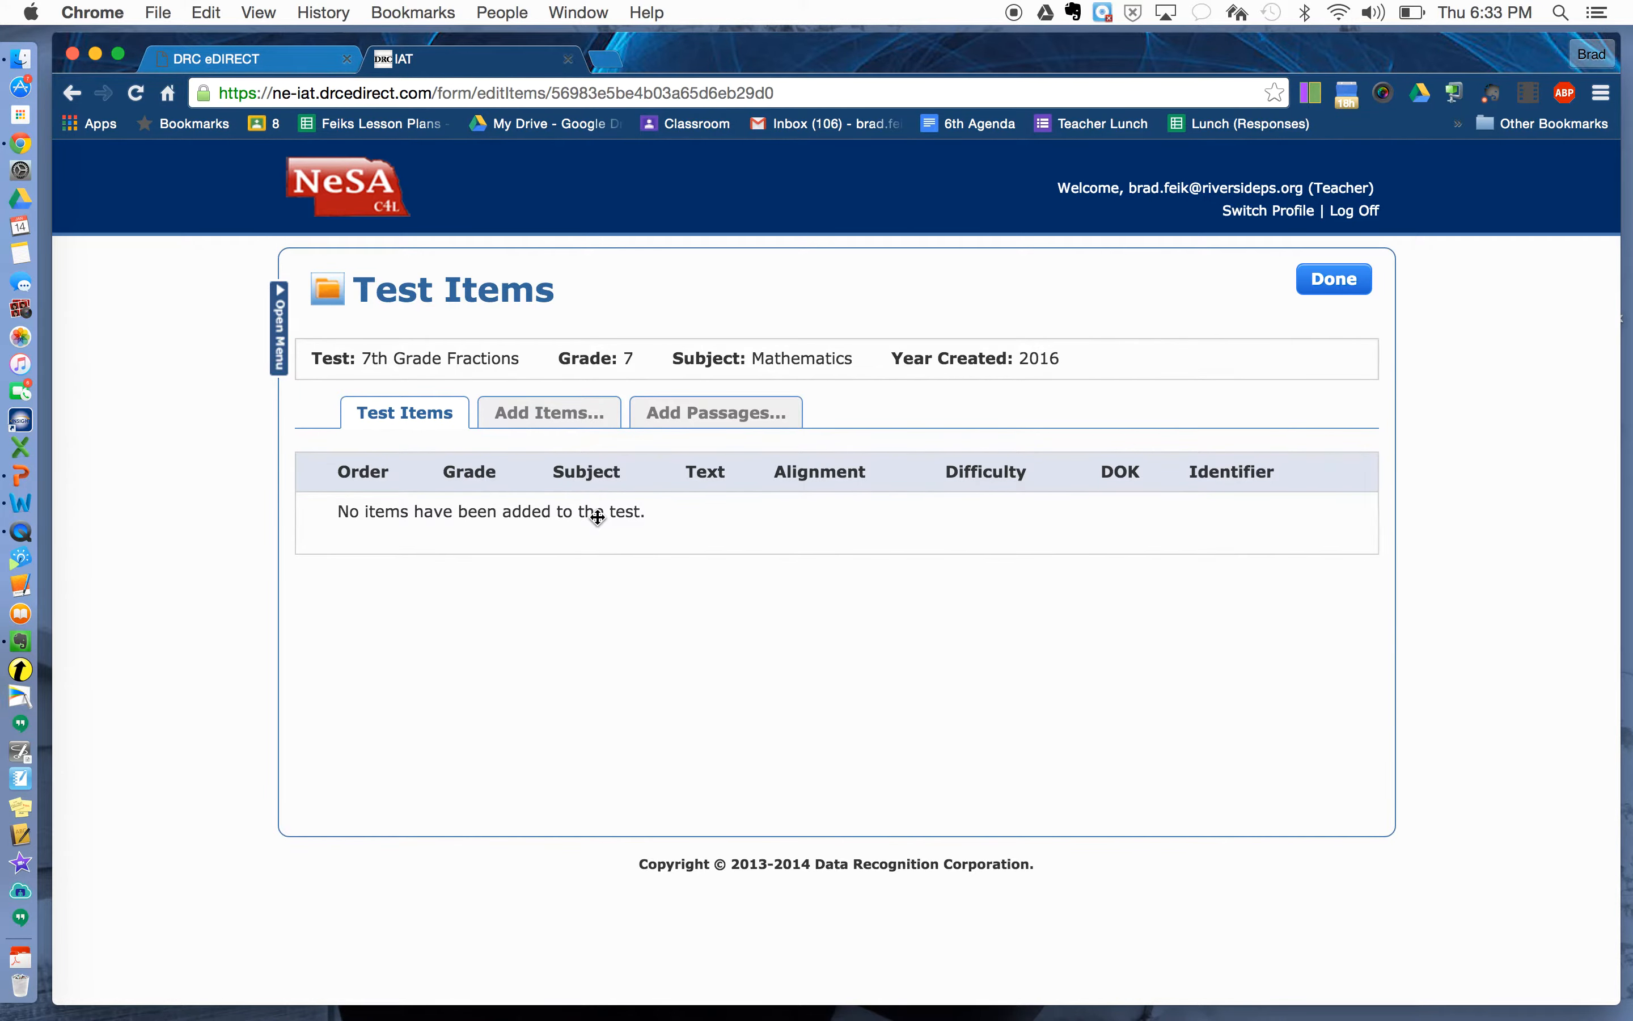
Open the items that can be added to the test, review the basic filter choices and show the advanced filter.
left_click(550, 415)
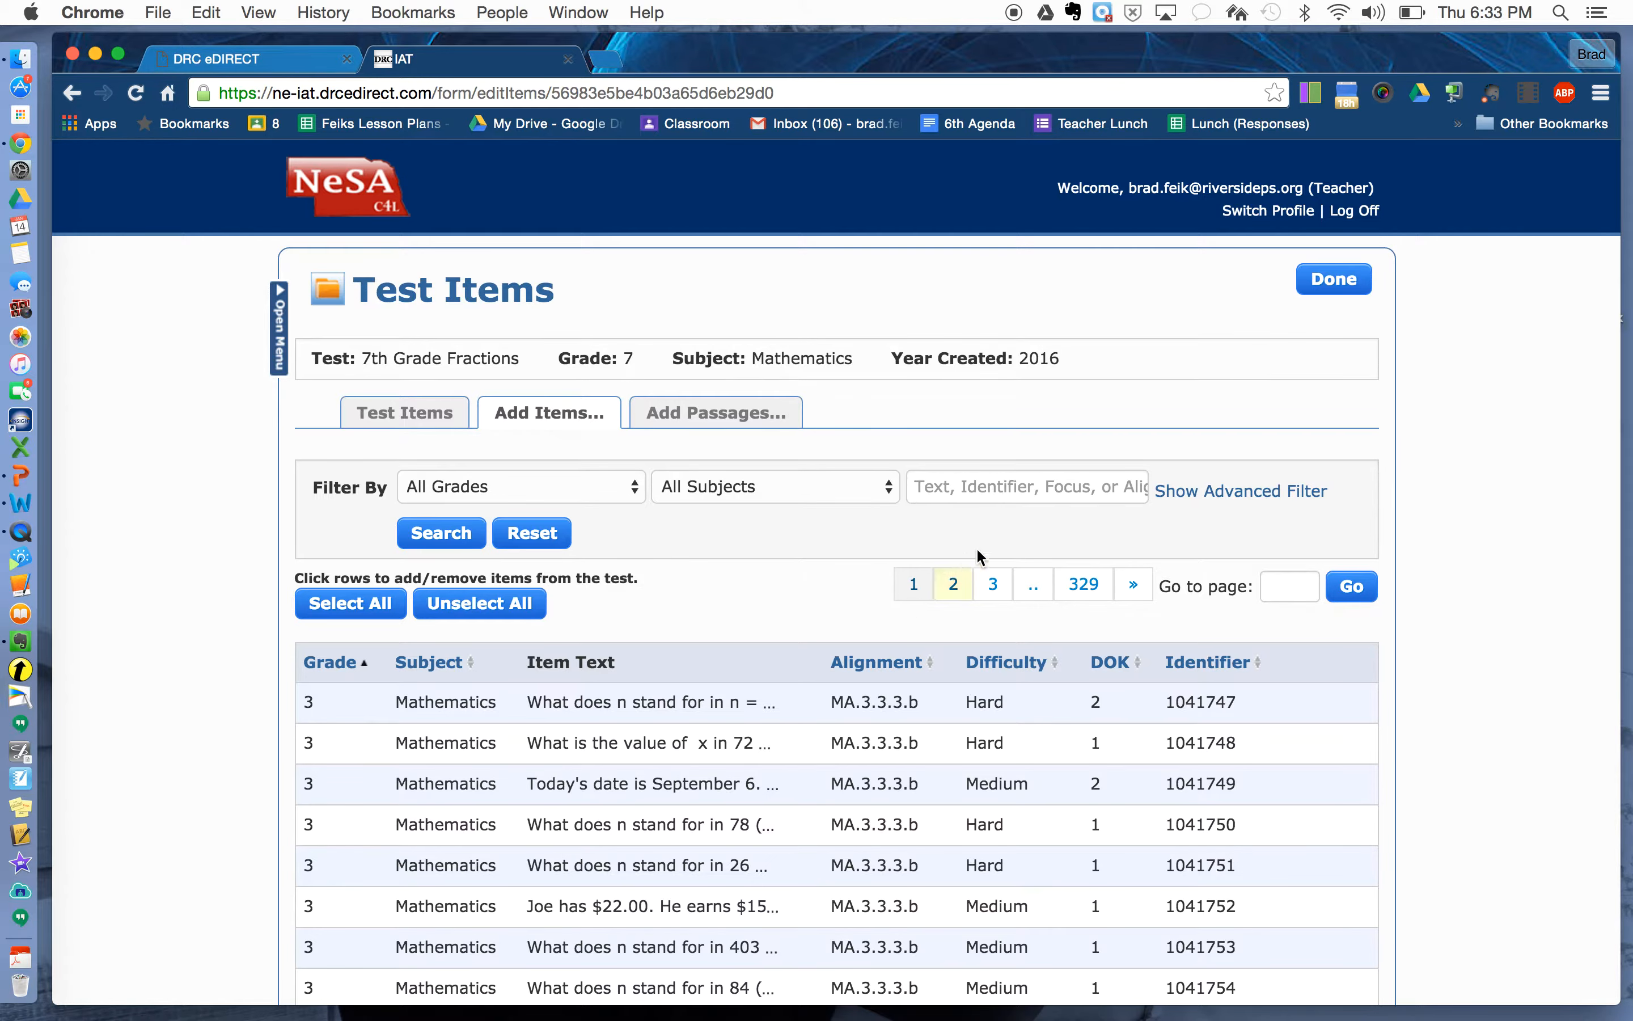
left_click(1182, 493)
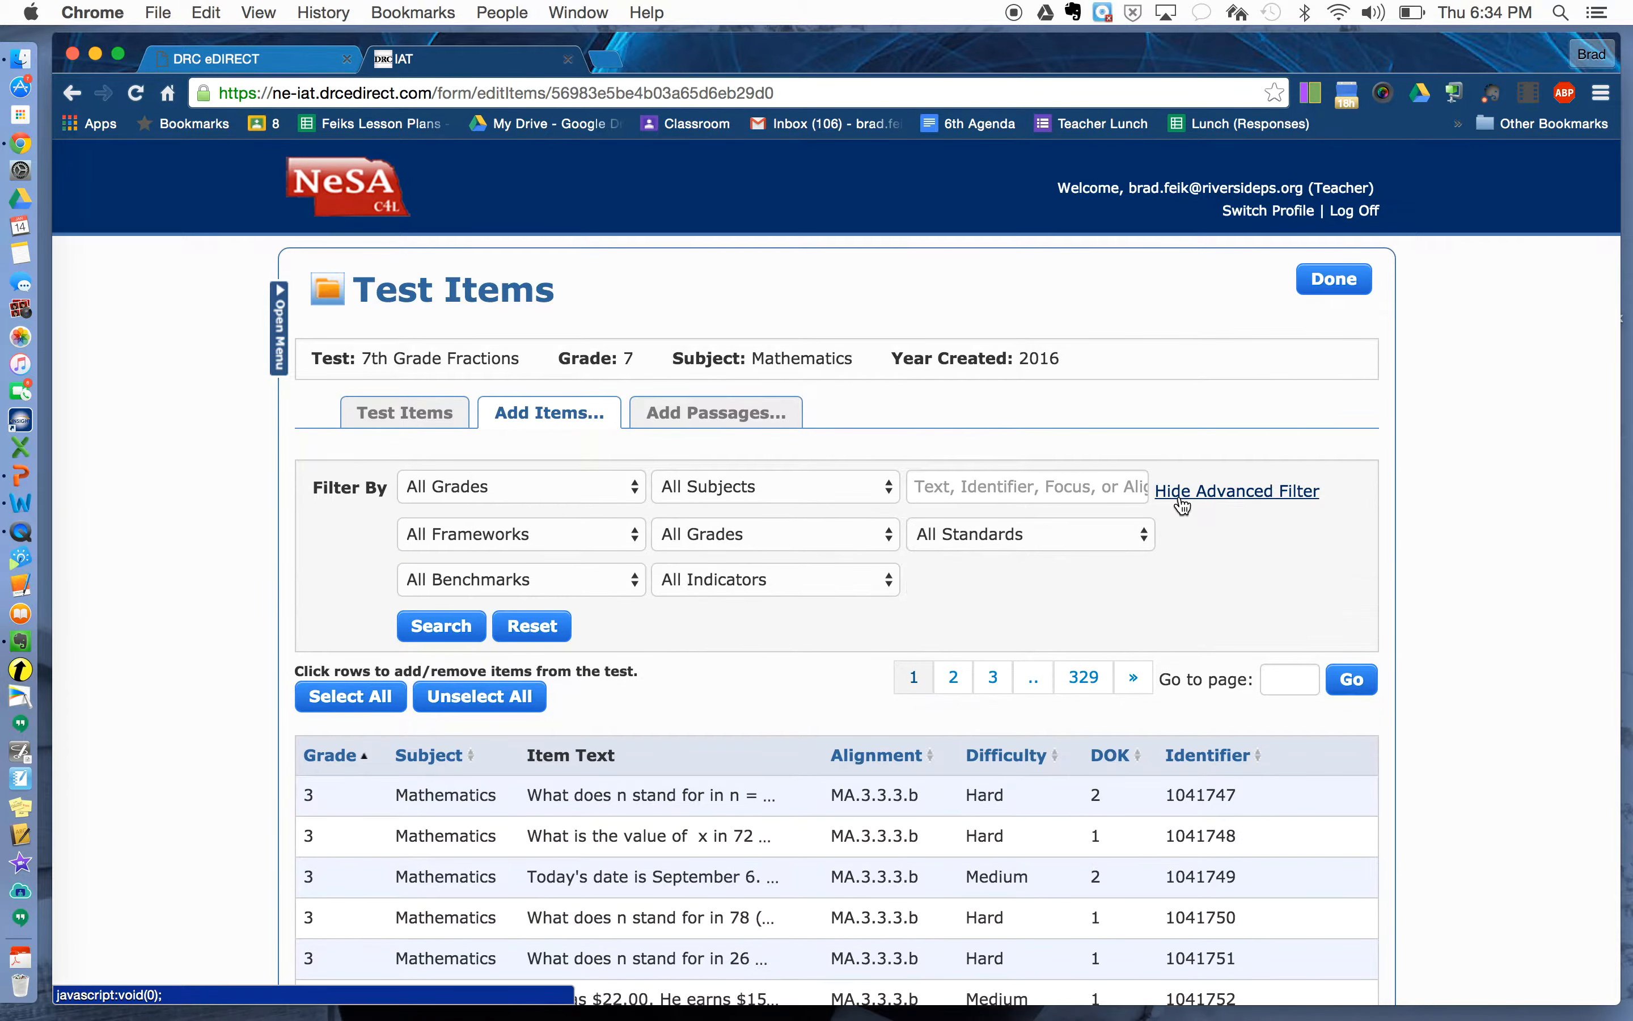
left_click(636, 535)
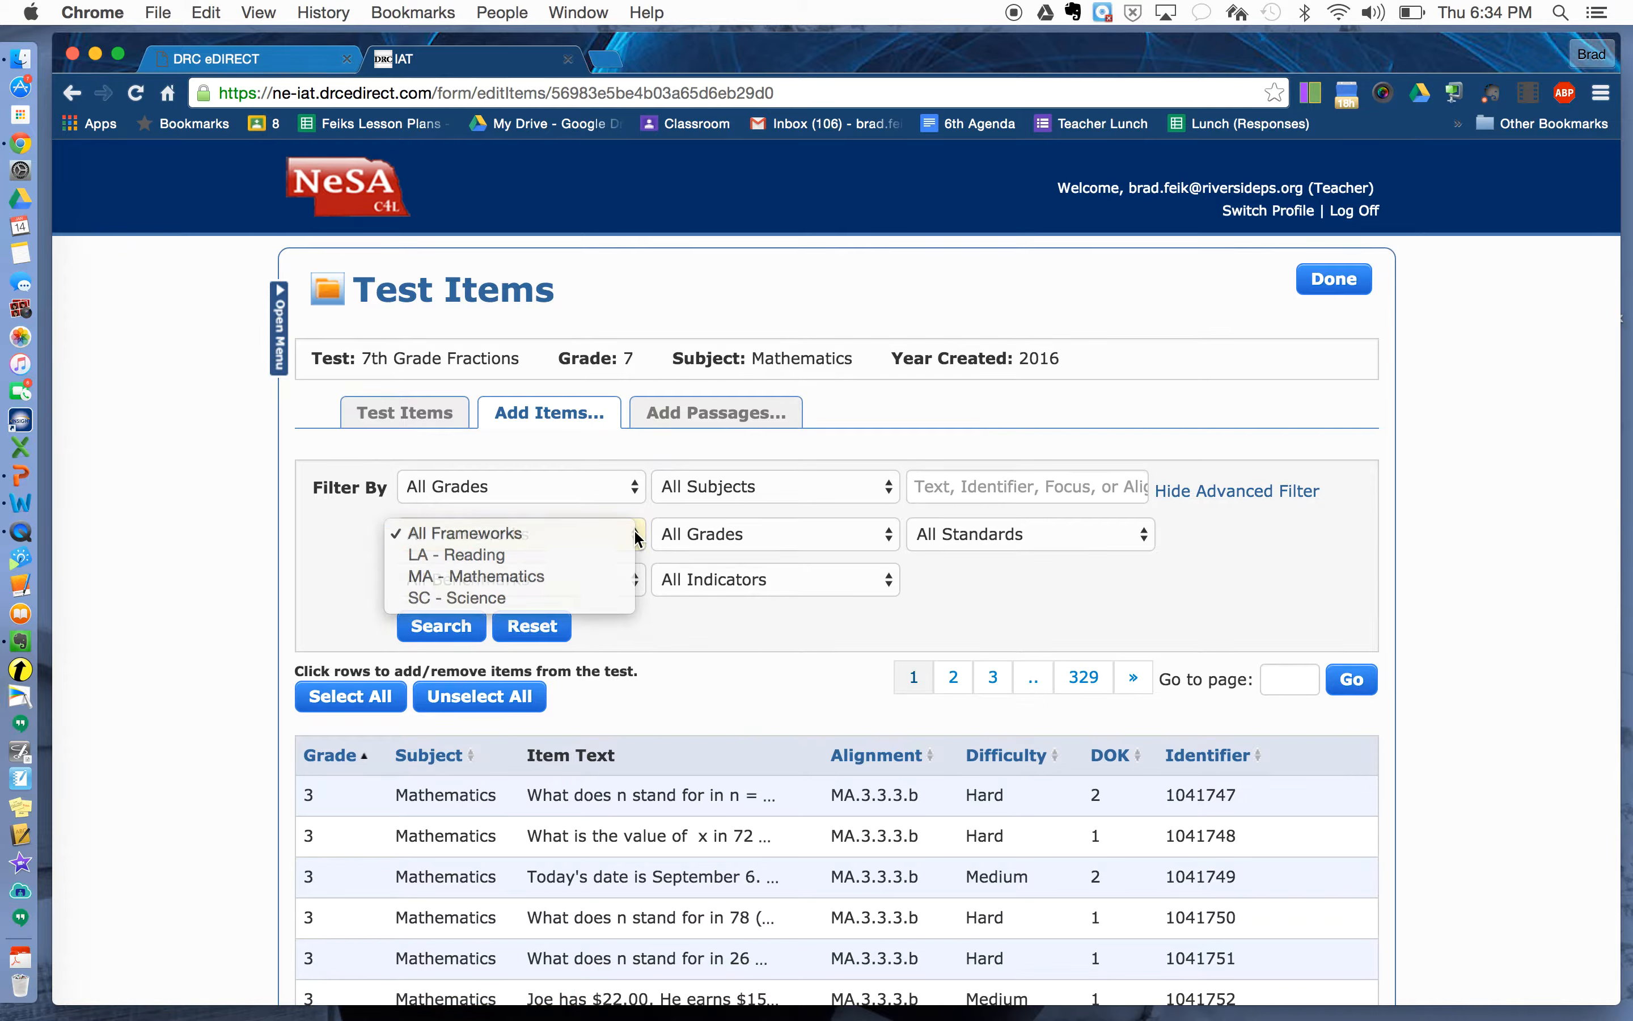
left_click(636, 533)
left_click(1203, 493)
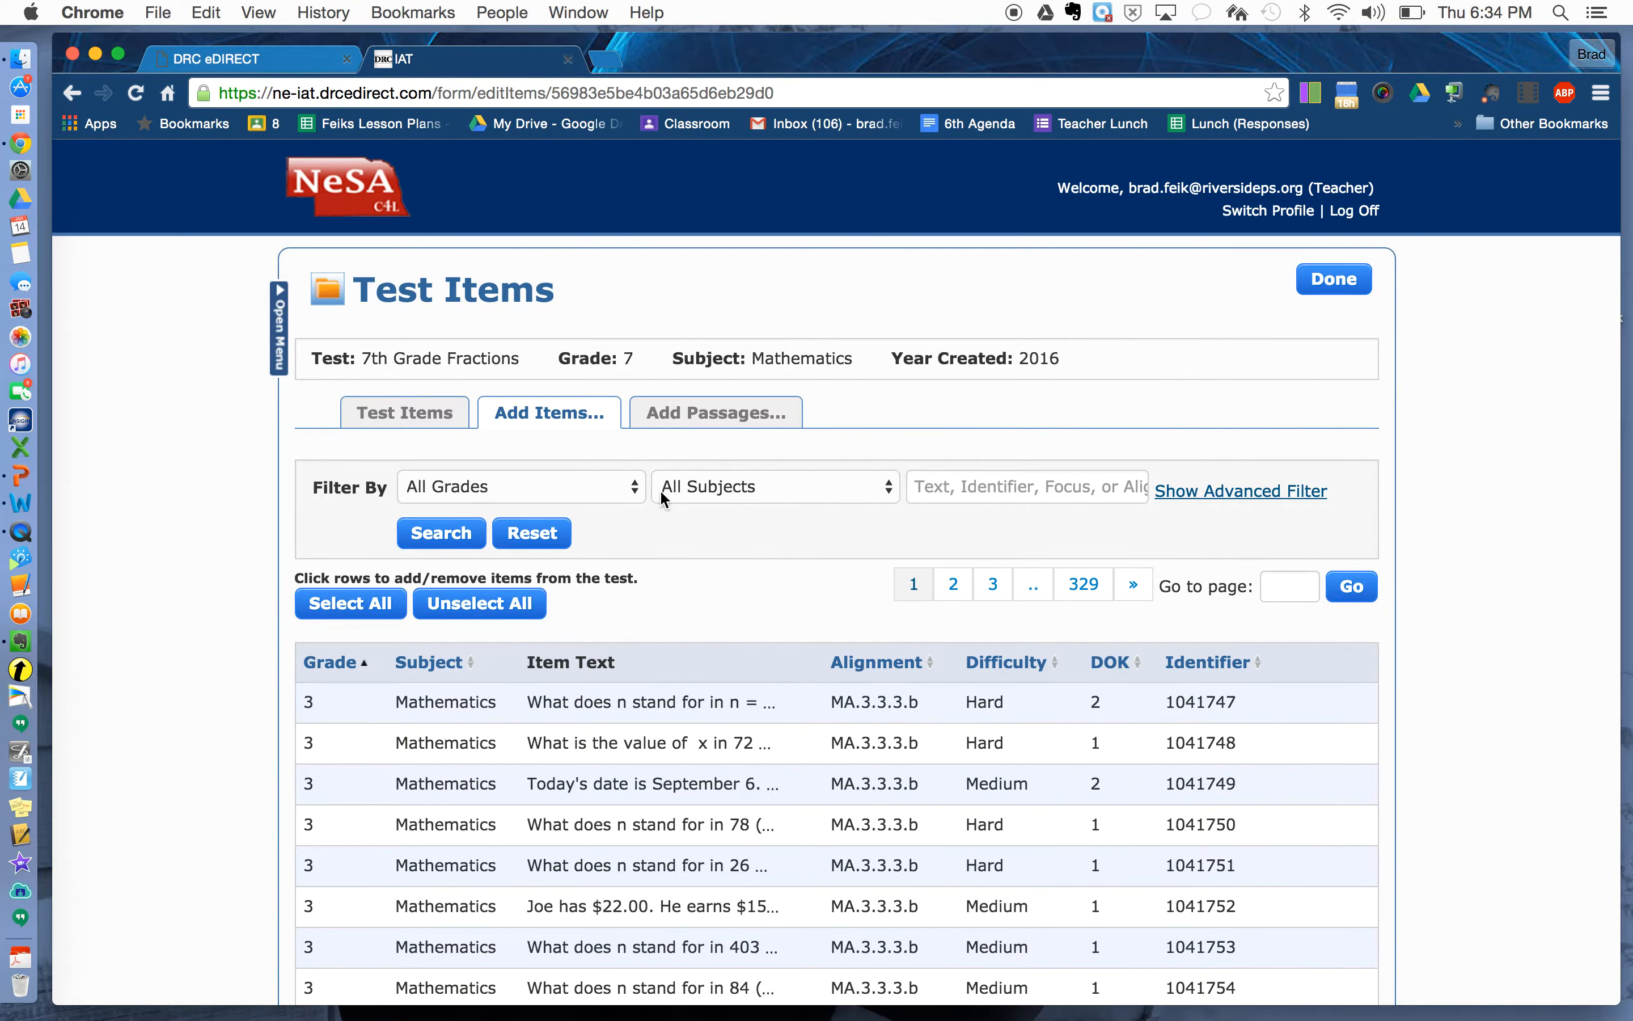
left_click(628, 488)
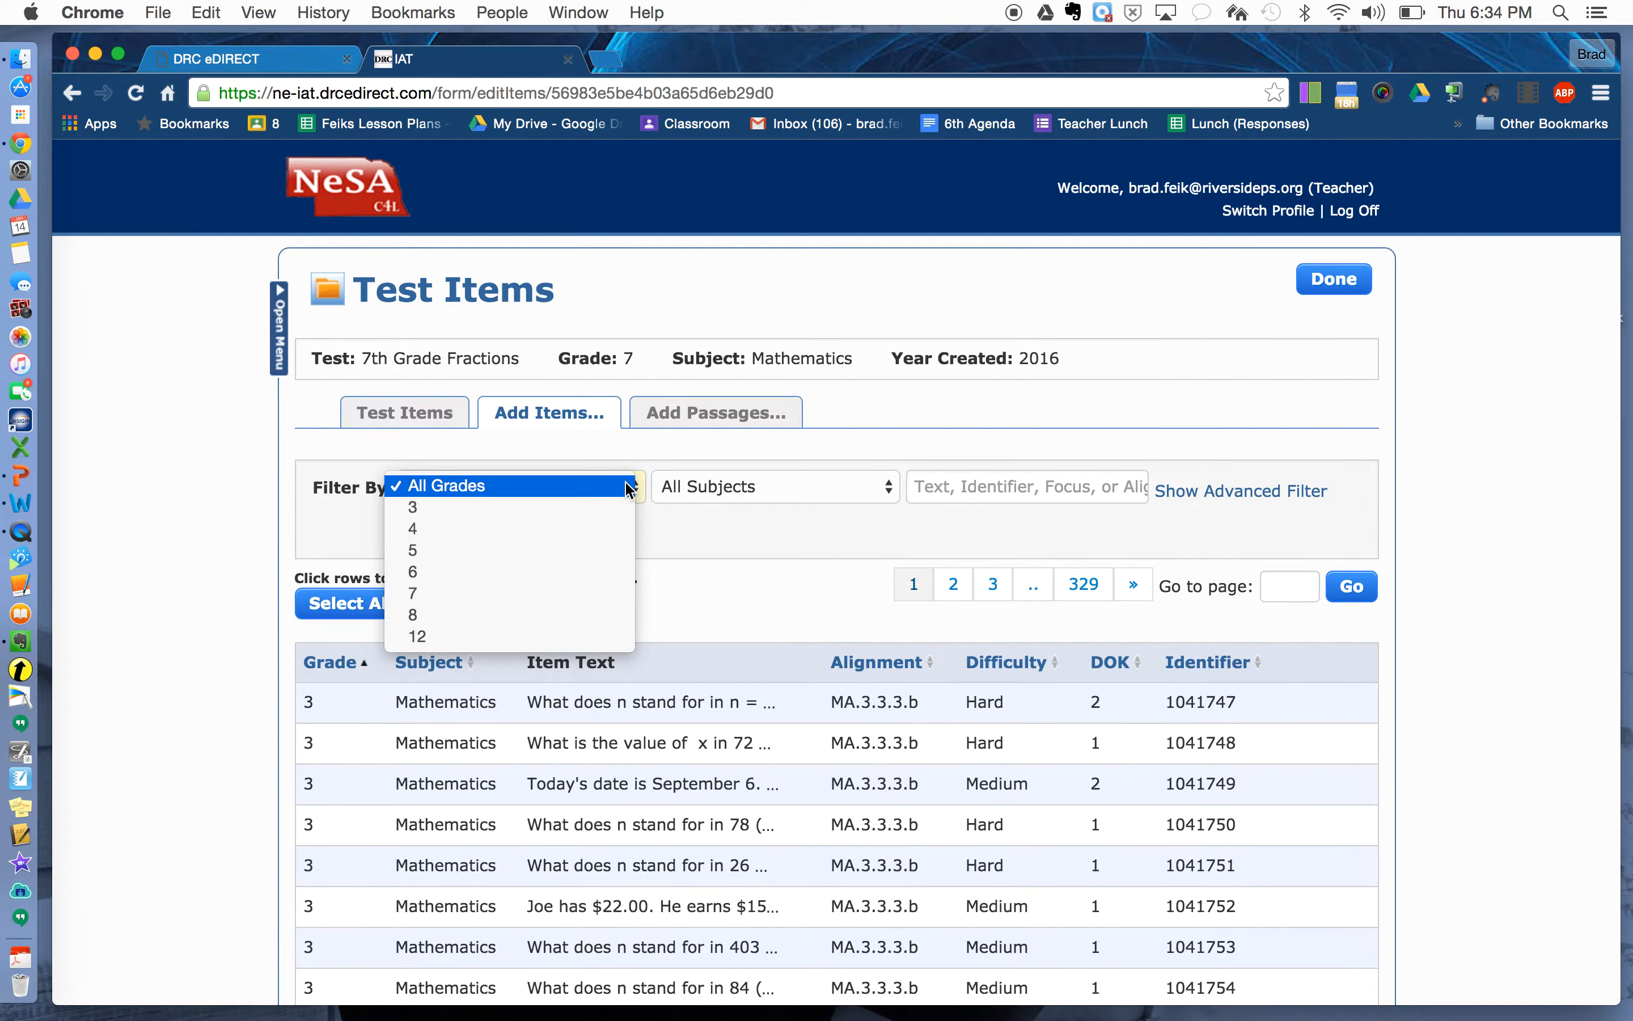
left_click(627, 486)
left_click(940, 485)
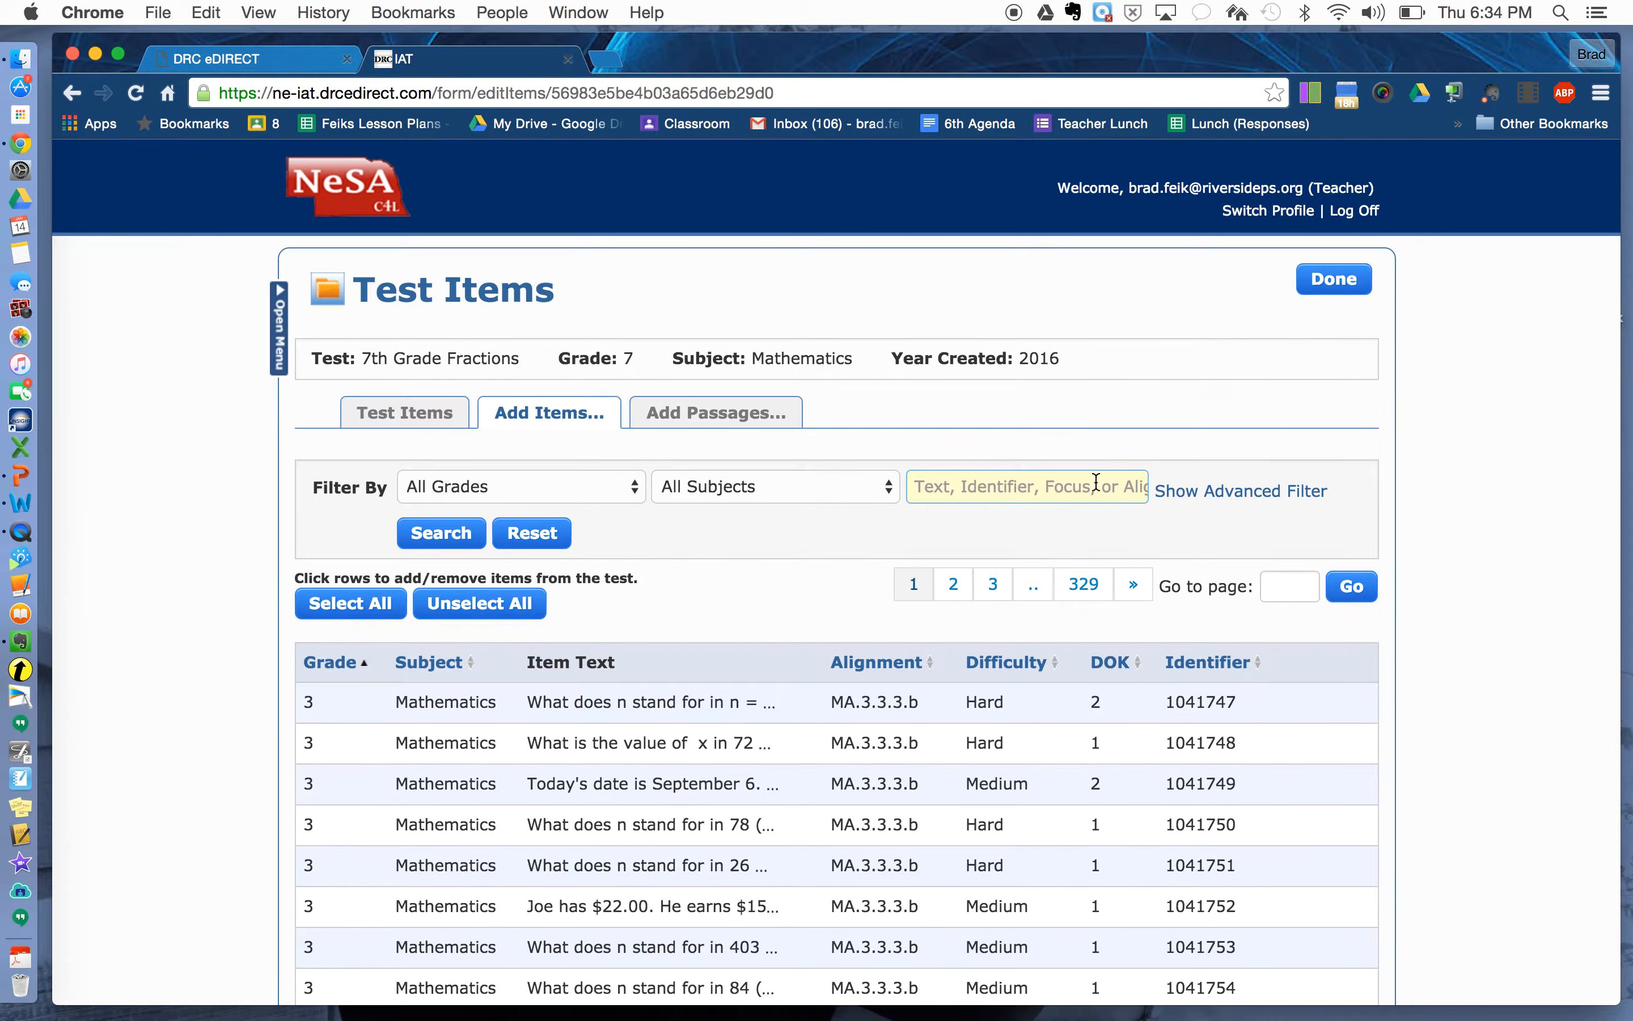
left_click(1178, 501)
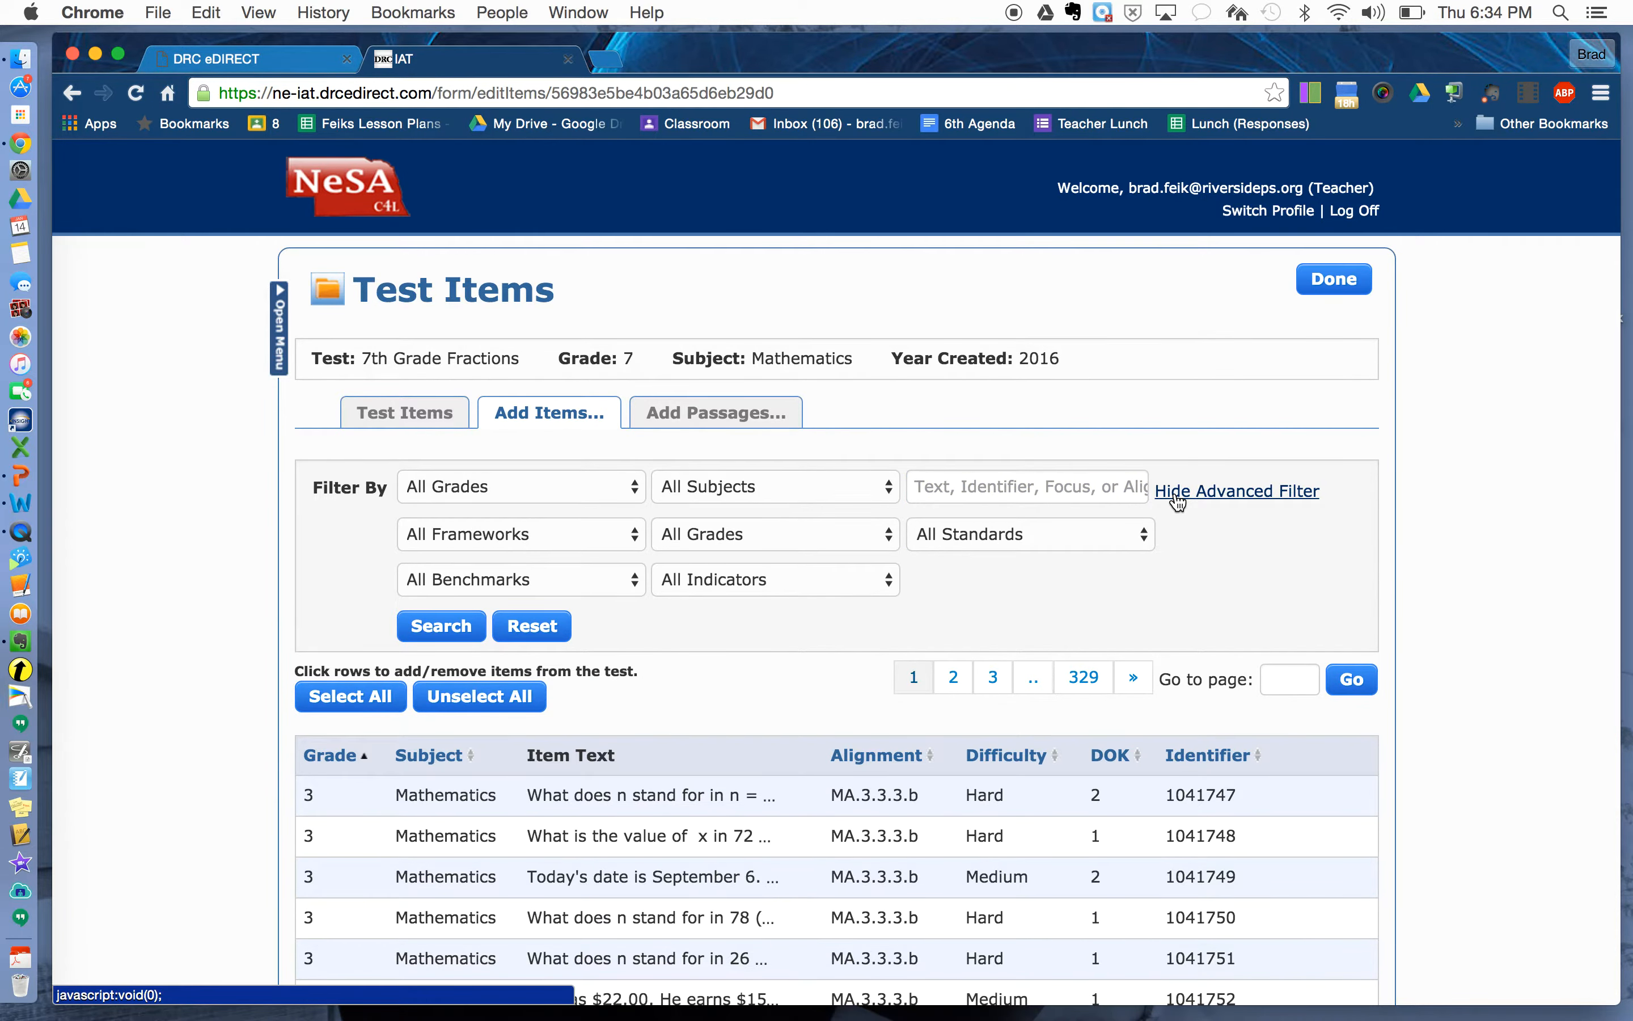
Set the advanced filter to the MA - Mathematics framework and grade 7, and look through its standards.
left_click(613, 538)
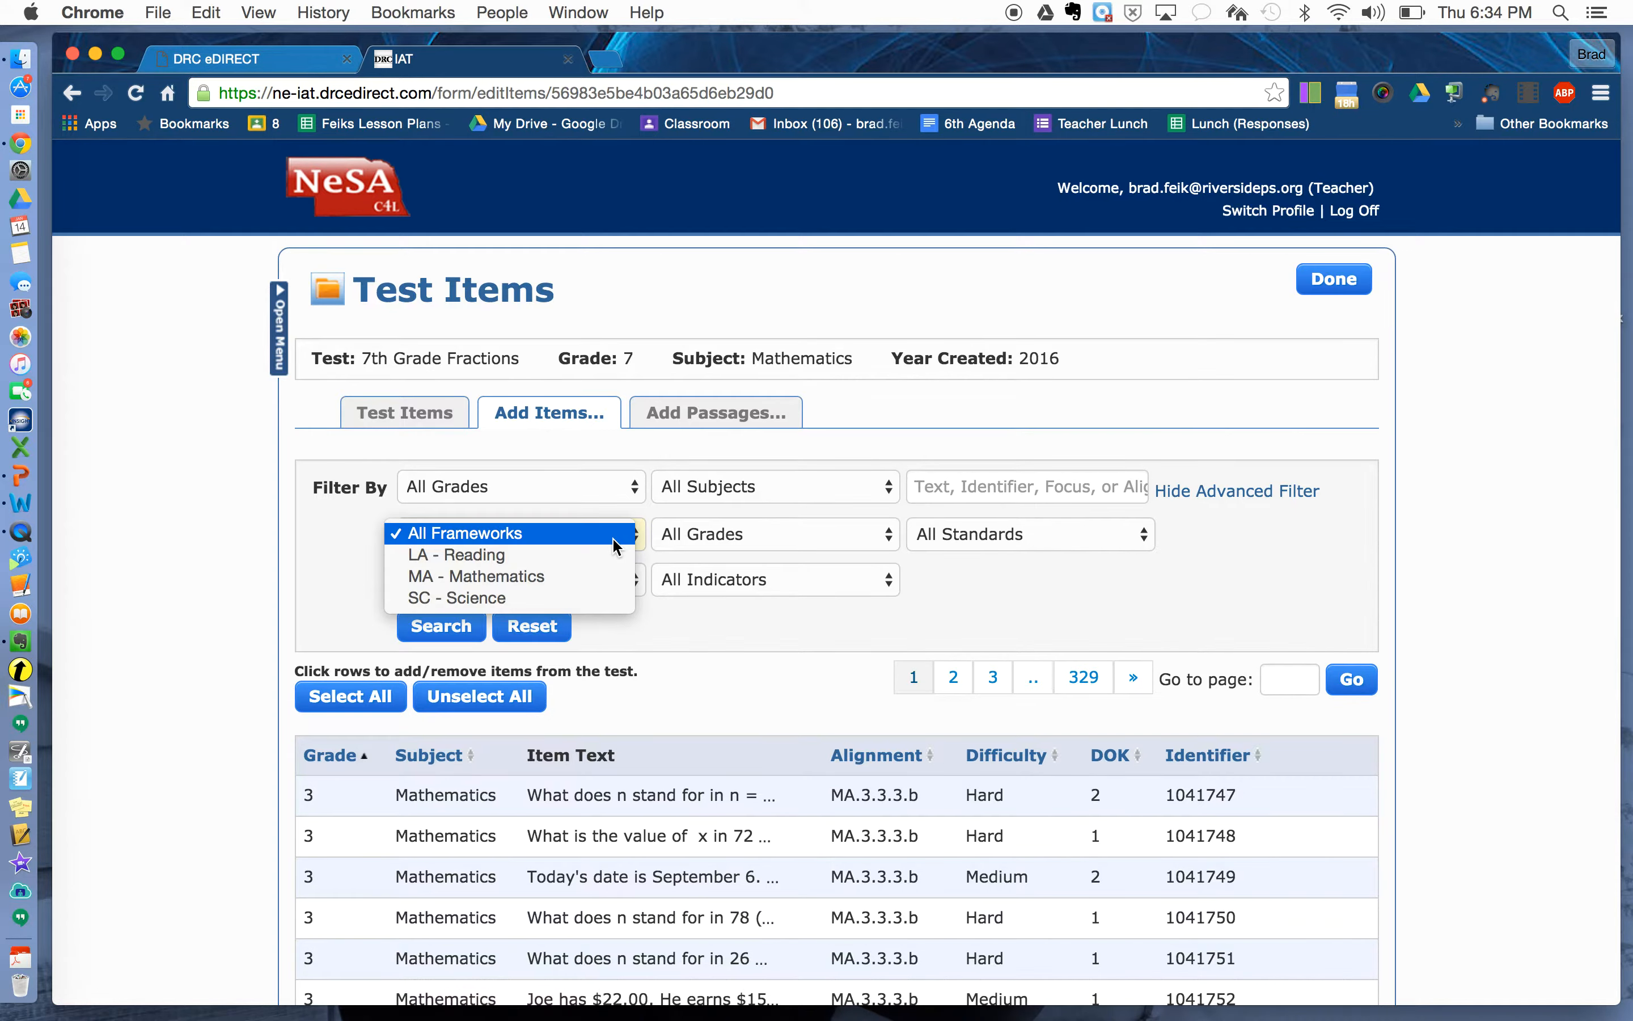
left_click(570, 578)
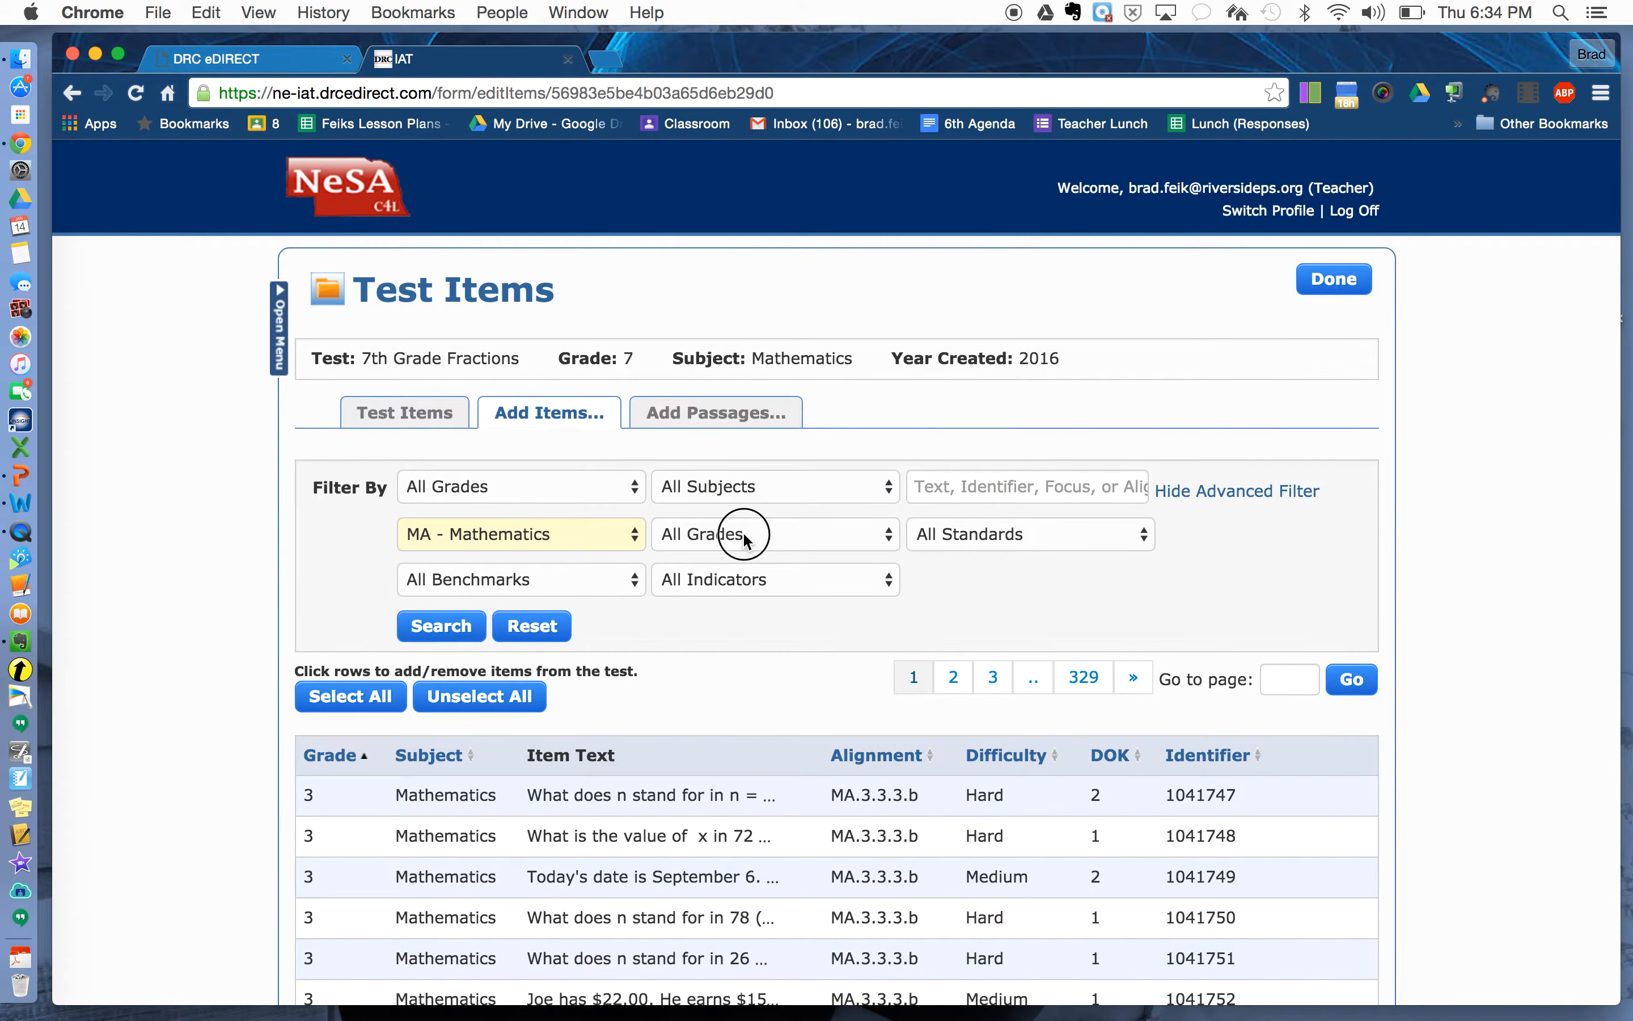
left_click(743, 535)
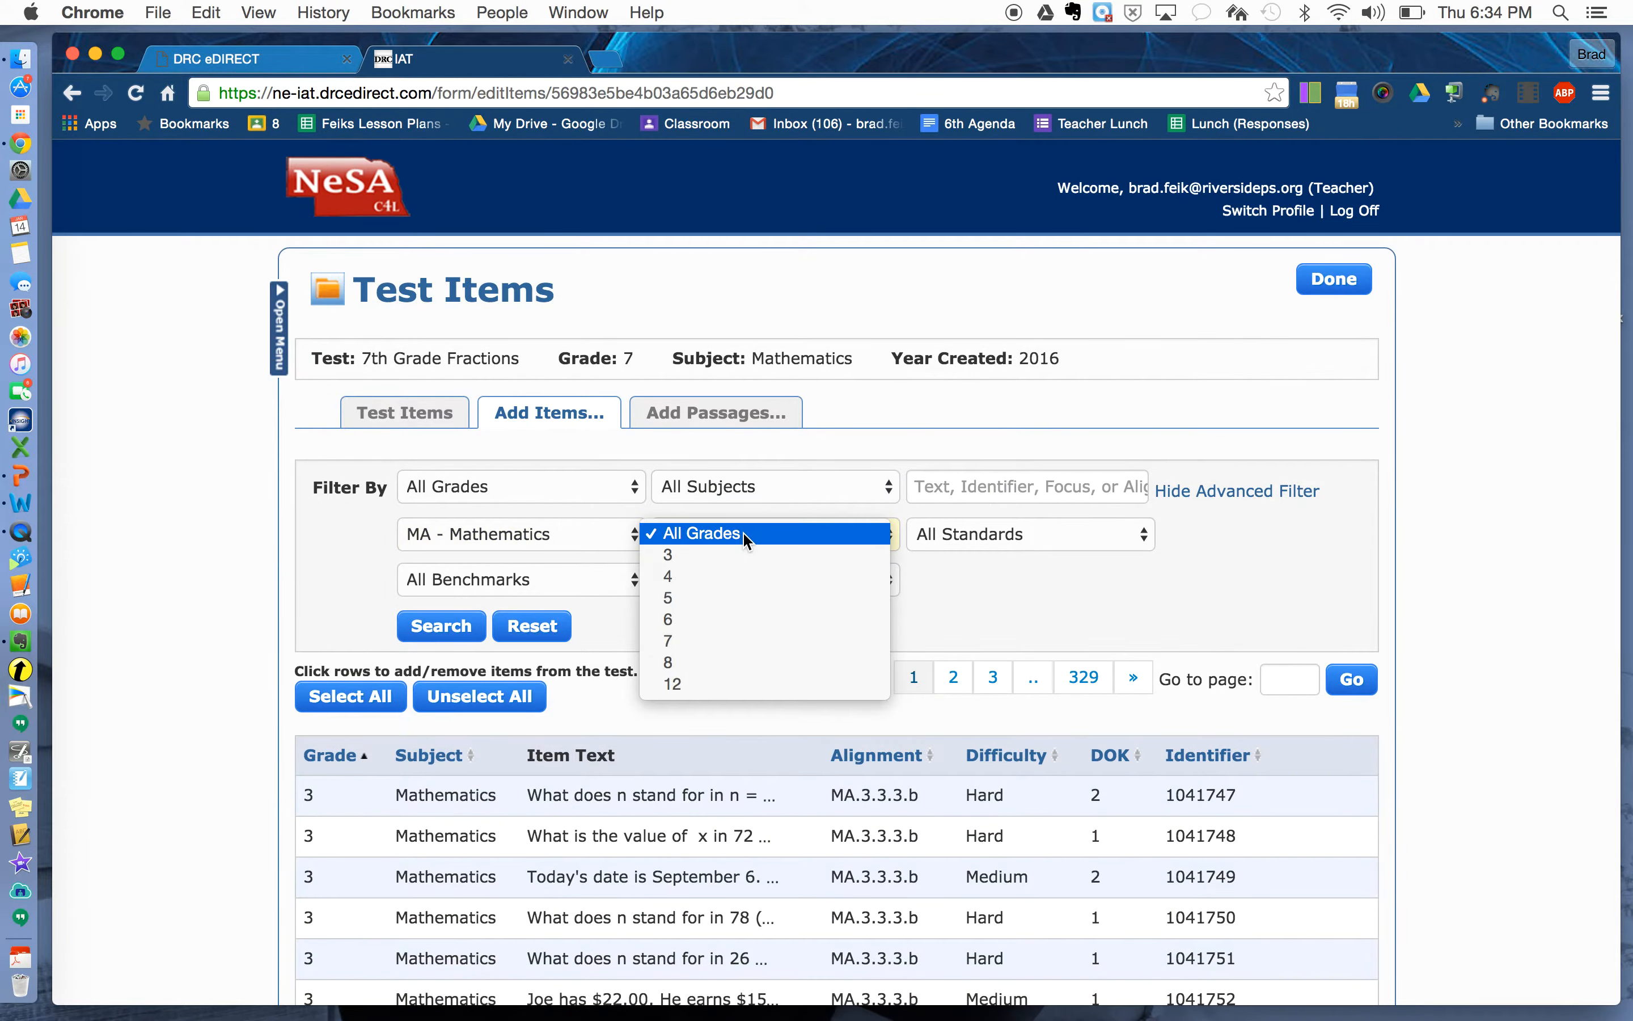
left_click(720, 646)
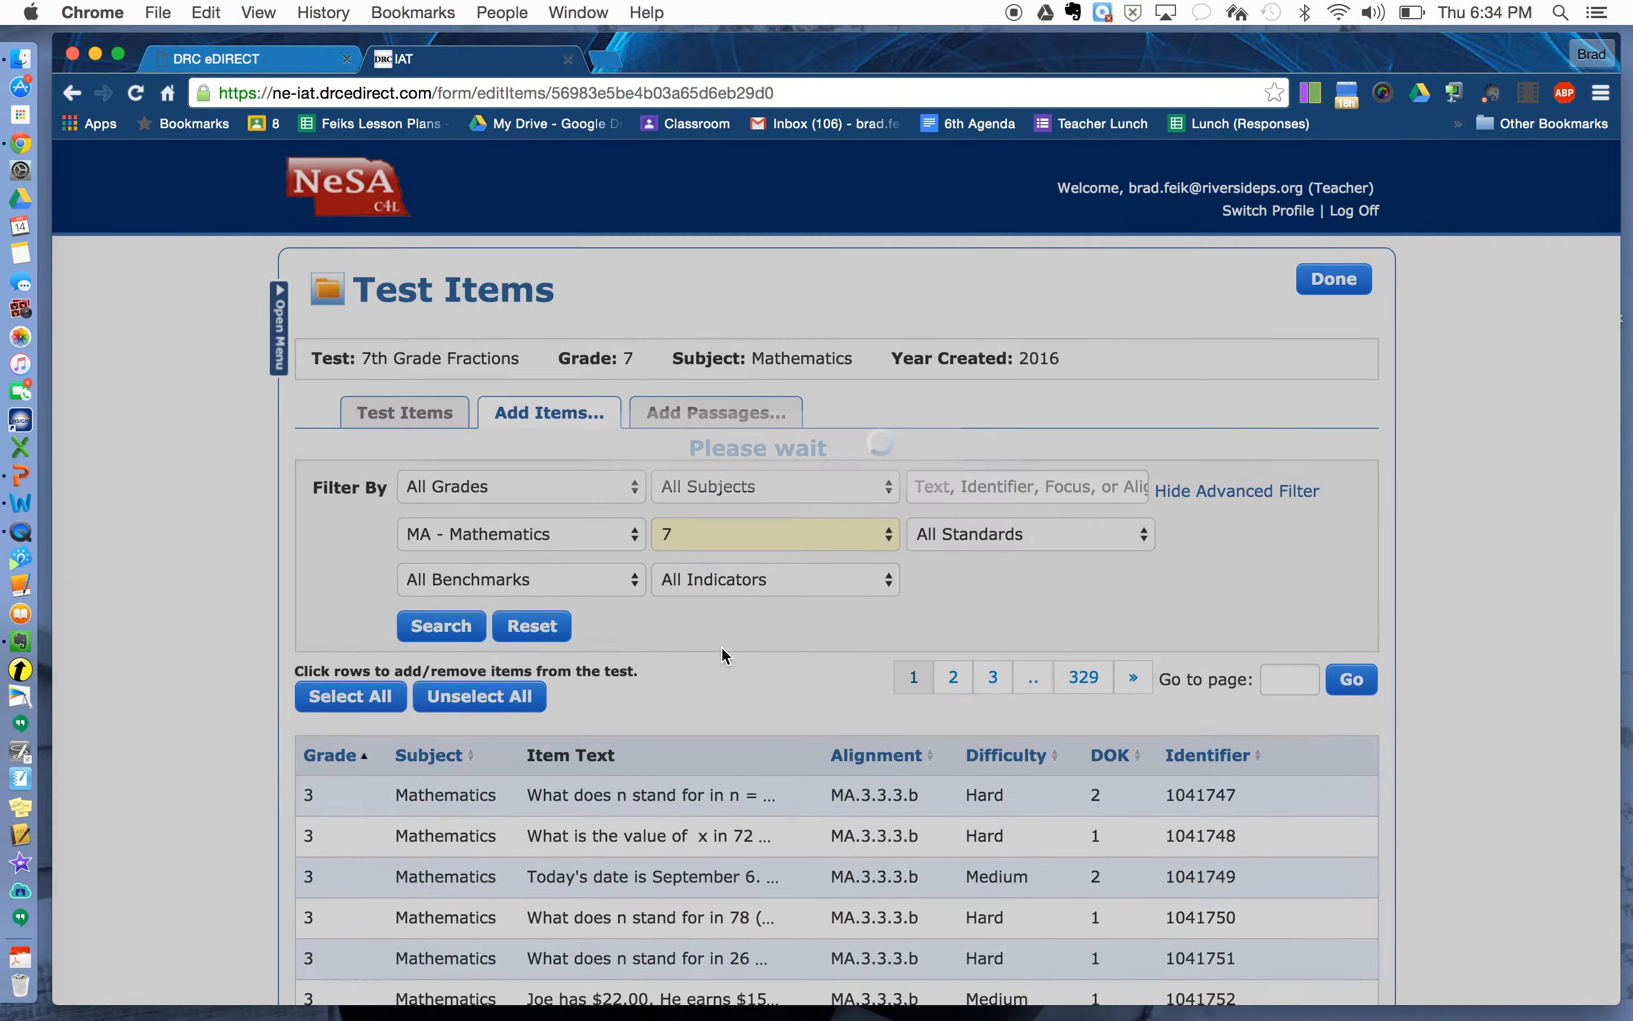
left_click(1015, 535)
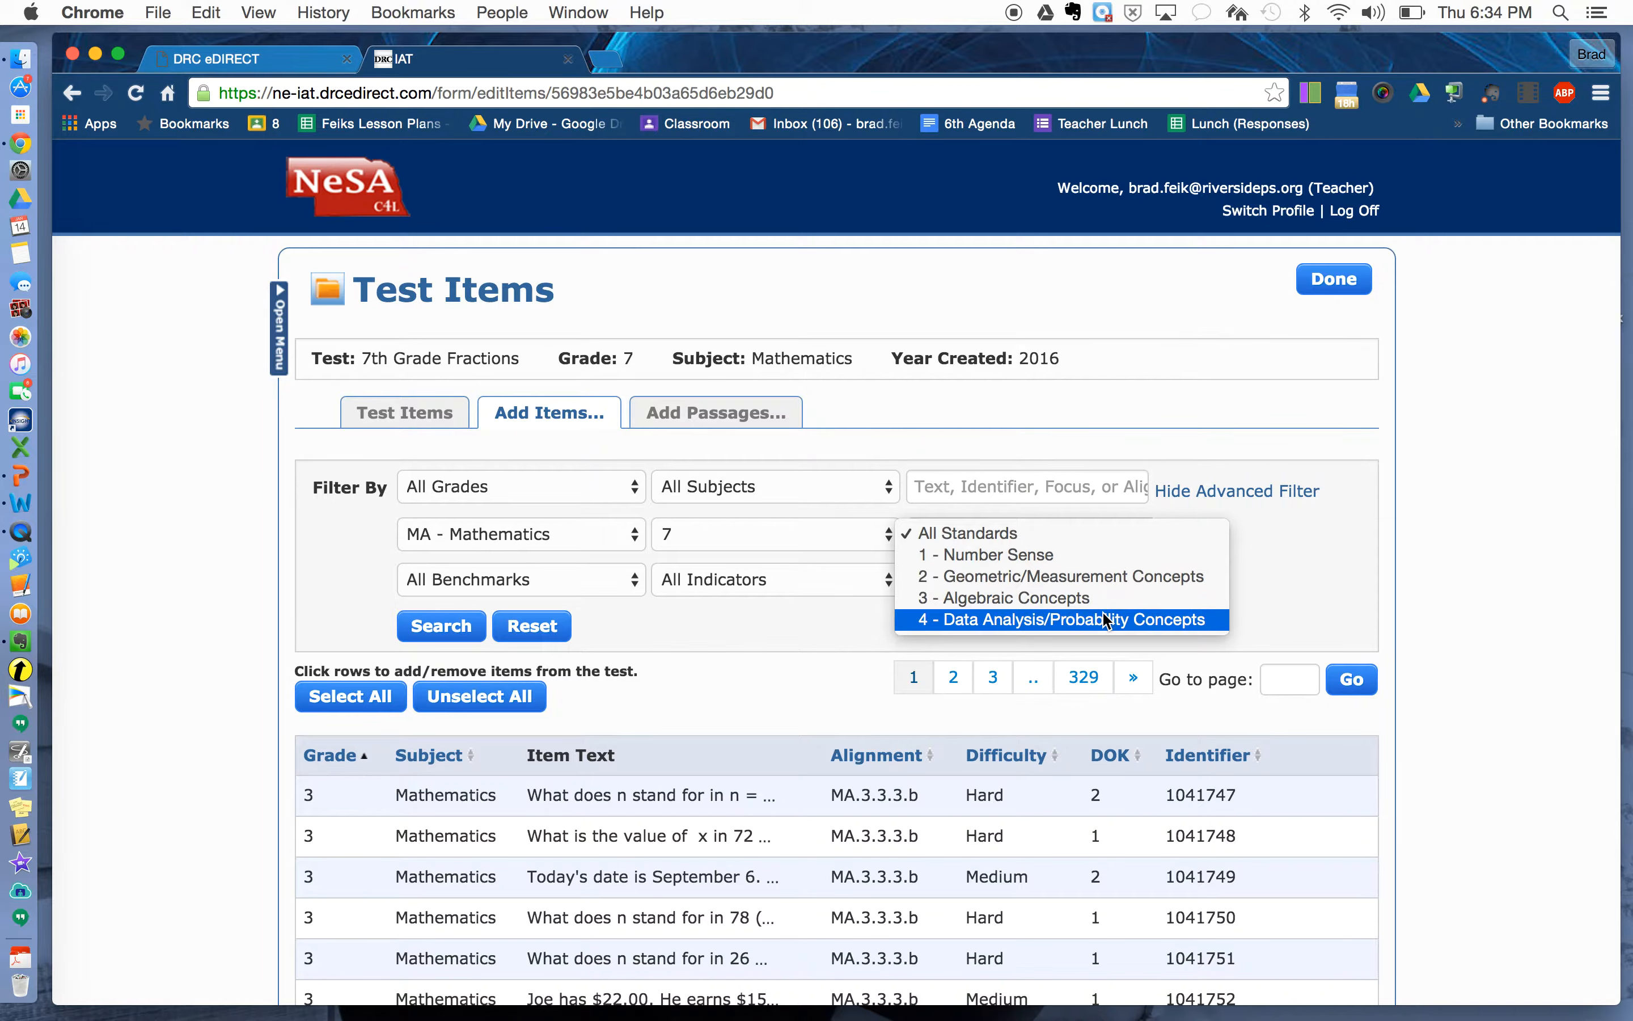
left_click(1291, 532)
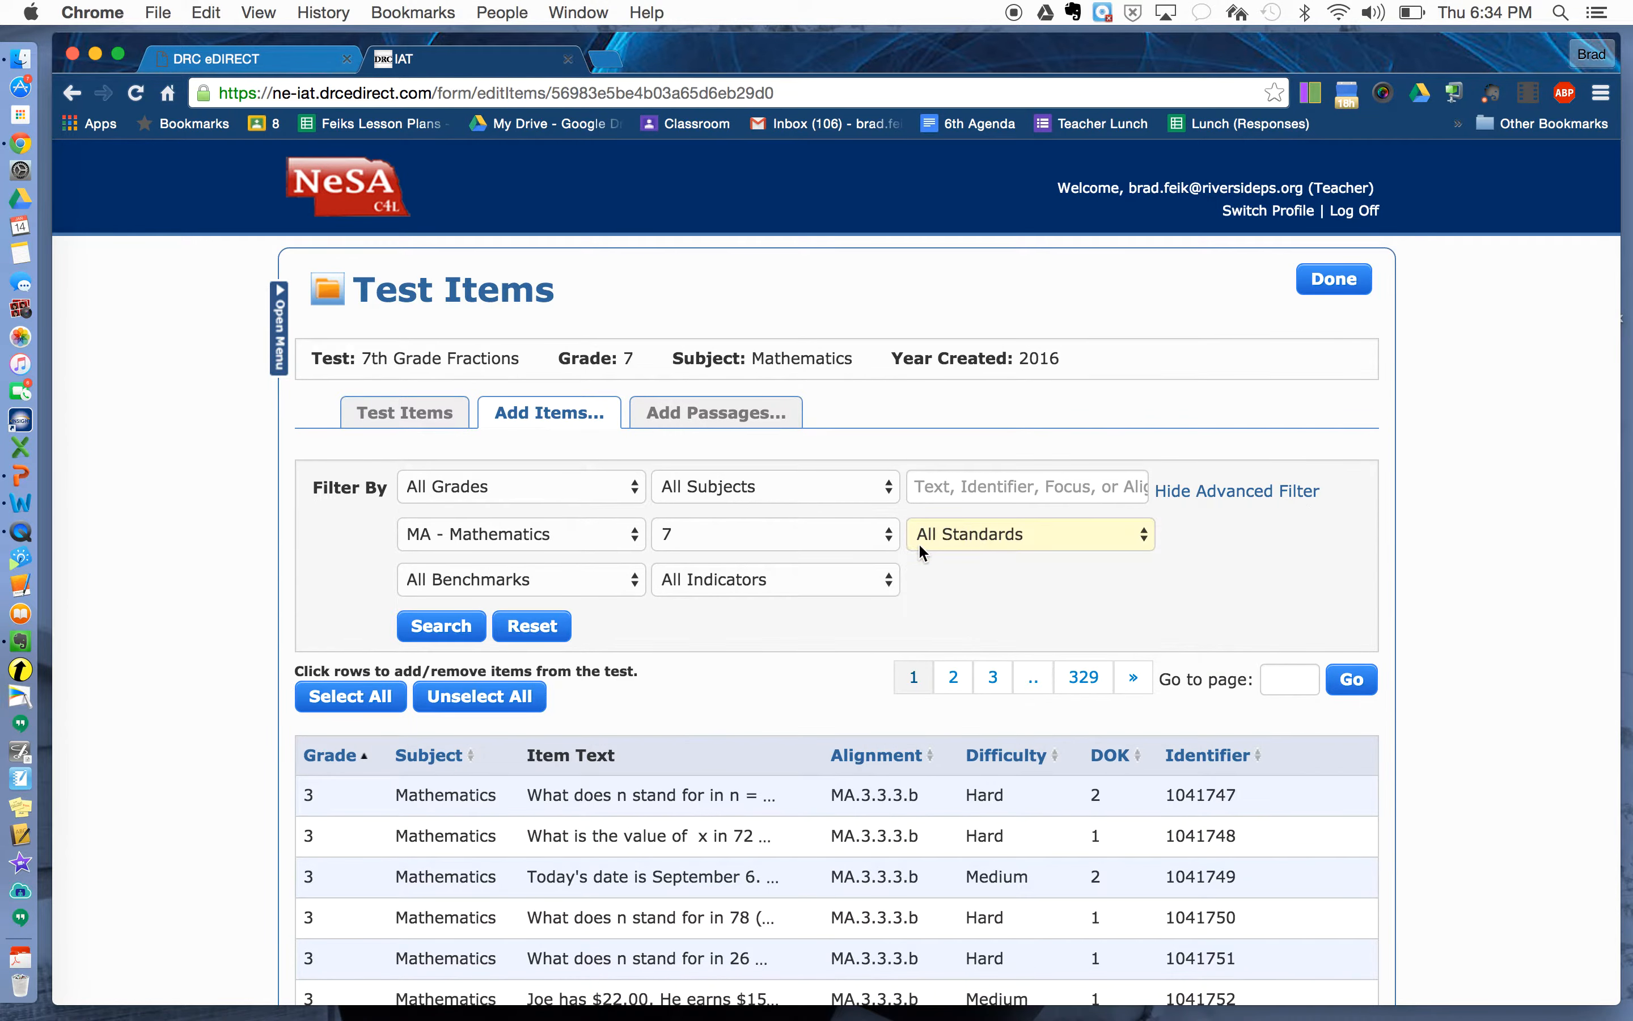
Set the advanced filter to the LA - Reading framework, grade 7 and the standard 1 - Language Arts.
left_click(635, 540)
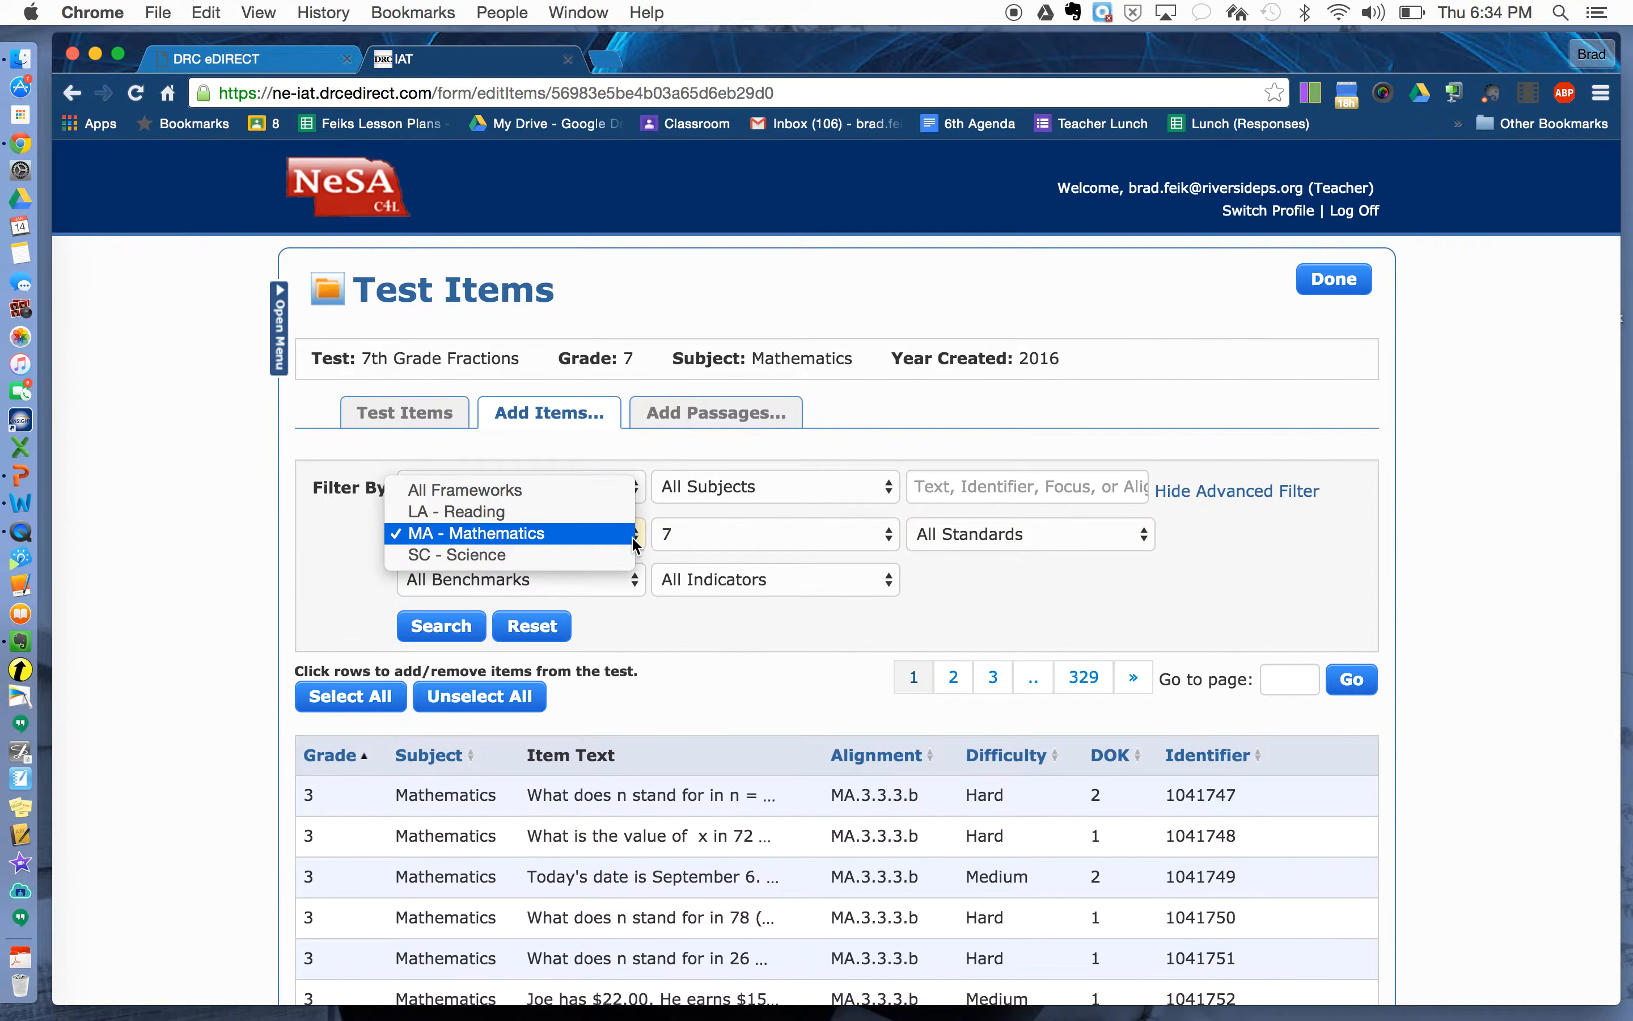
left_click(620, 516)
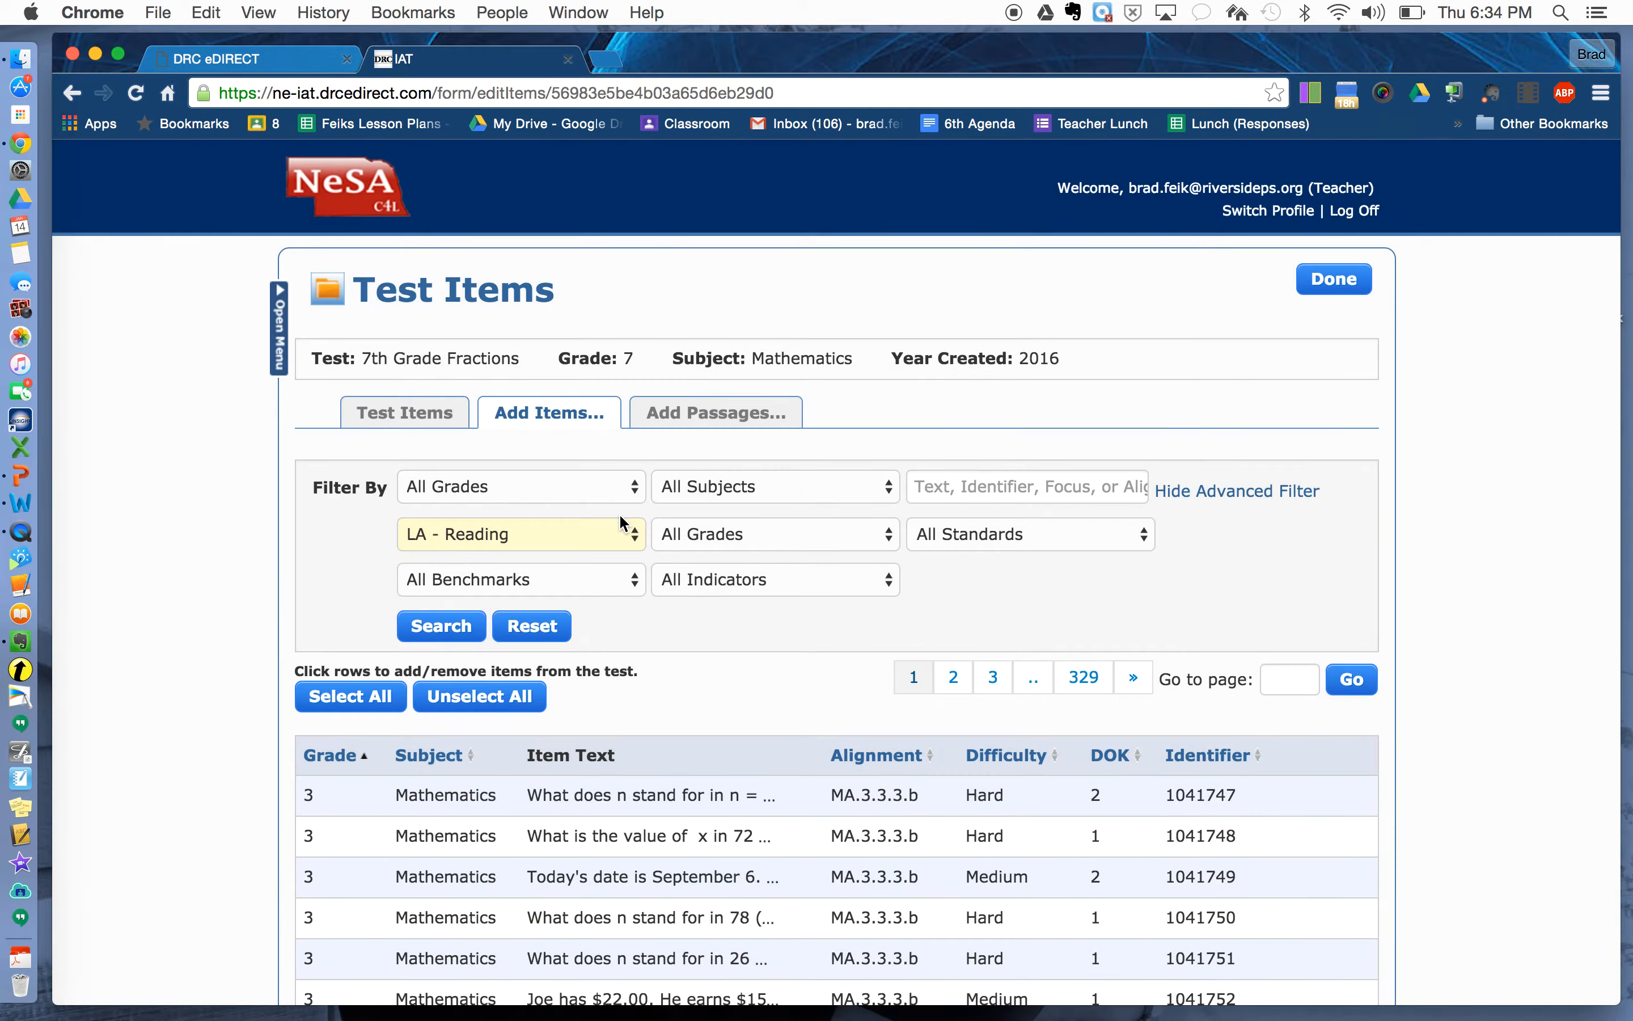
left_click(879, 536)
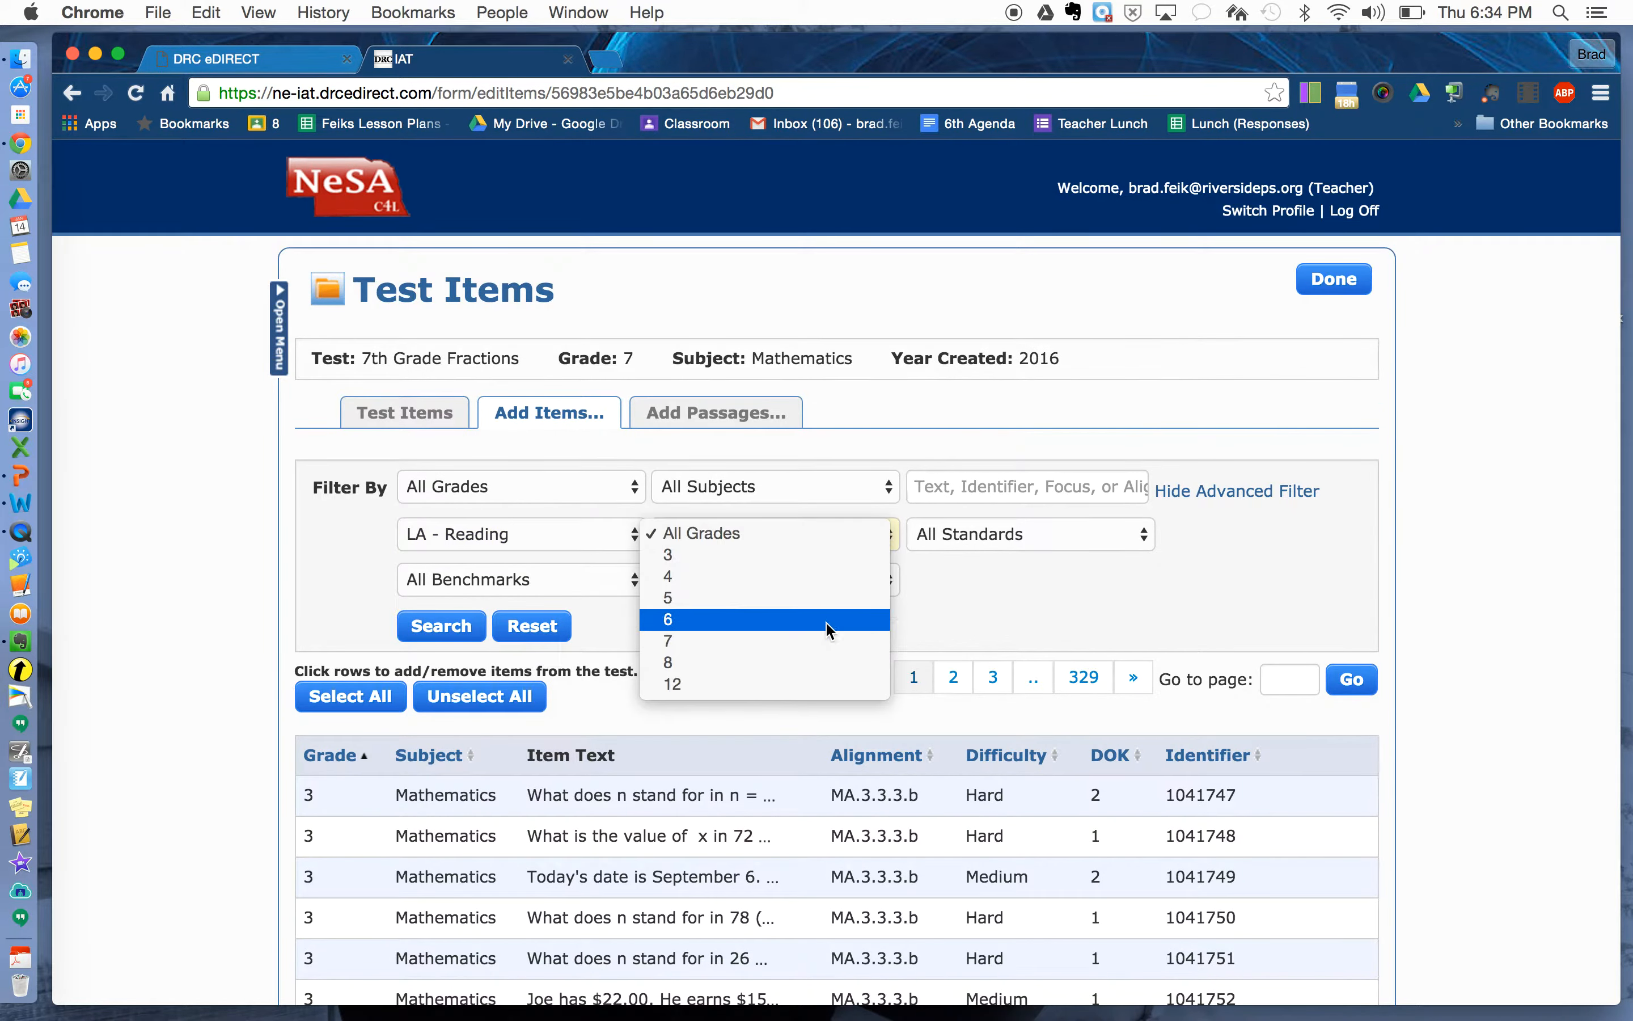
left_click(813, 641)
left_click(951, 539)
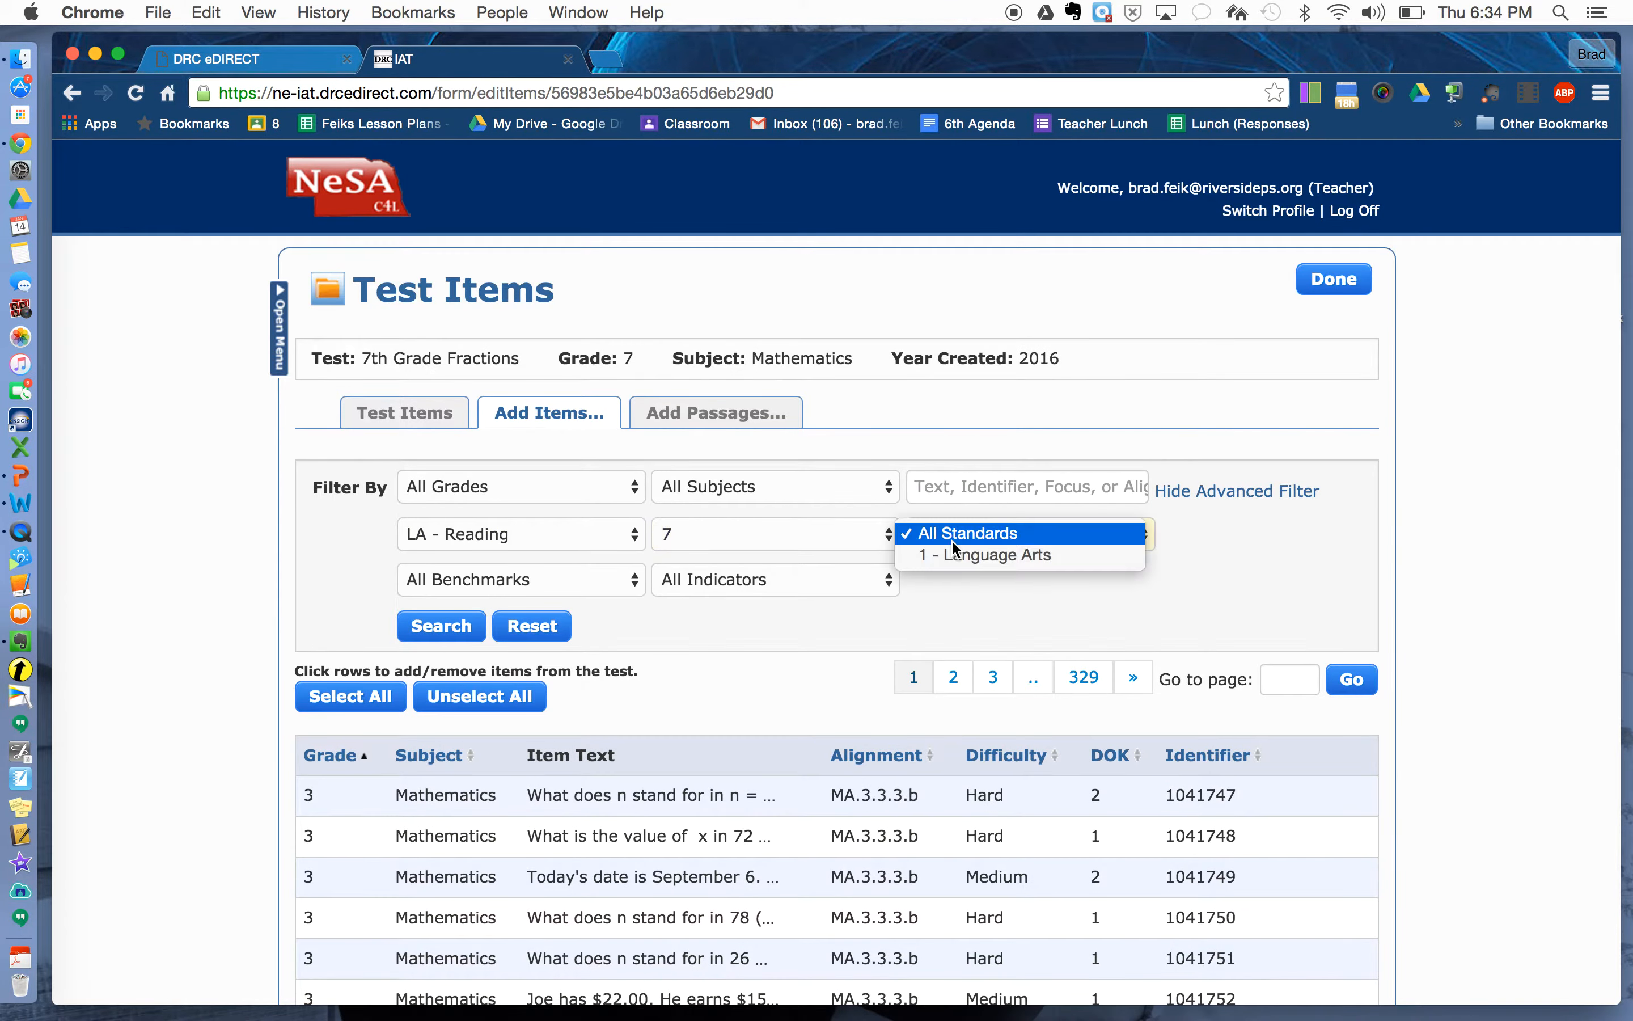
left_click(1061, 559)
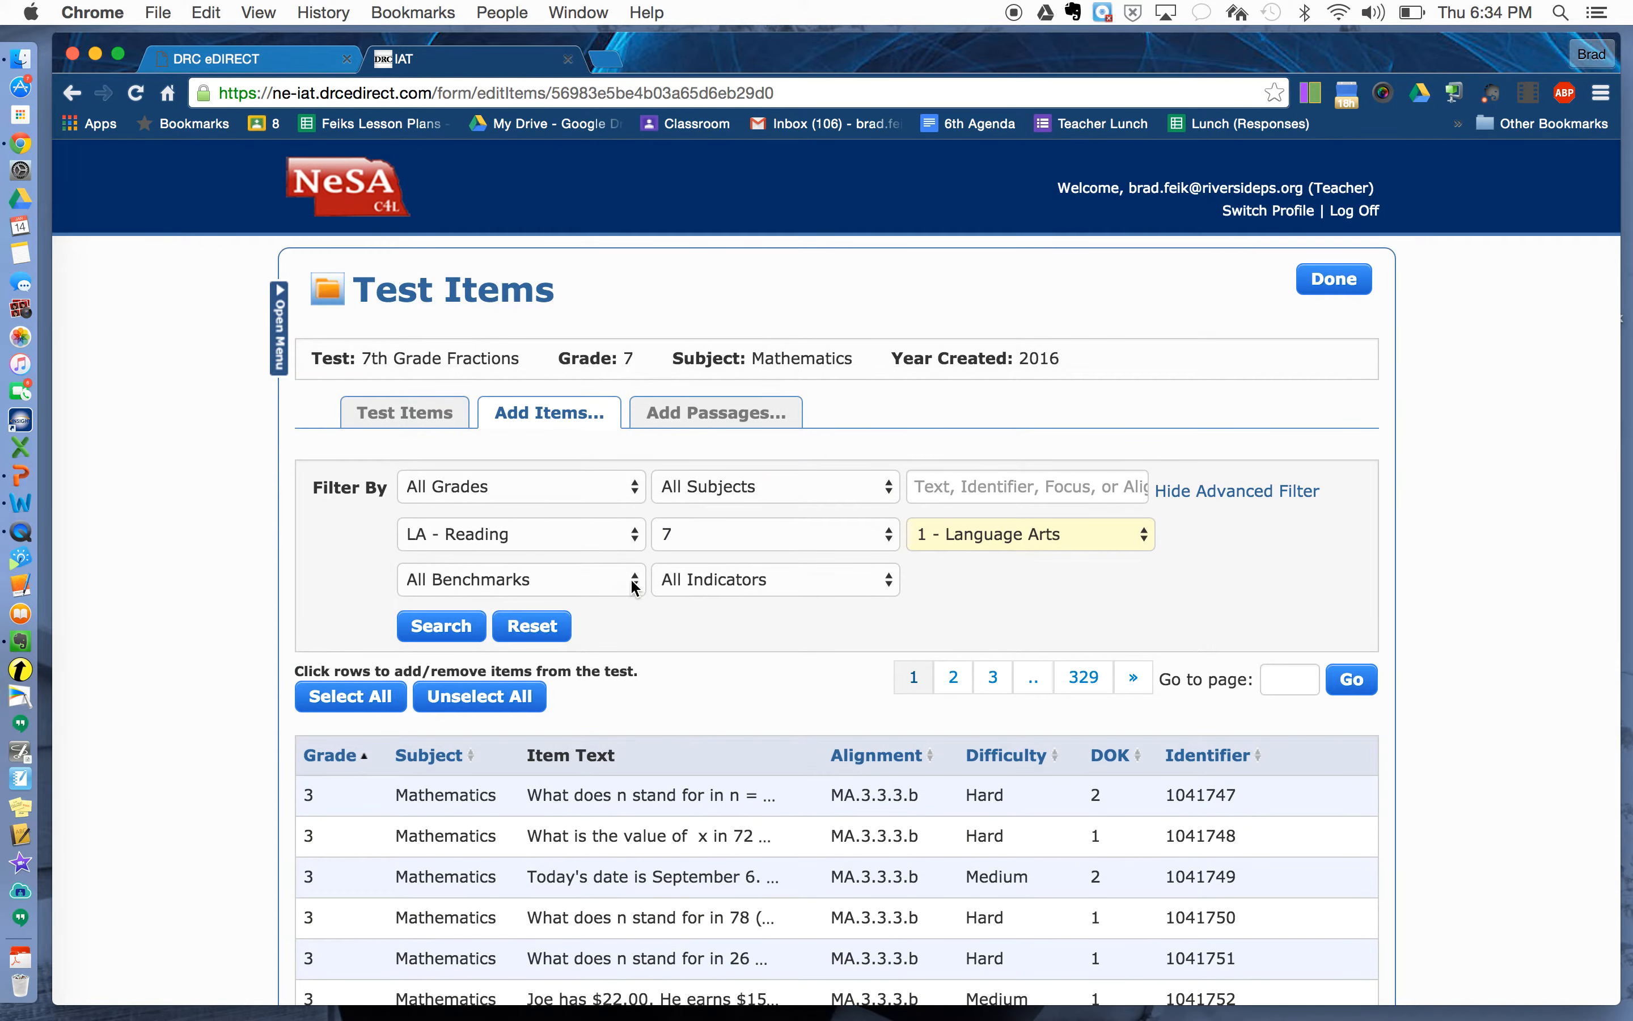
Set the benchmark filter to 5 - Vocabulary and look through its indicators.
left_click(634, 586)
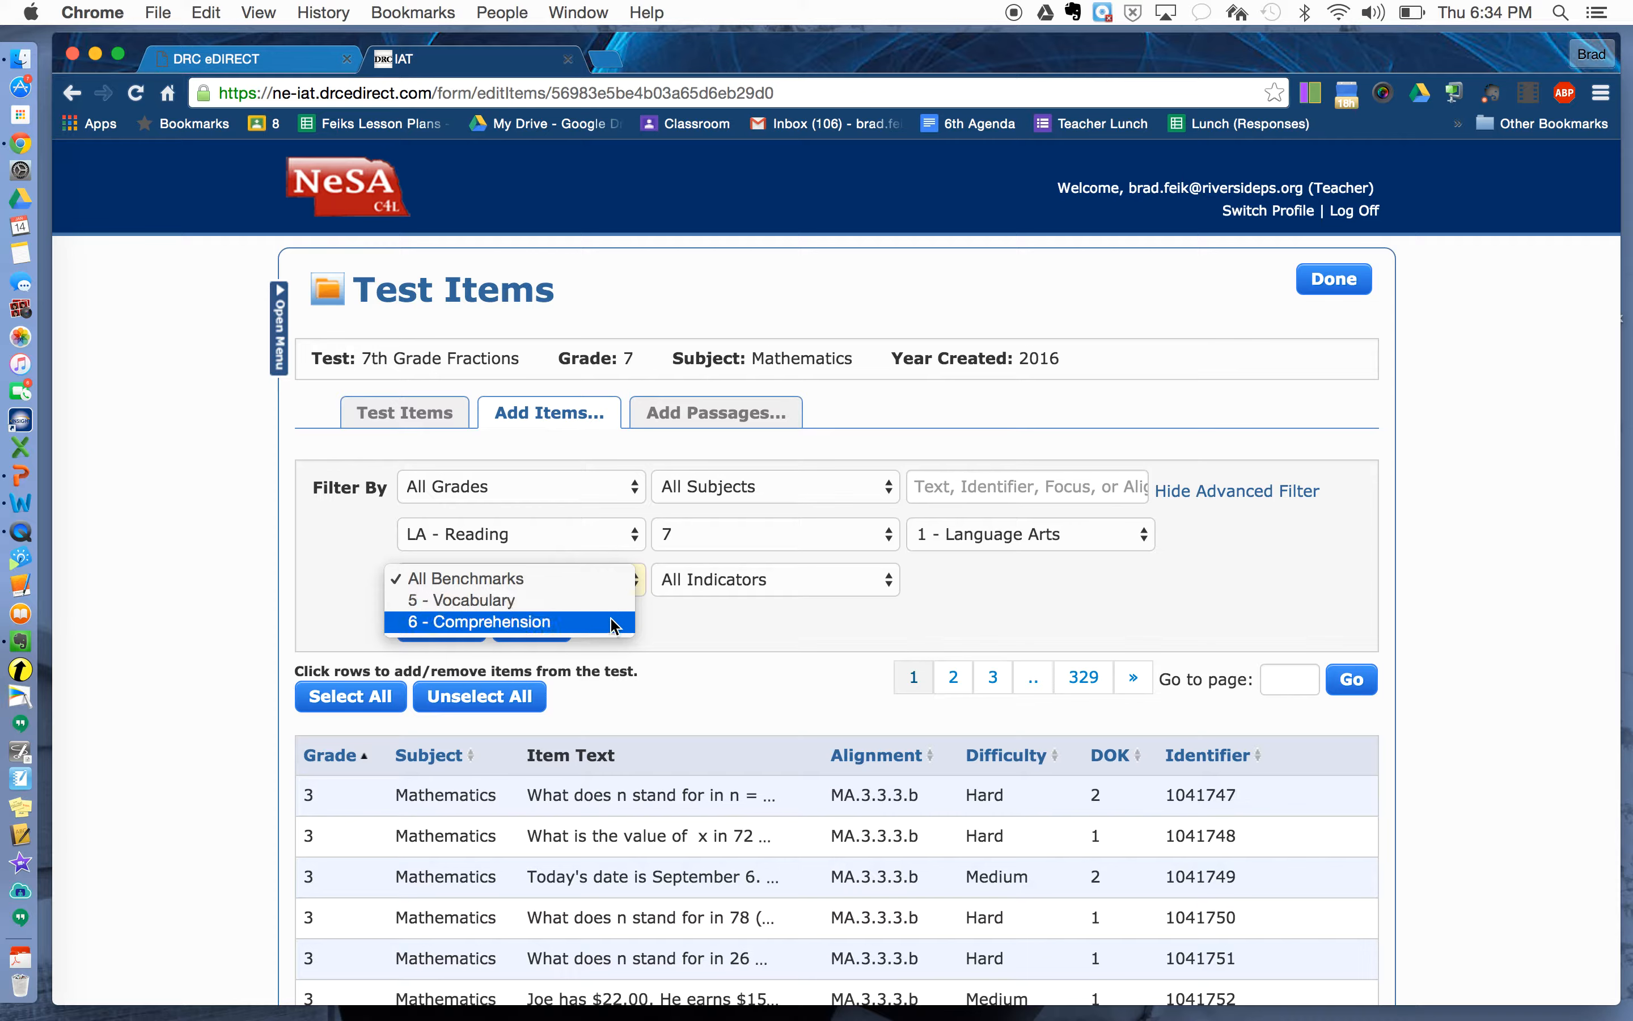
left_click(628, 600)
left_click(727, 579)
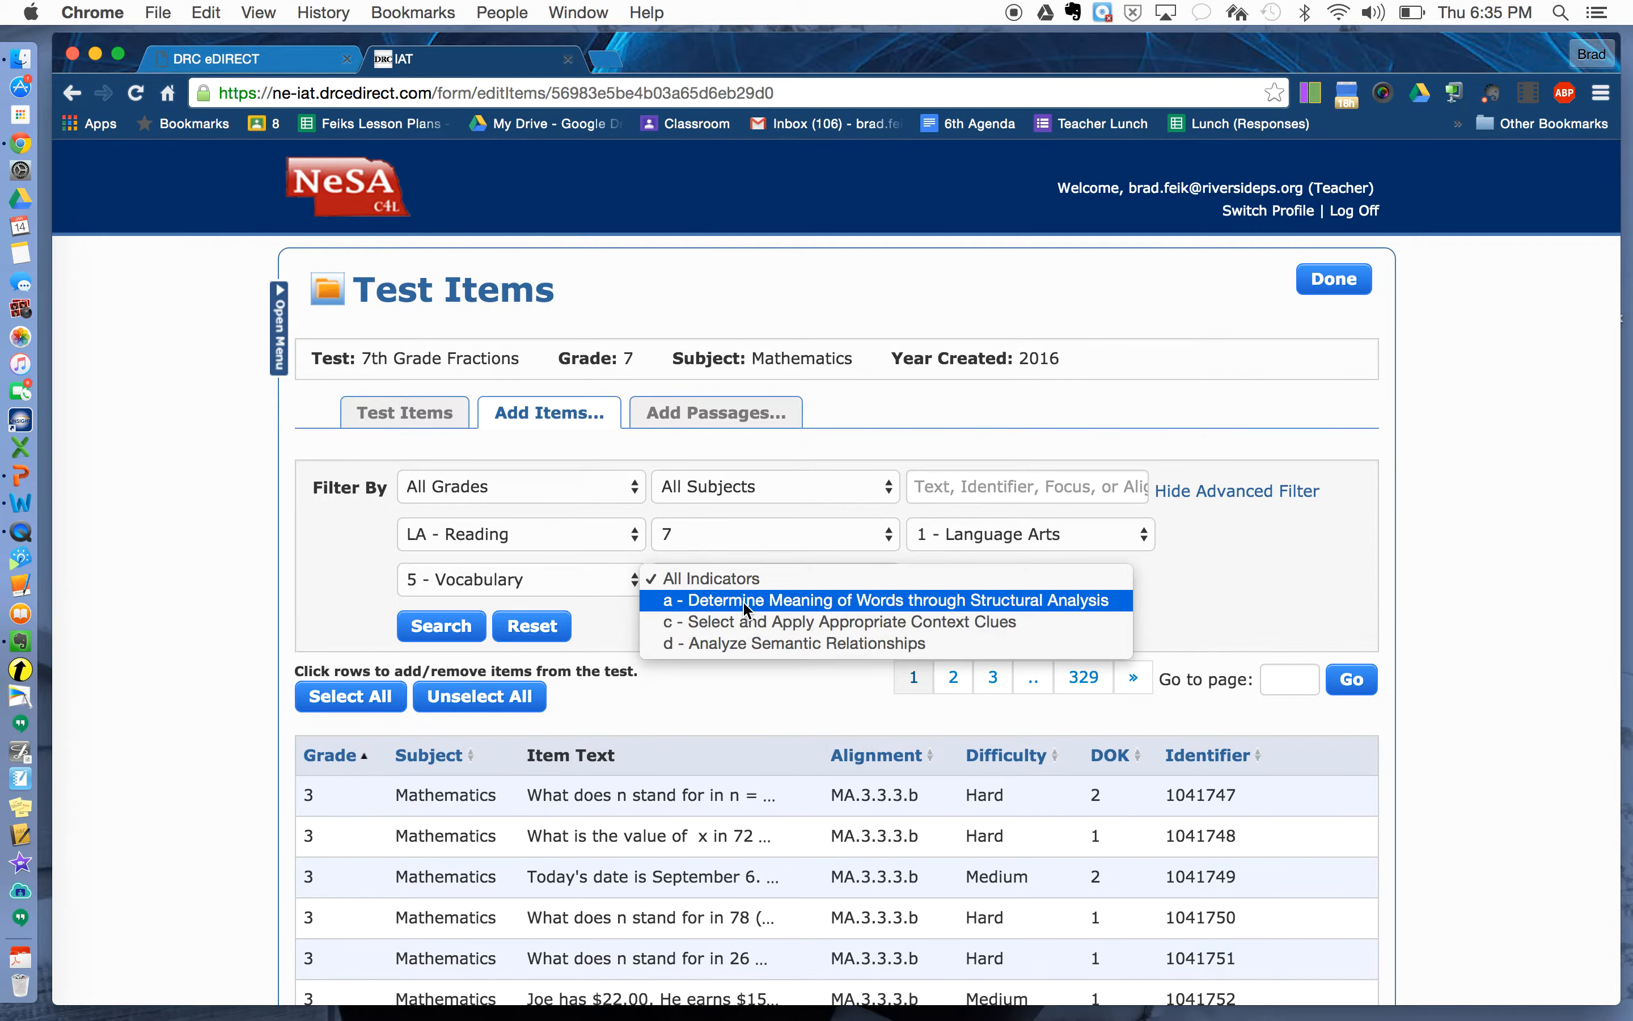
left_click(1194, 567)
Set the advanced filter to the MA - Mathematics framework, grade 7 and the standard 1 - Number Sense.
left_click(616, 543)
left_click(574, 555)
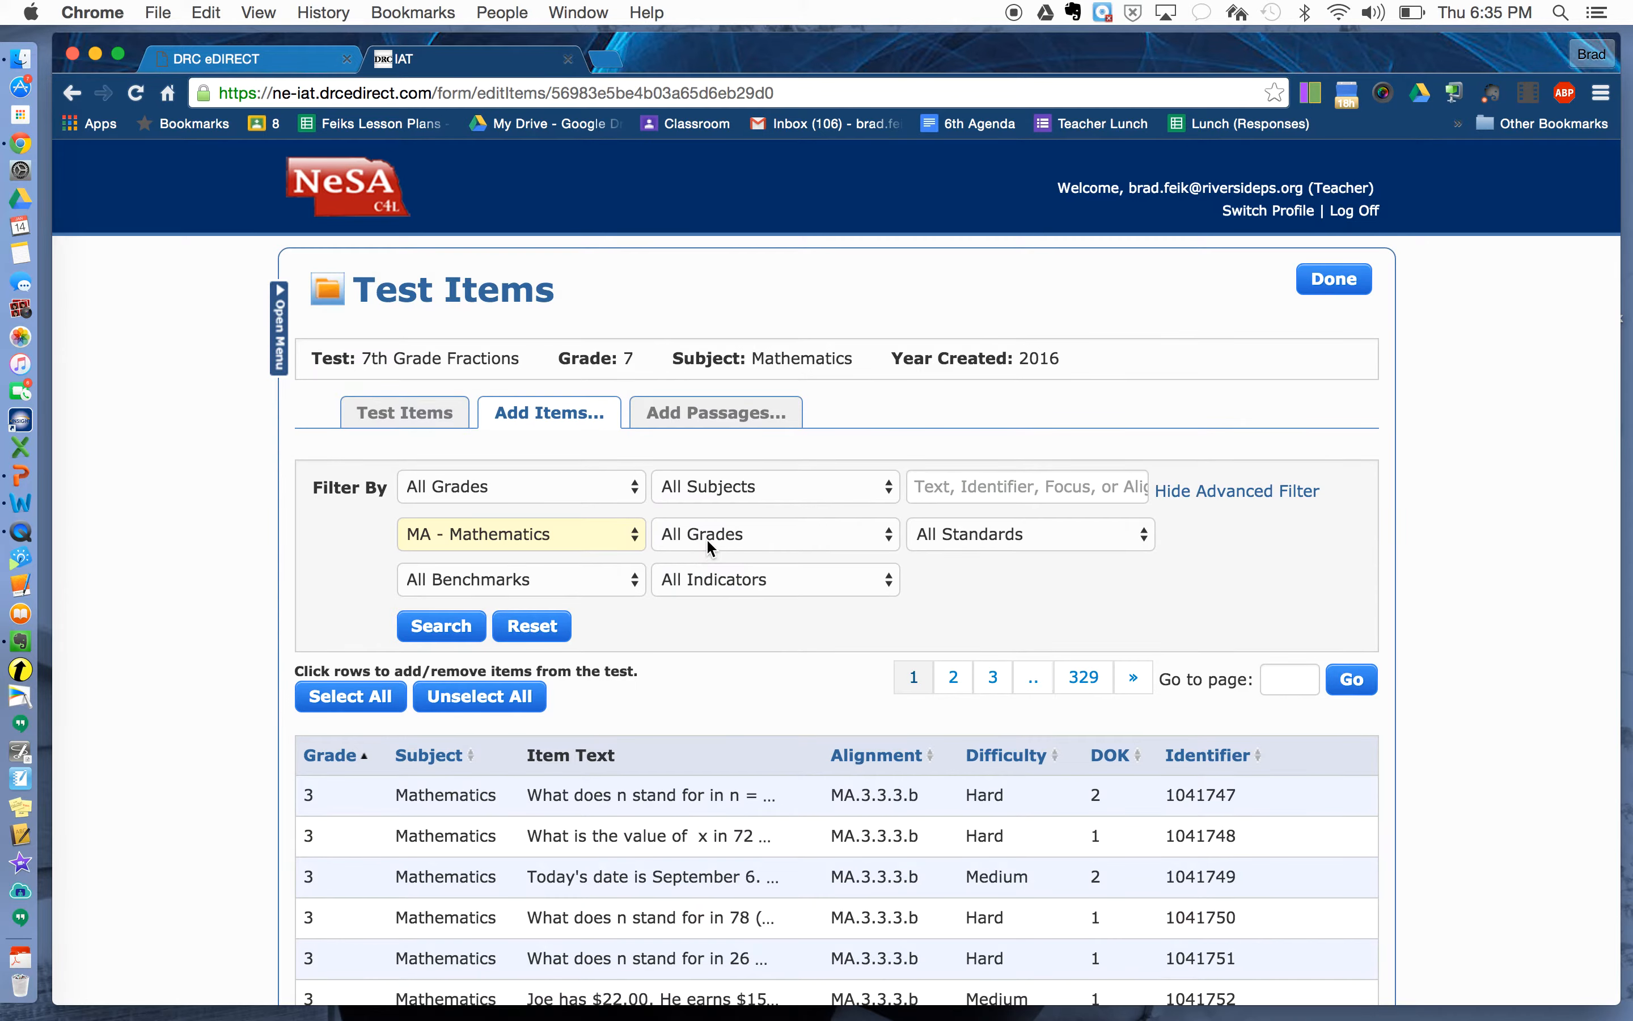
left_click(707, 538)
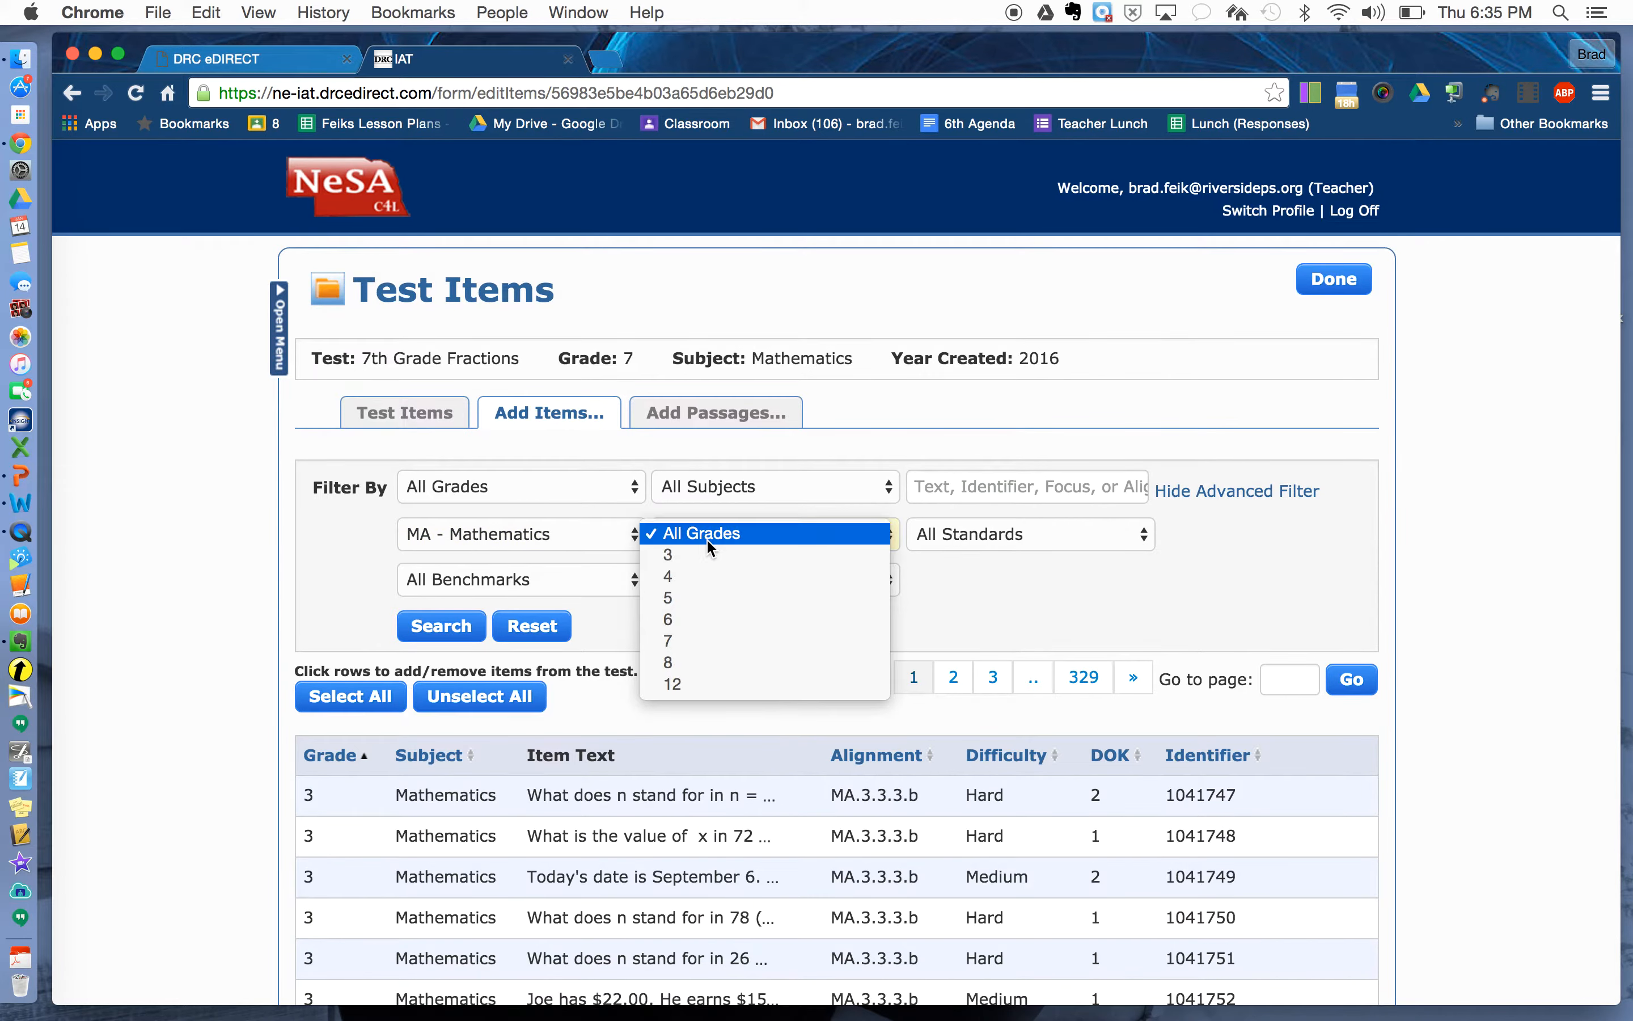
left_click(691, 639)
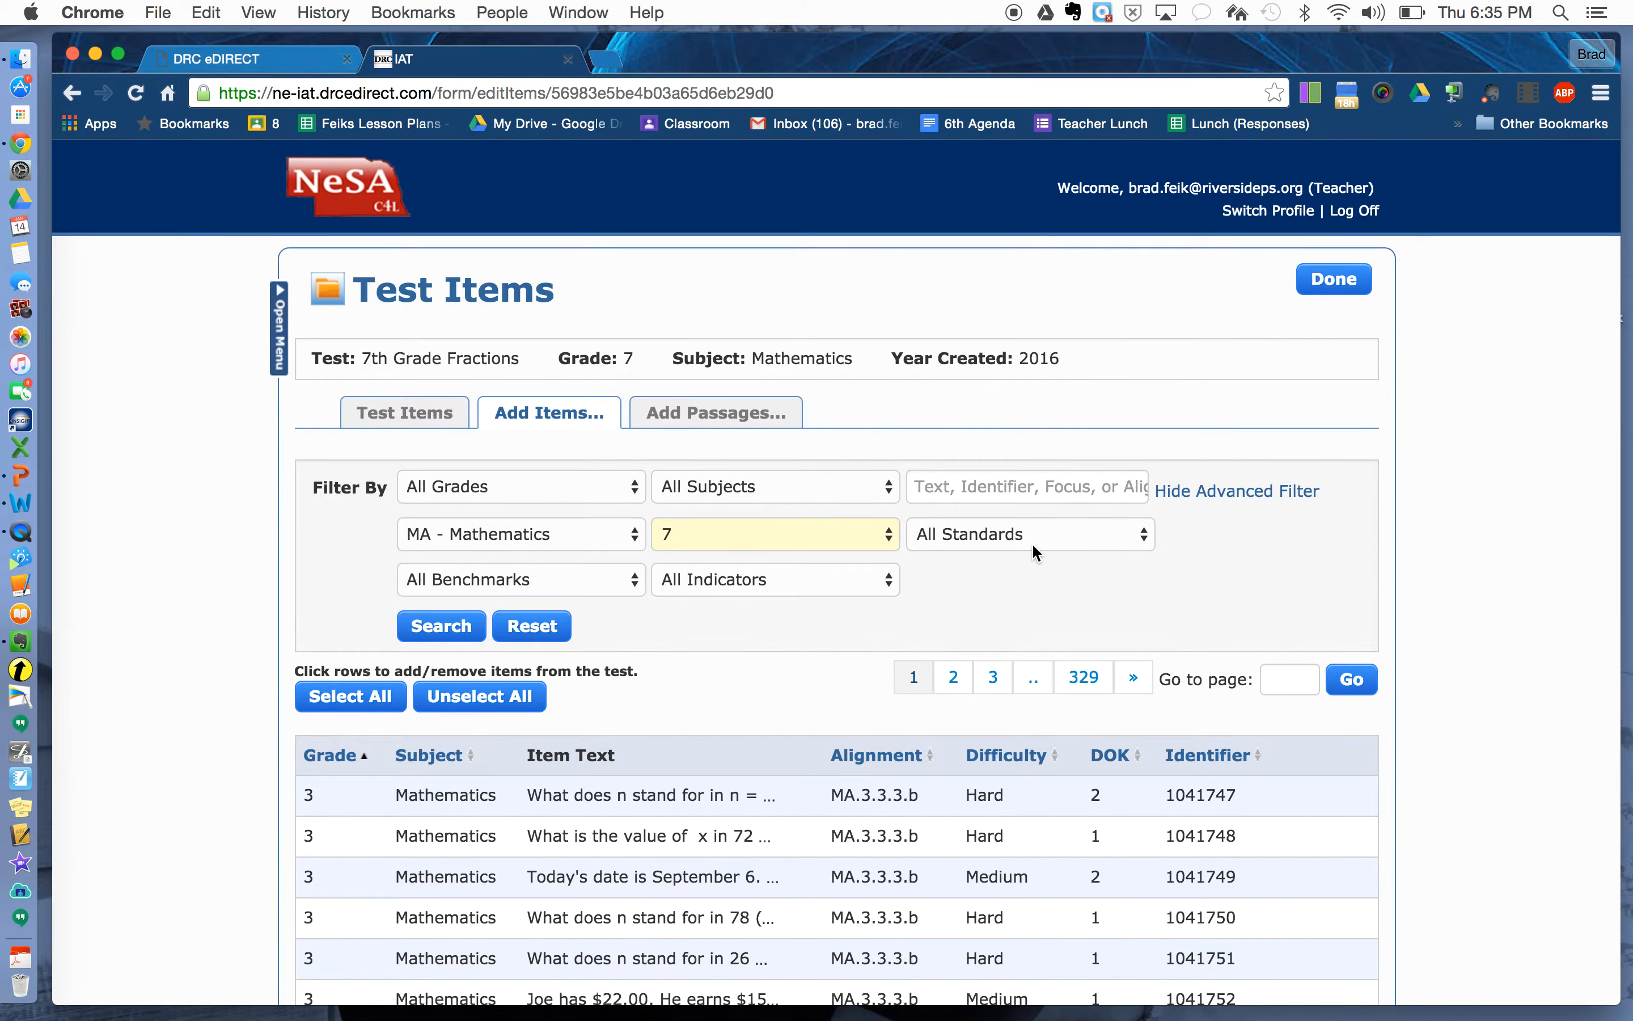
left_click(1032, 545)
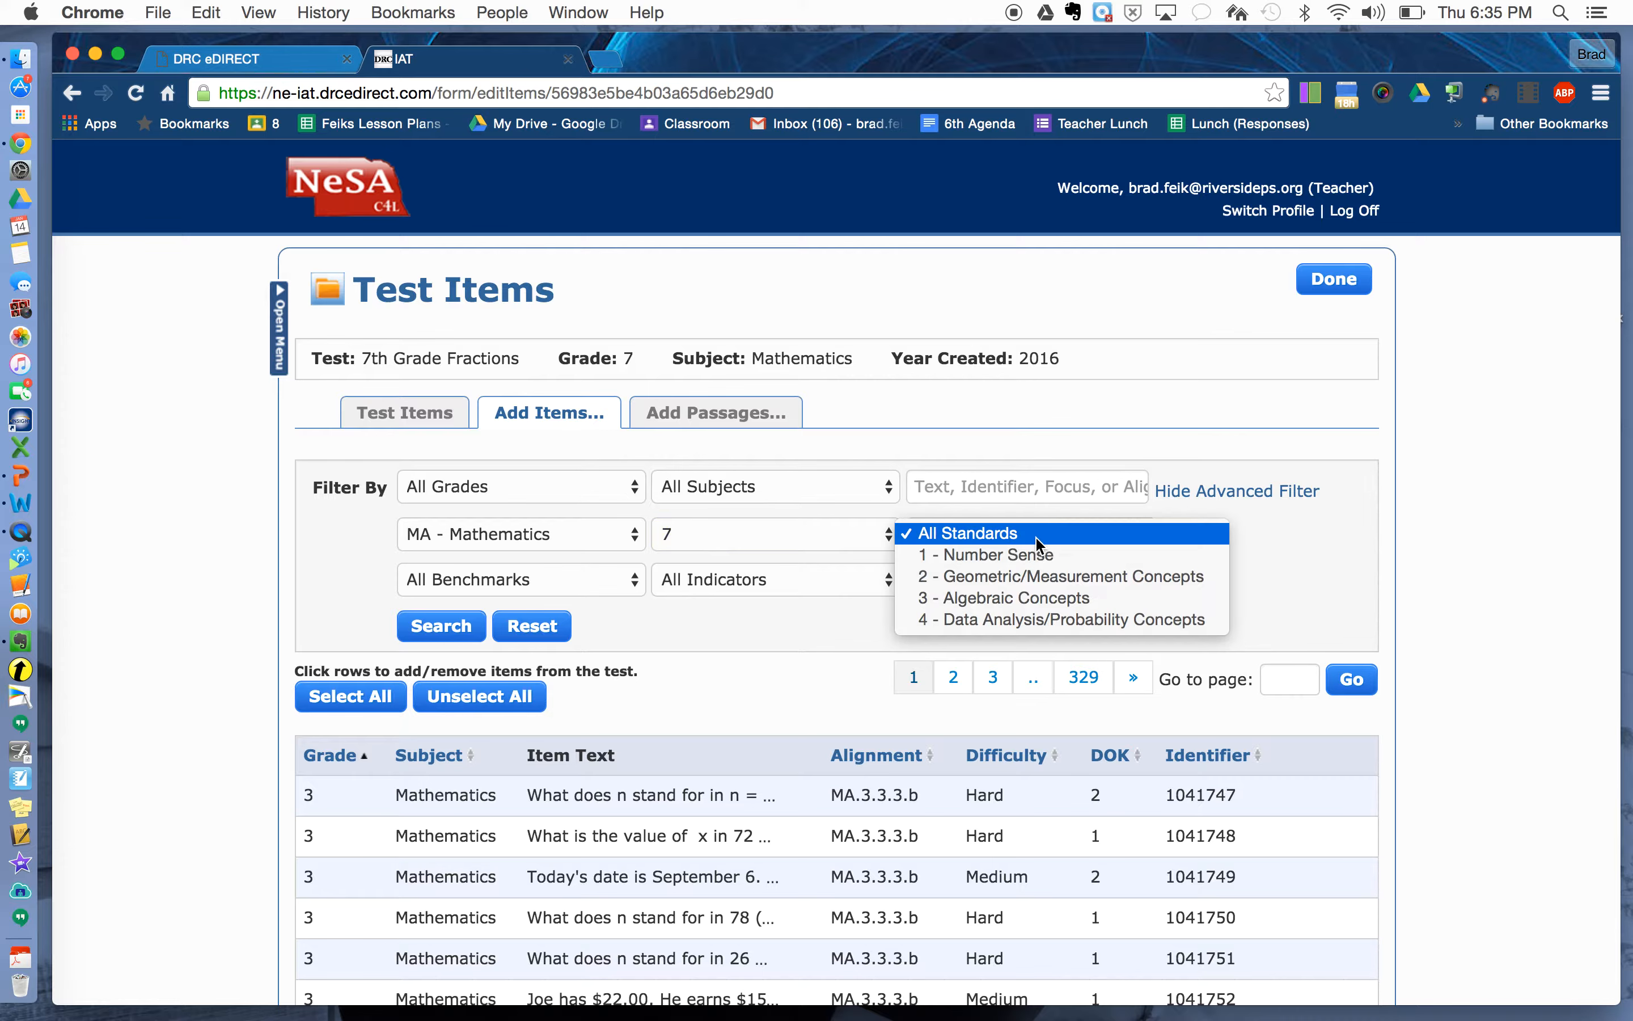
left_click(1072, 556)
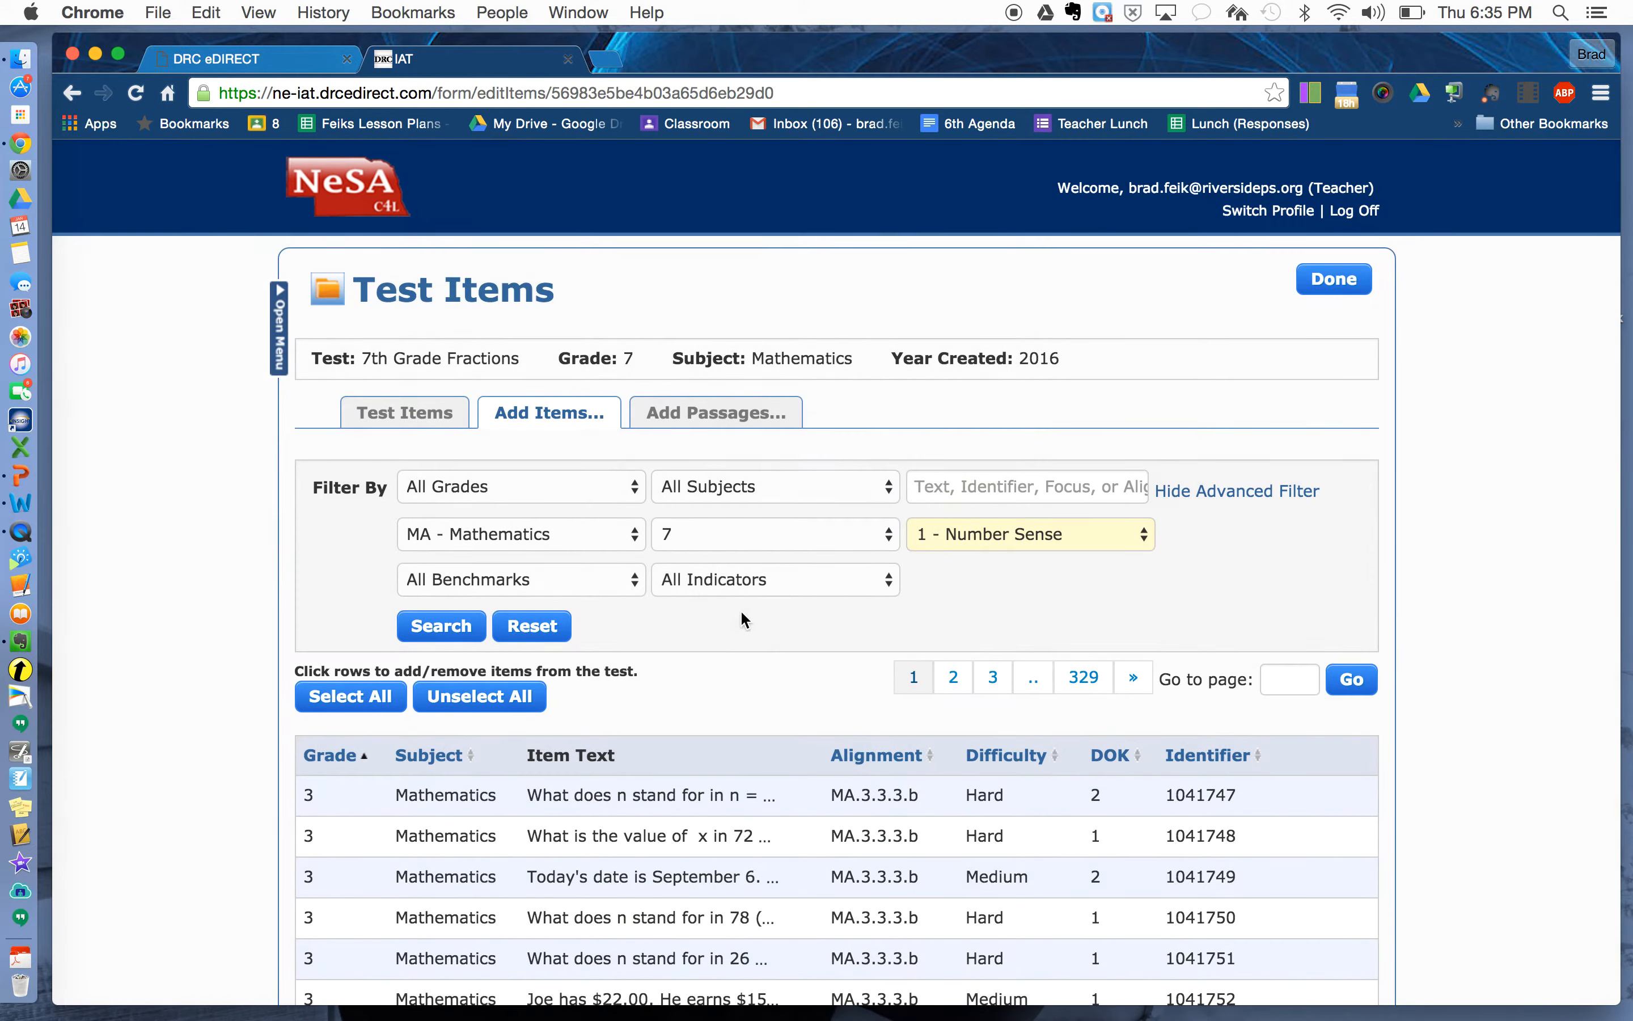
Narrow the filter to benchmark 1 - Number System and indicator c - Scientific notation, and search for matching items.
left_click(619, 591)
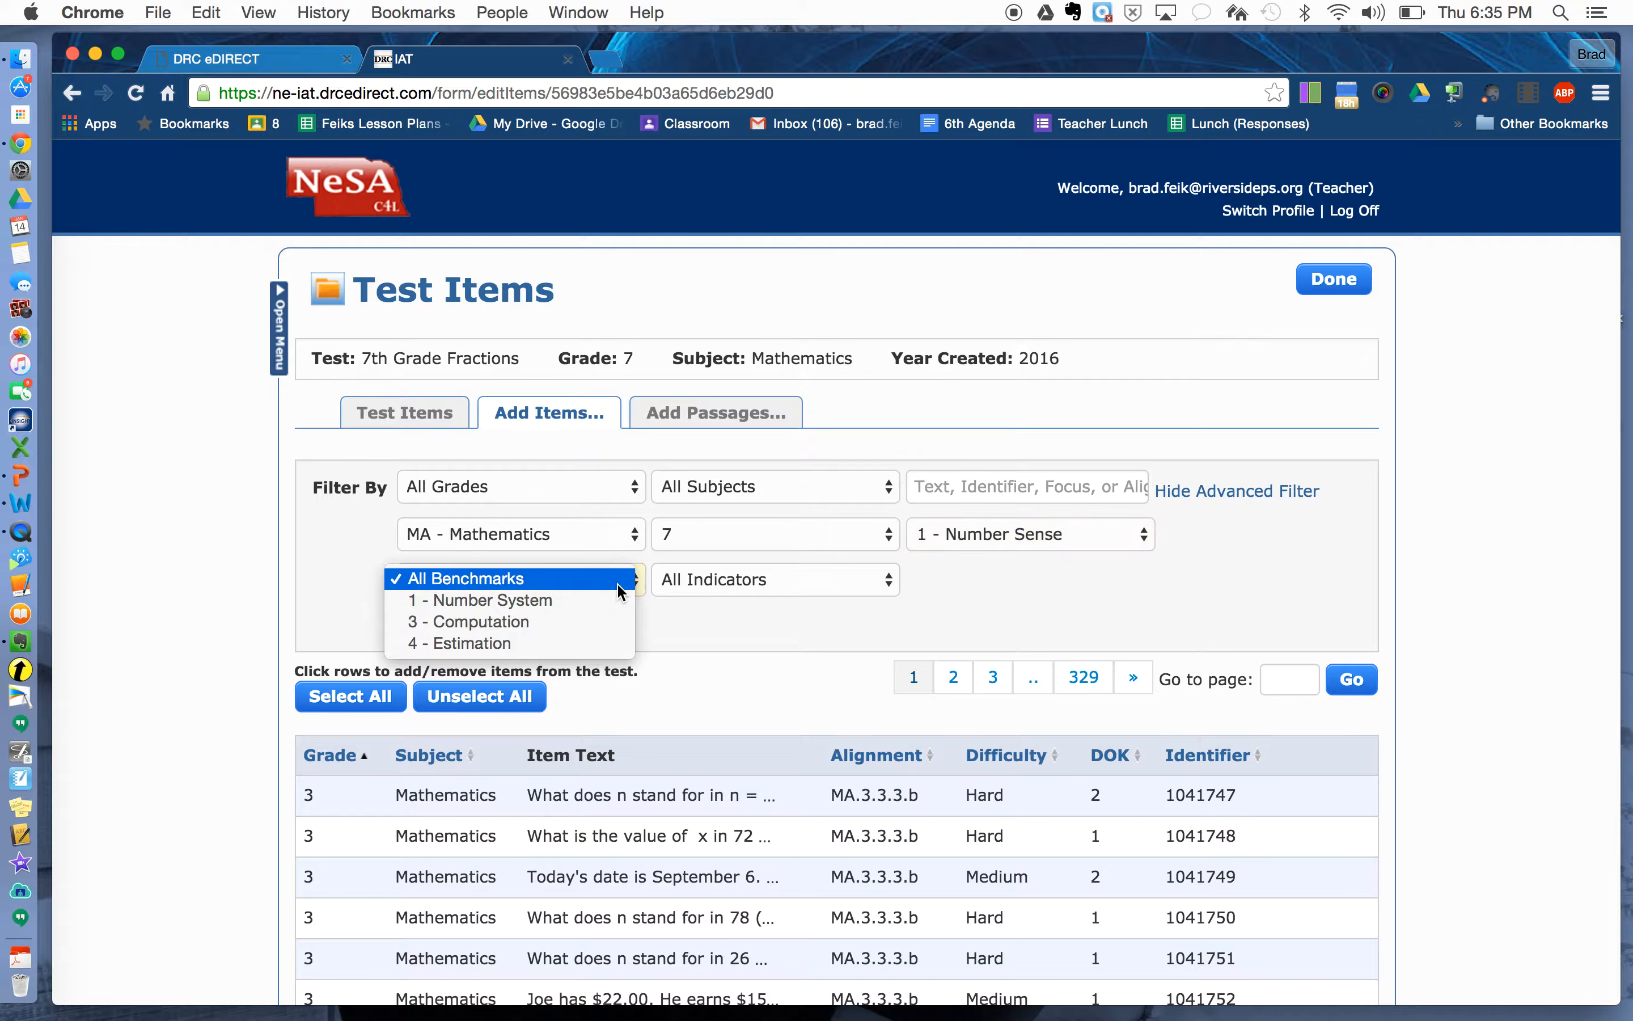
left_click(559, 602)
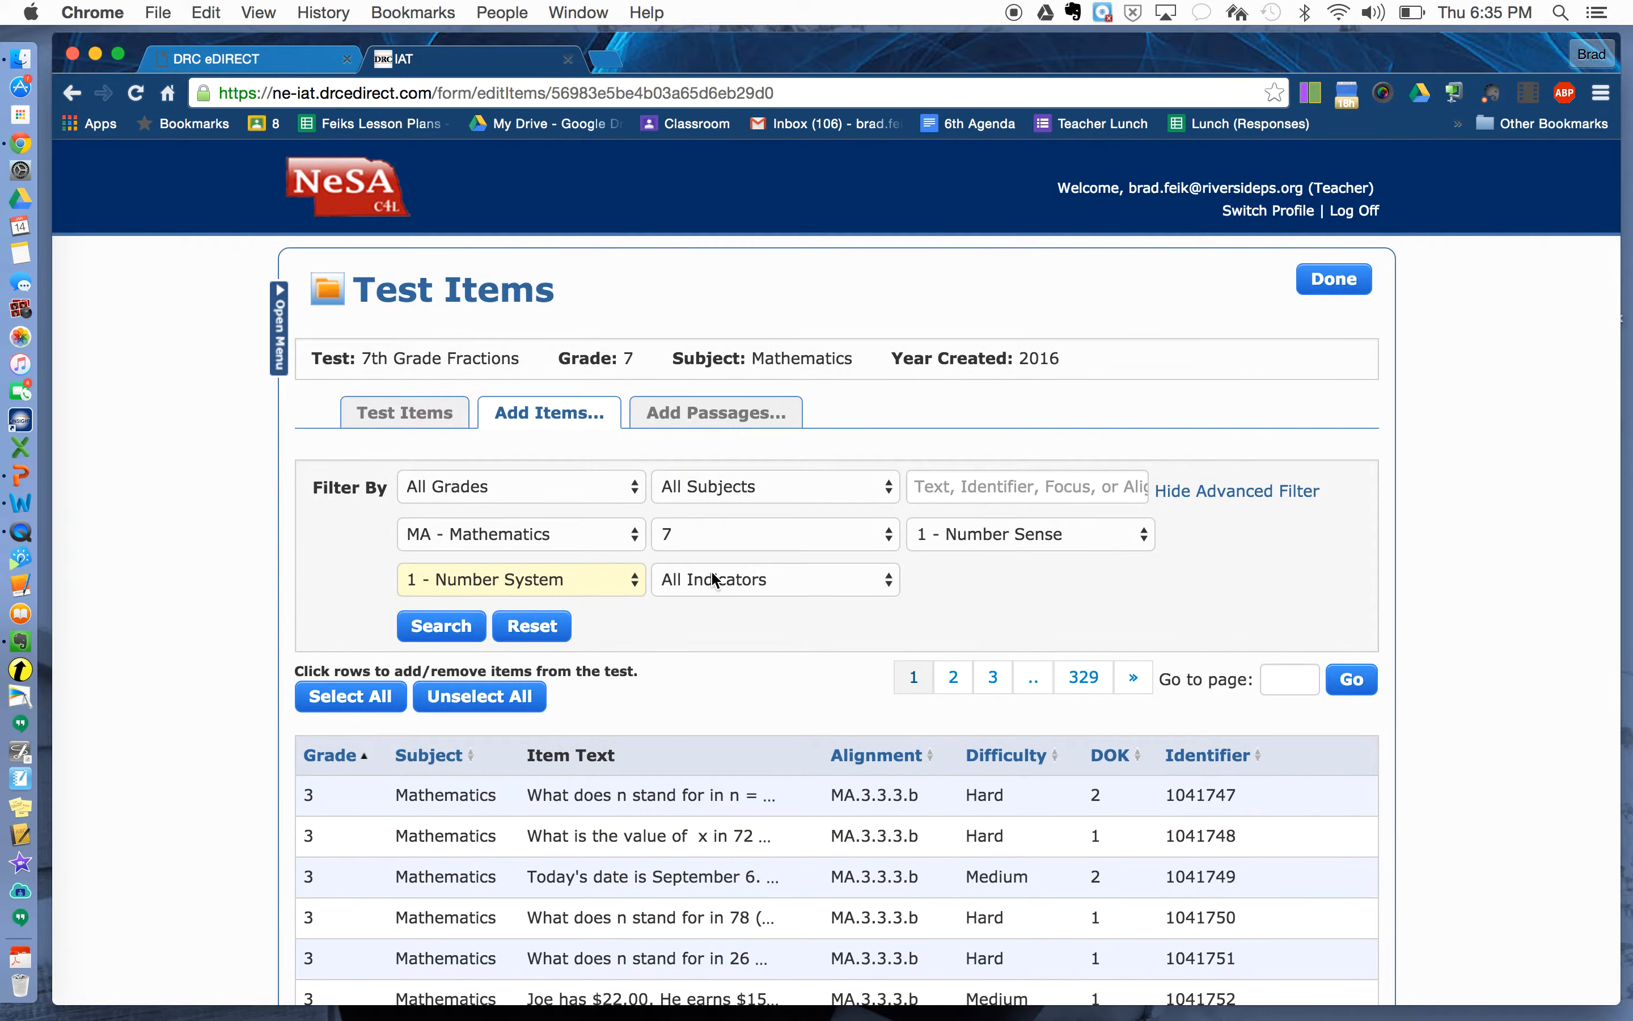
left_click(712, 581)
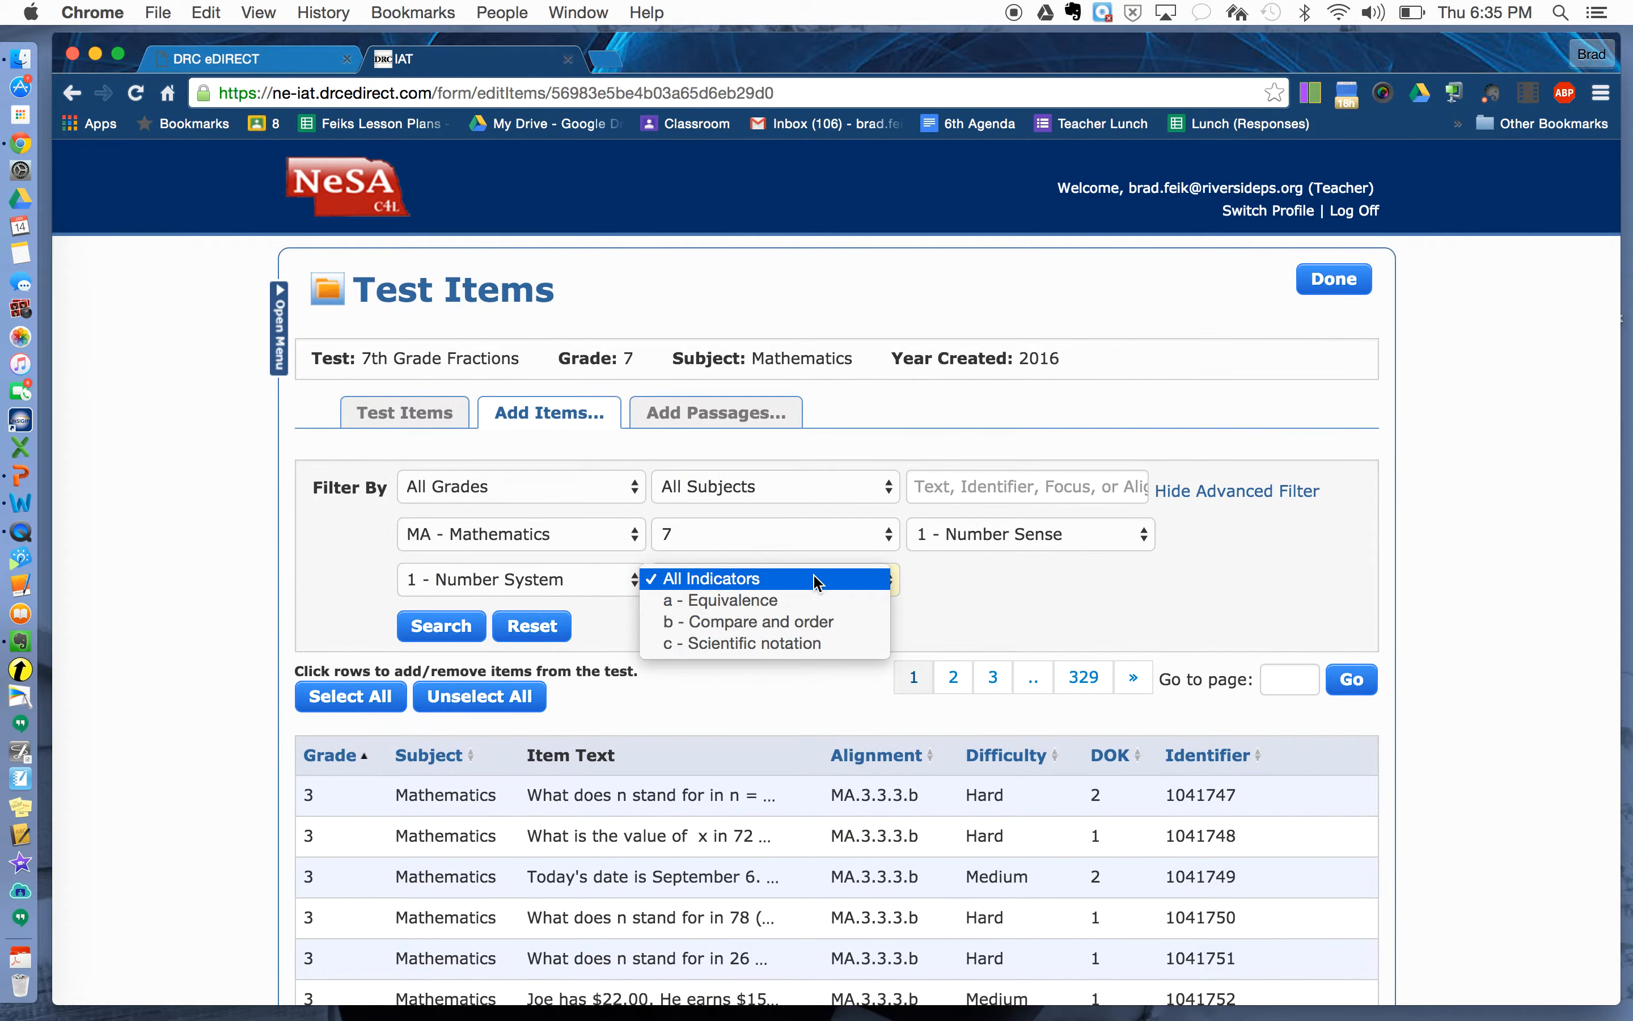
left_click(824, 648)
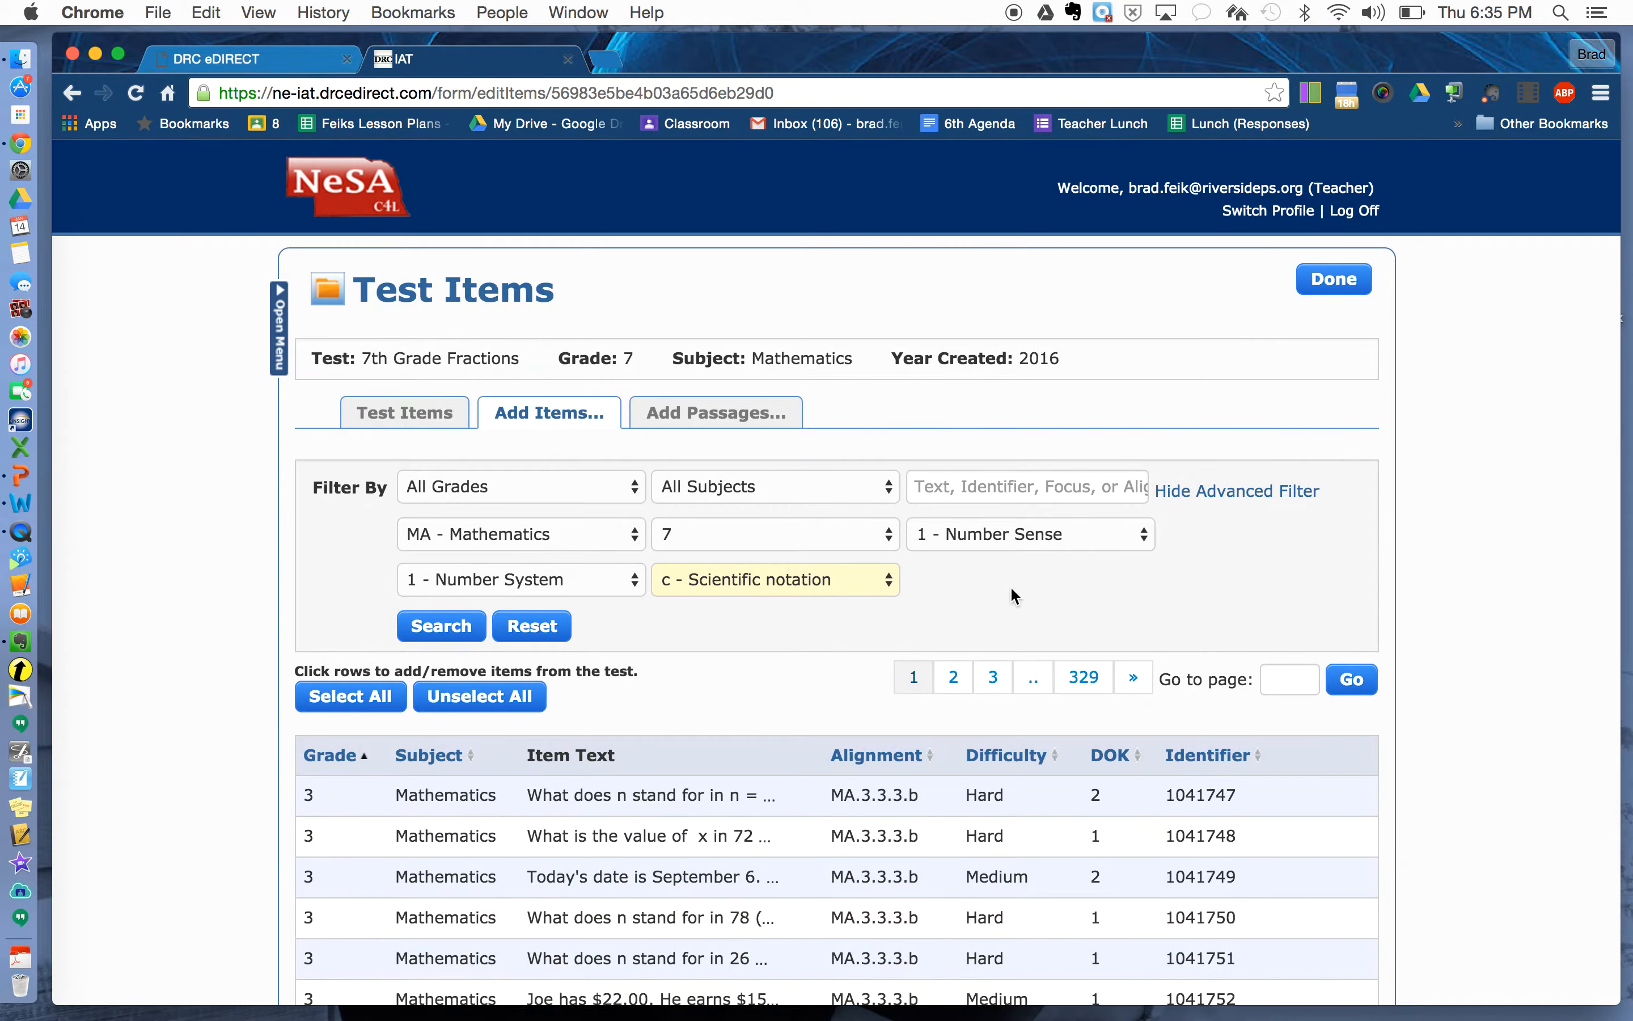
scroll(1011, 586, "down", 2)
left_click(451, 567)
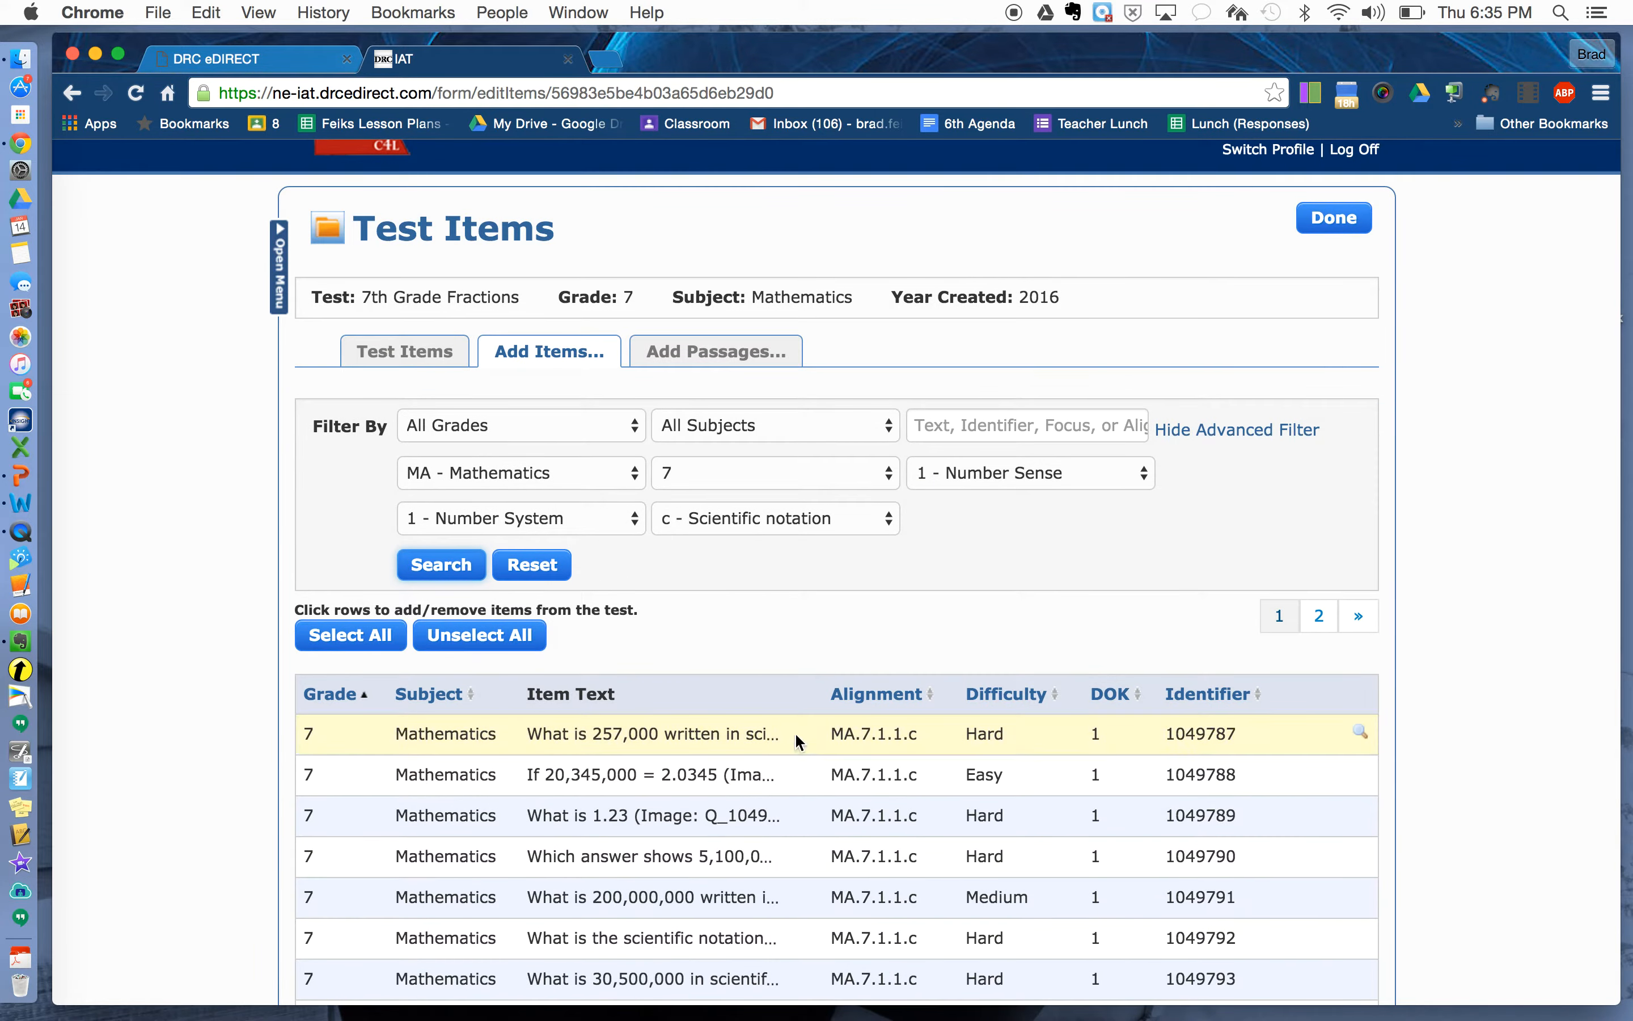
Look over the found items, add the first one (What is 257,000 written in...) to the test and remove it again.
scroll(796, 743, "down", 6)
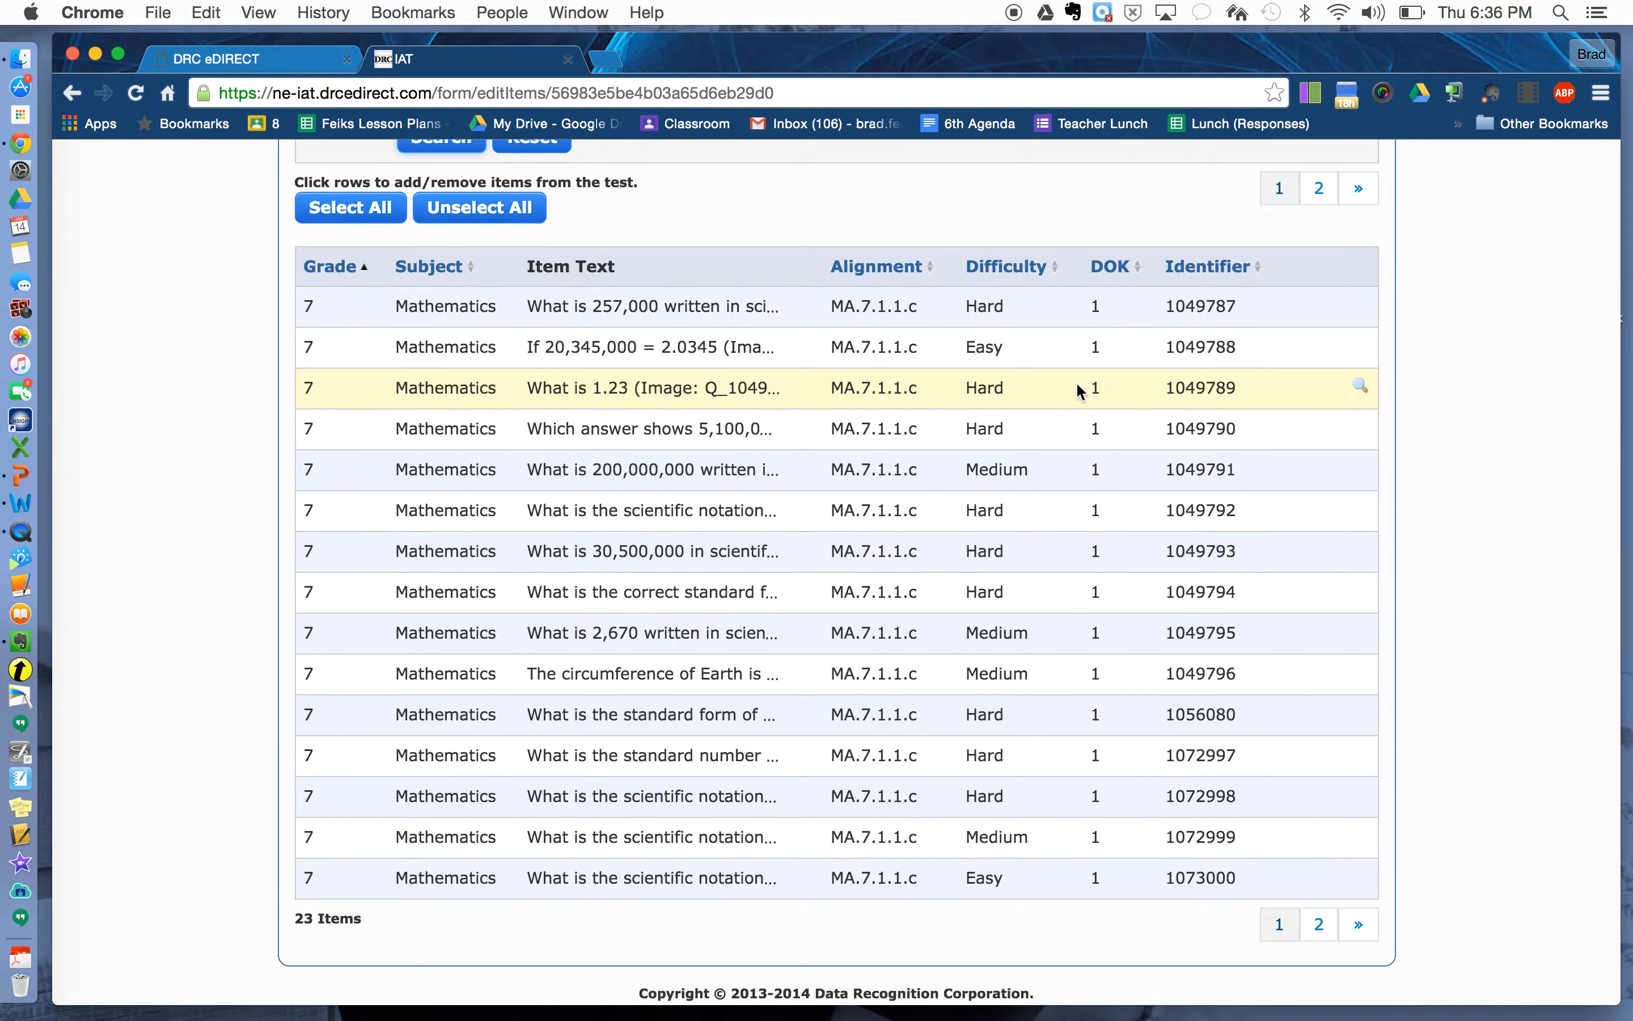
scroll(1079, 273, "up", 2)
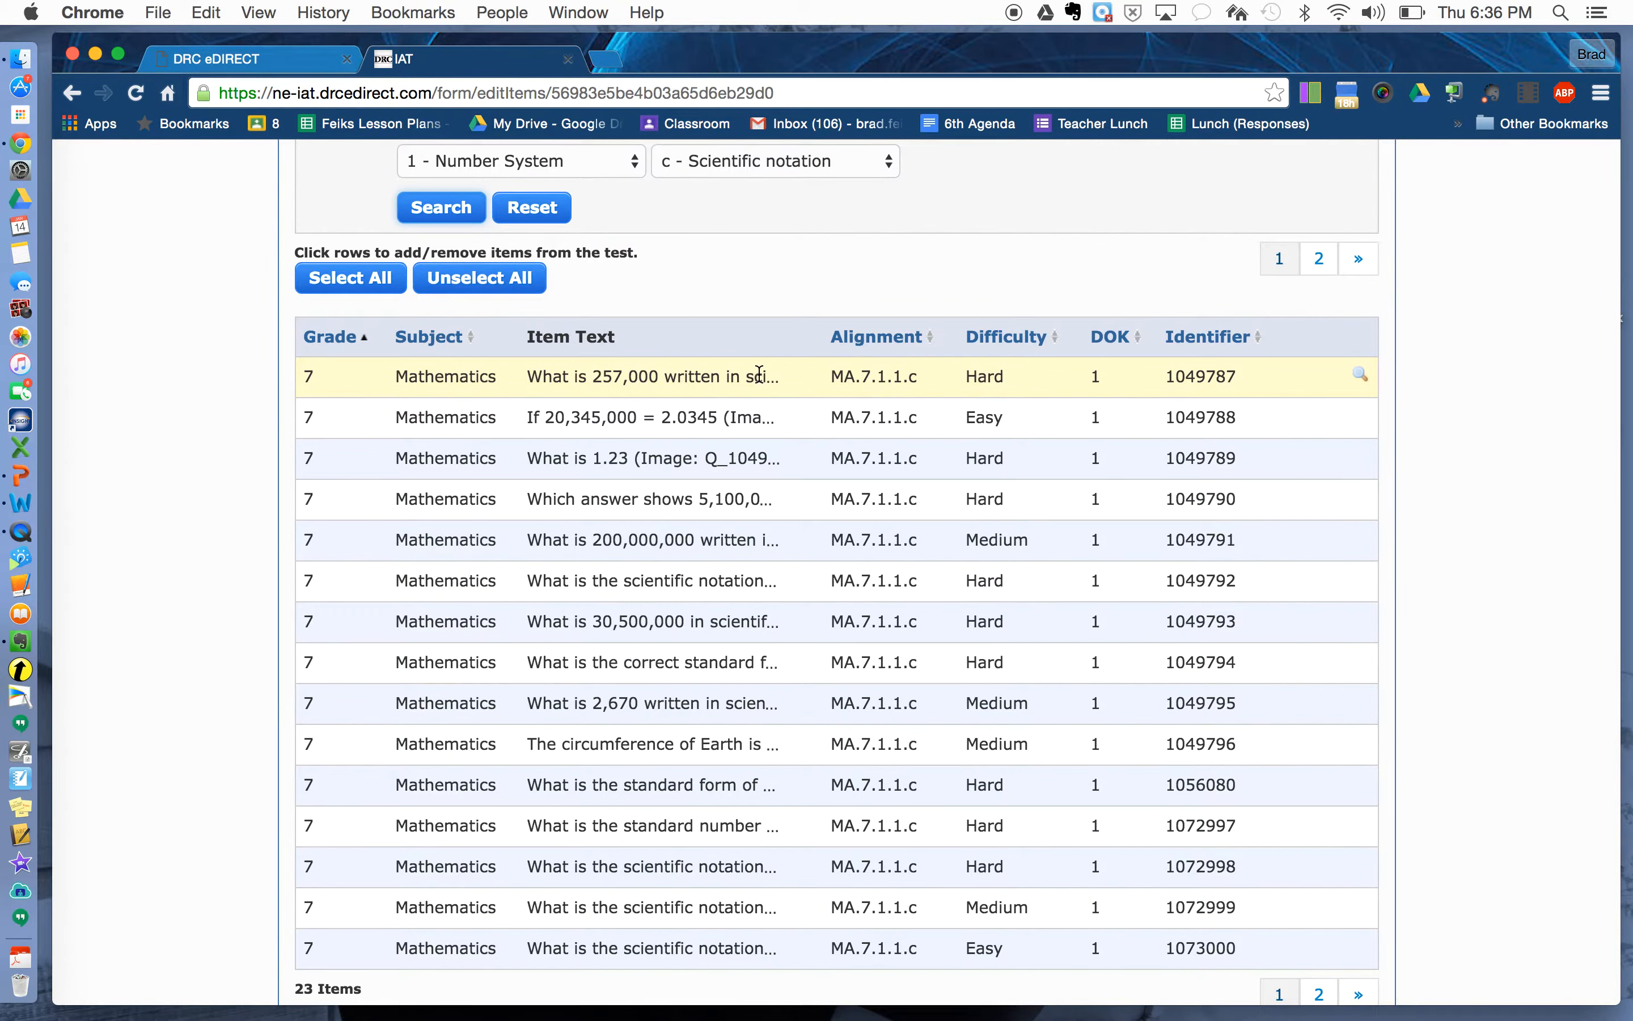
left_click(993, 383)
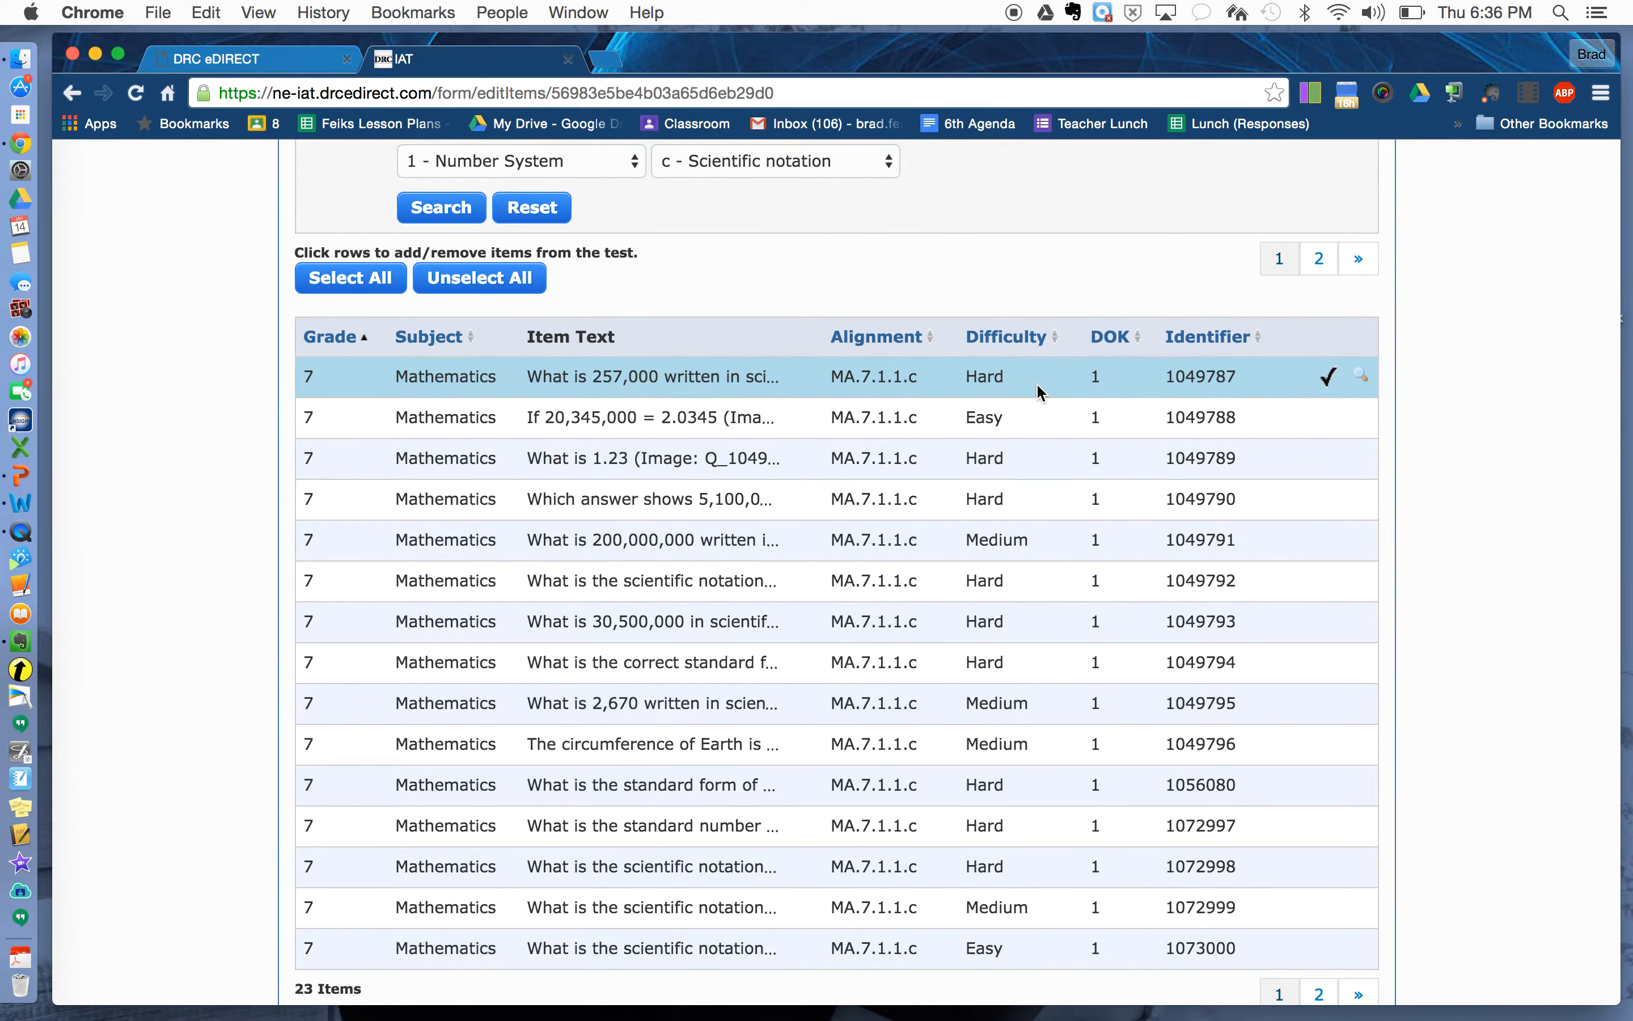
left_click(1037, 391)
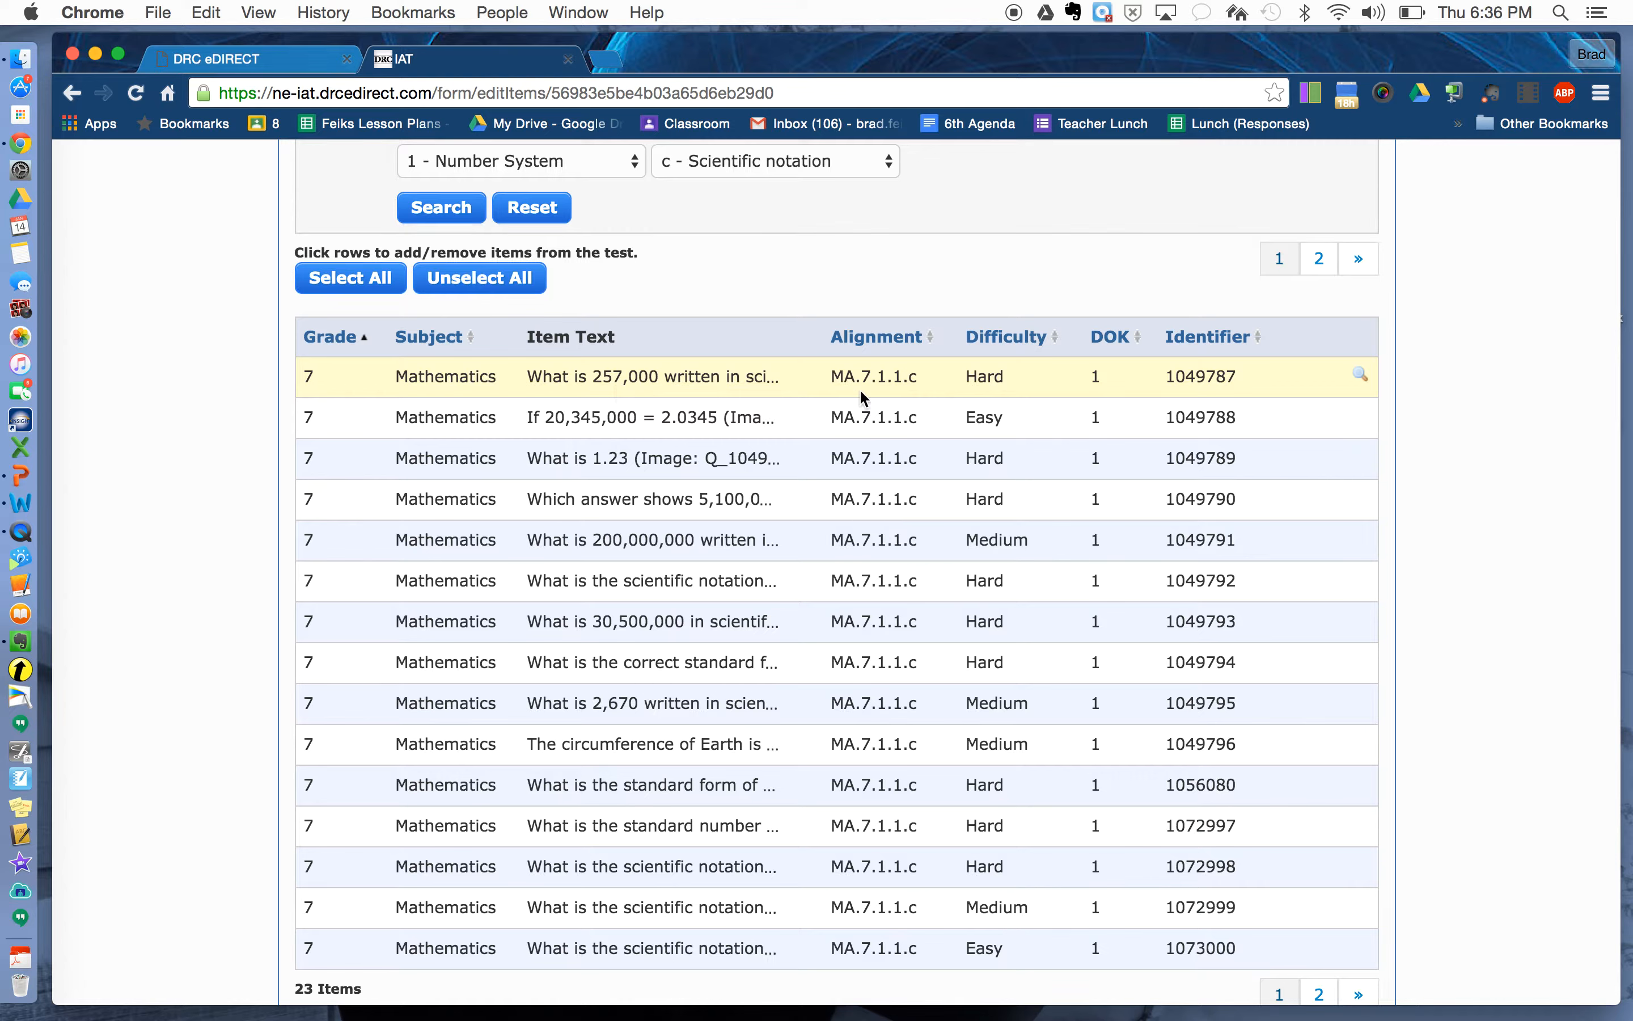
Preview the first two items, starting "What is 257,000" and "If 20,345,000 = 2.0345", and add both to the test.
left_click(1362, 382)
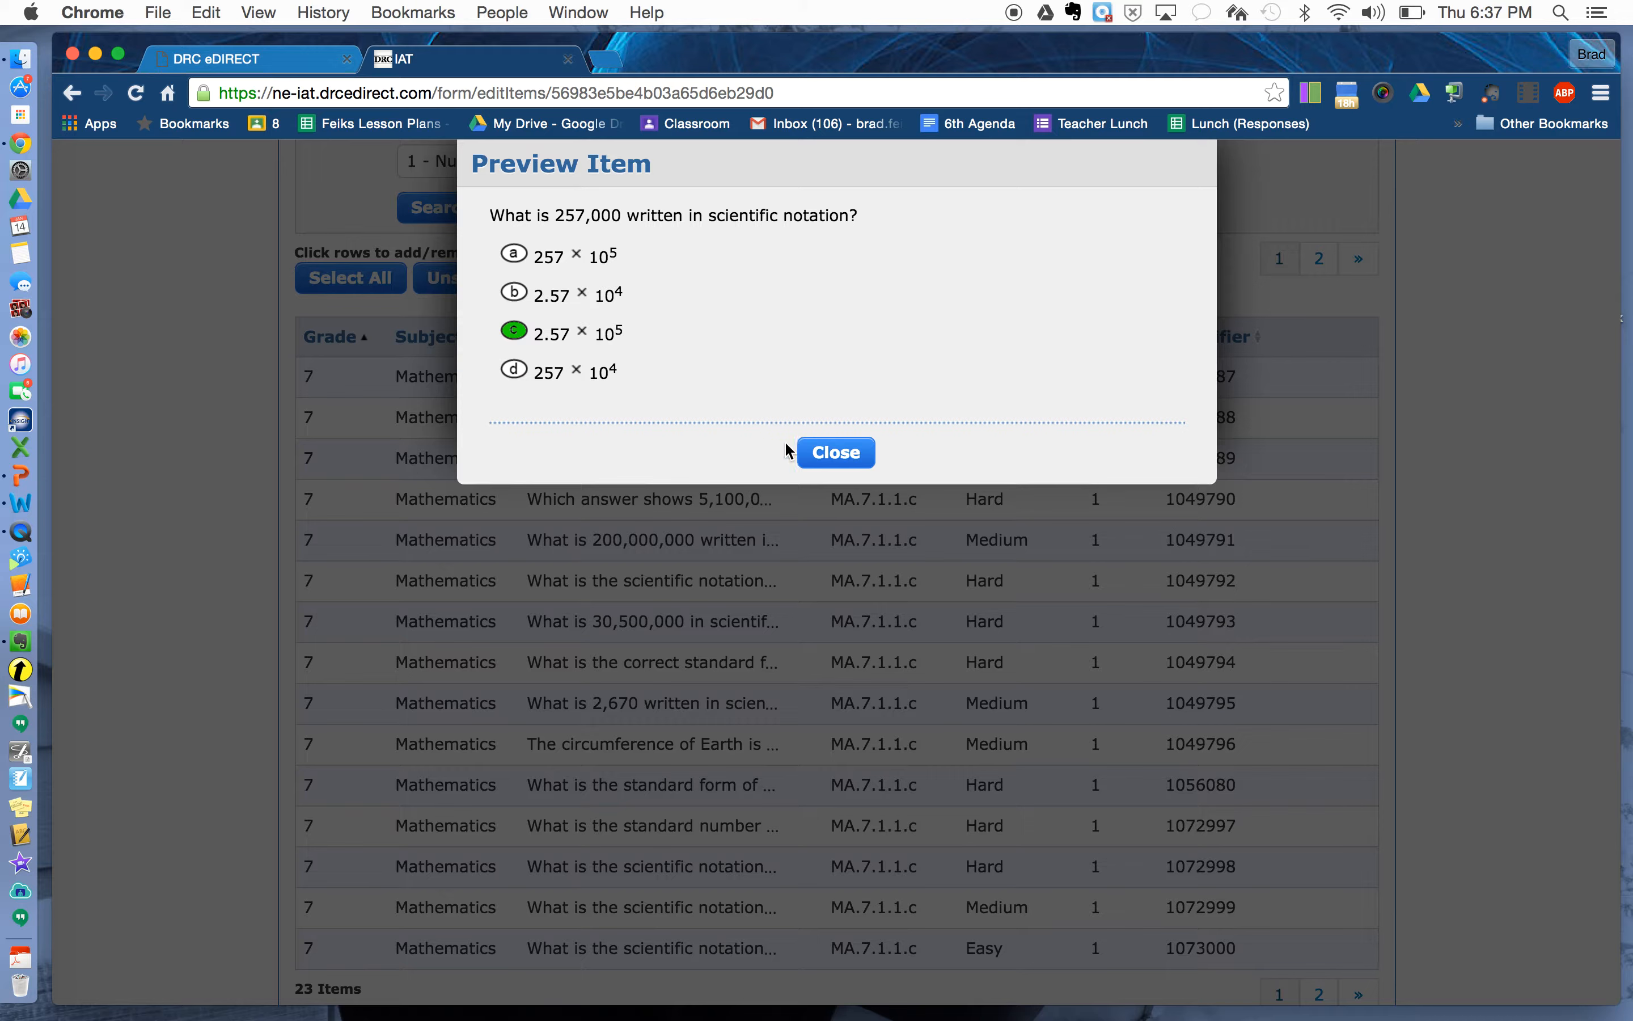
left_click(825, 454)
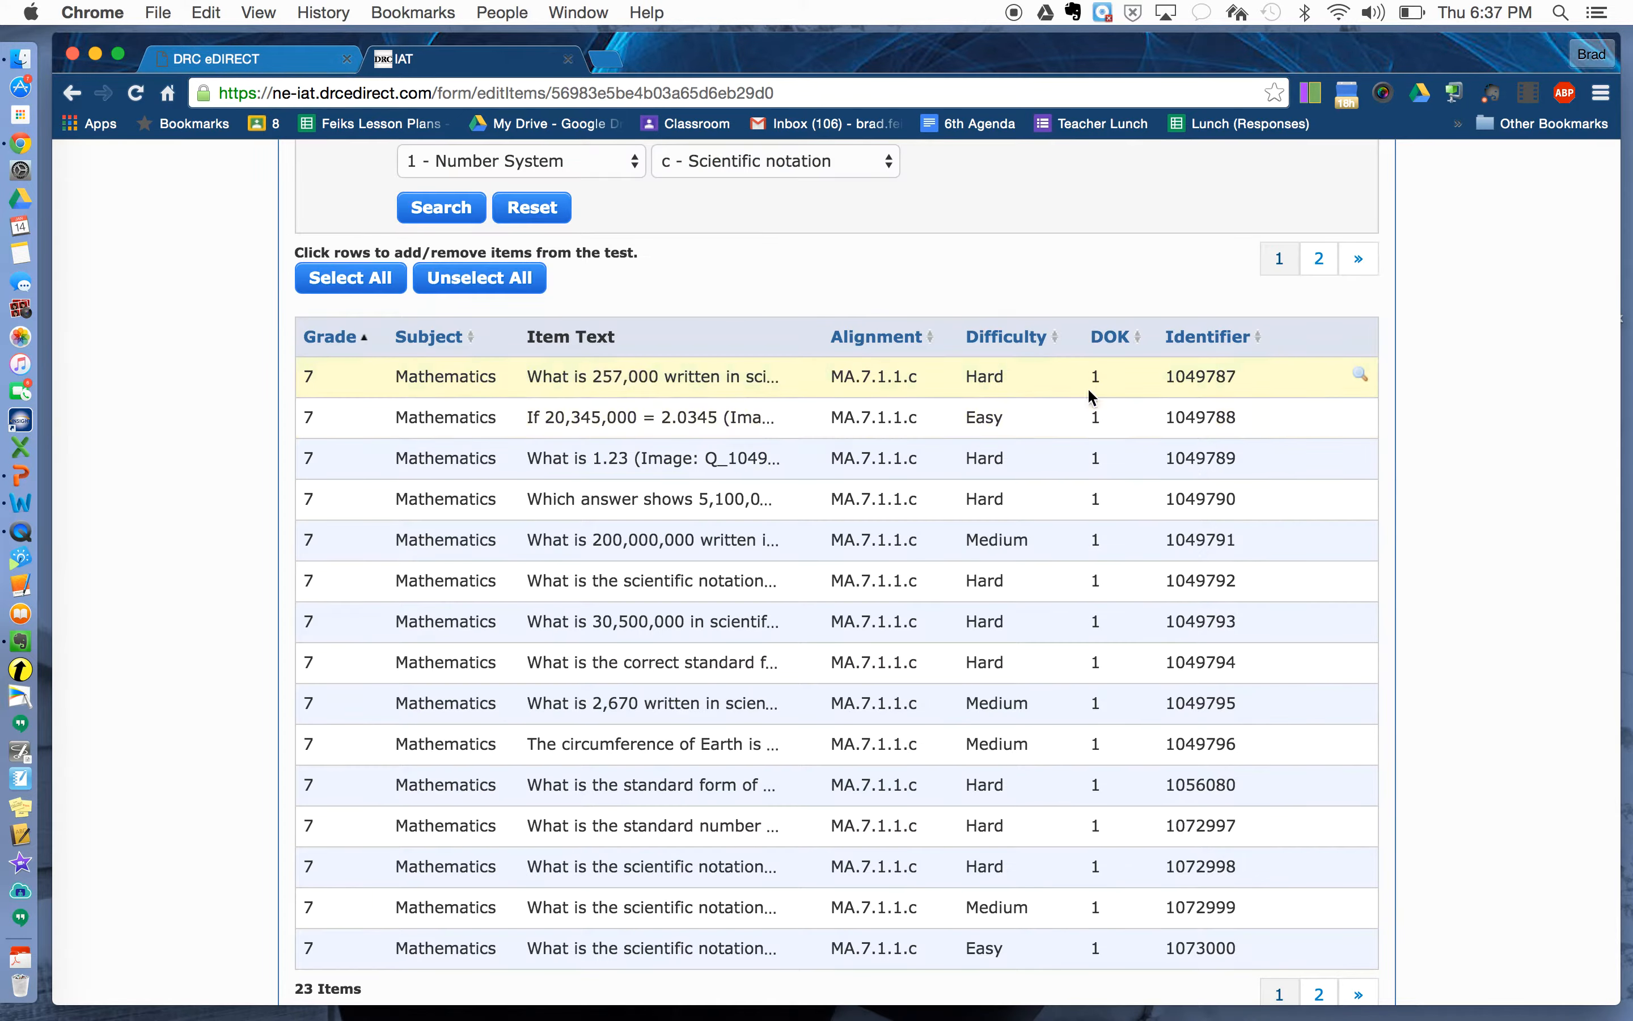
left_click(1180, 392)
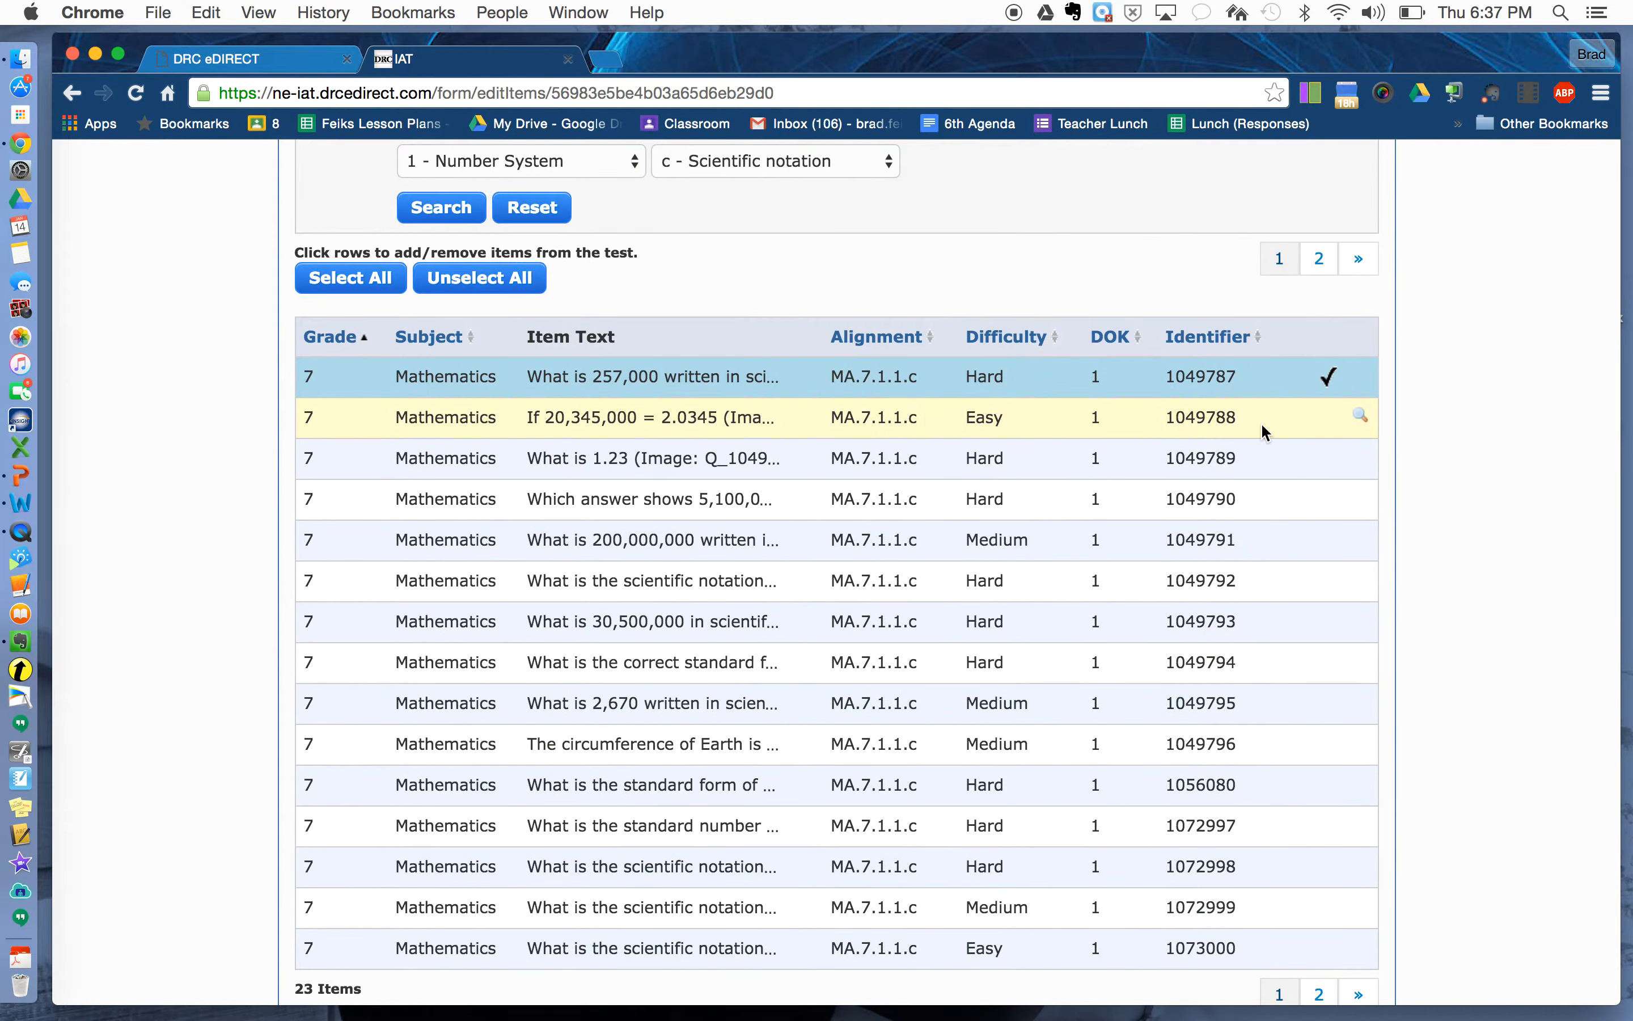
left_click(1360, 414)
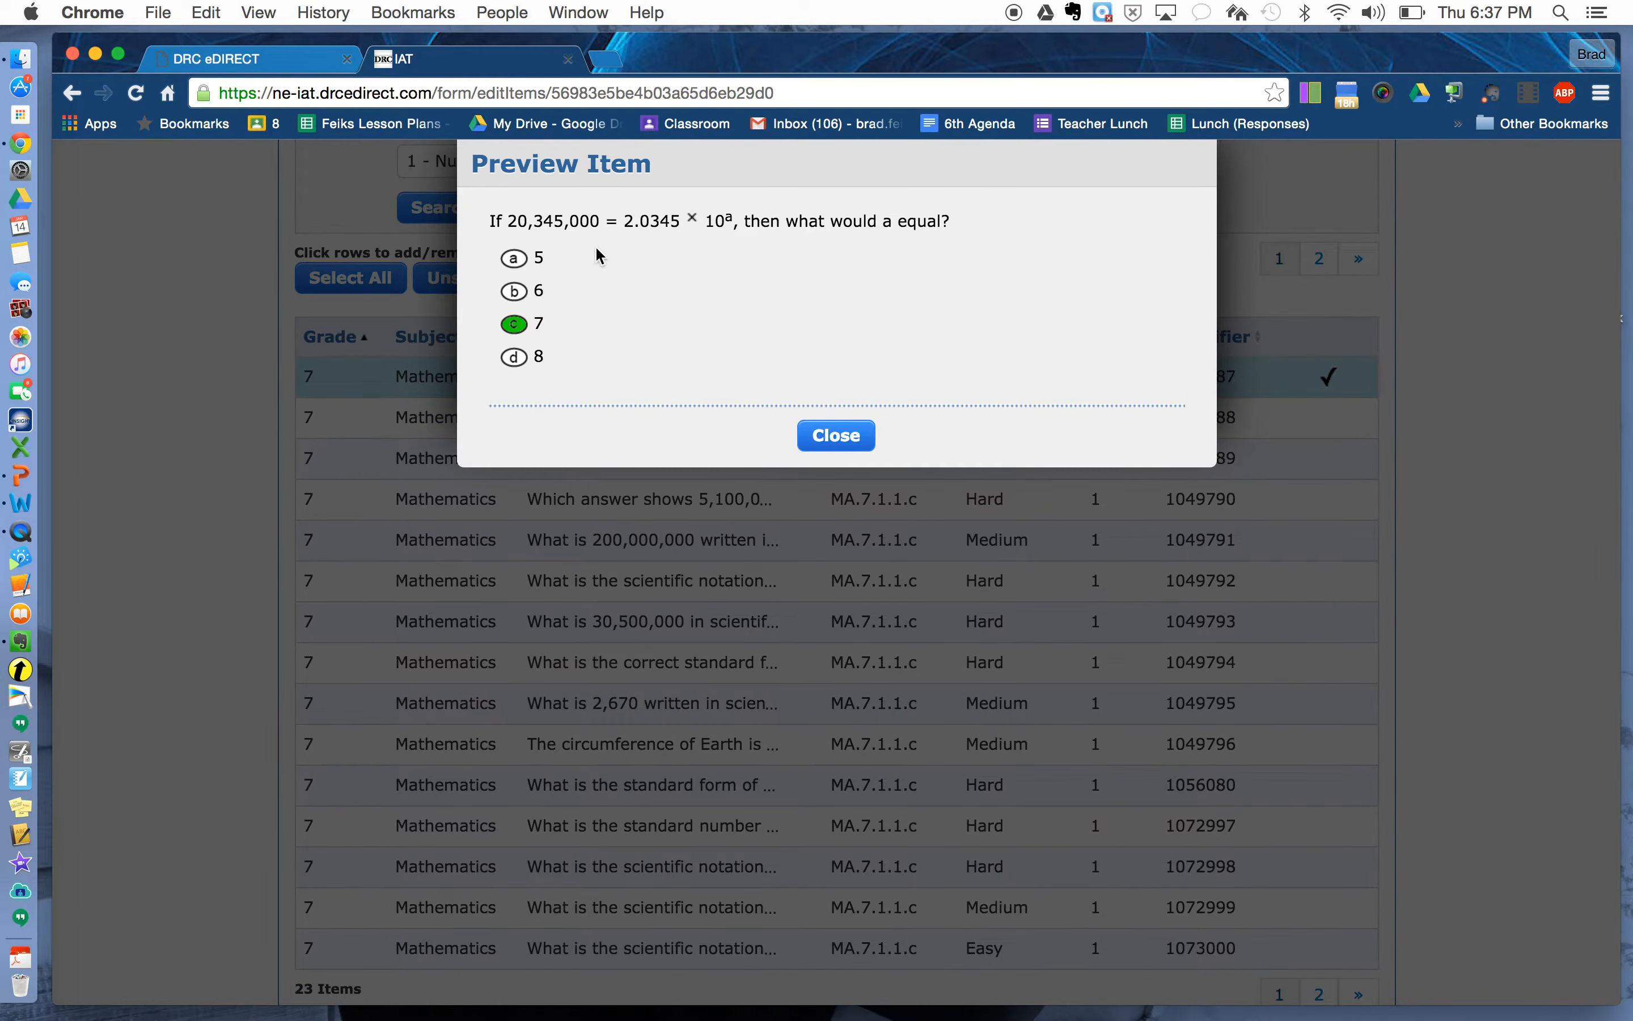
left_click(847, 435)
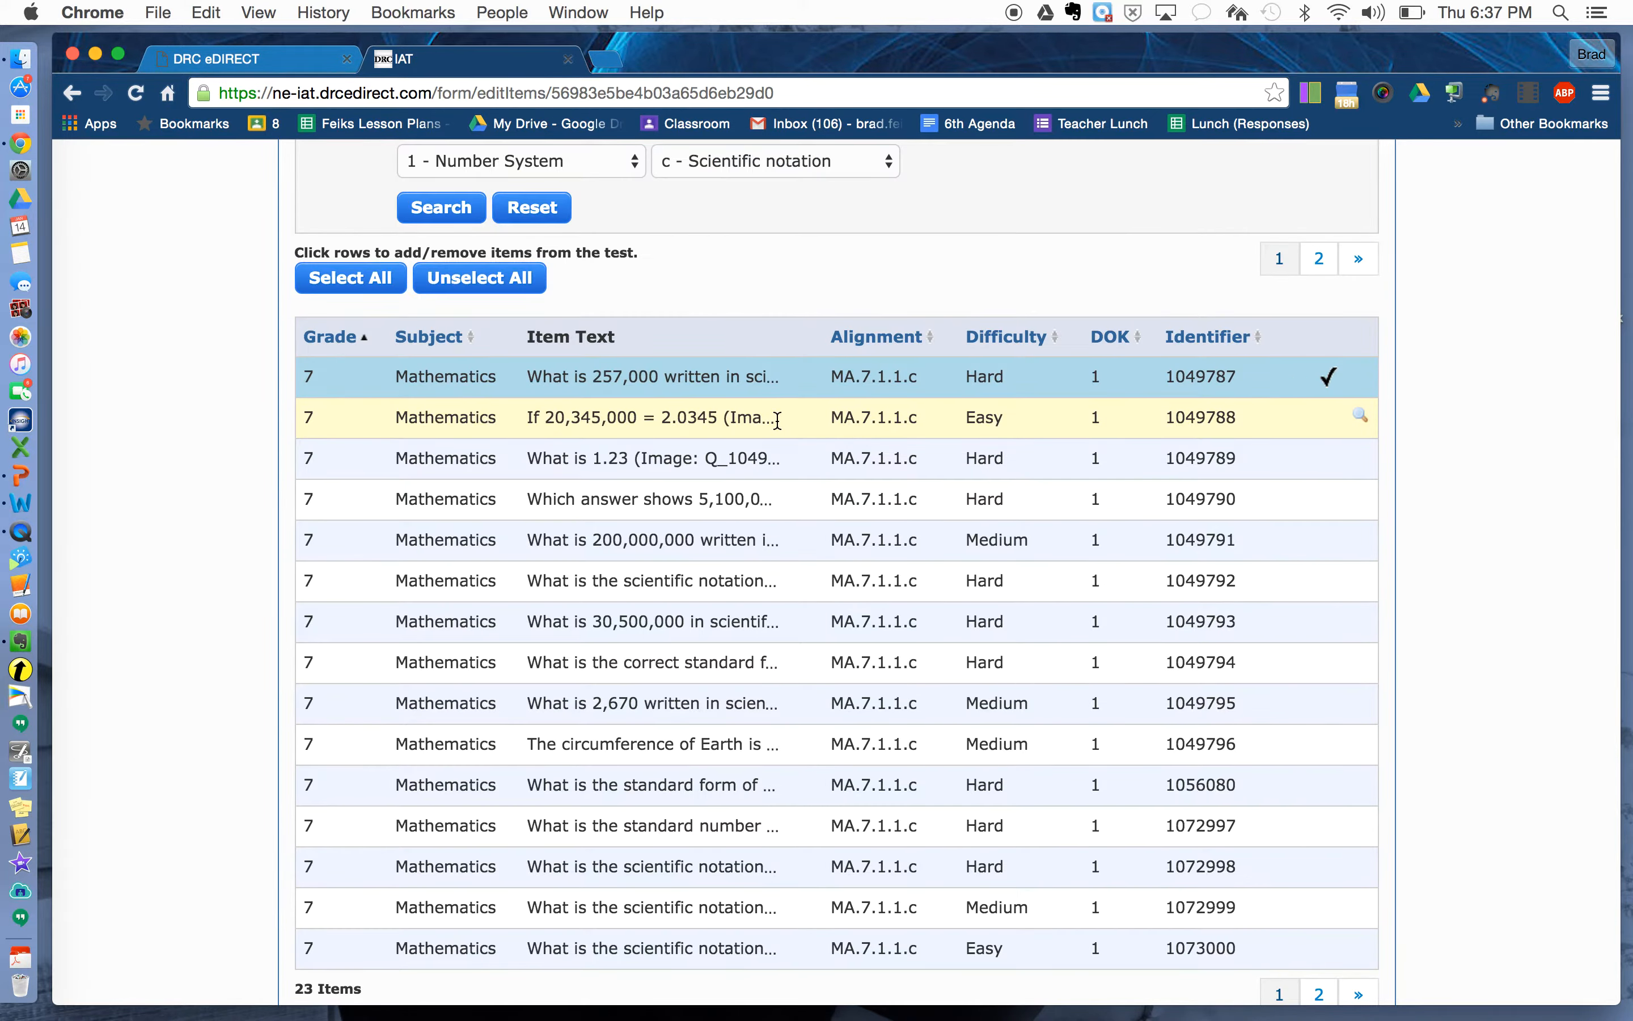
left_click(804, 419)
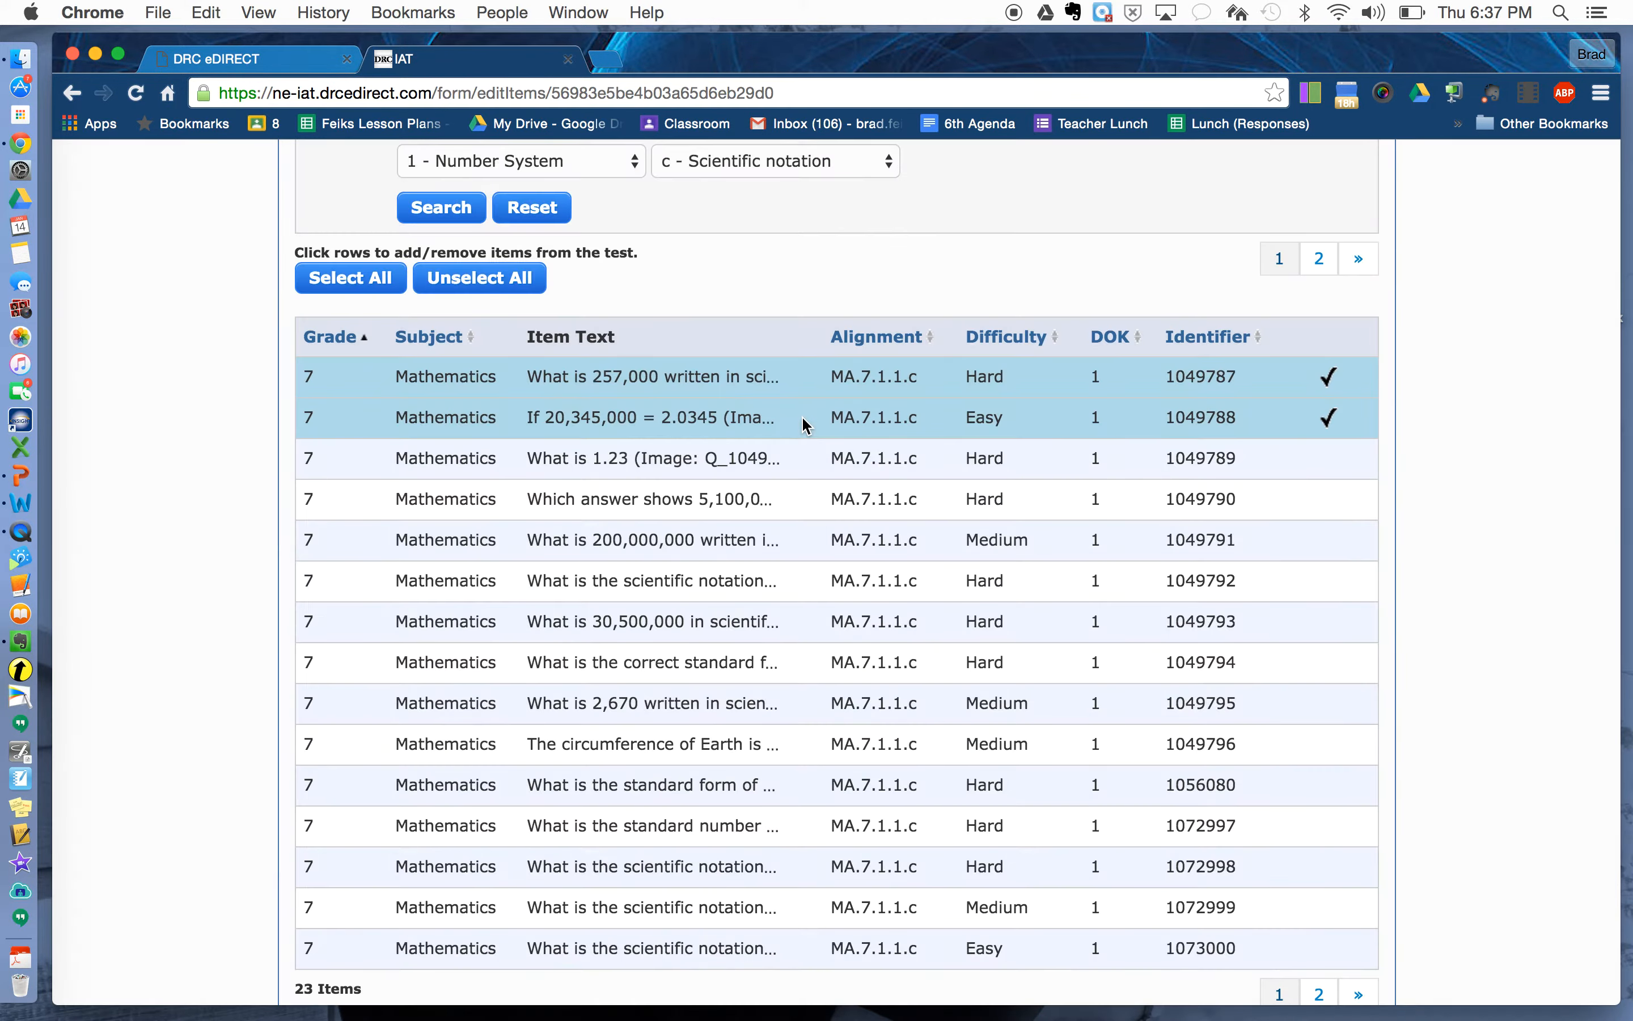
On the second page of results, preview and add the item about 200 elephants, and also add scientific notation item 1073004.
scroll(823, 277, "down", 2)
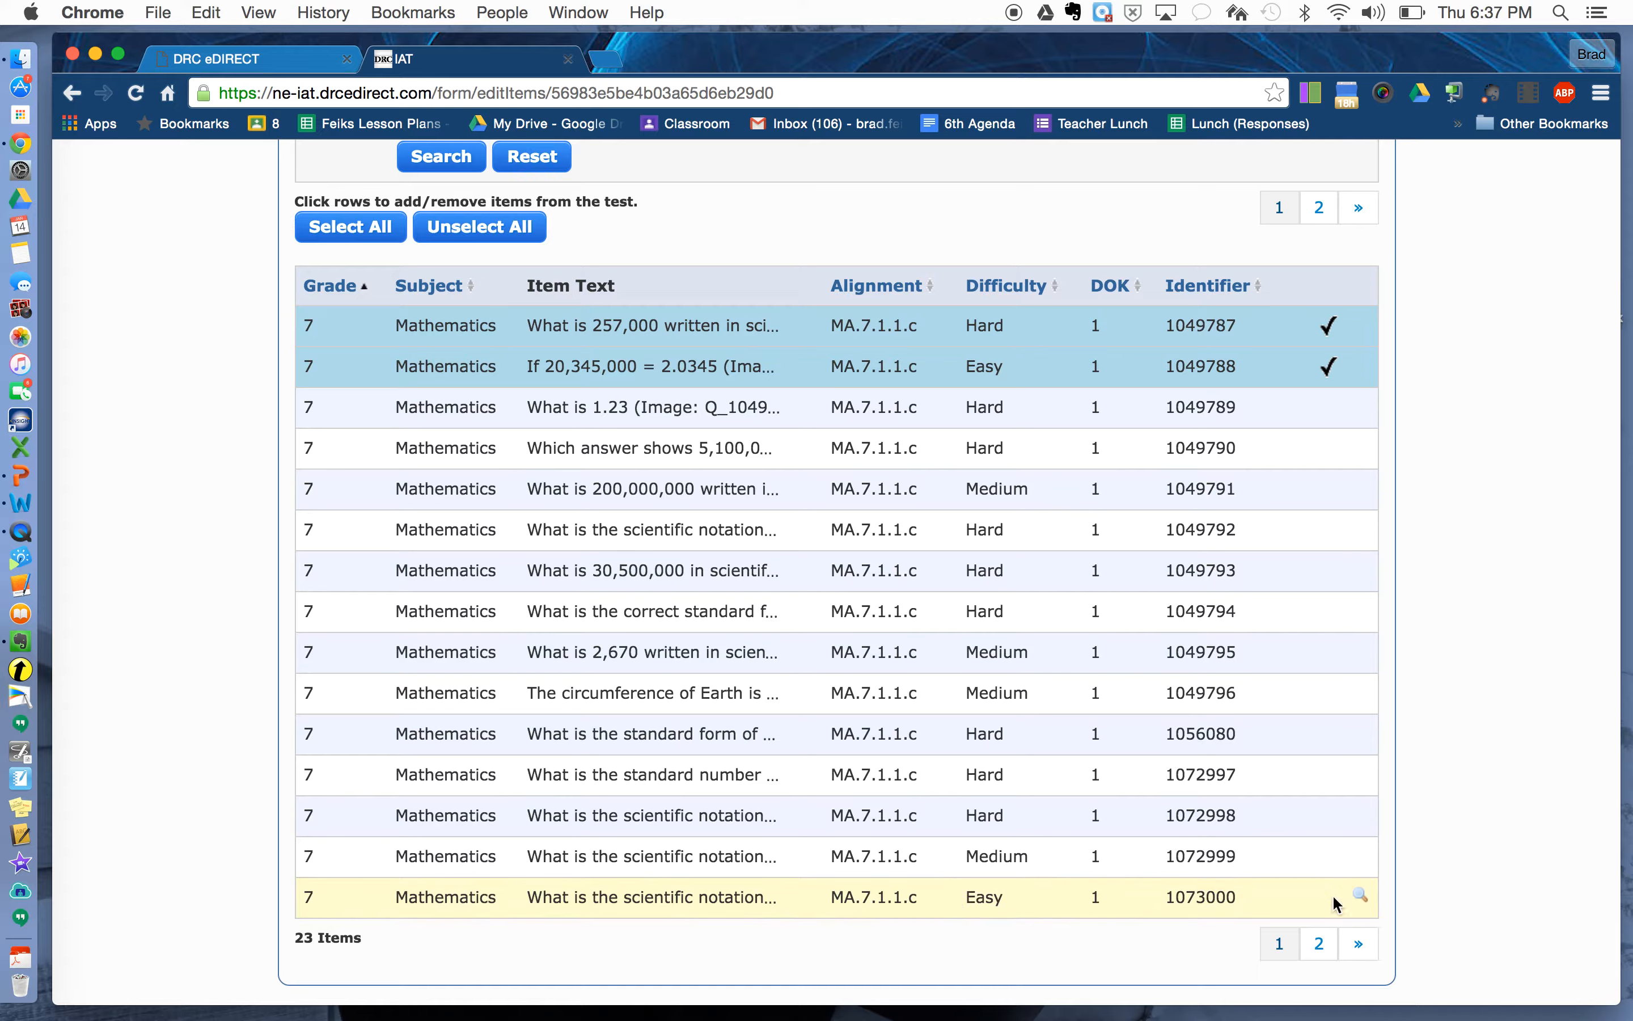
left_click(1320, 946)
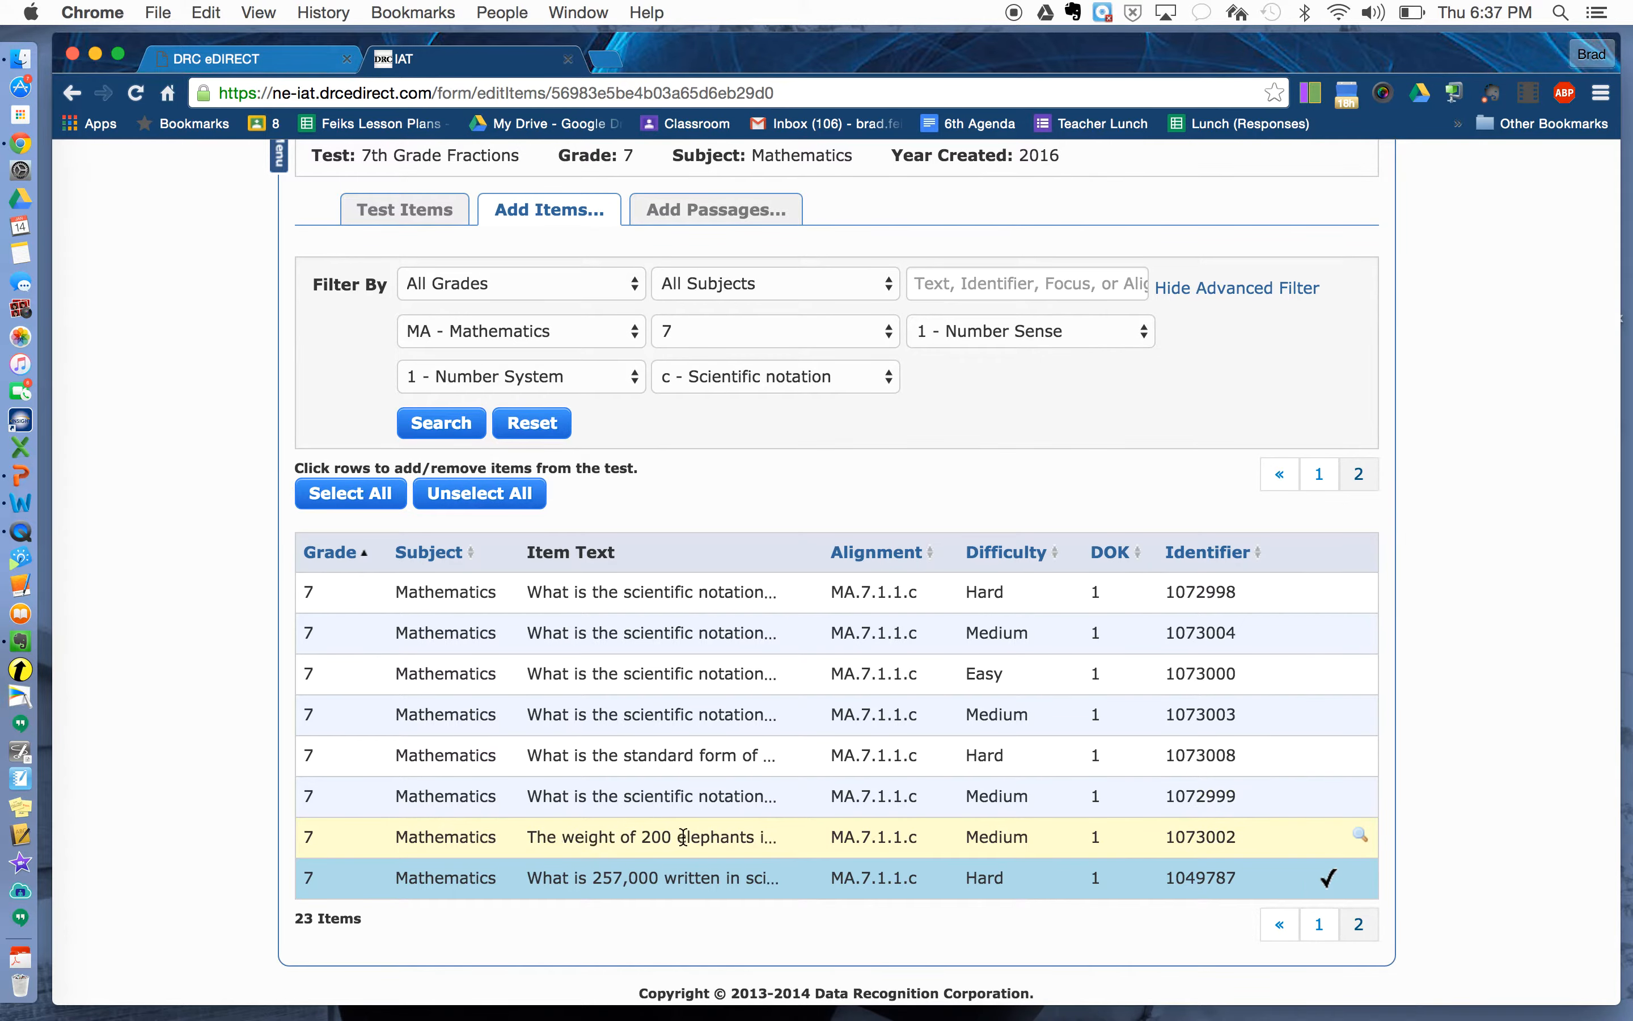
left_click(1359, 840)
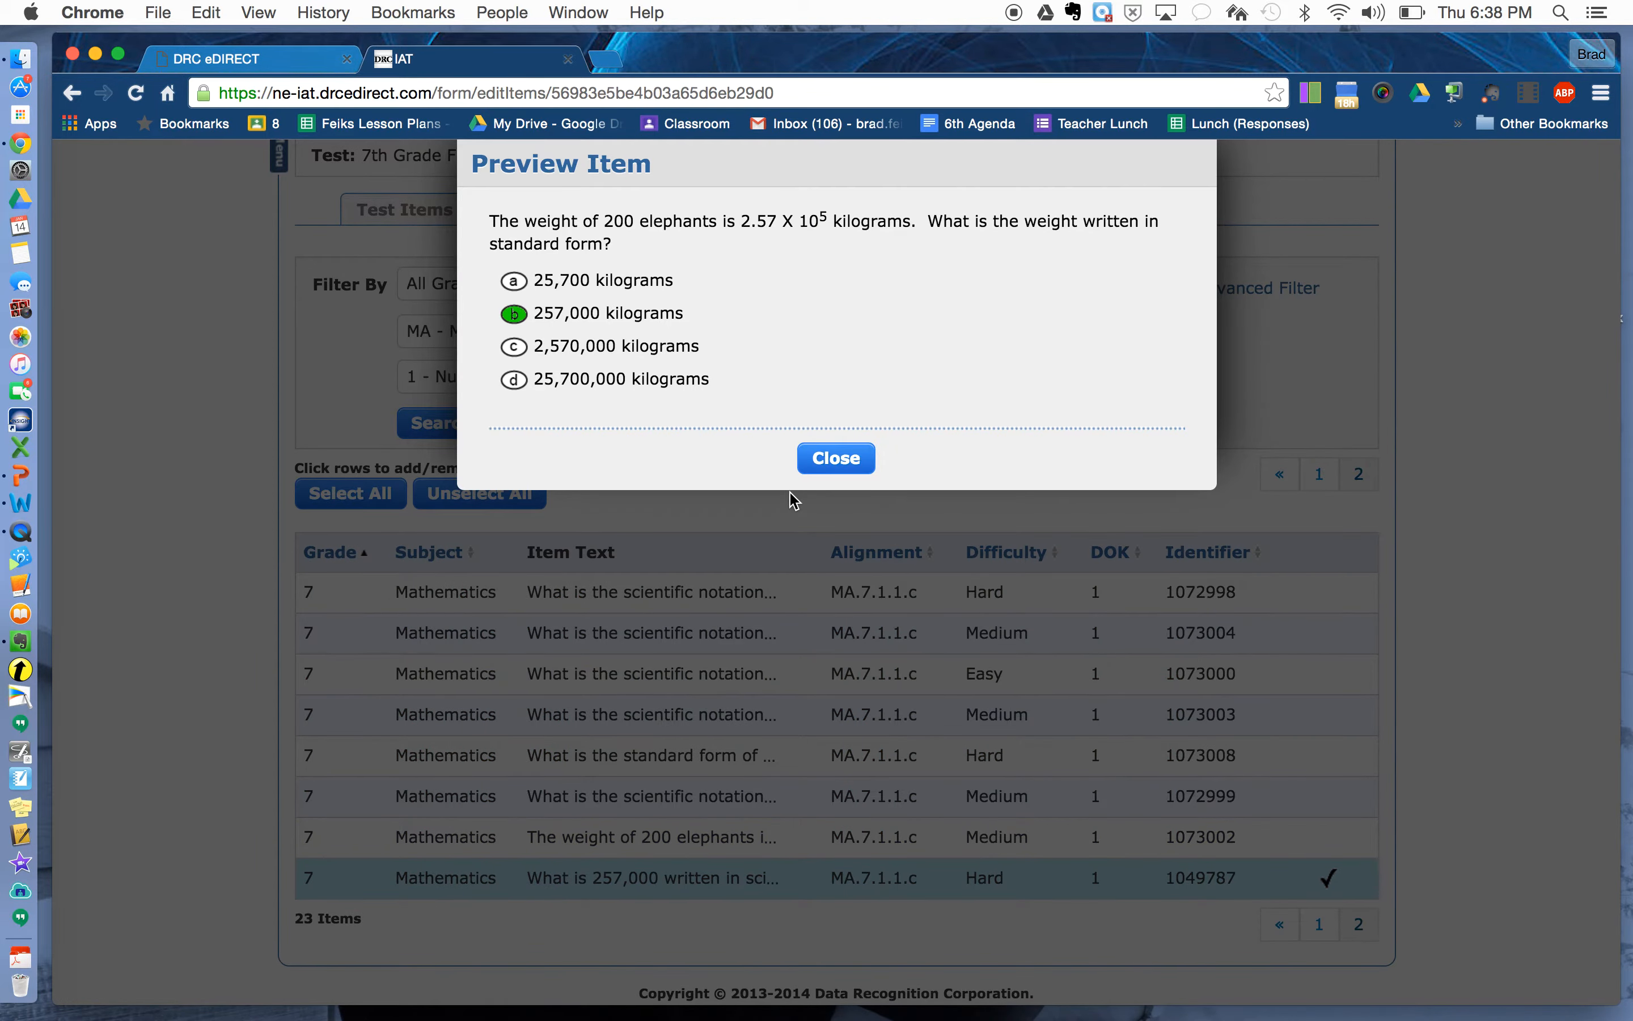
left_click(835, 458)
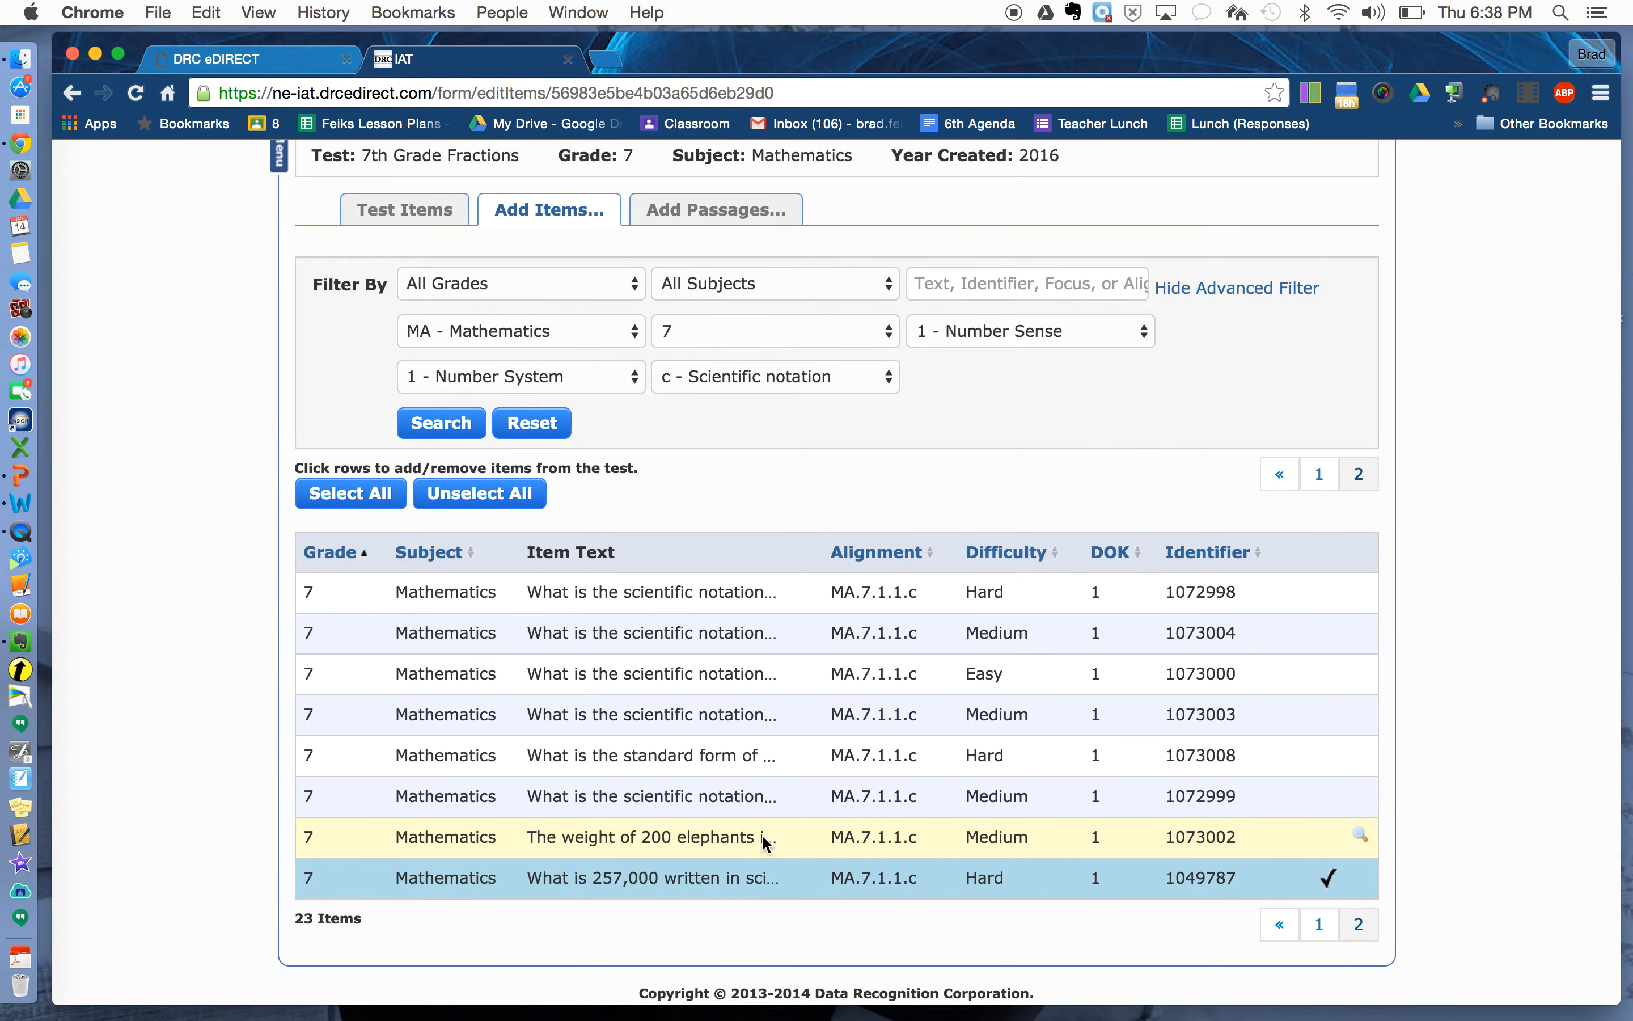
left_click(766, 843)
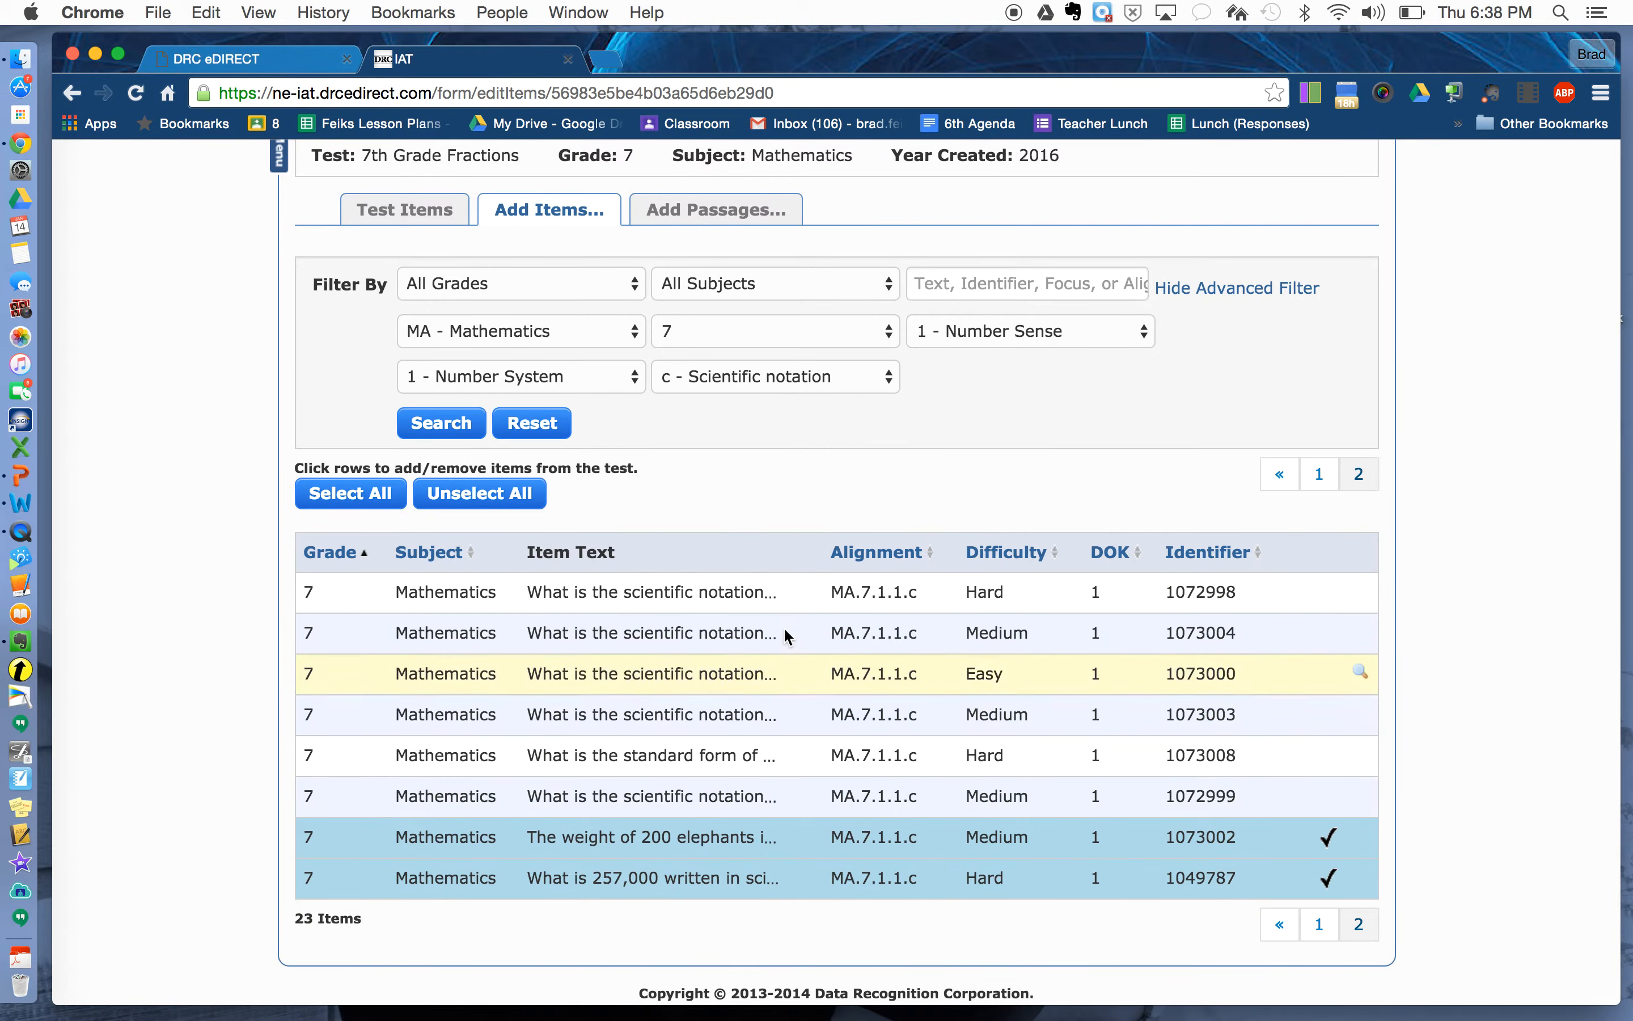
left_click(771, 631)
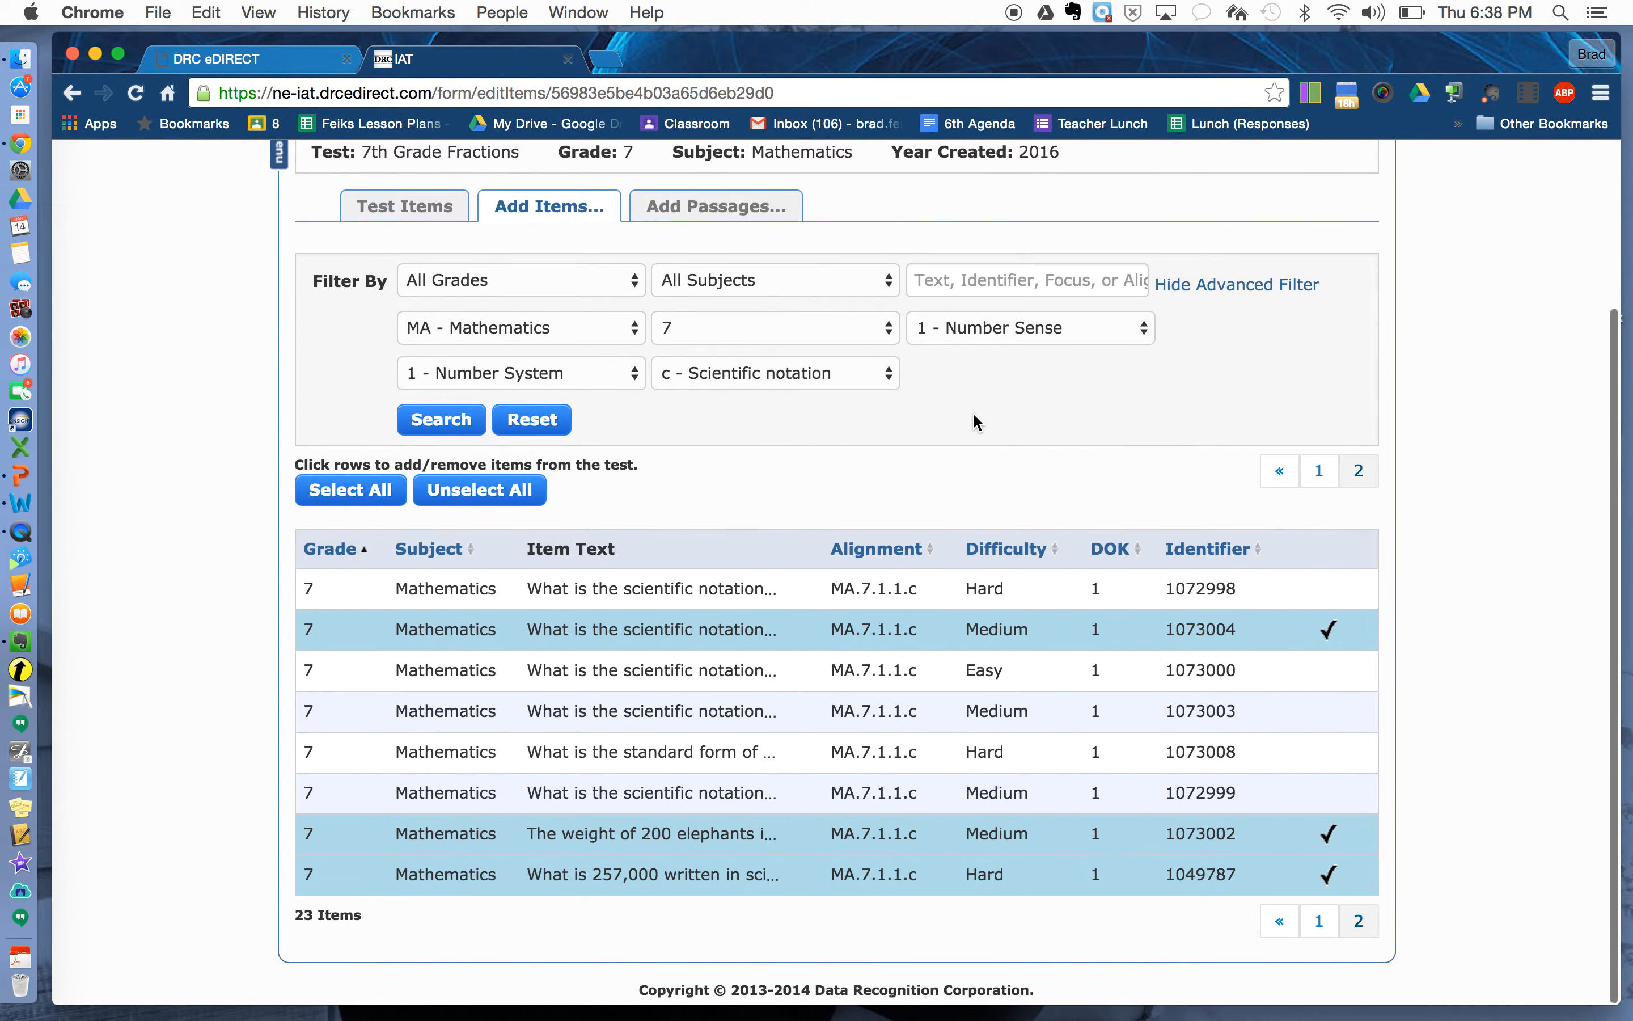
Show the items chosen for the test, shuffle their order and finish editing the items.
scroll(978, 423, "up", 5)
scroll(919, 584, "down", 2)
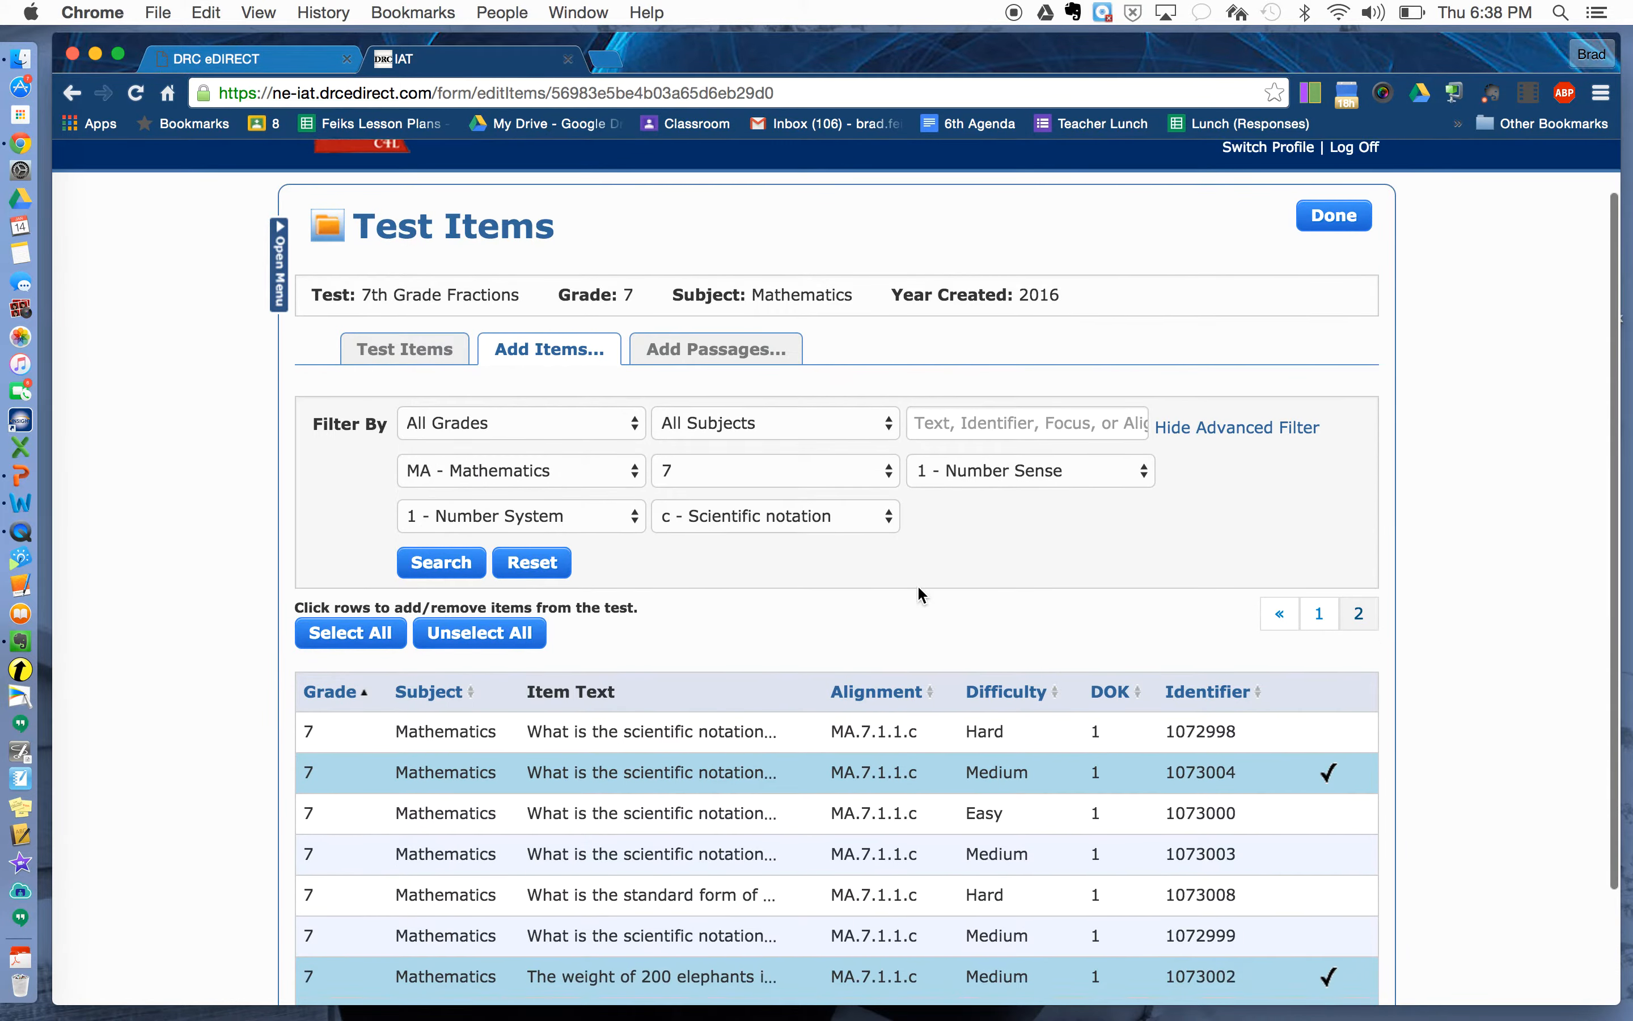
scroll(919, 588, "up", 1)
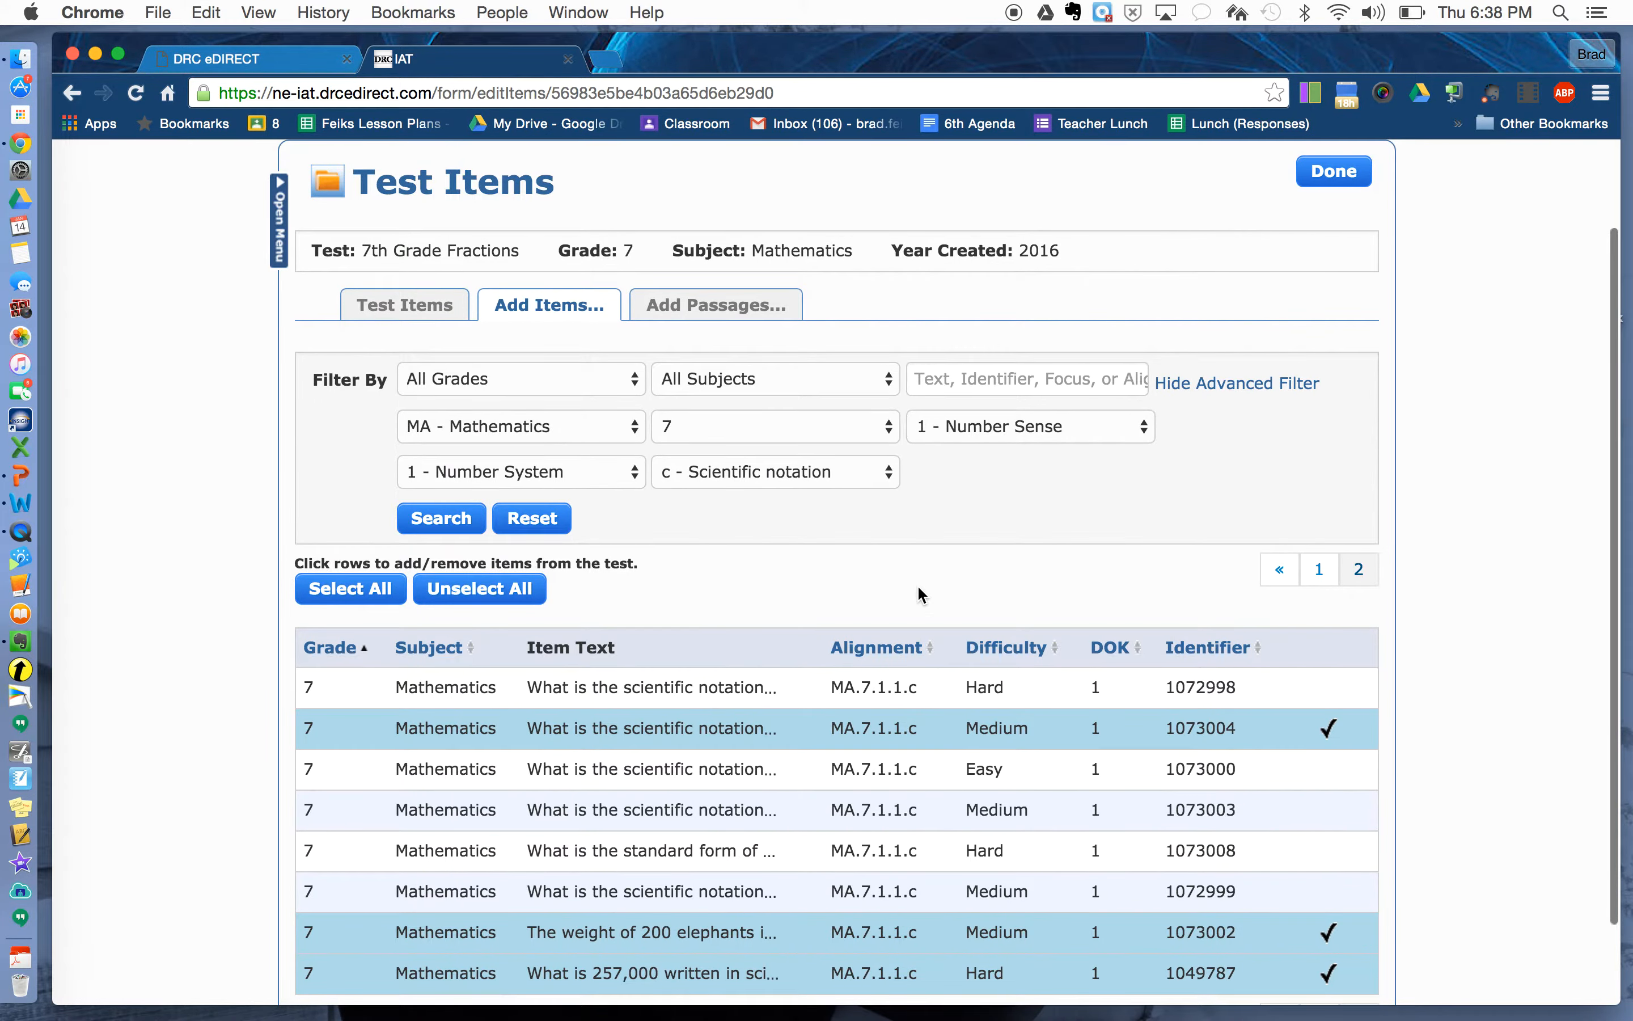
left_click(415, 308)
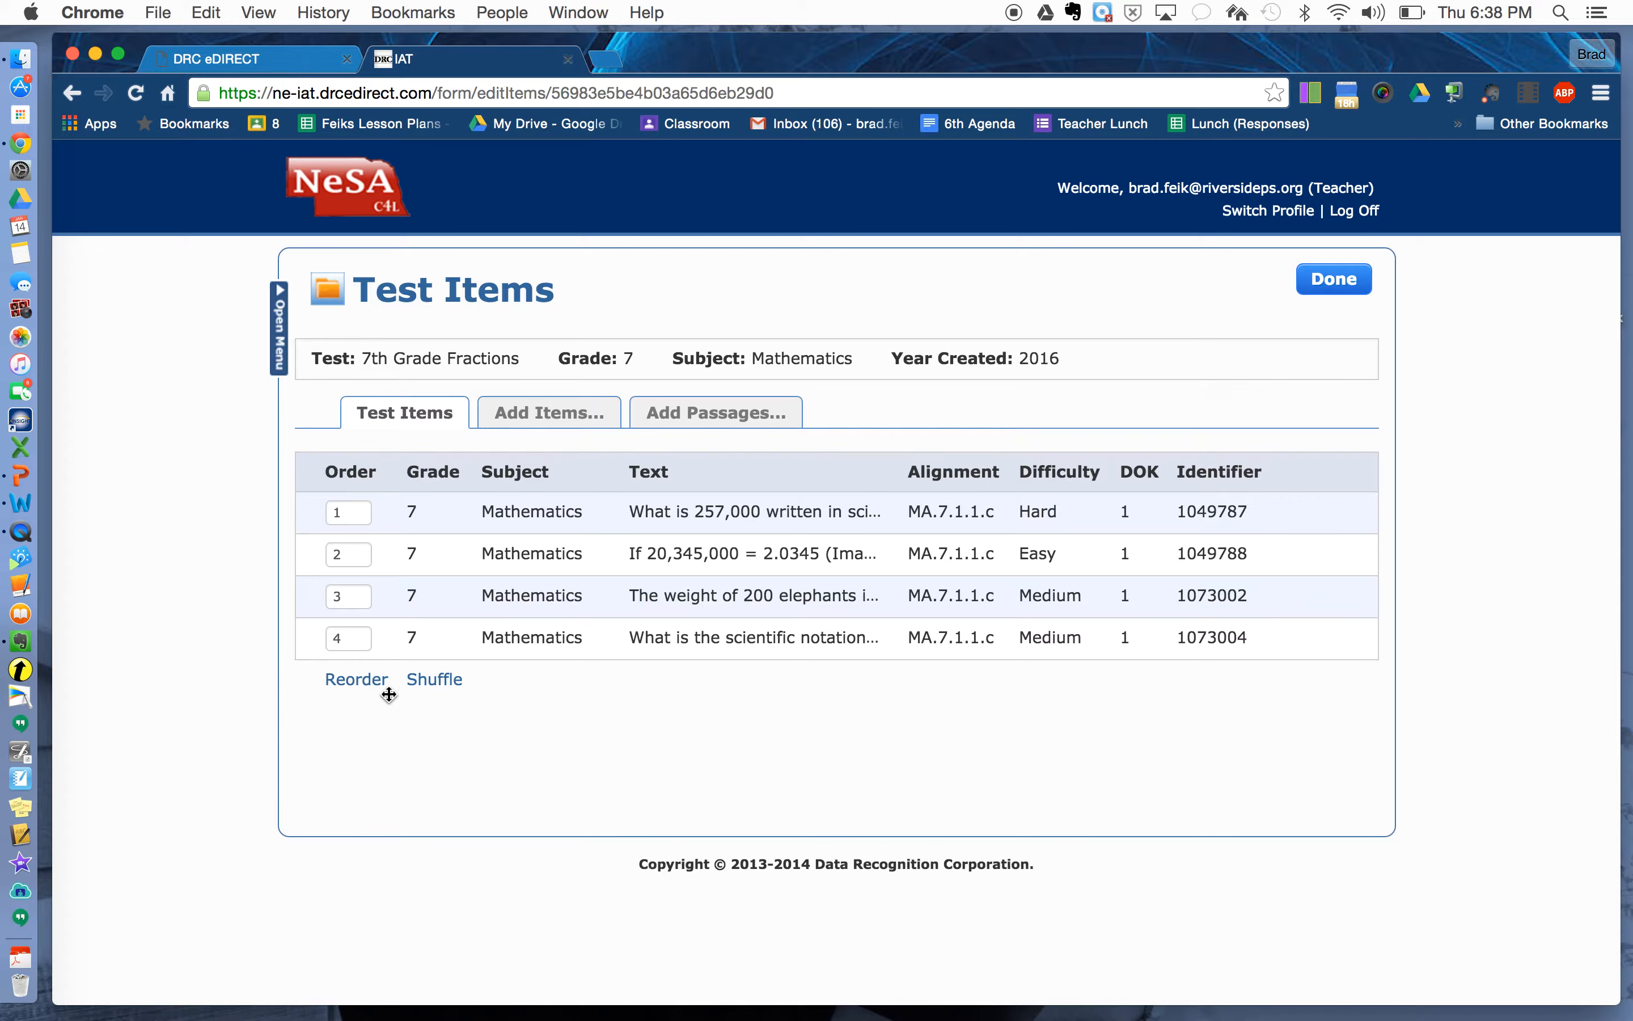
left_click(415, 688)
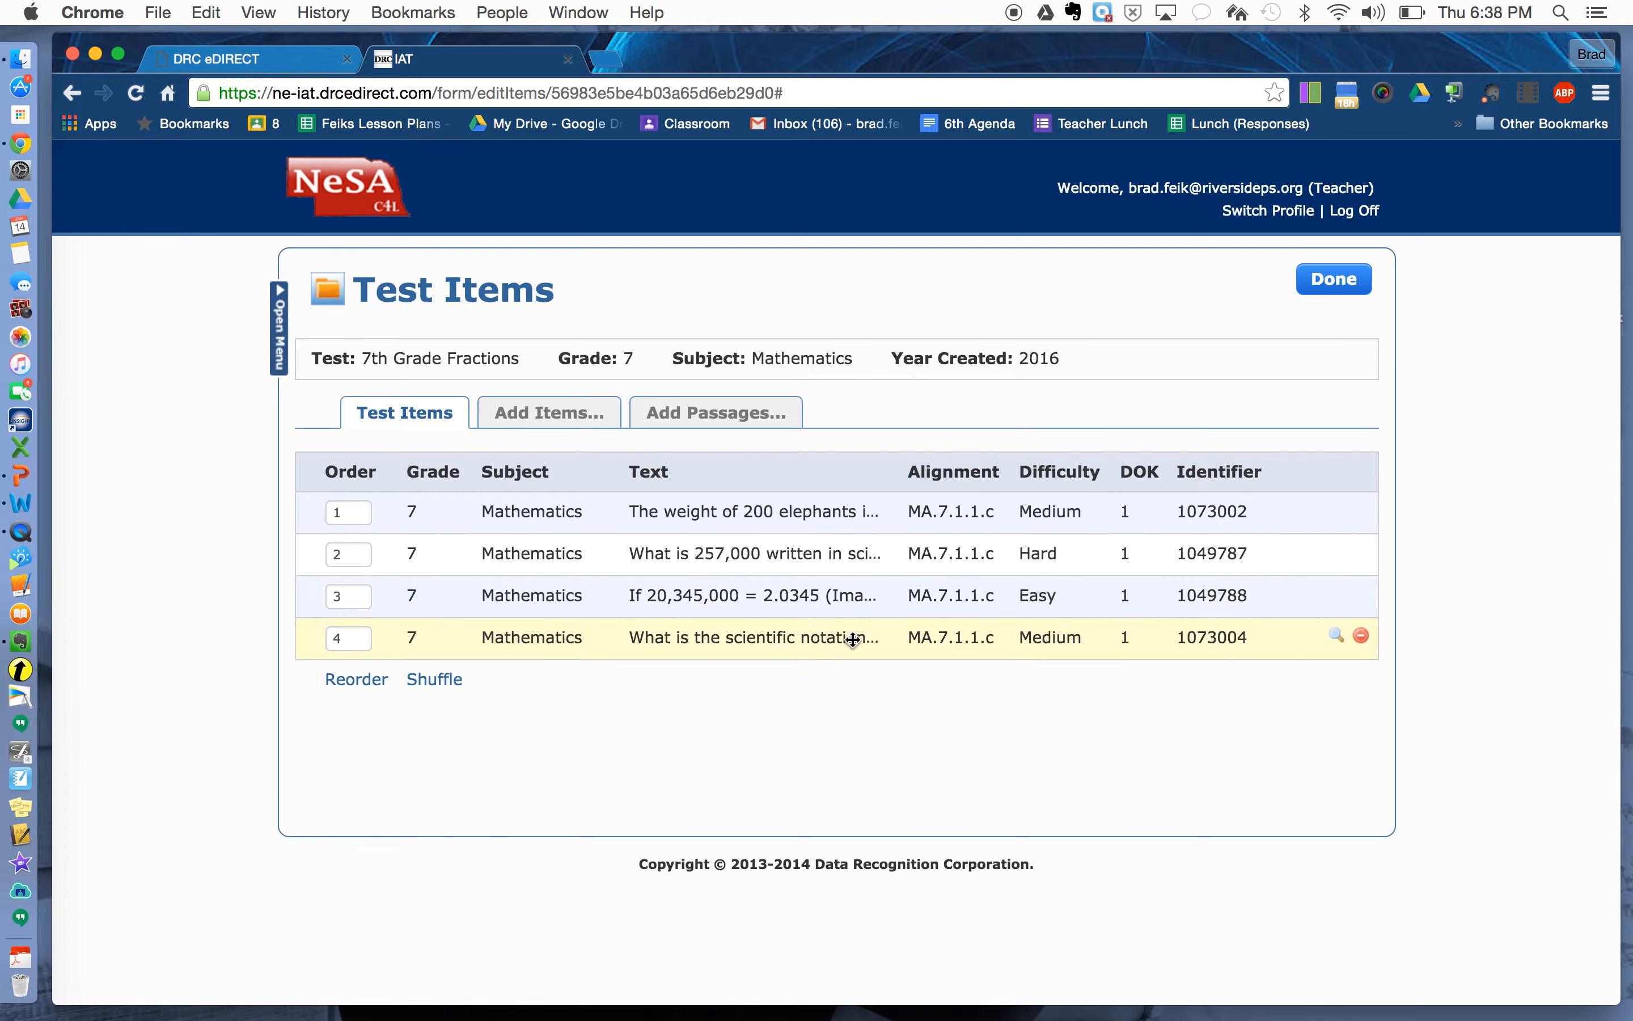
left_click(1327, 297)
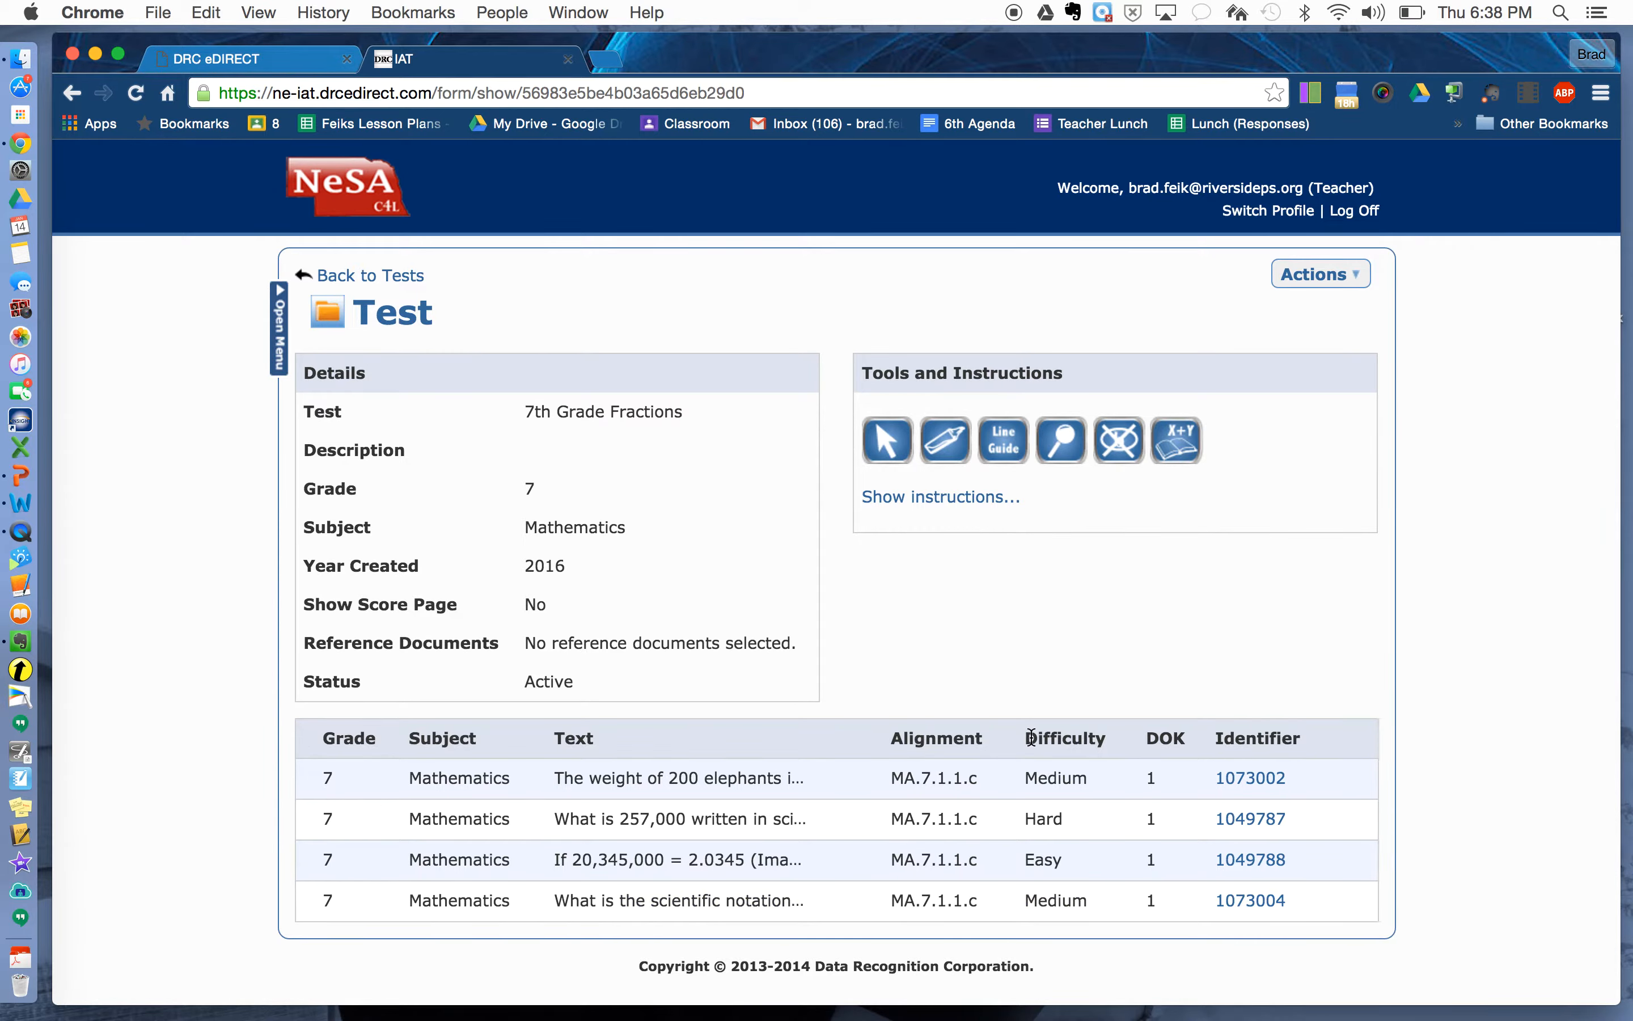
Open a preview of the 7th Grade Fractions test.
left_click(1328, 272)
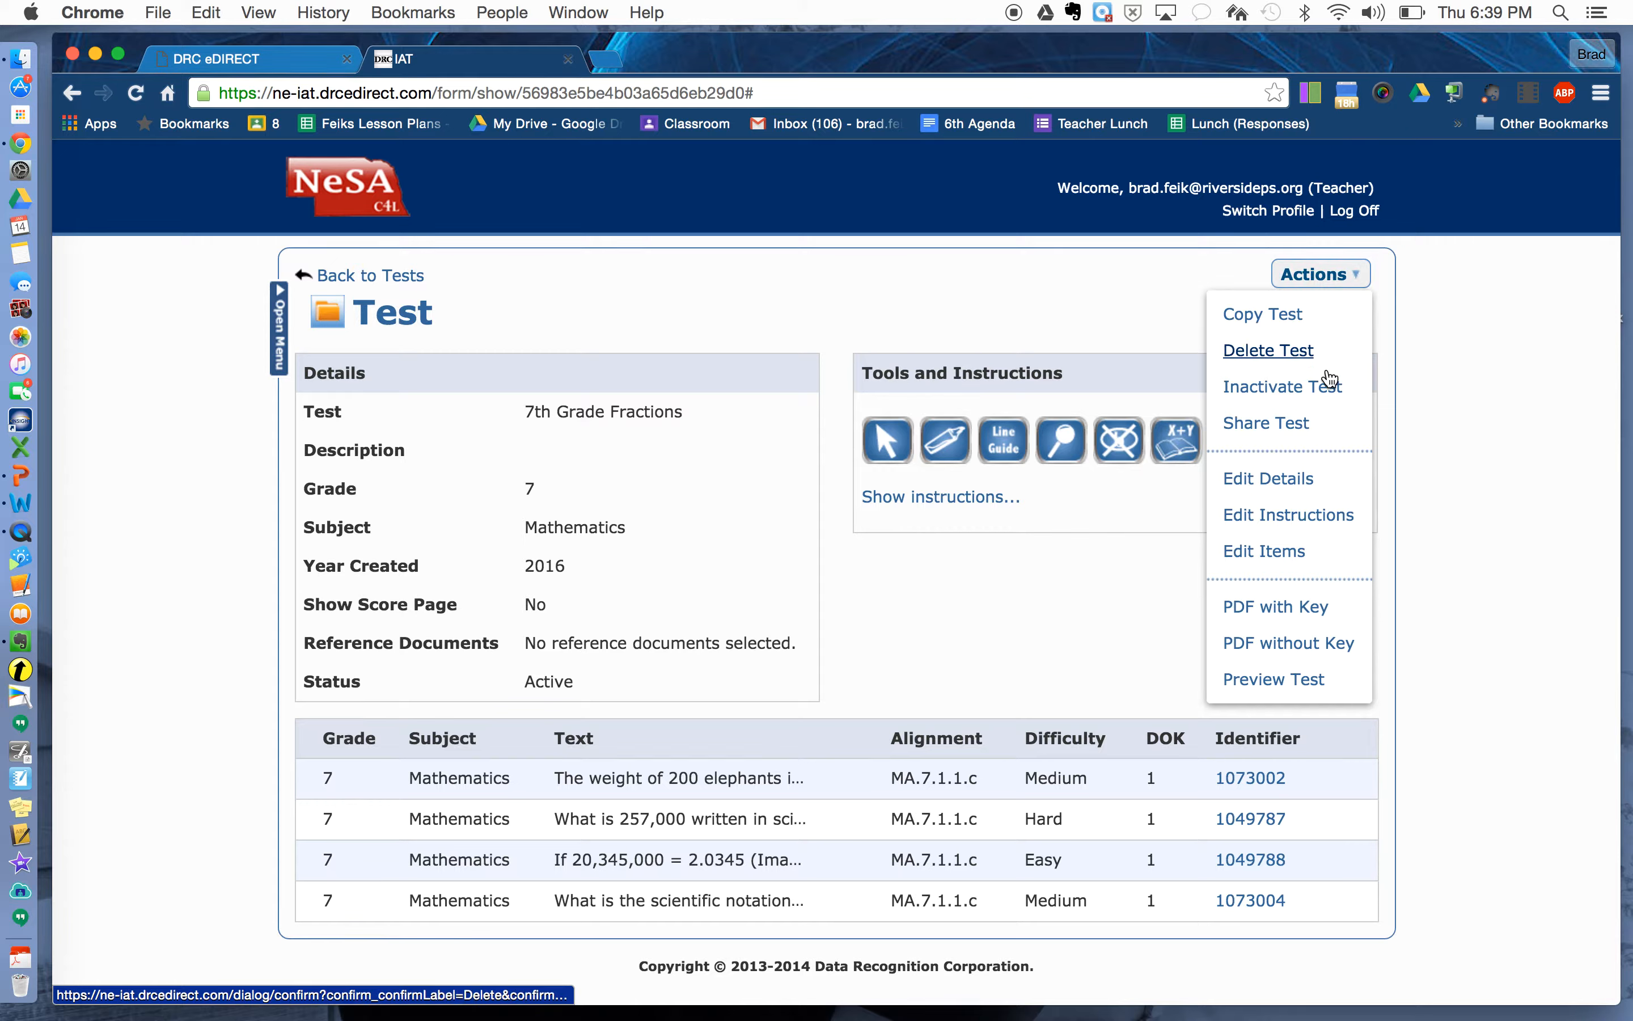
left_click(1314, 687)
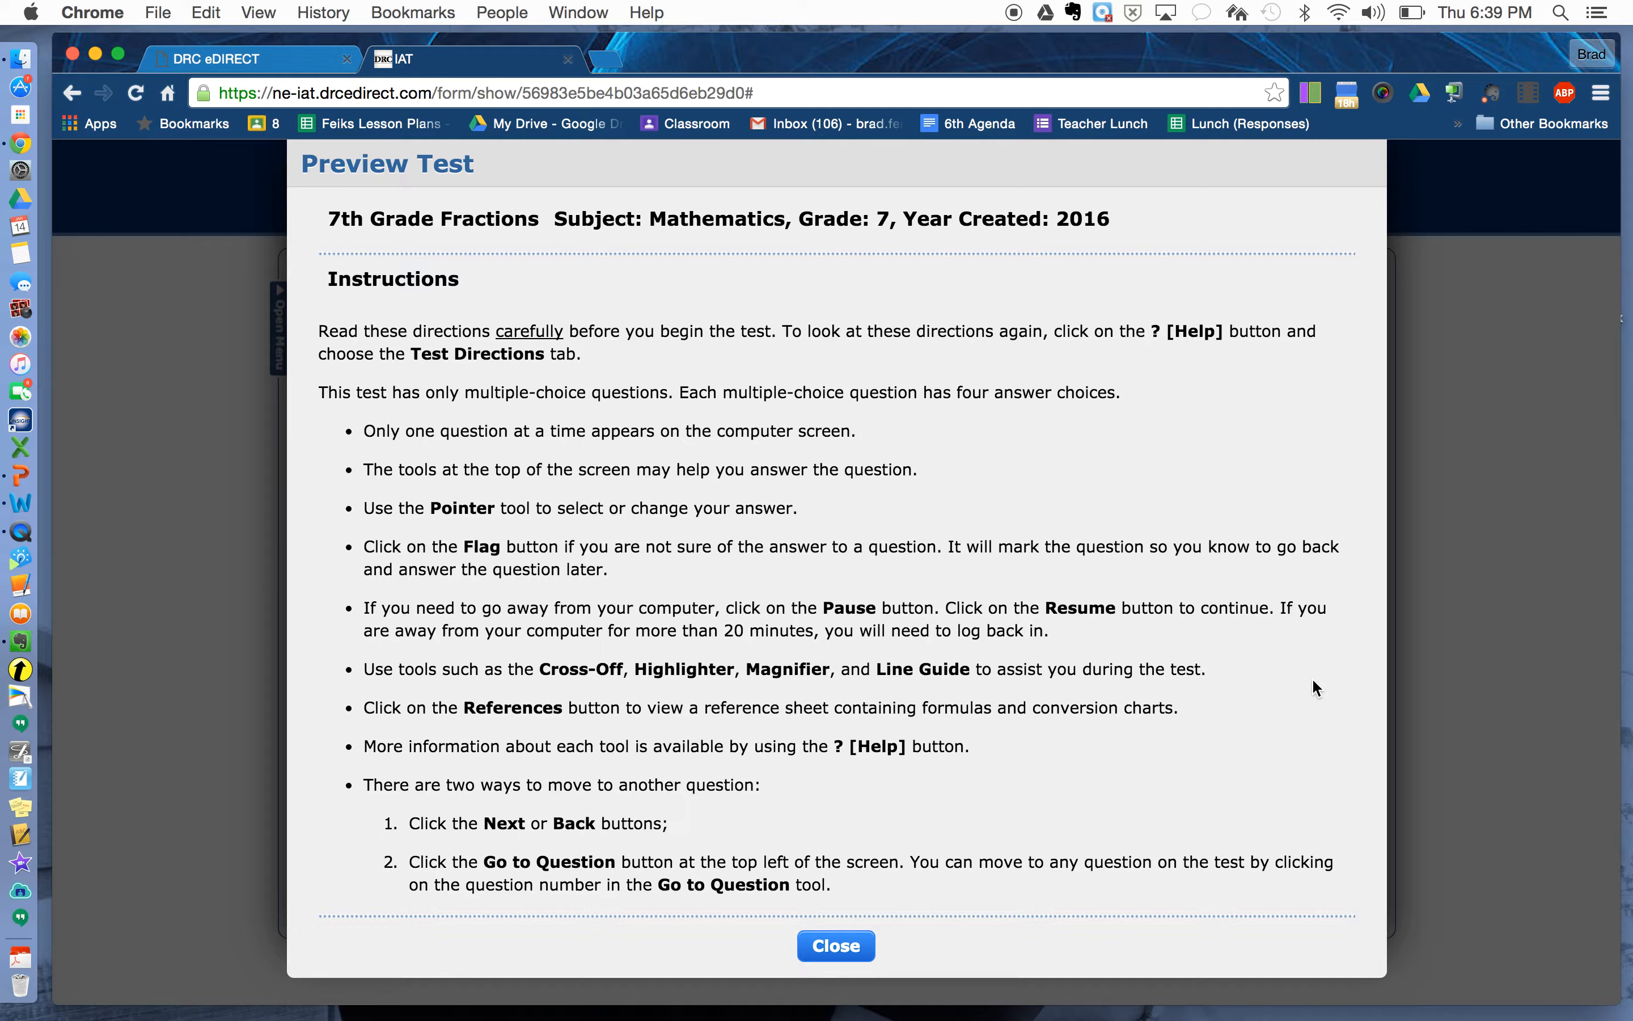
Read through the previewed test's instructions and all its questions with marked answers, then close the preview.
scroll(1100, 642, "down", 2)
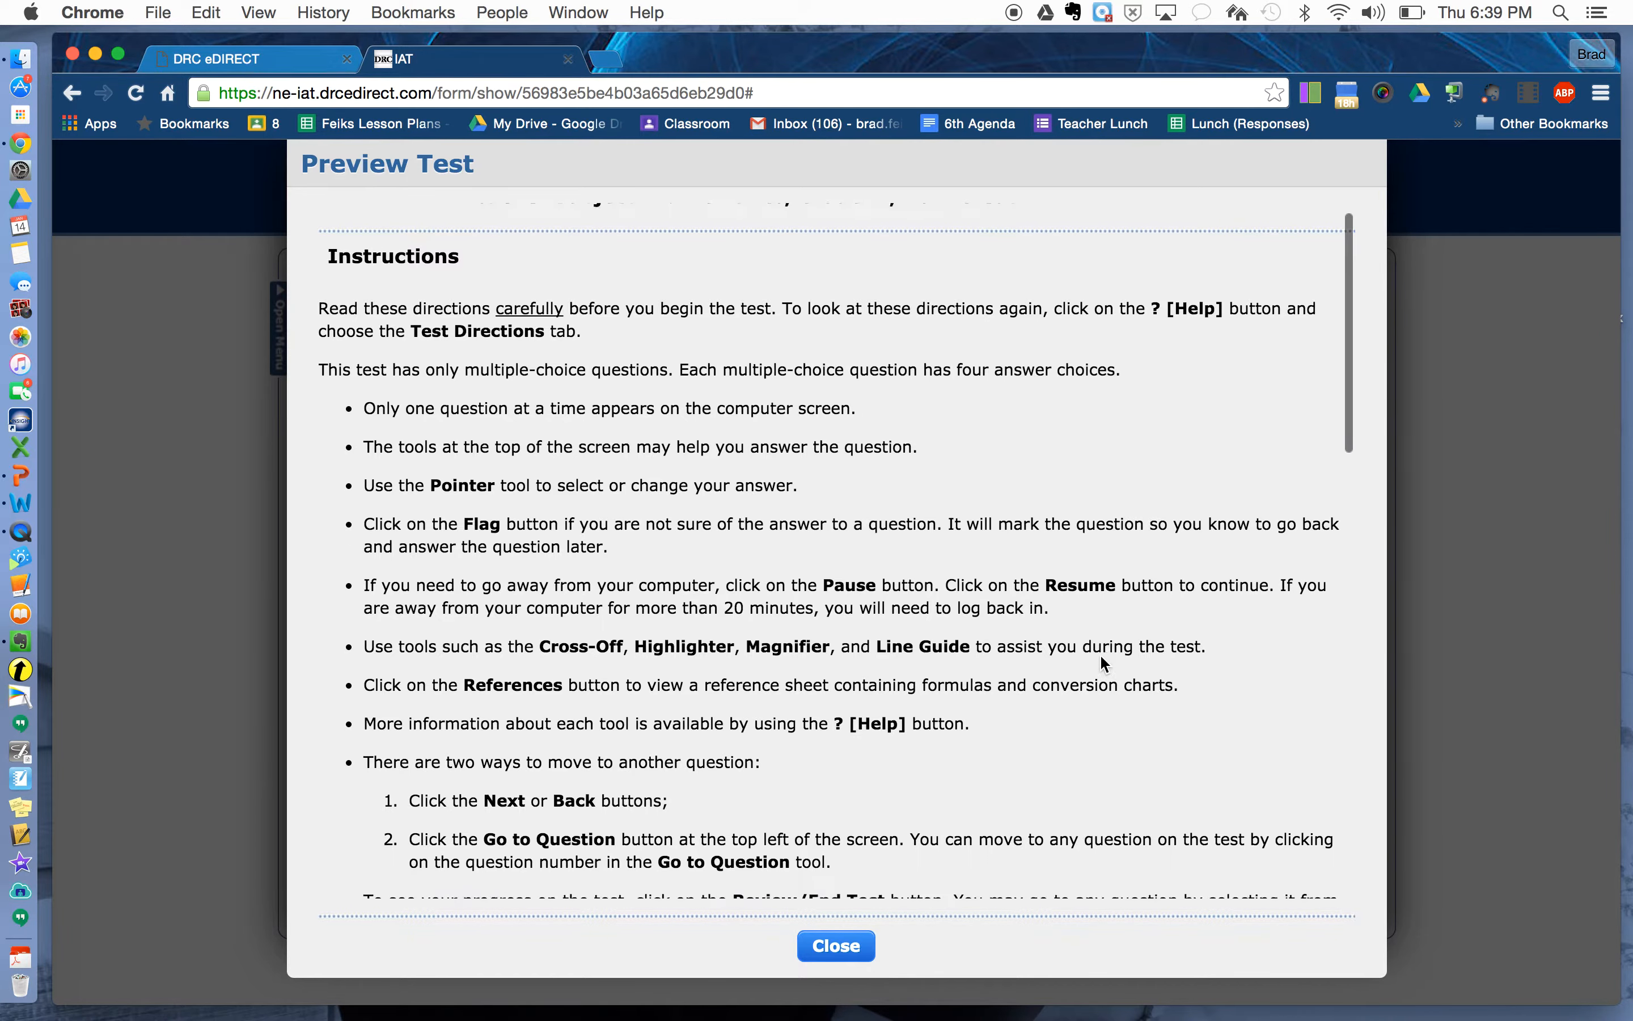
scroll(1101, 656, "down", 5)
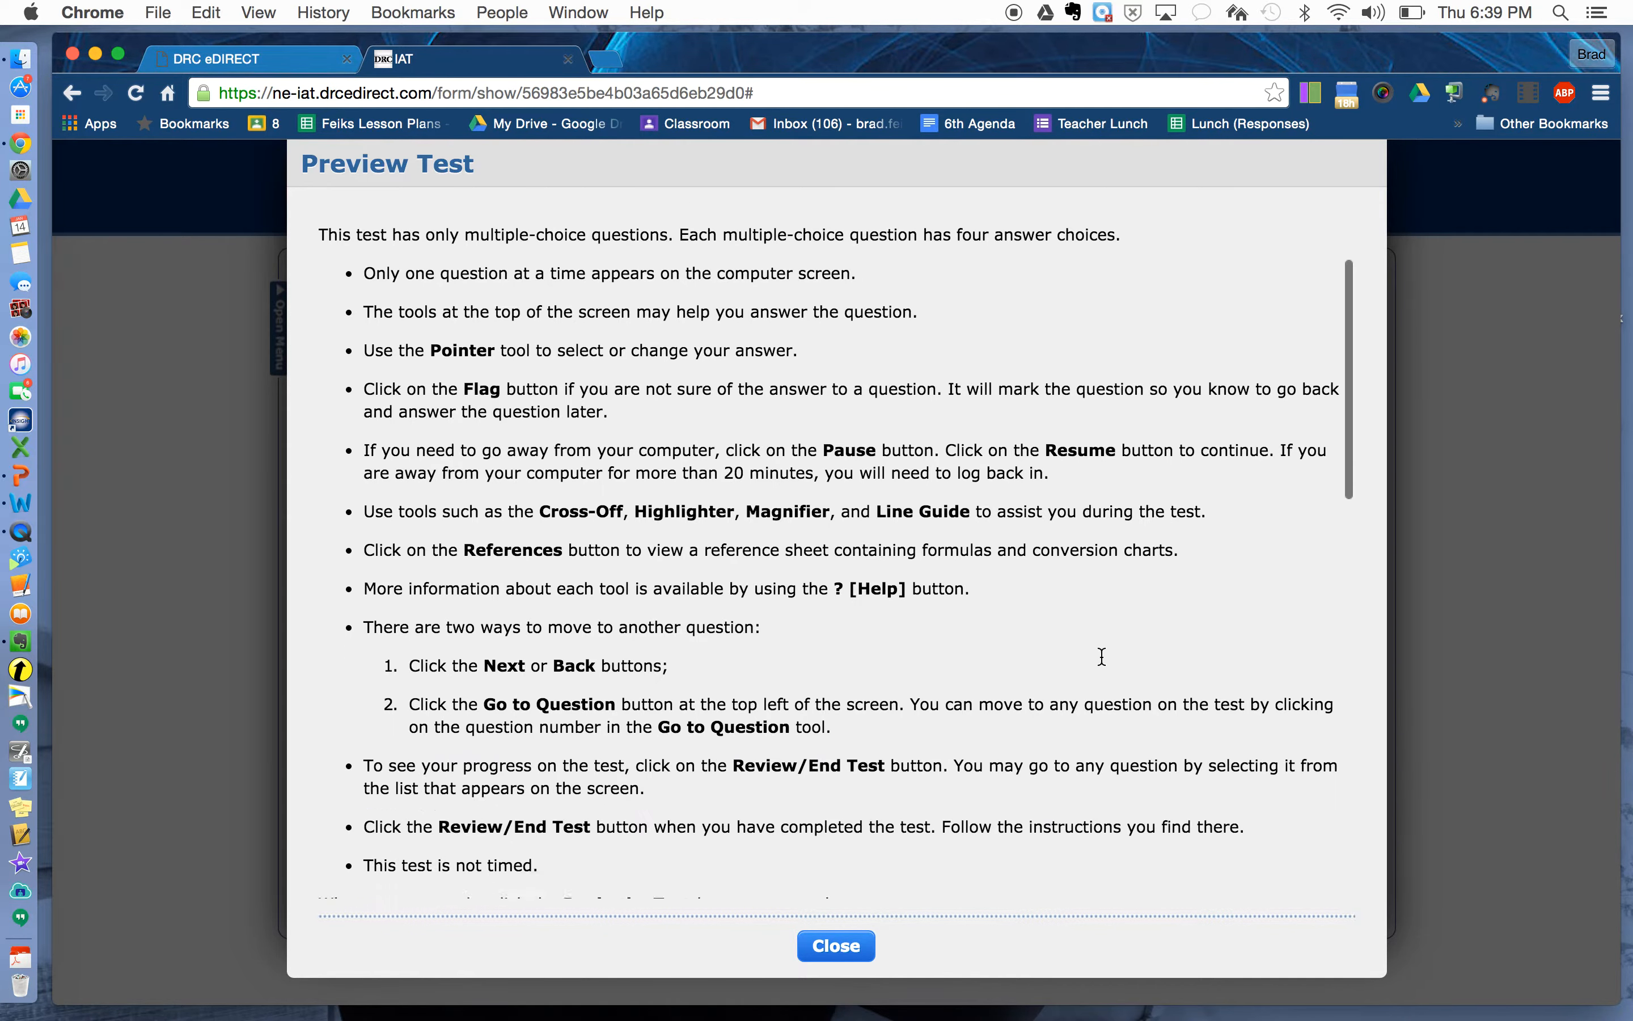
scroll(1101, 656, "down", 15)
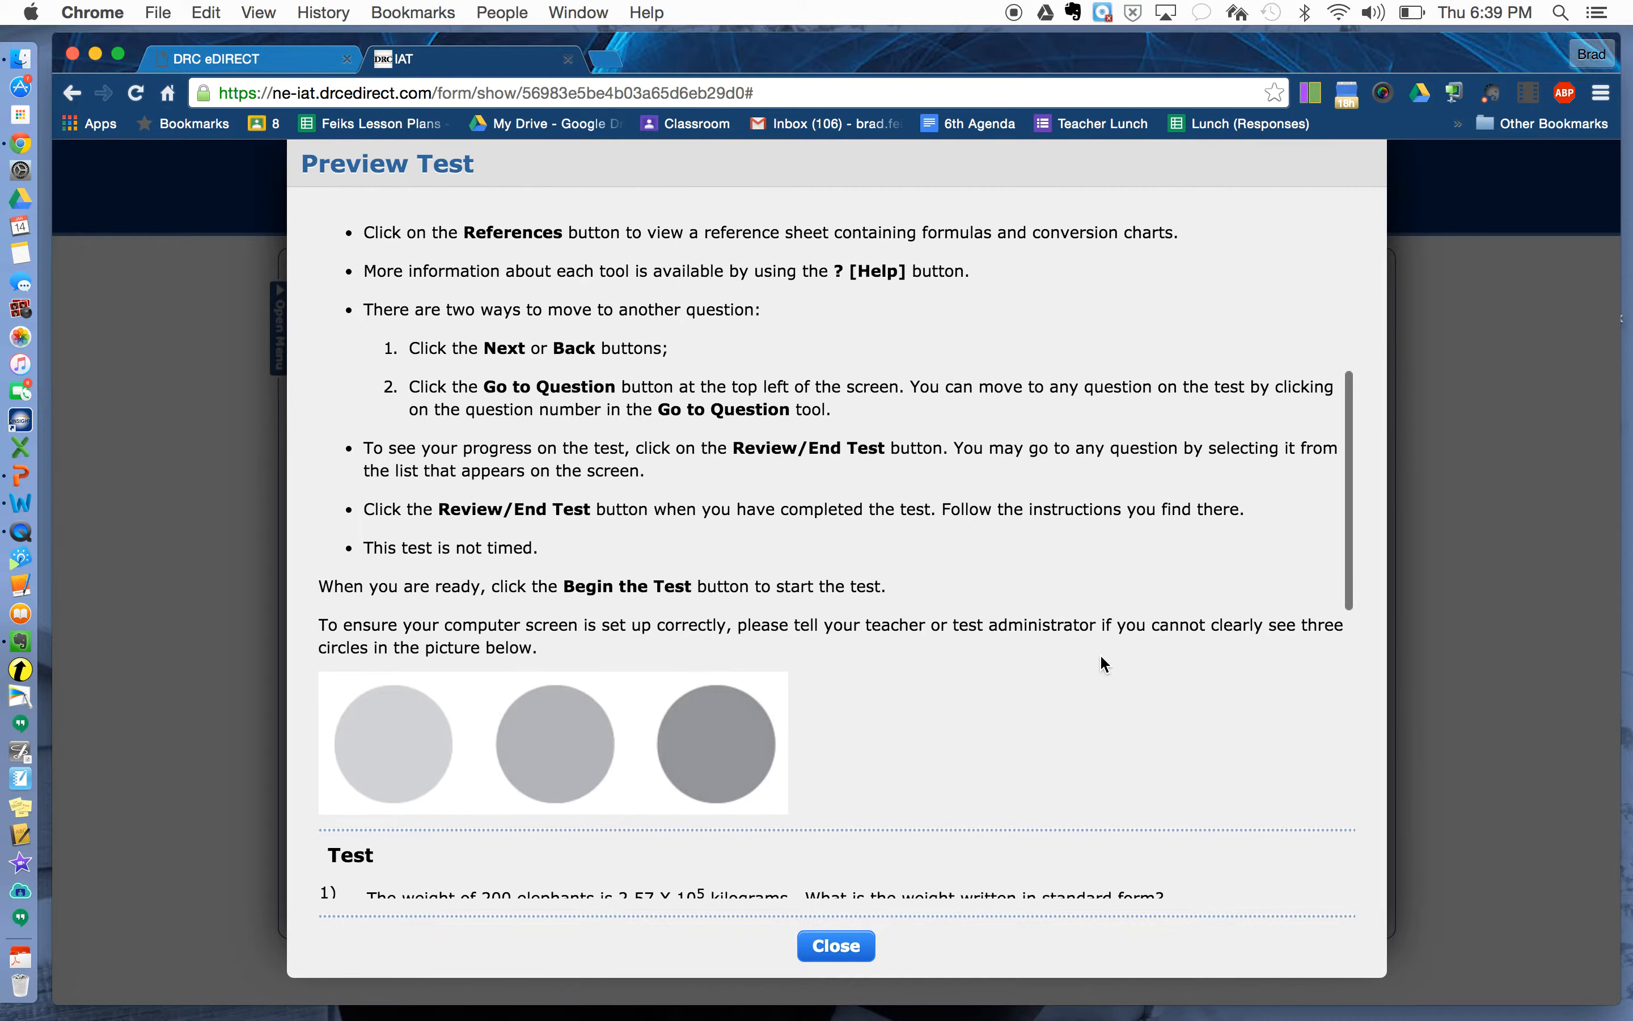
scroll(1101, 657, "down", 8)
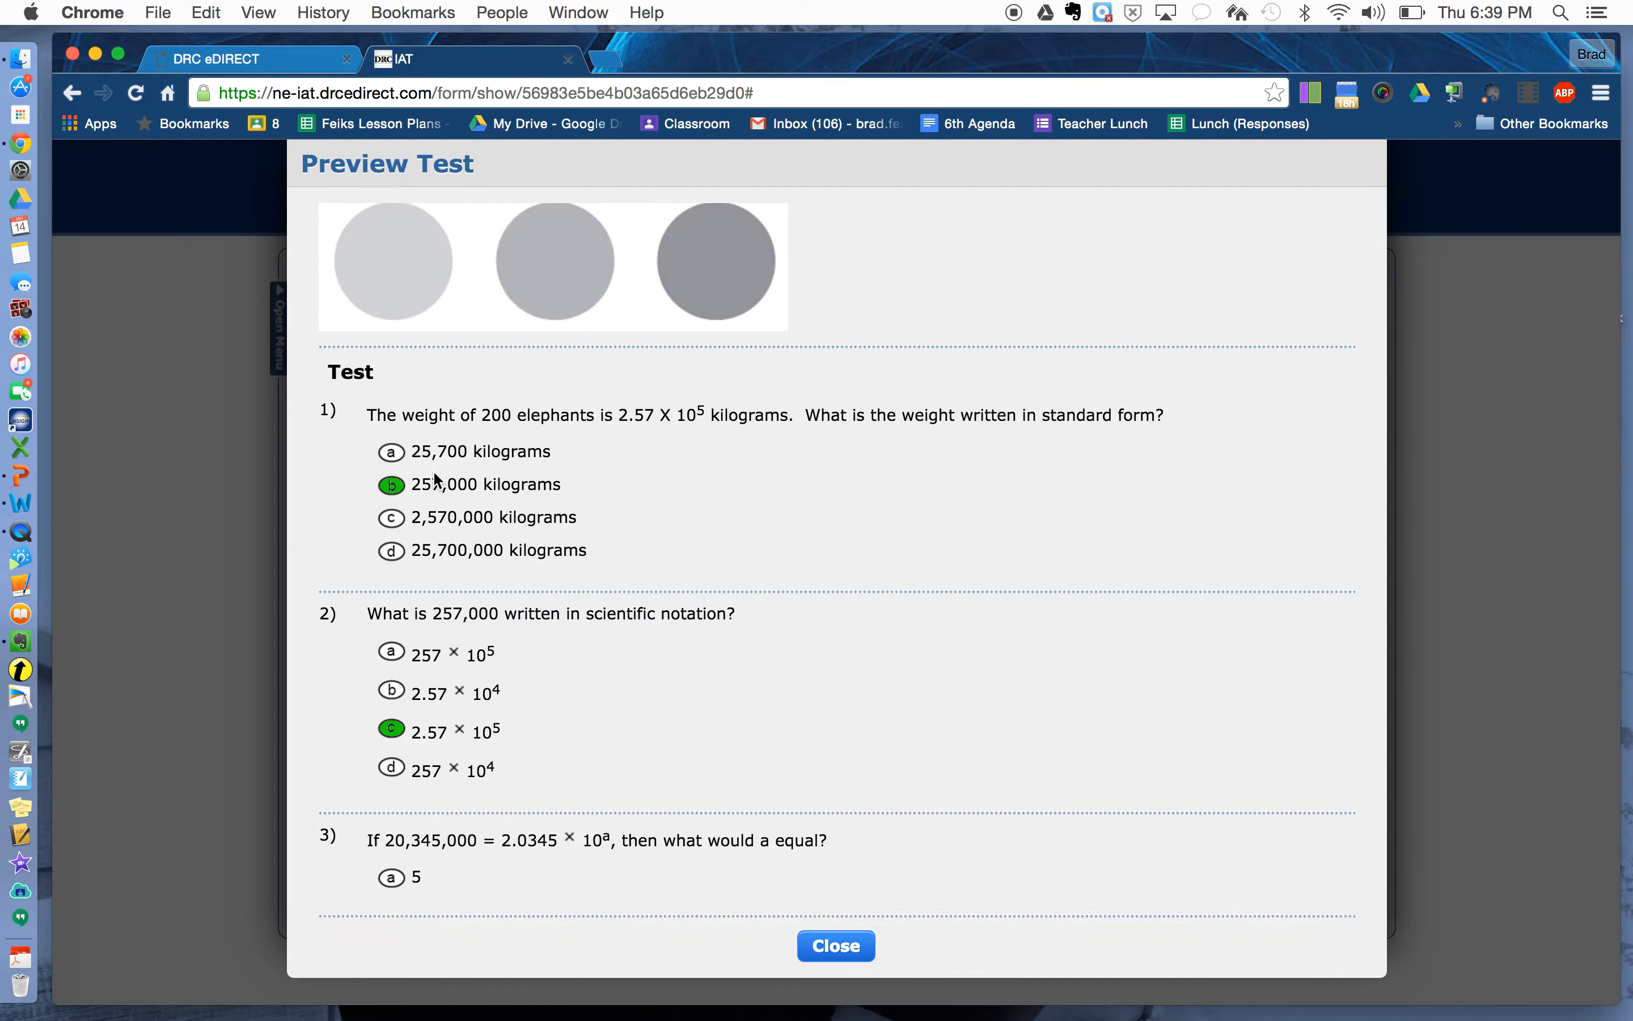
scroll(437, 479, "down", 8)
scroll(435, 478, "down", 2)
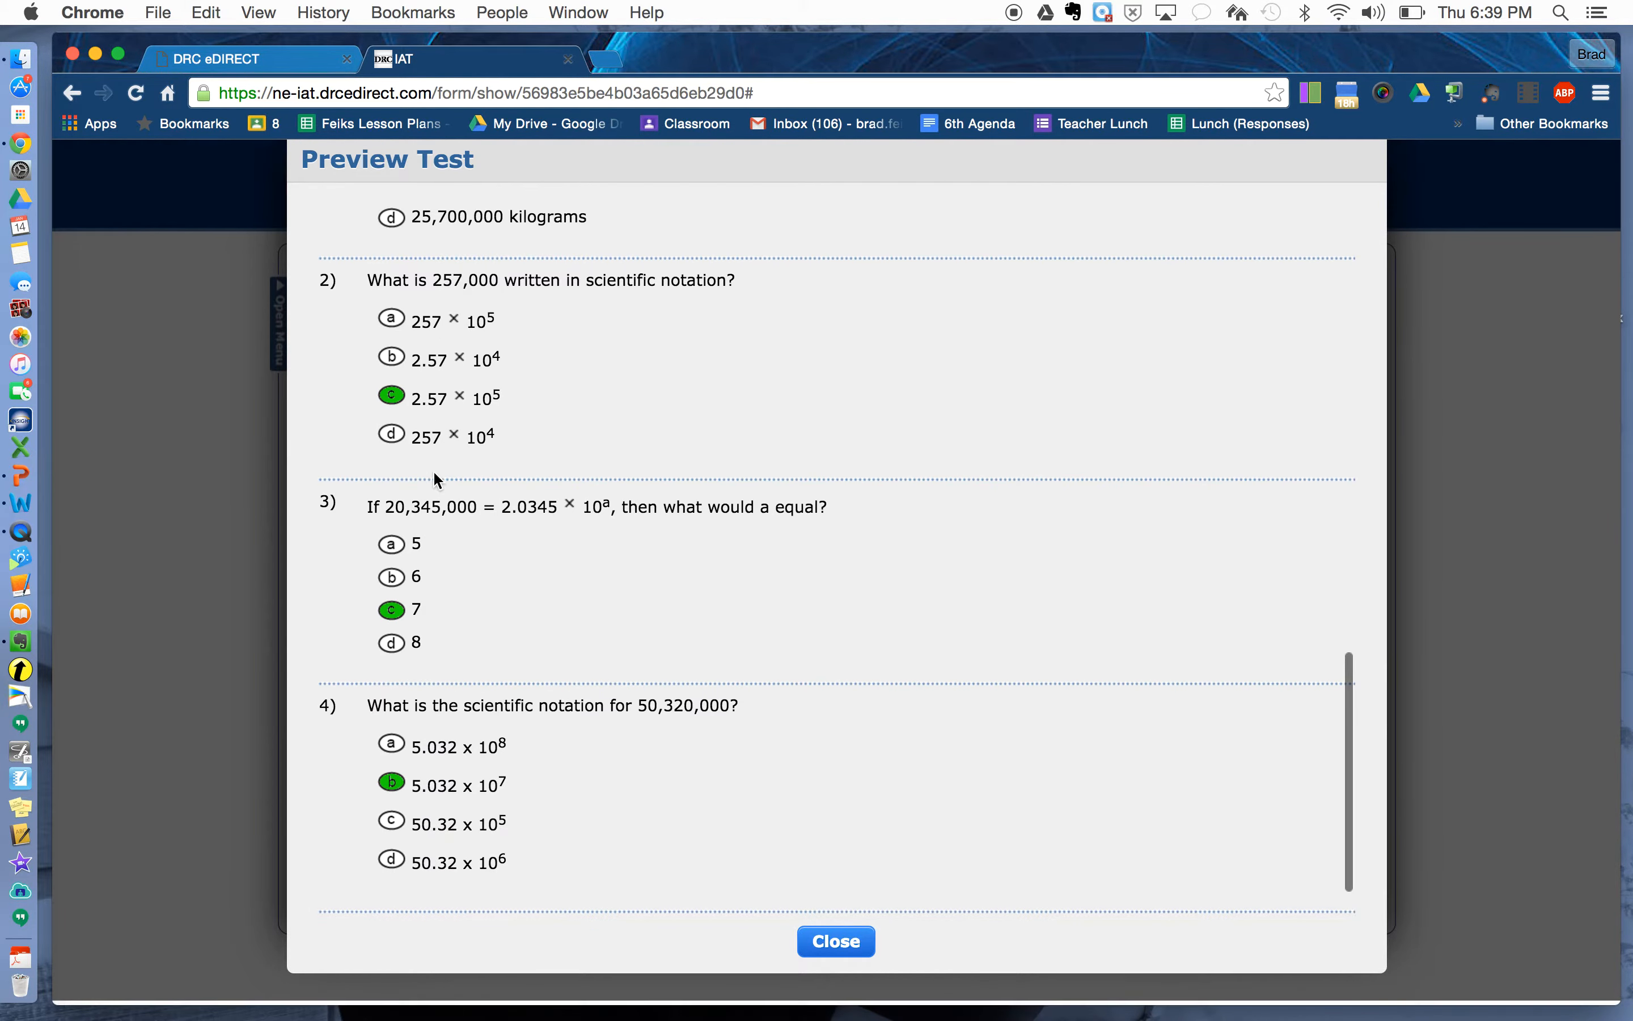
left_click(854, 966)
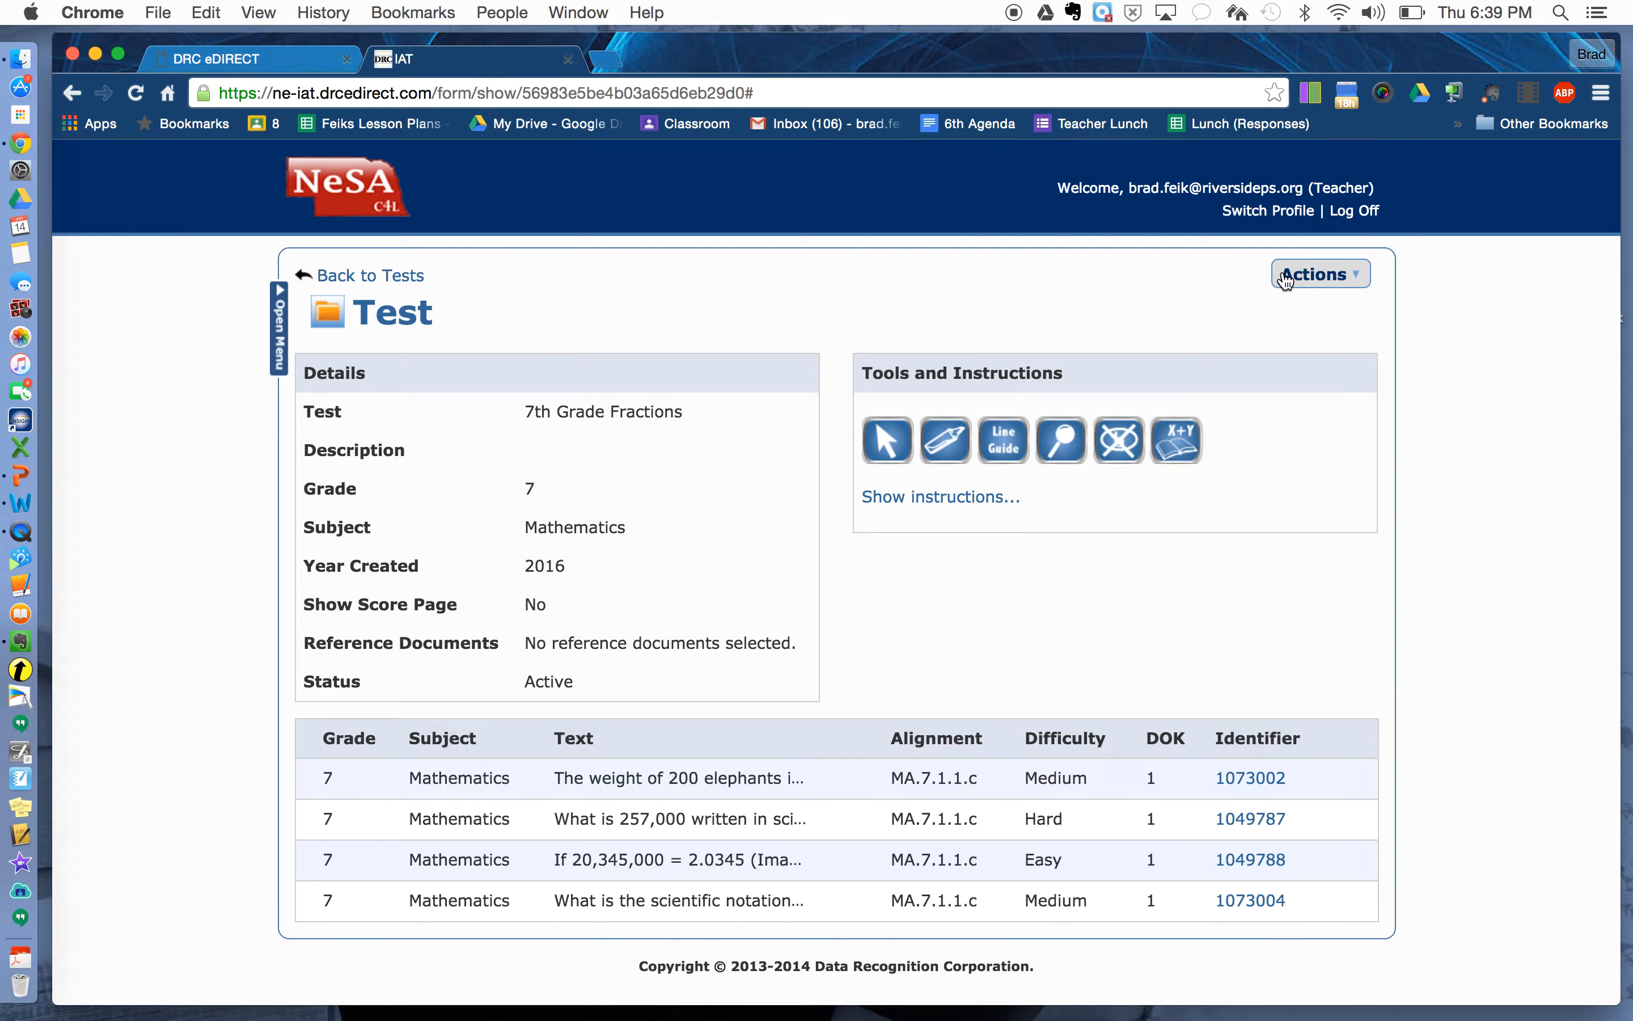
Open the items of the 7th Grade Fractions test for editing, review their order and finish without changes.
left_click(1316, 276)
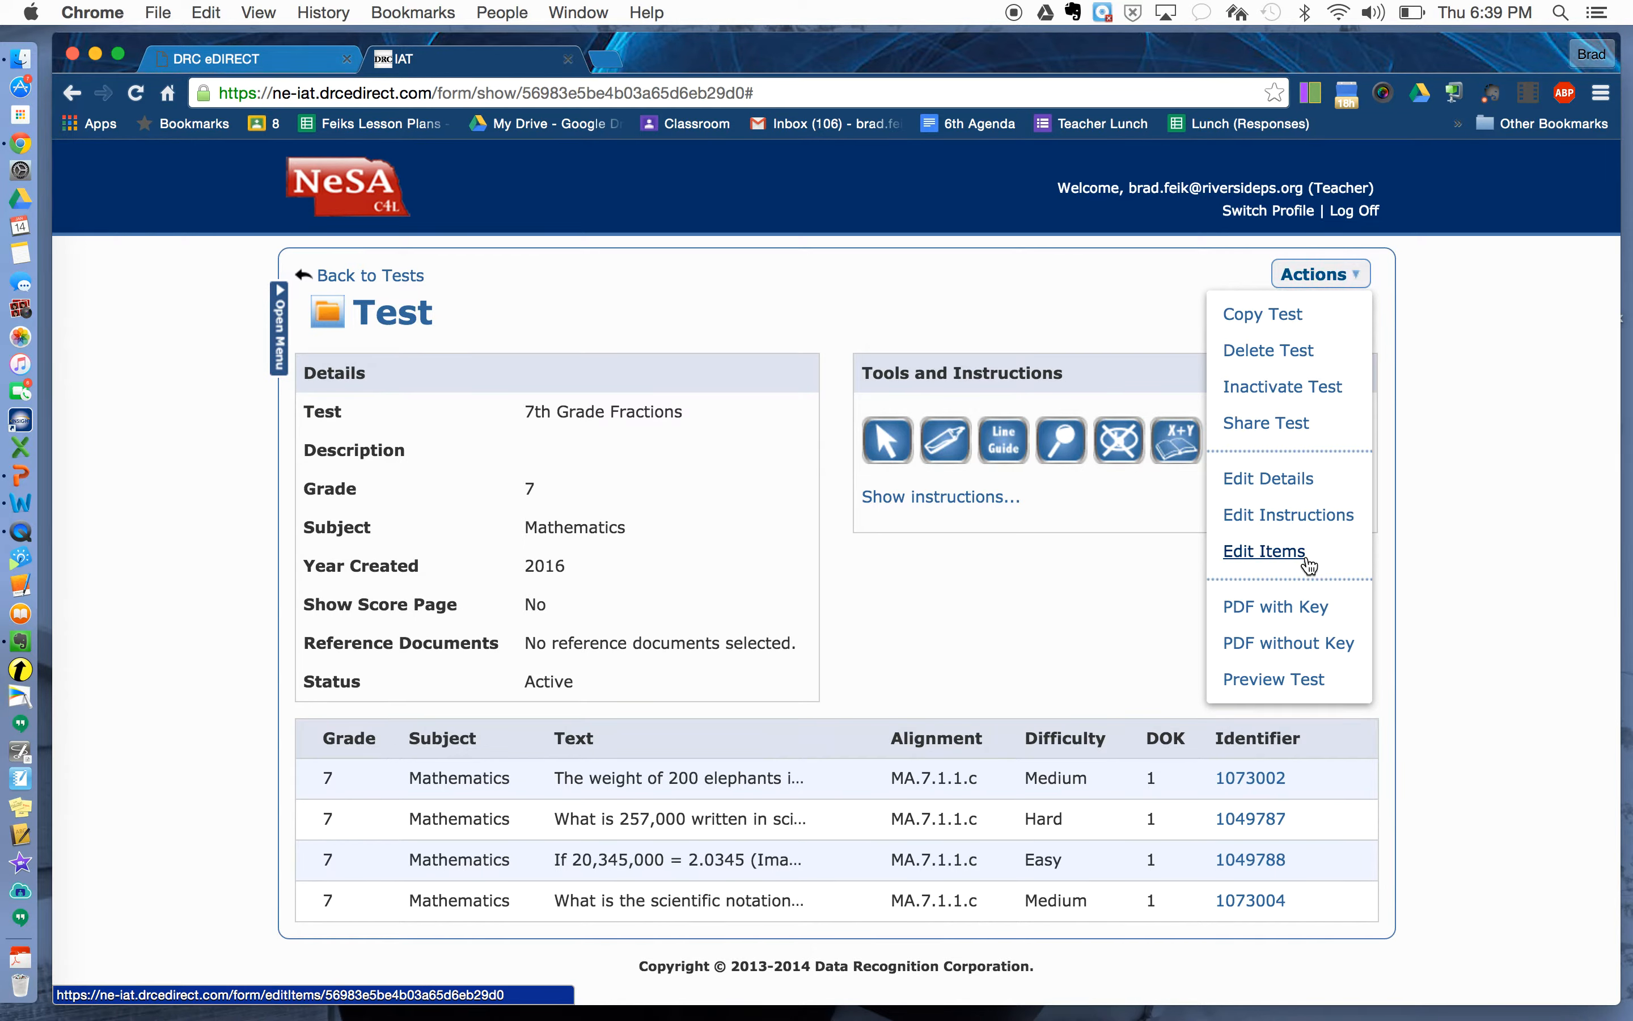
left_click(1275, 557)
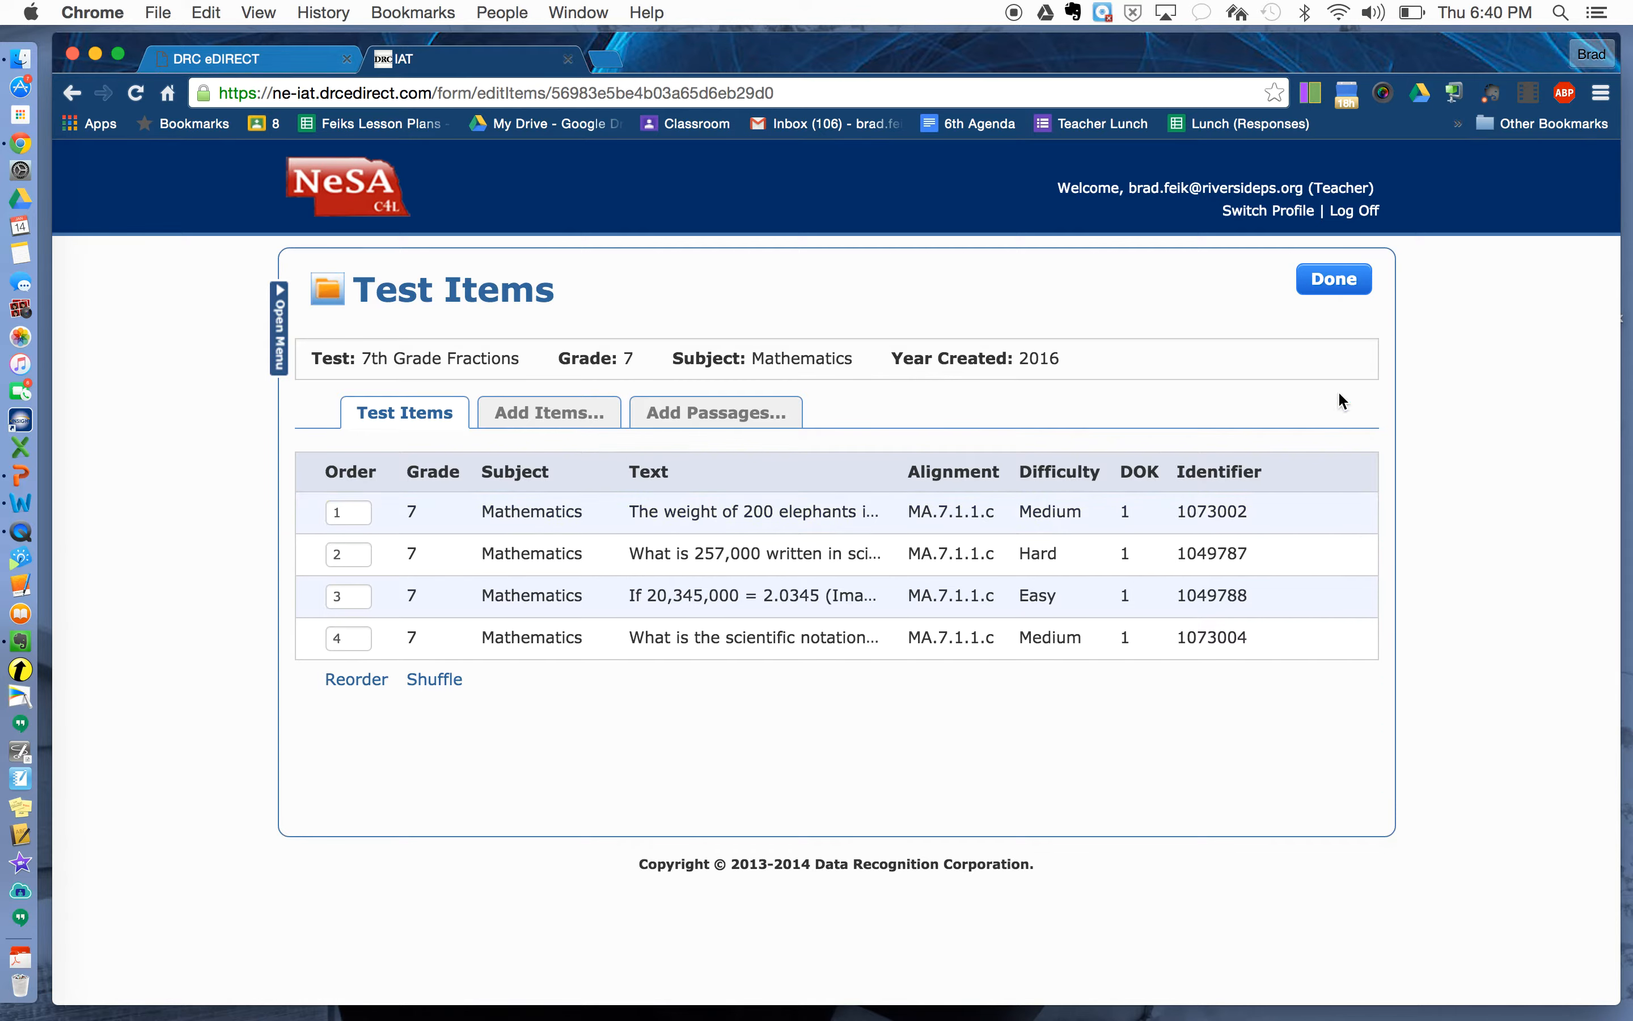
left_click(1338, 296)
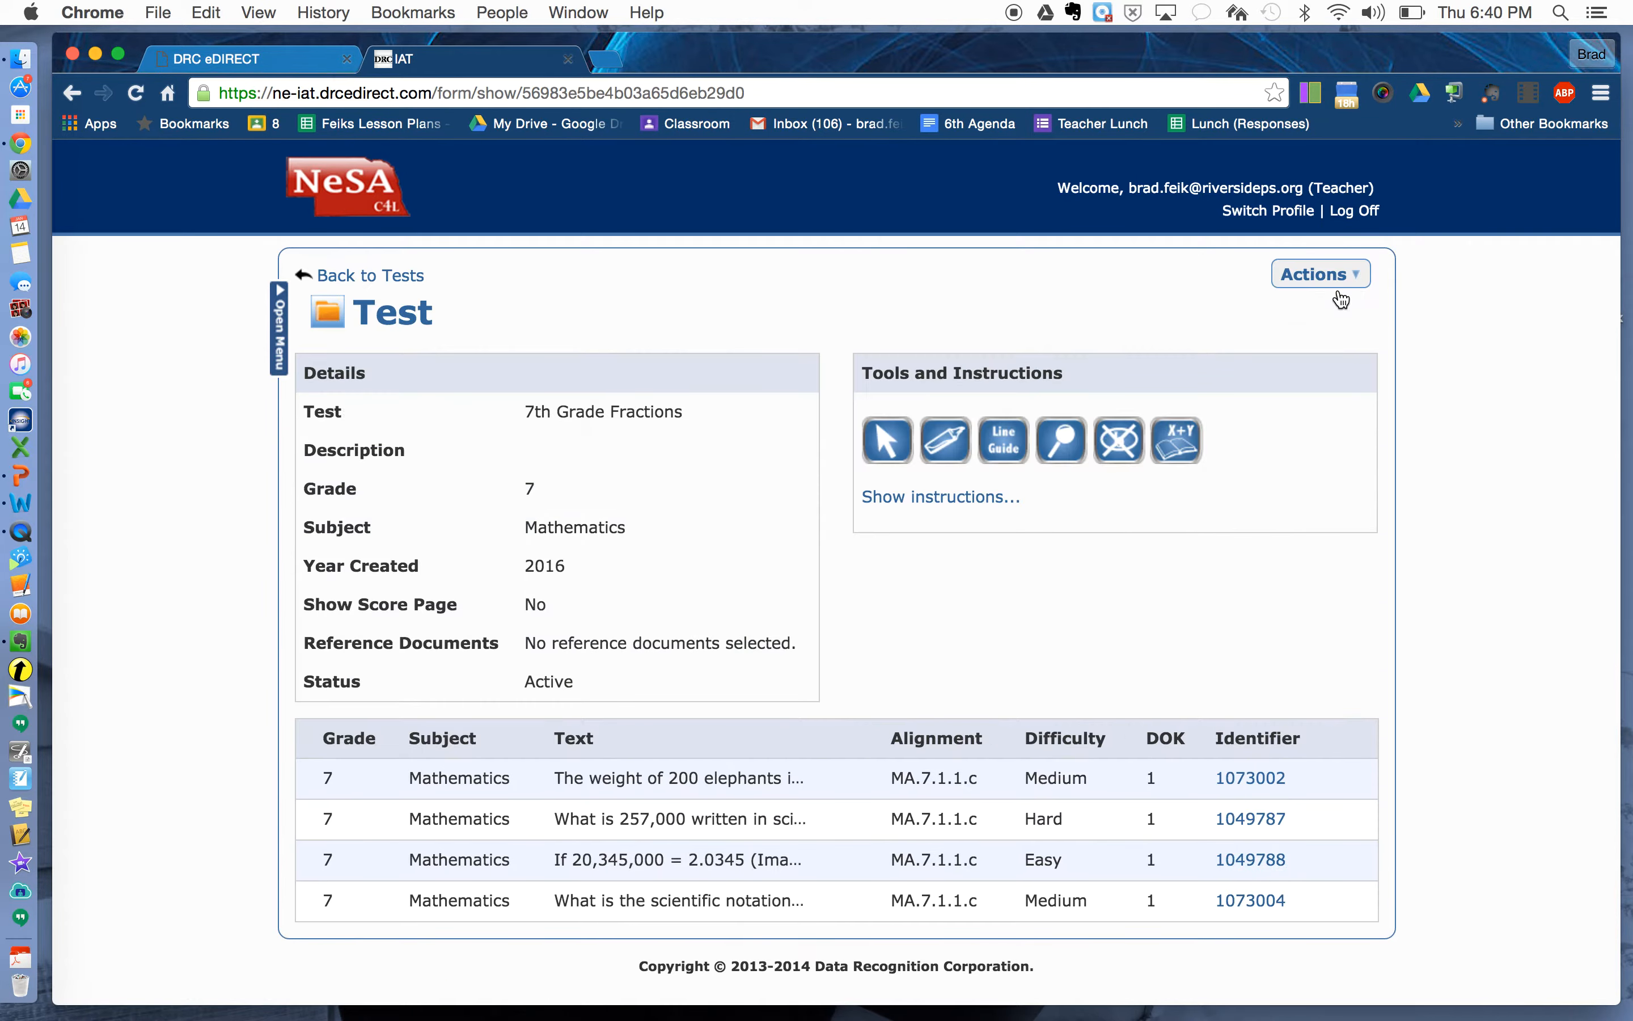
Go back through the list of tests to the home page and open Student Testing.
left_click(412, 276)
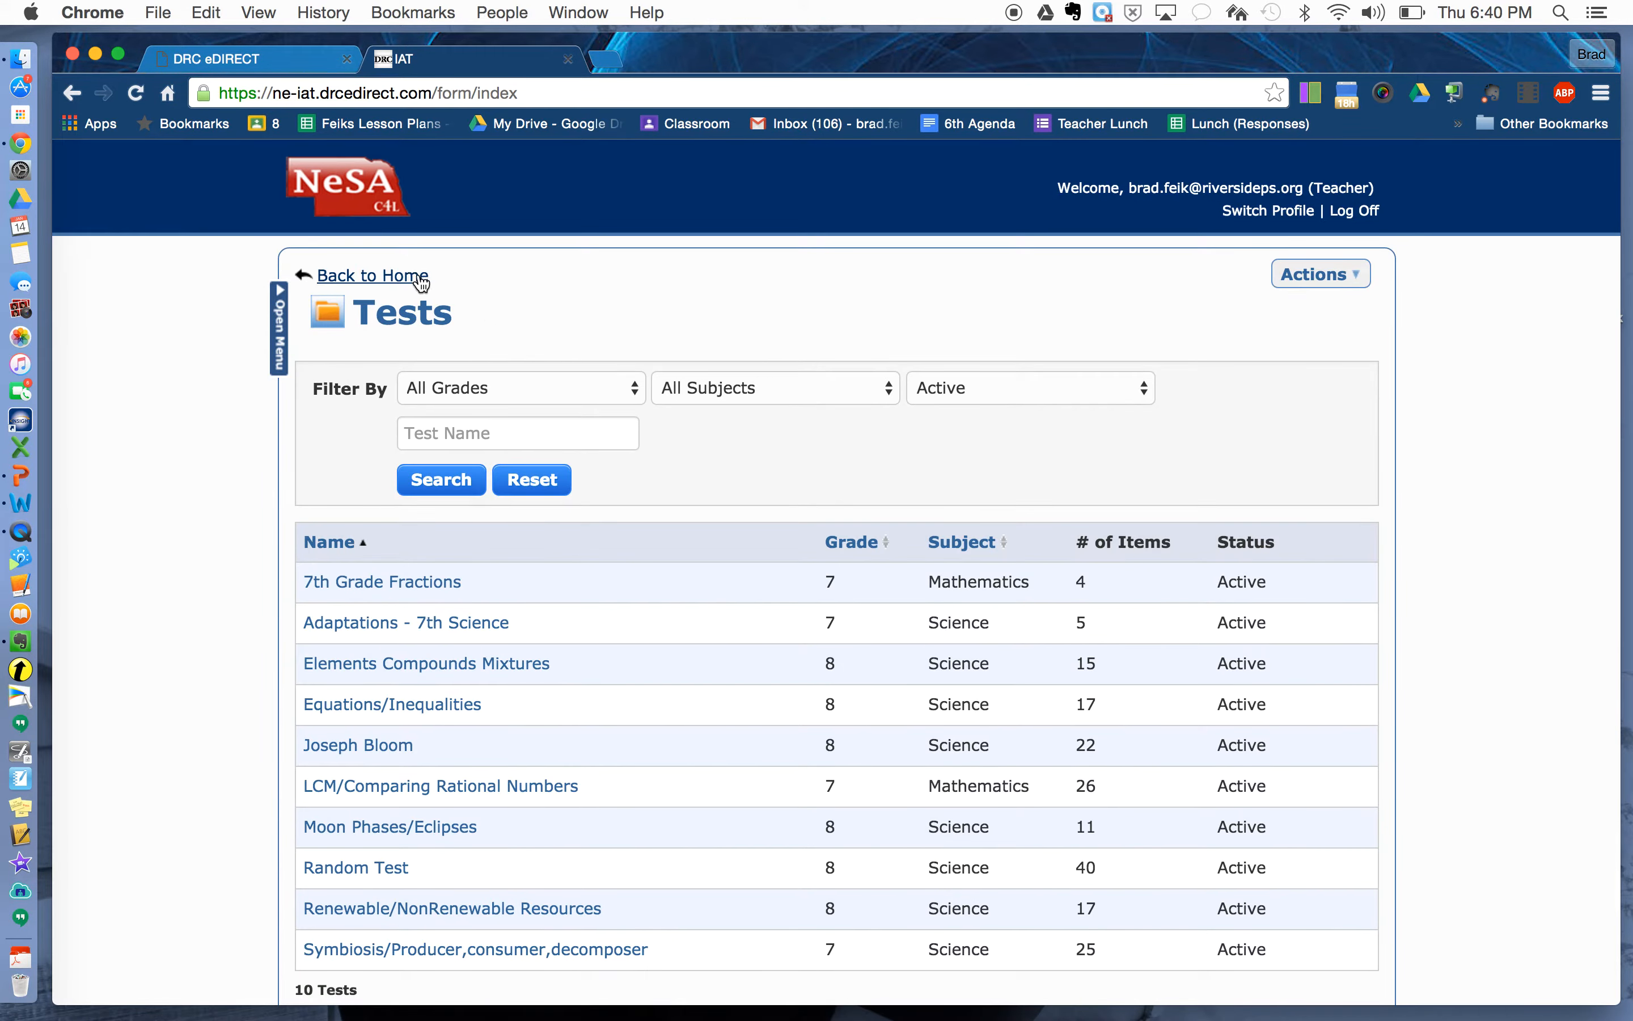
scroll(473, 504, "down", 2)
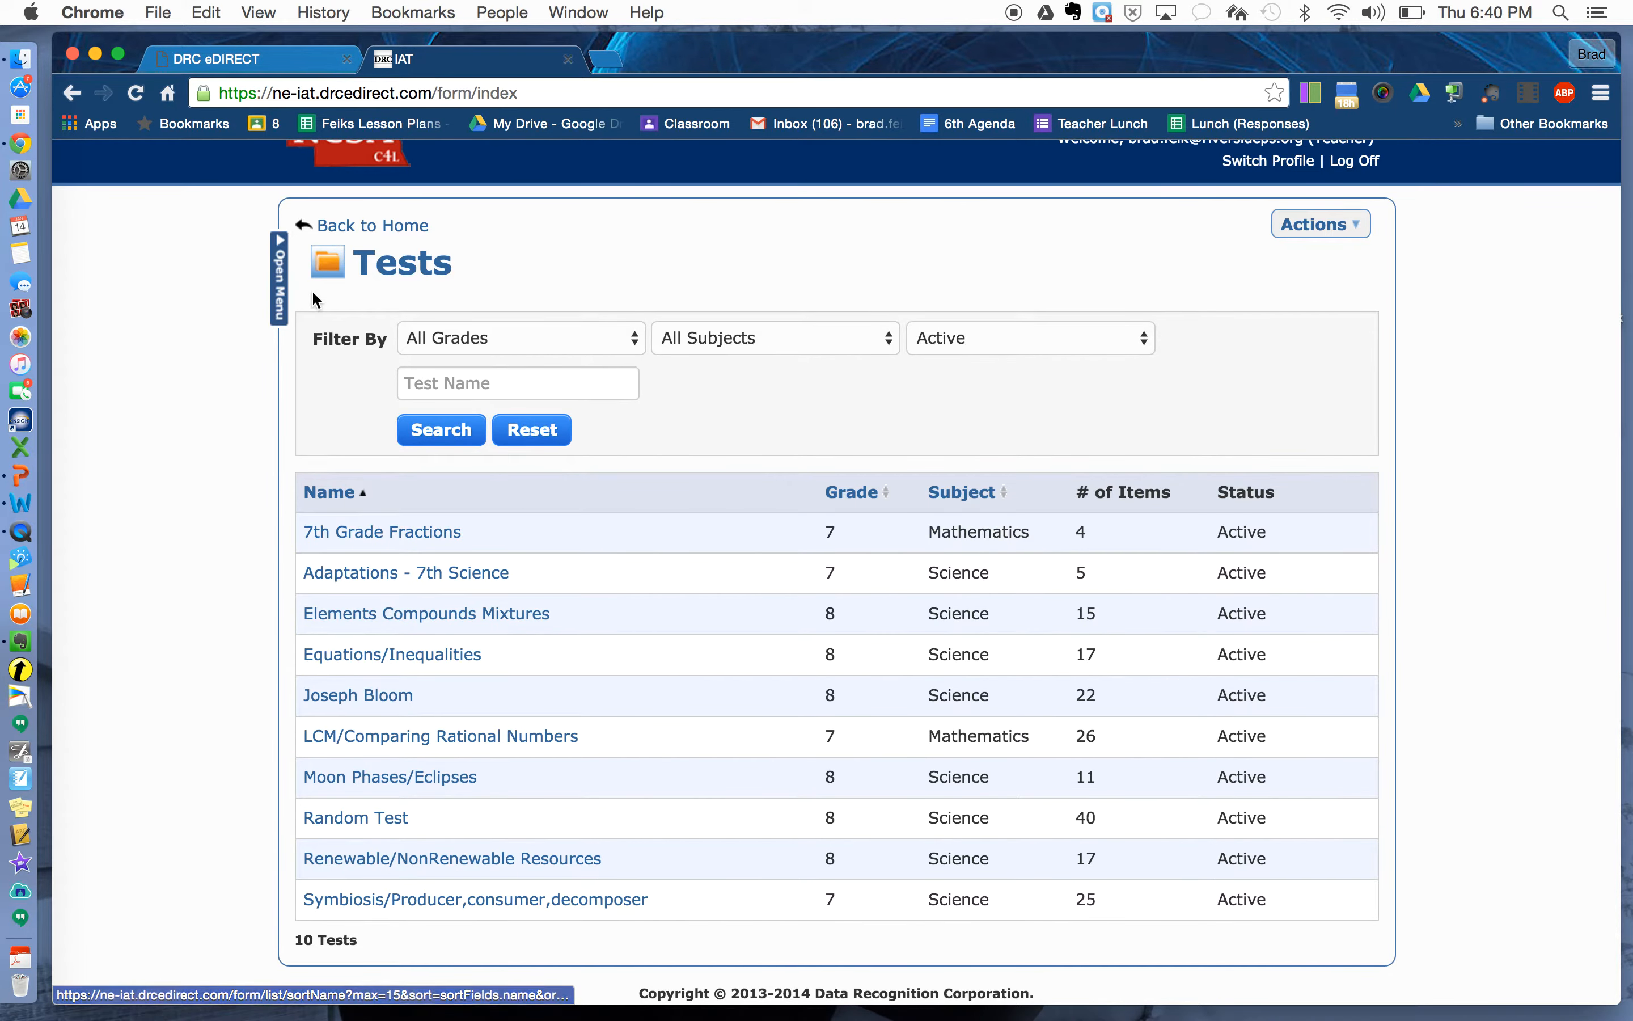
left_click(343, 230)
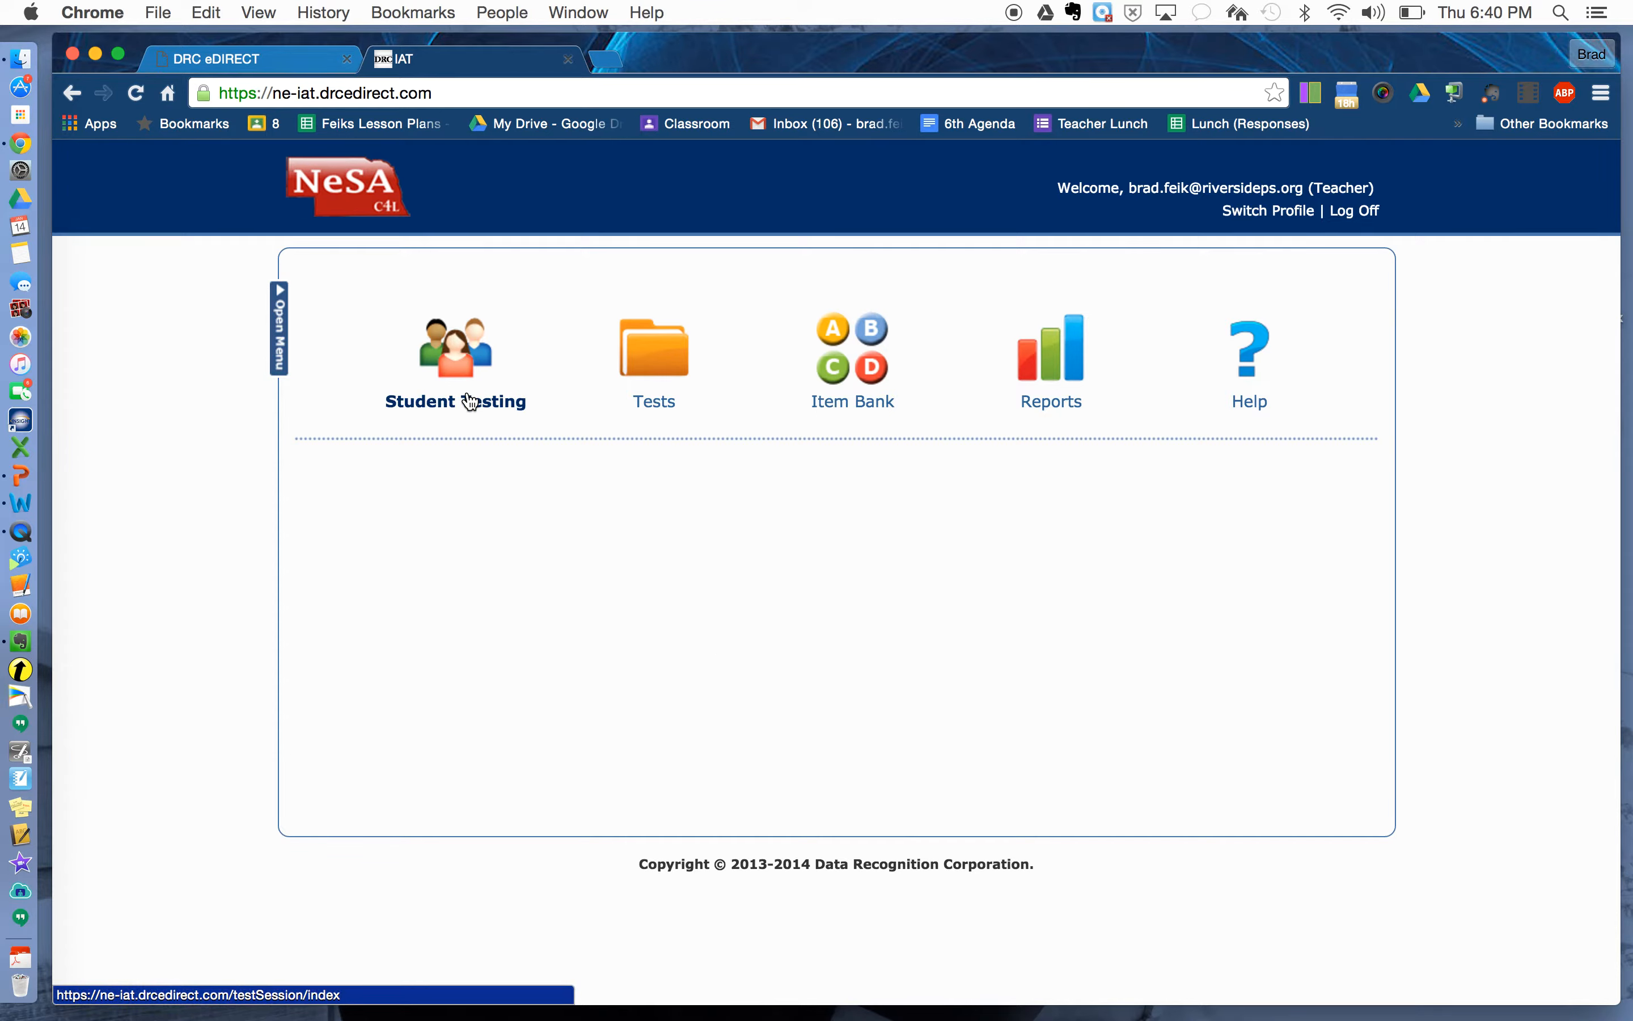
left_click(470, 401)
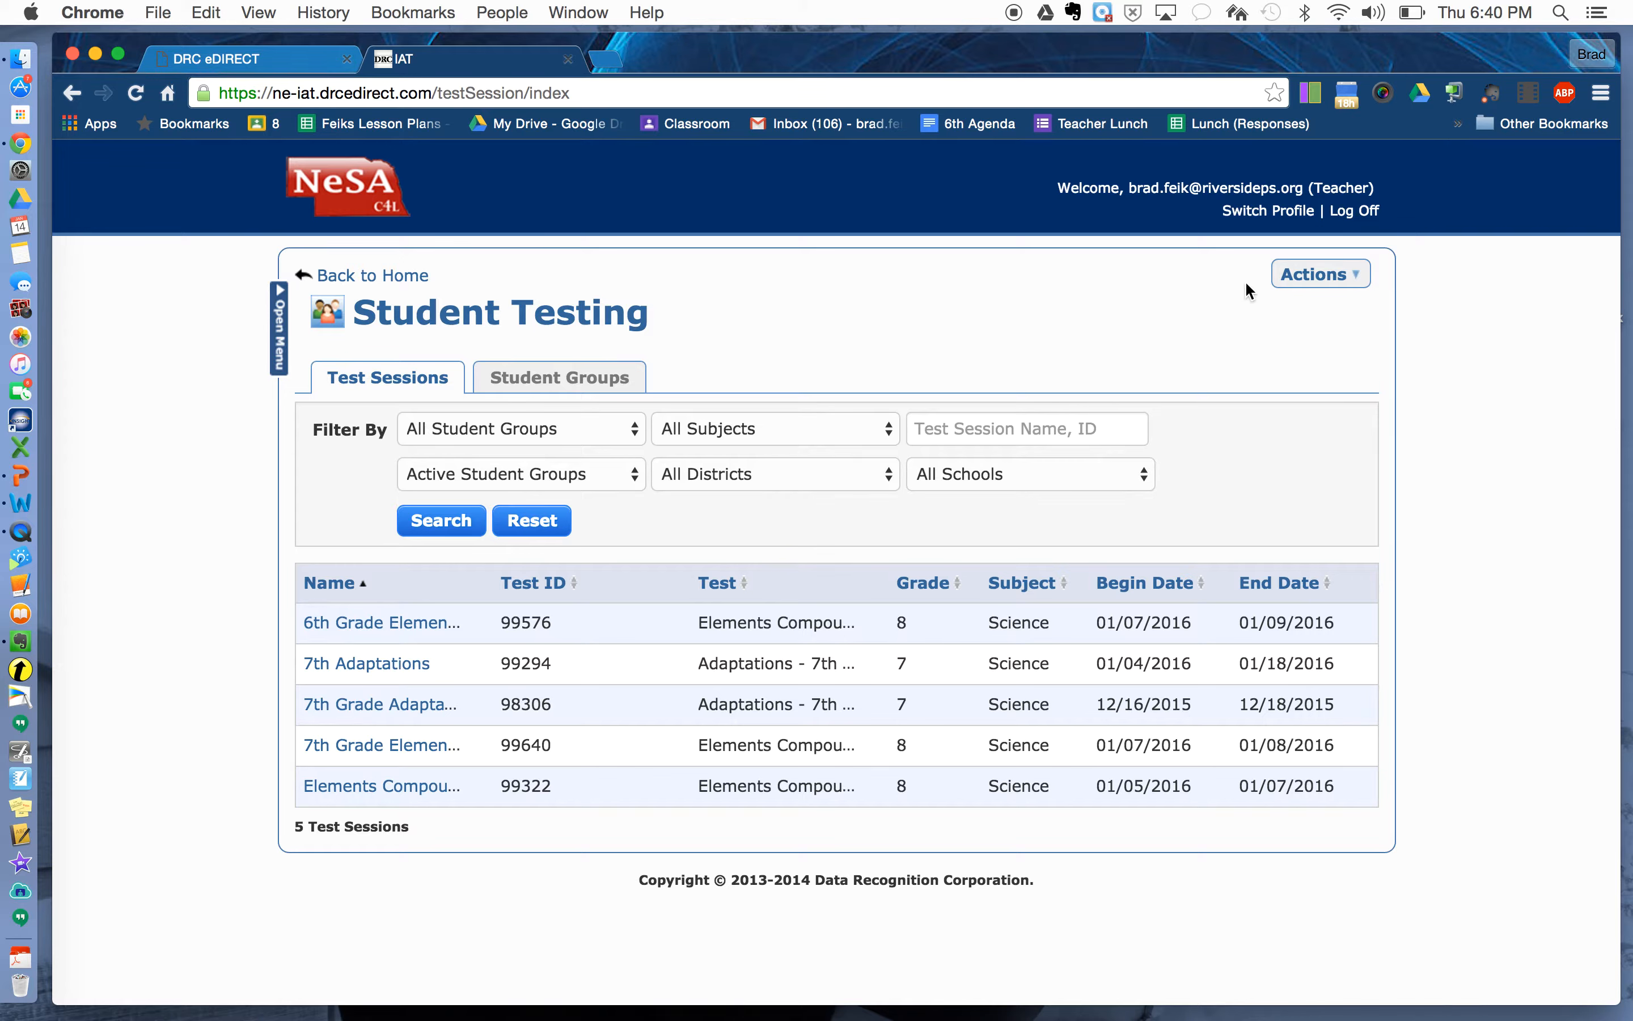
Start a new test session and name it 7th Grade Fractions.
left_click(1340, 286)
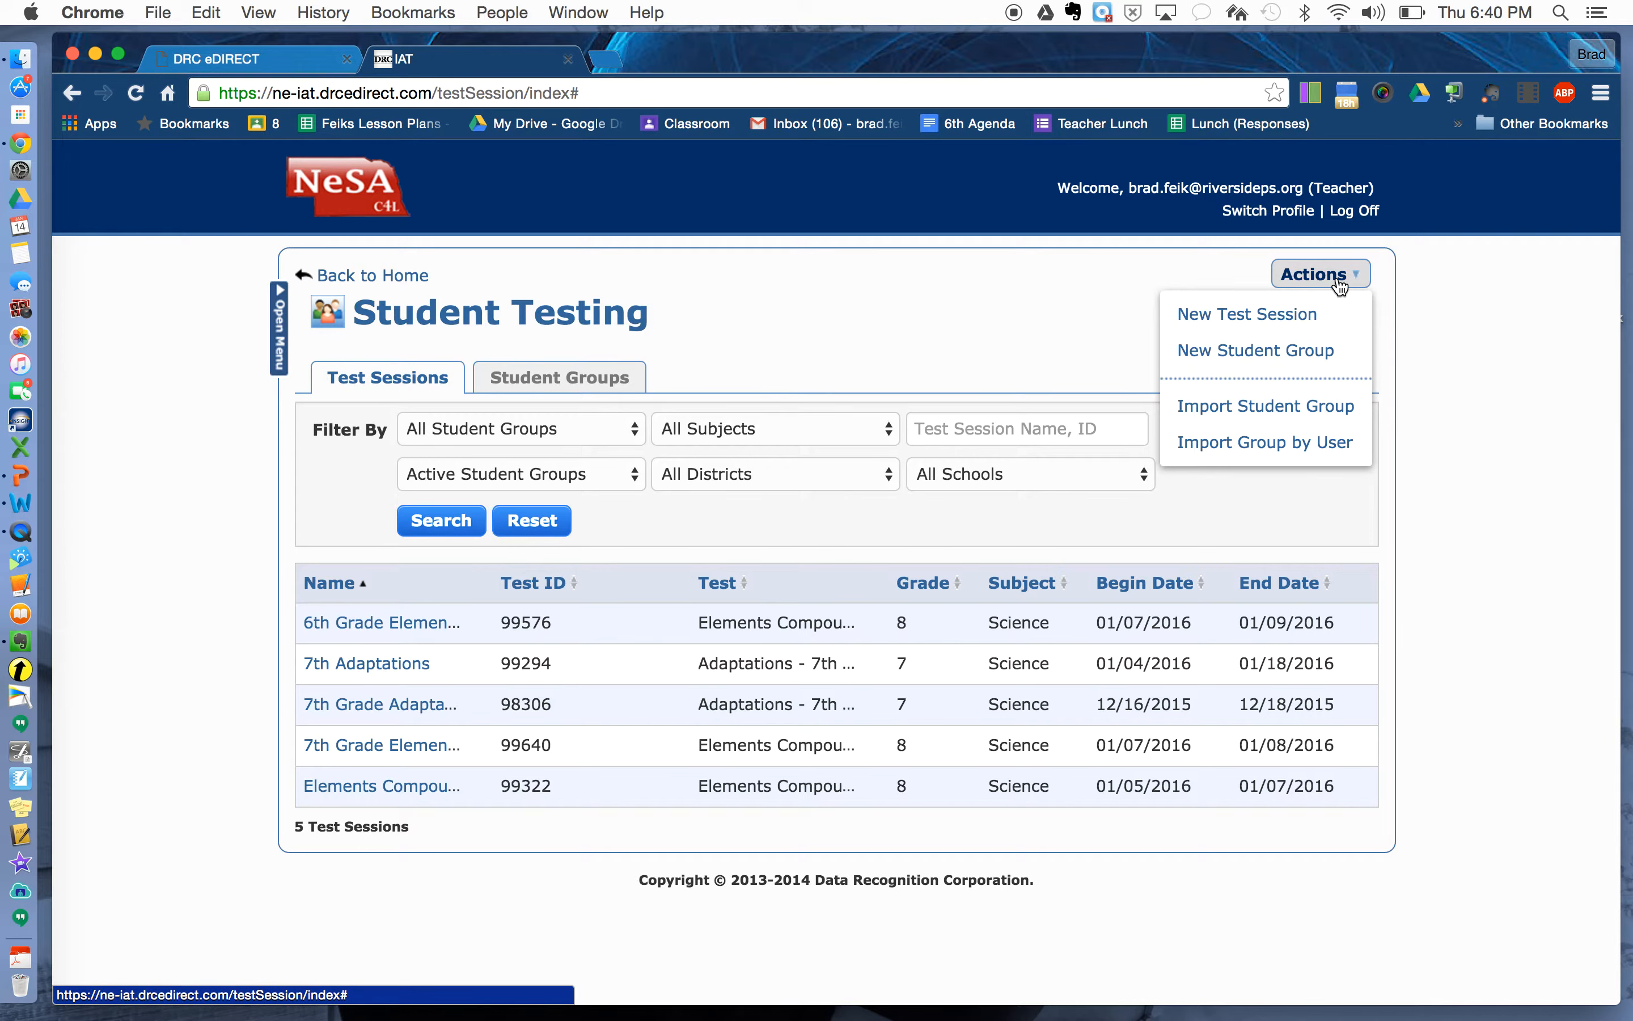
left_click(1313, 323)
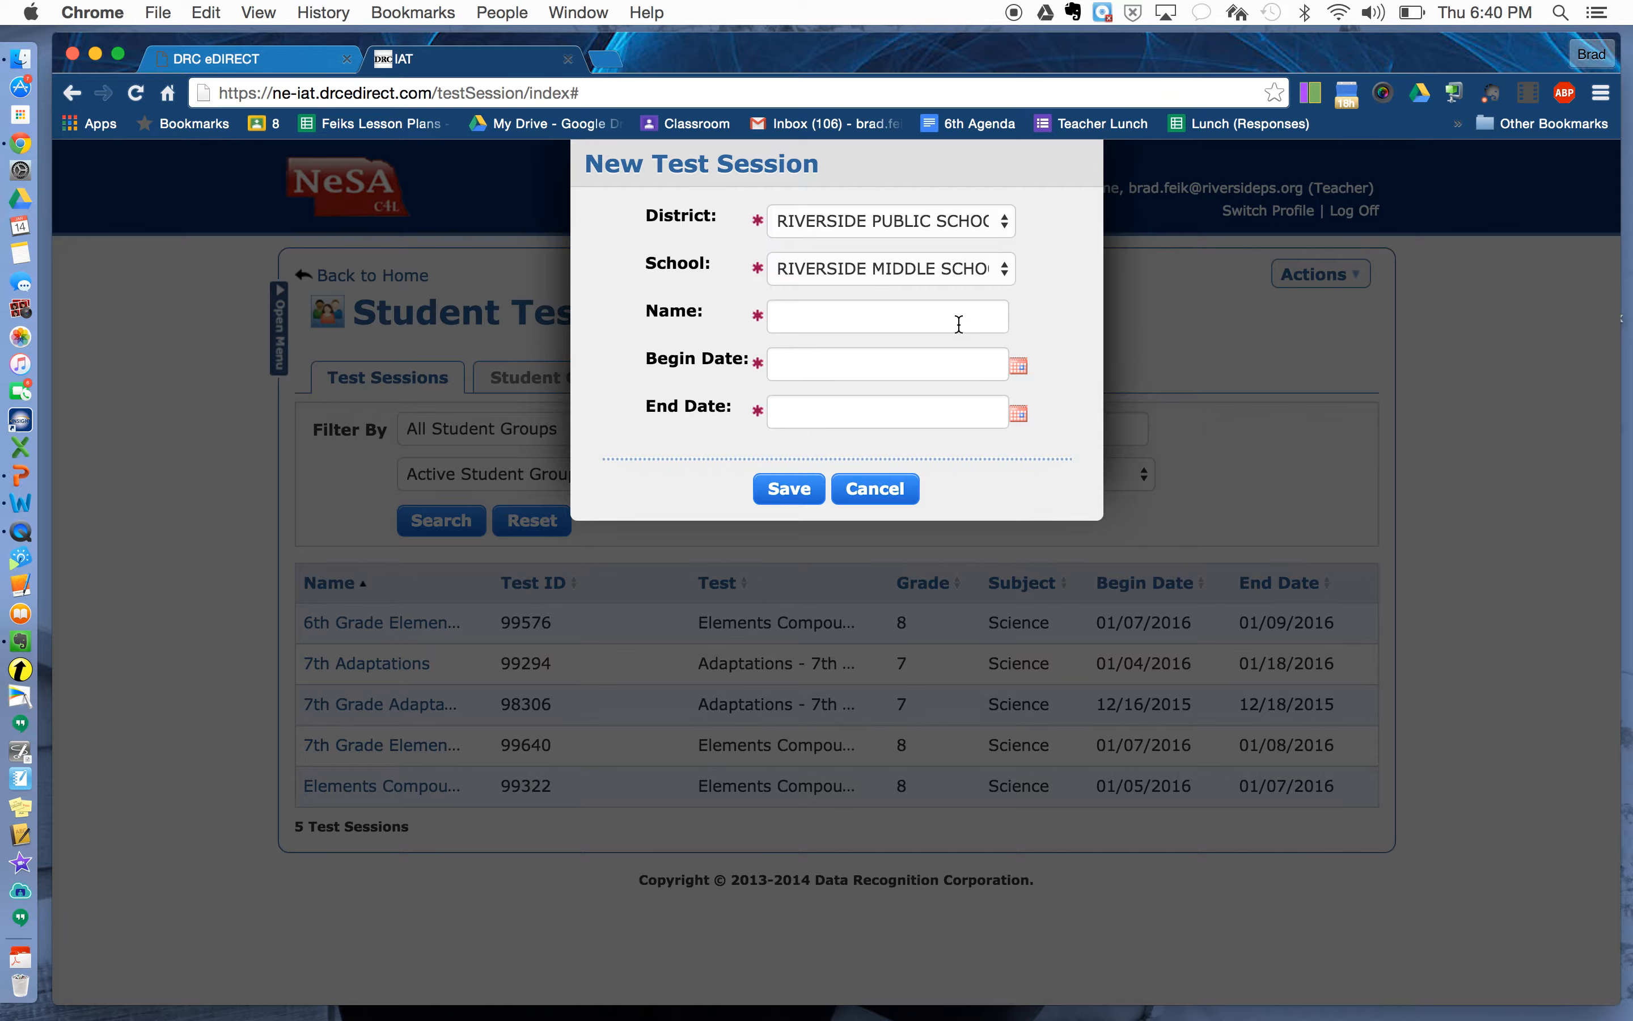
left_click(958, 324)
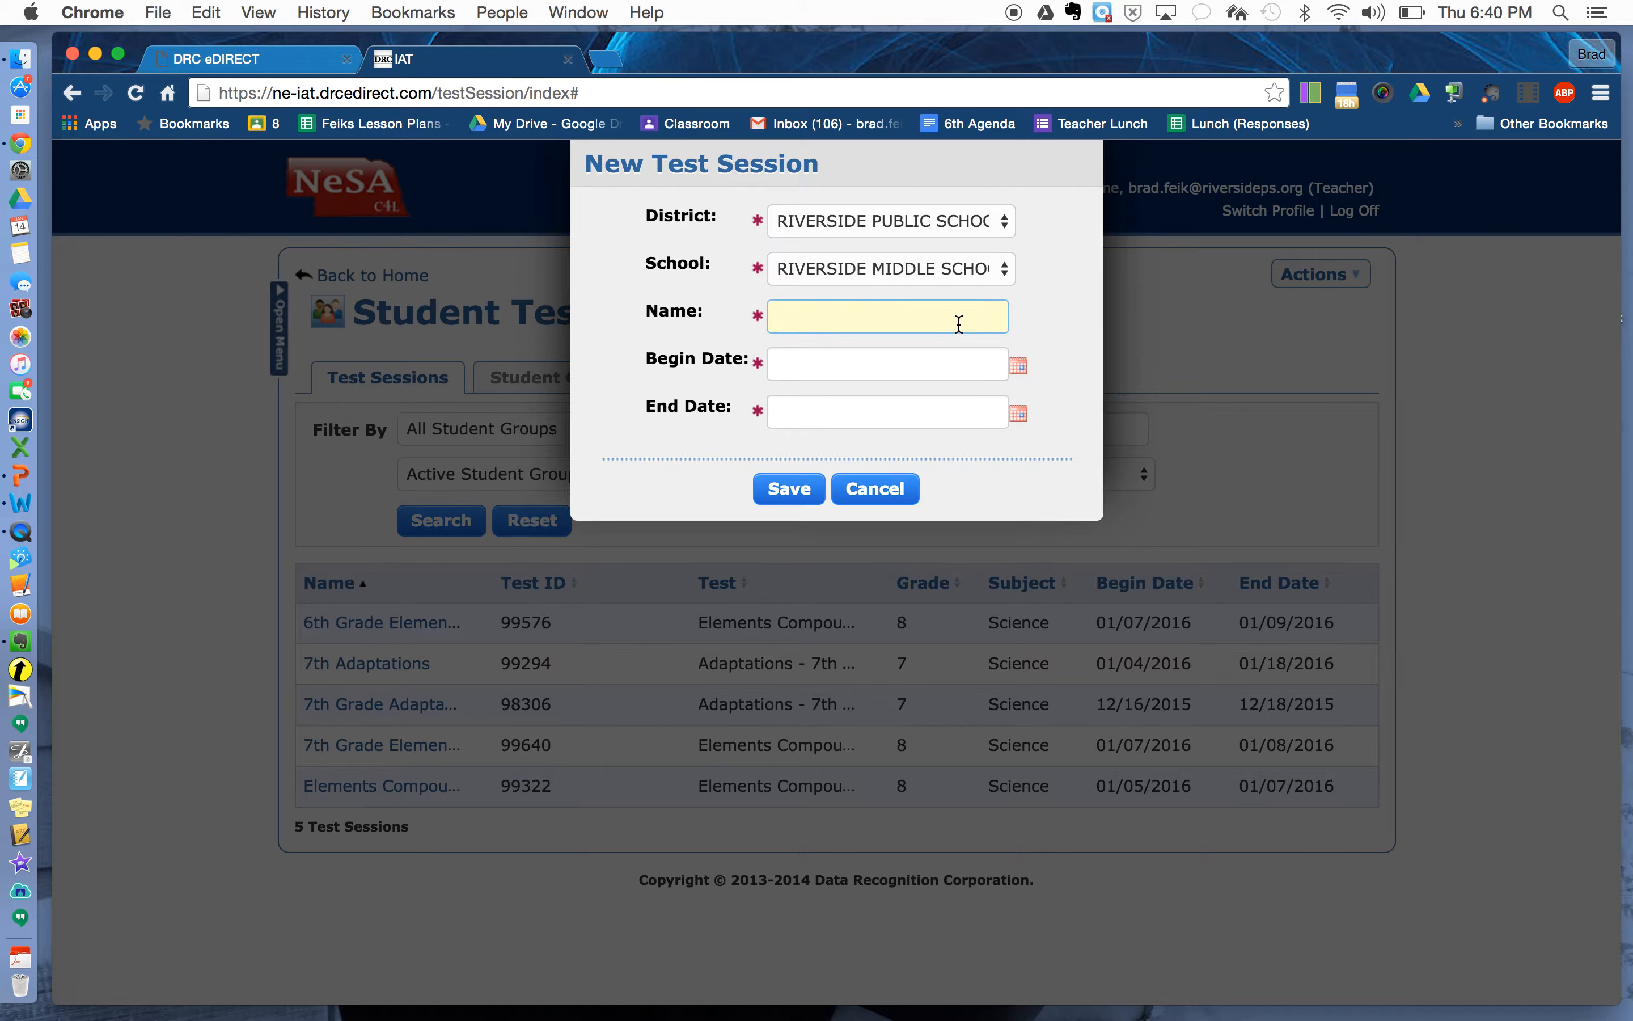
type("7th Grade Fractions")
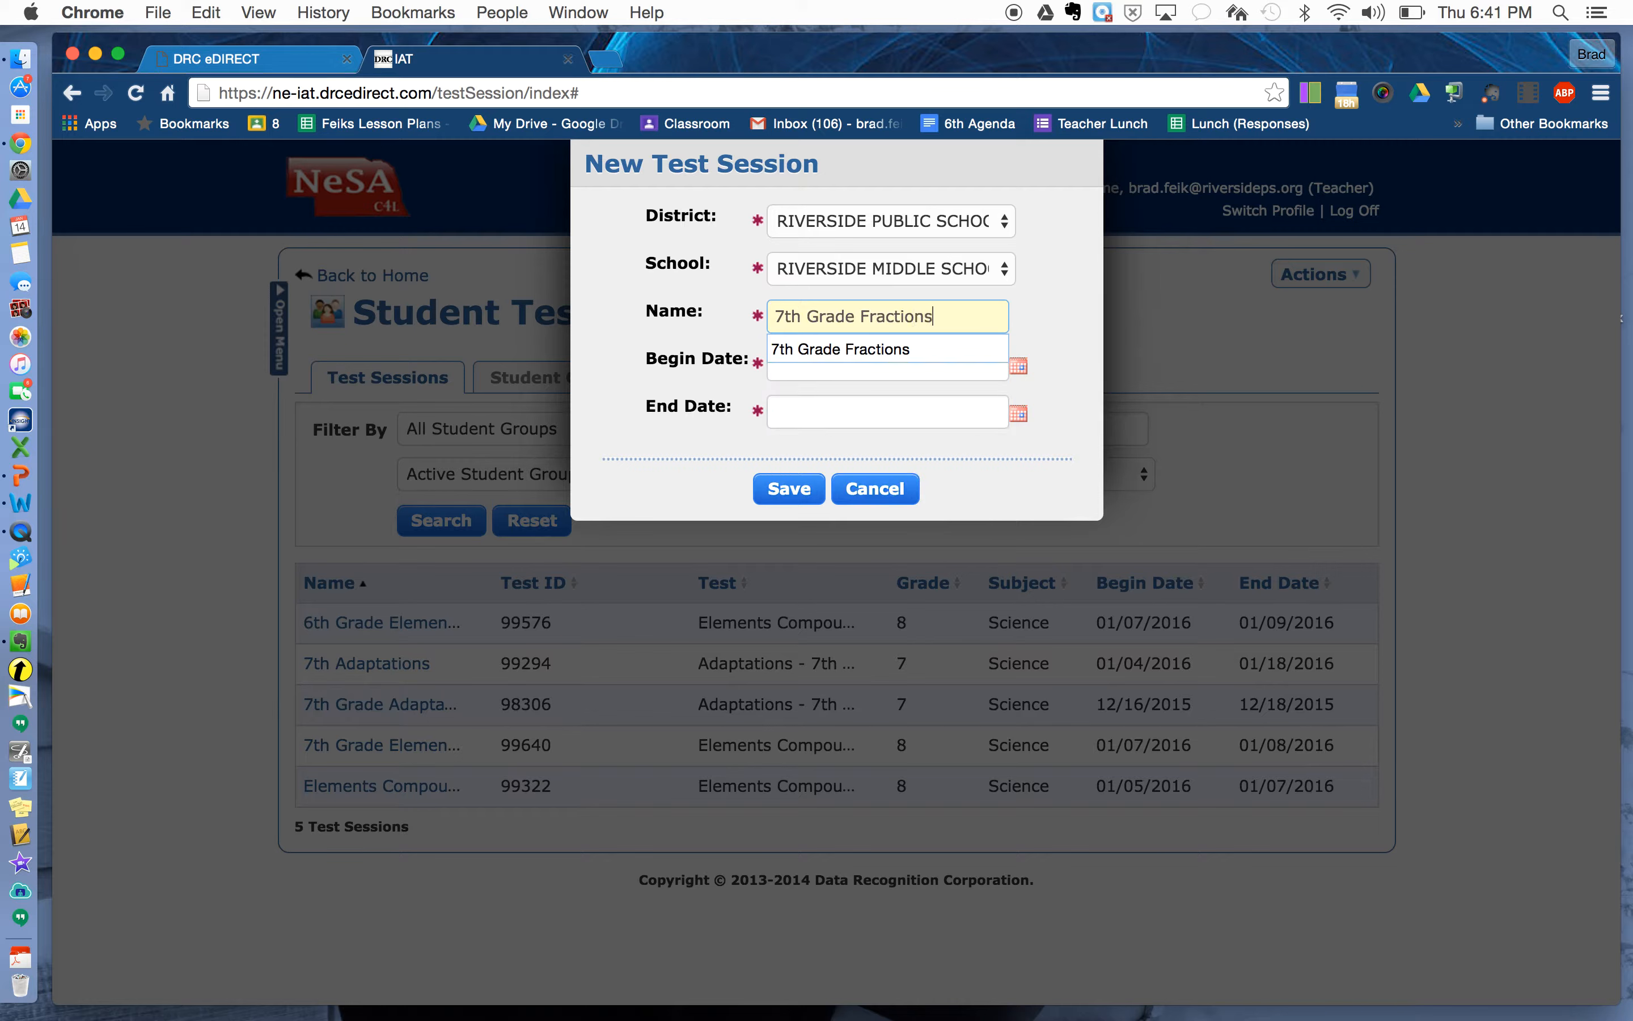
left_click(1037, 329)
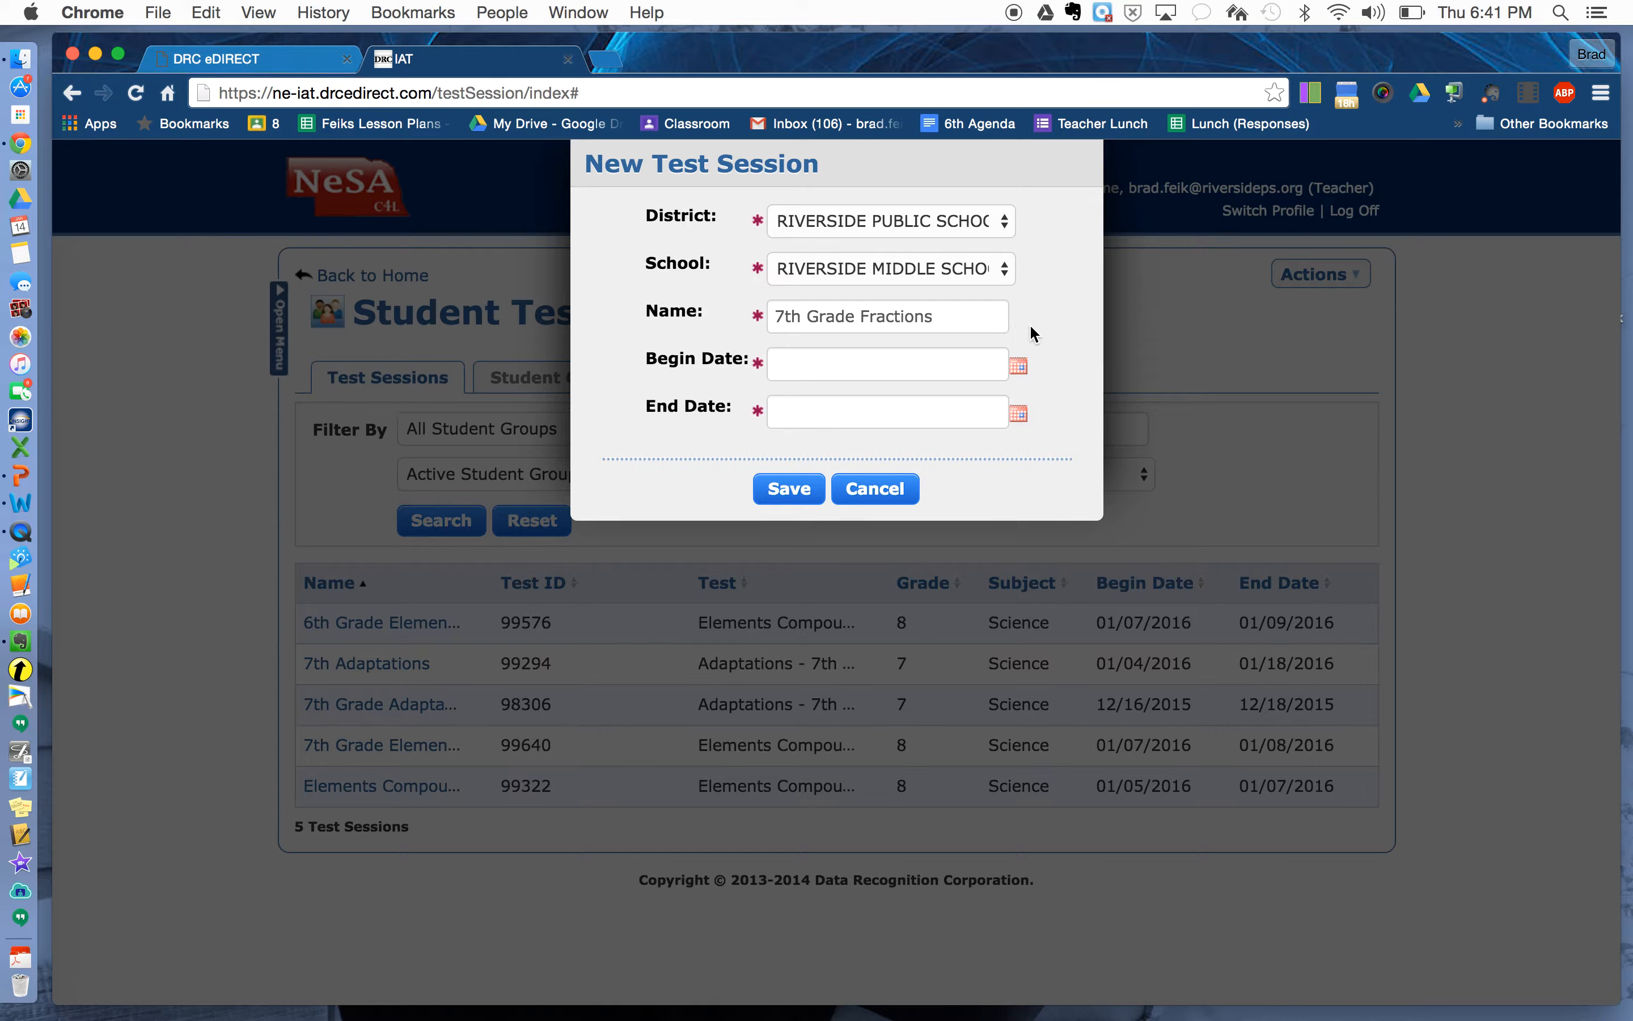
Set the session's begin date to 01/14/2016 and end date to 04/06/2016, and save the session.
left_click(1019, 368)
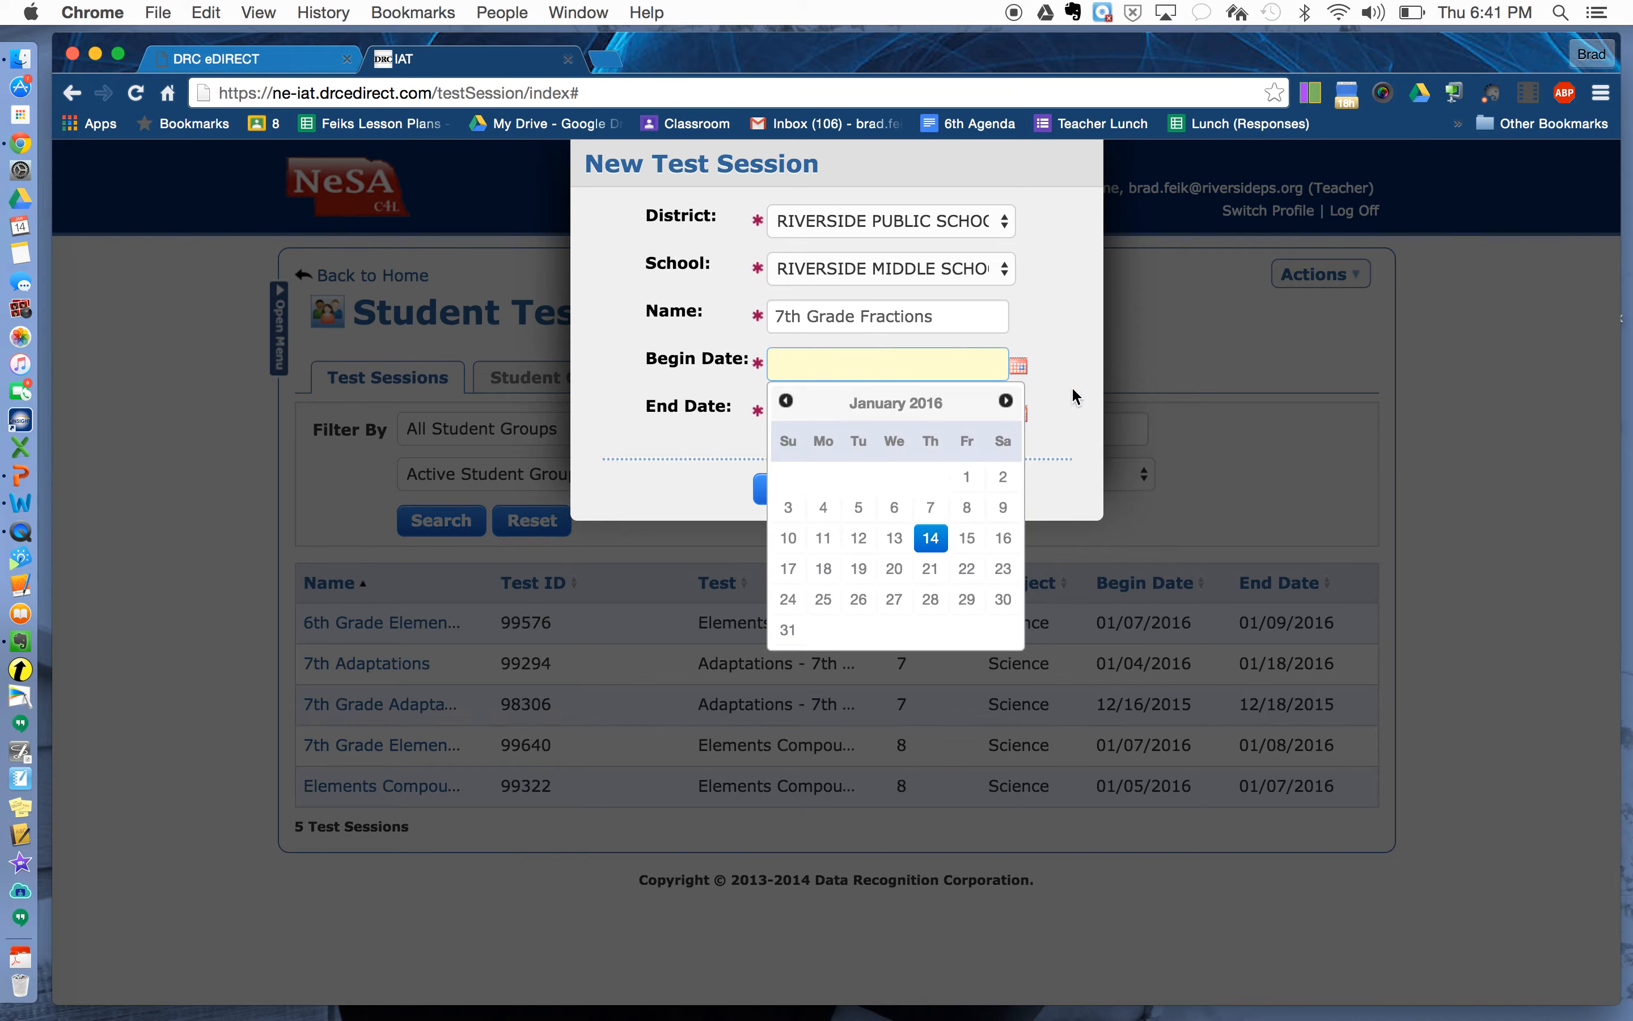
left_click(933, 548)
left_click(1023, 414)
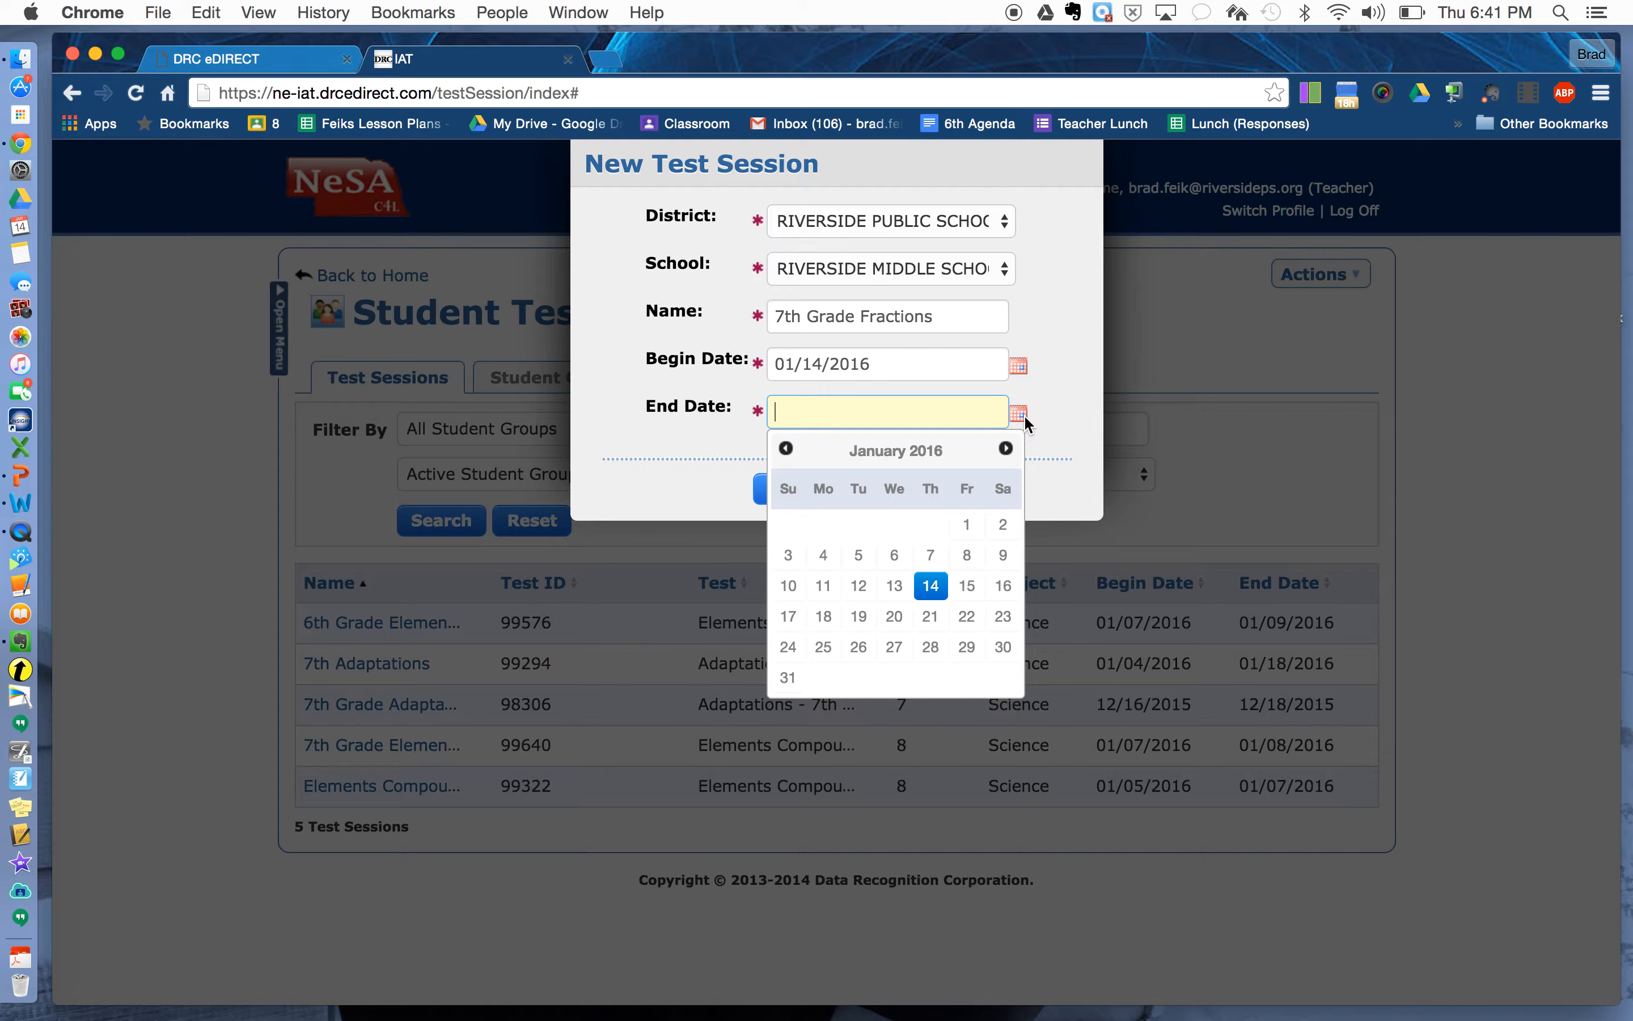
left_click(1005, 449)
left_click(1005, 449)
left_click(1006, 449)
left_click(895, 555)
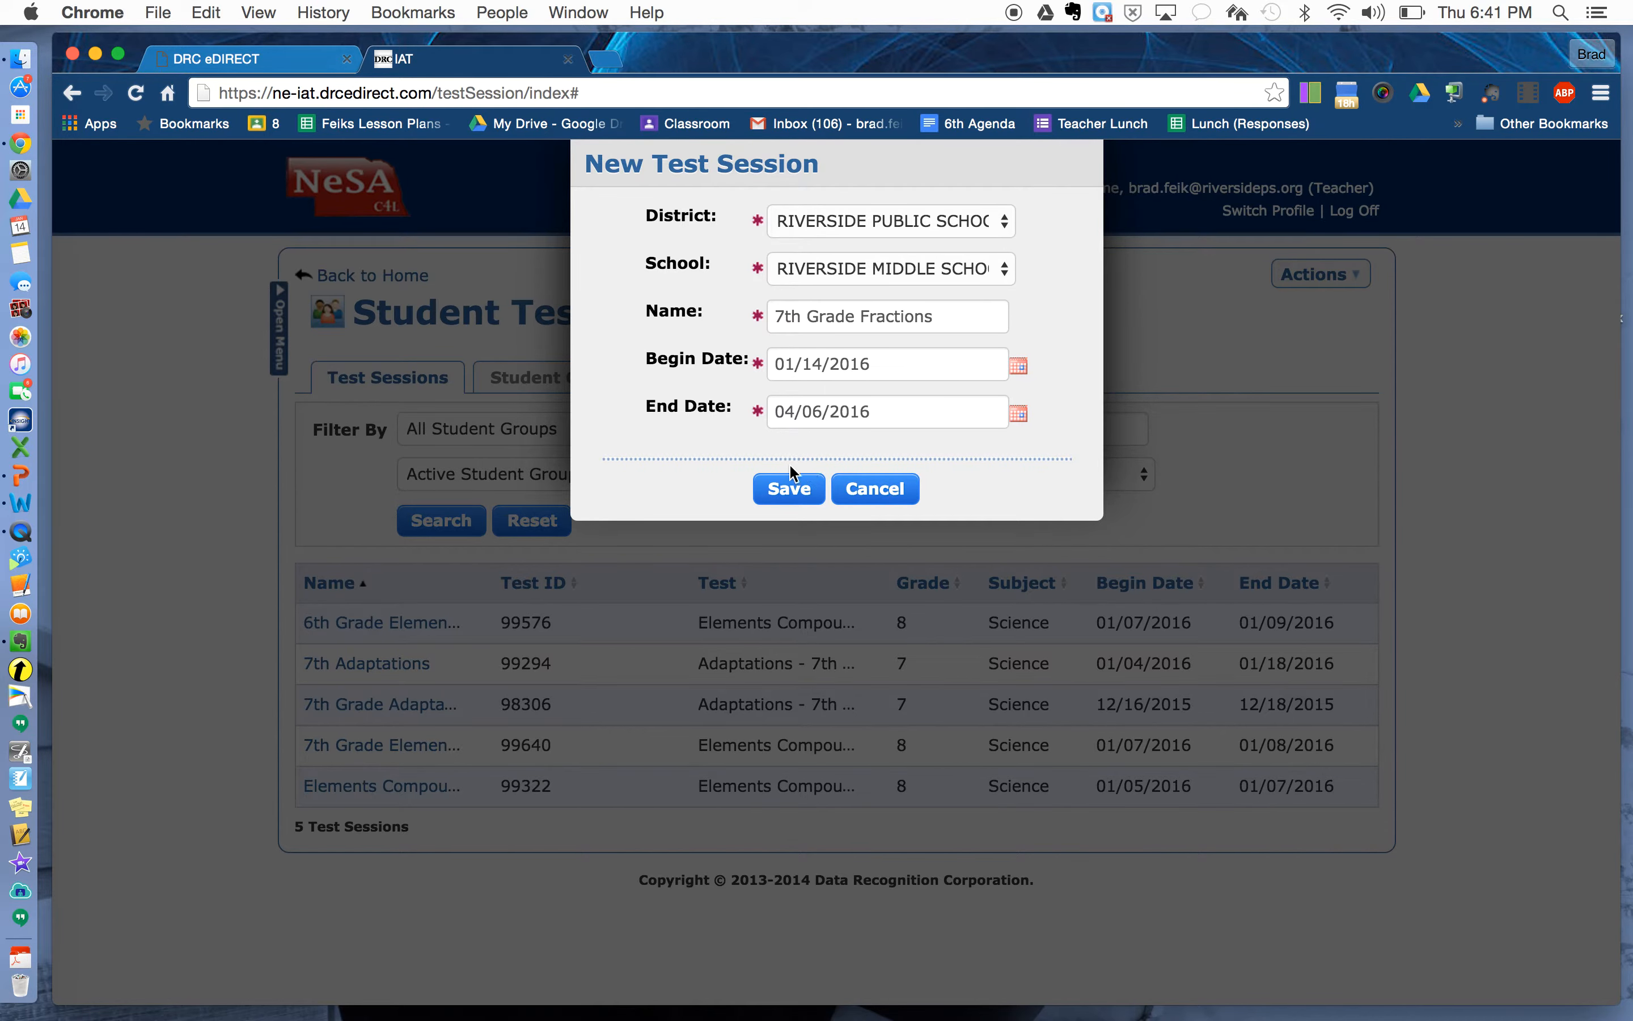
left_click(775, 495)
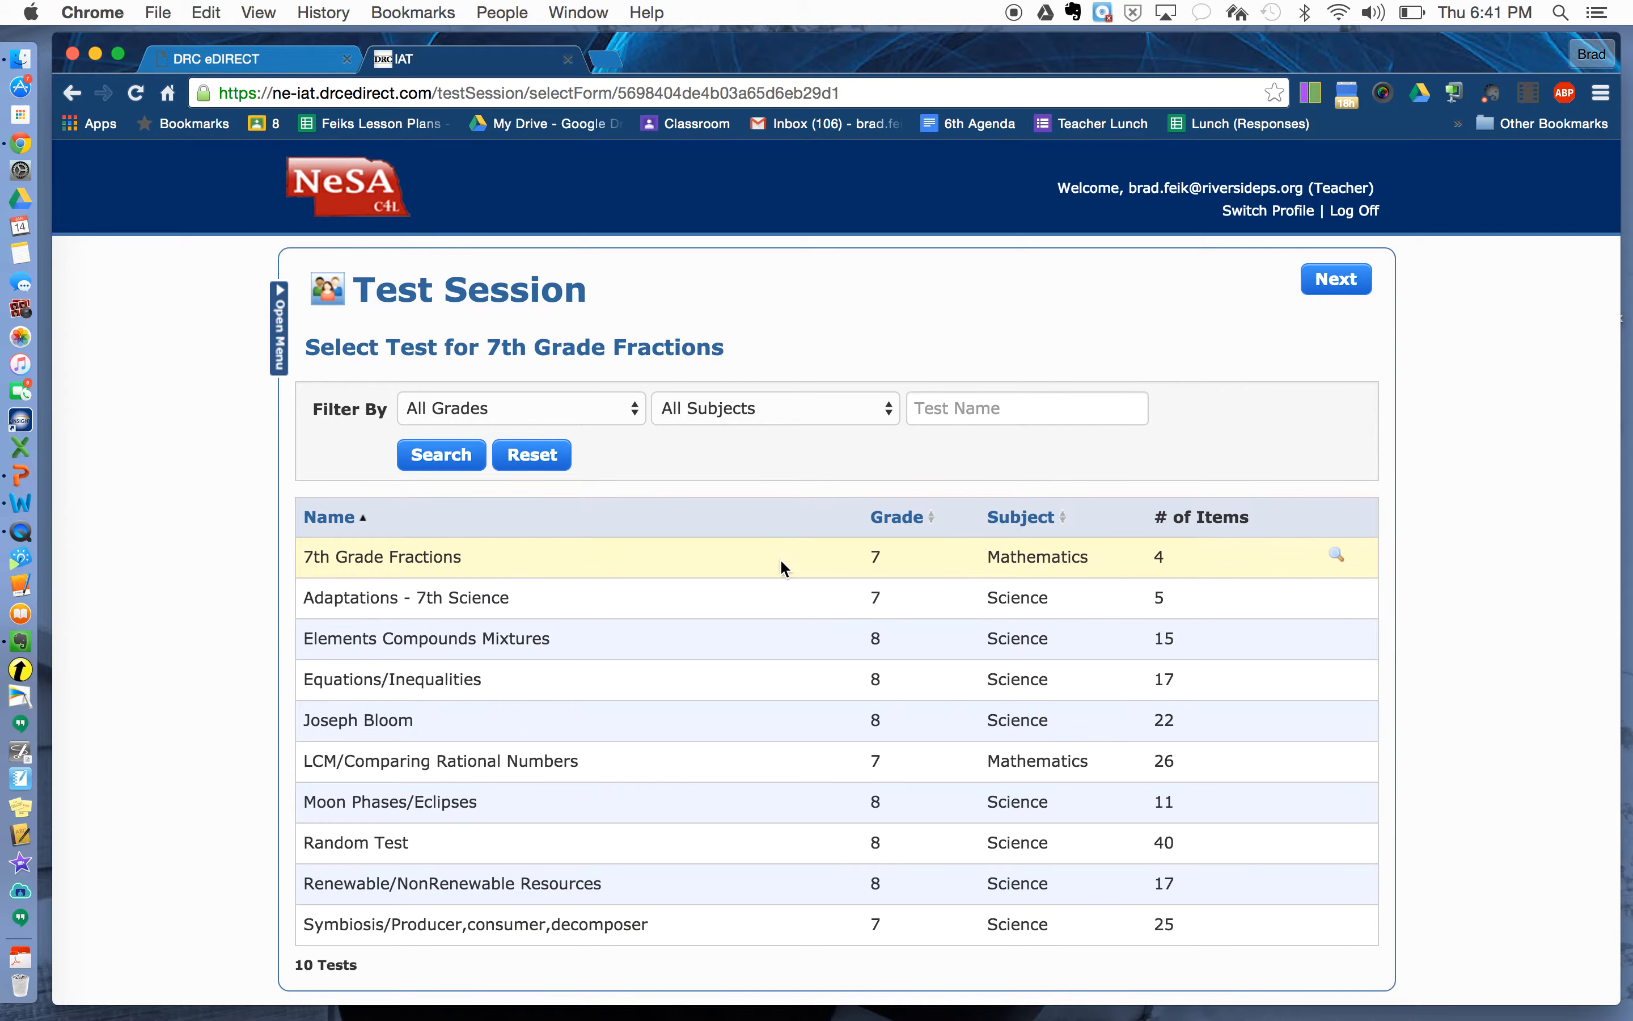
Select the 7th Grade Fractions test for the session, briefly trying Adaptations - 7th Science instead.
left_click(641, 566)
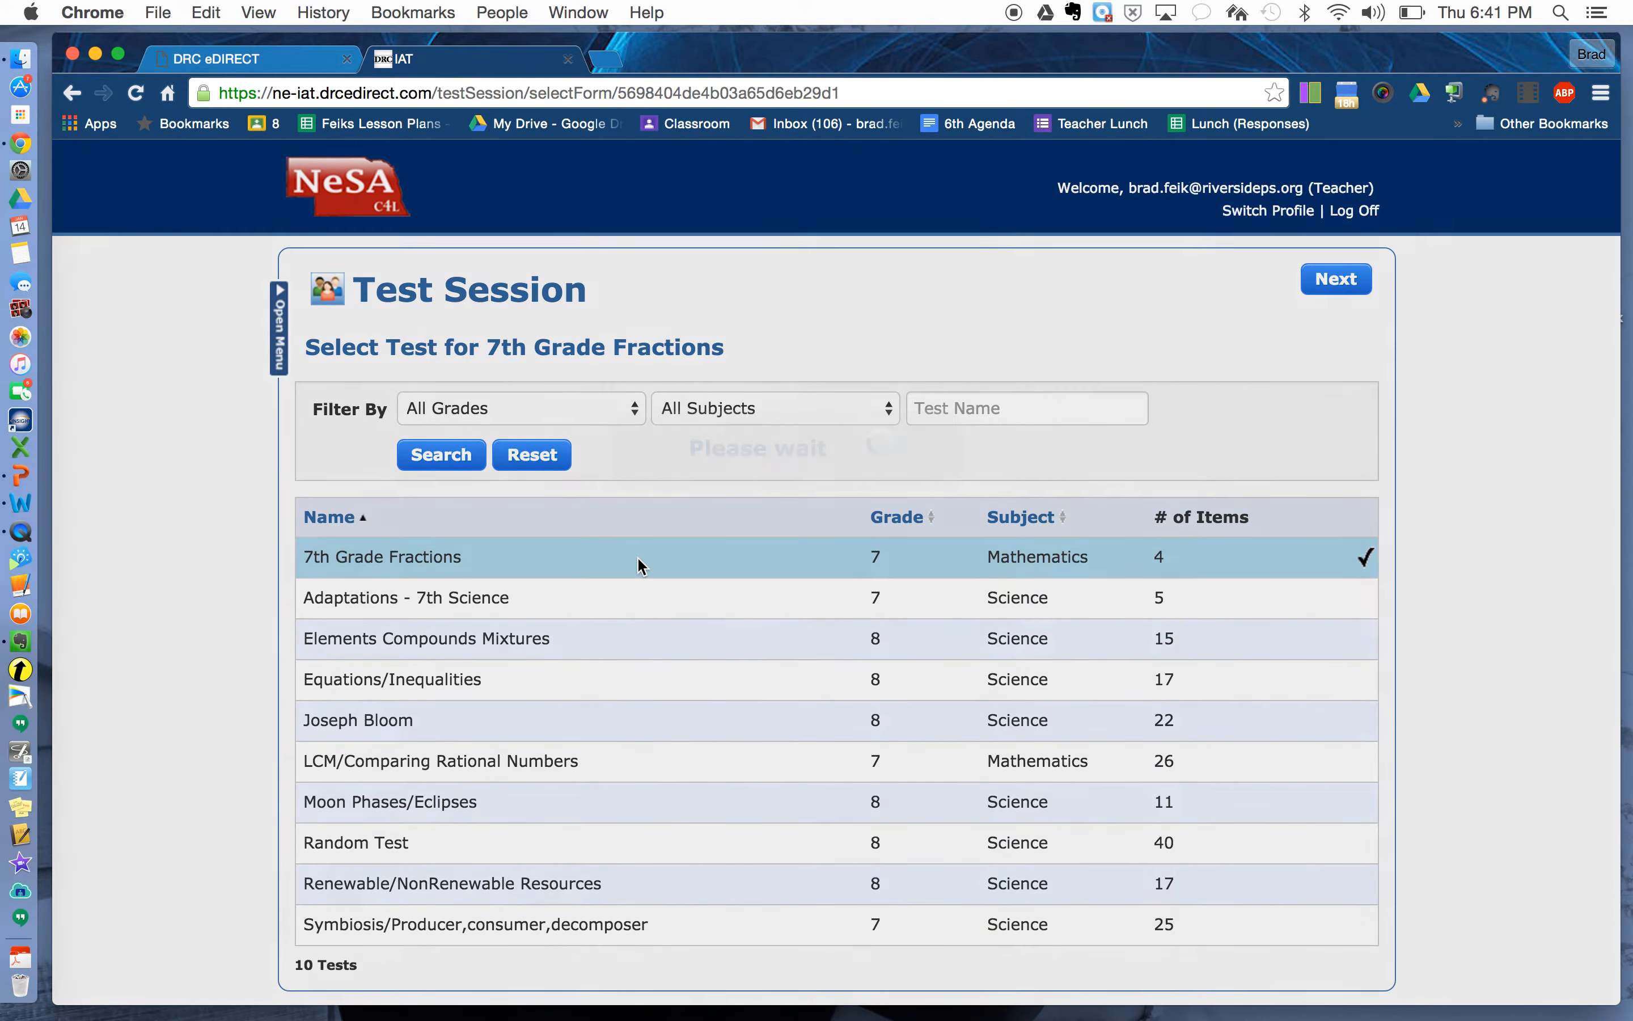
left_click(626, 600)
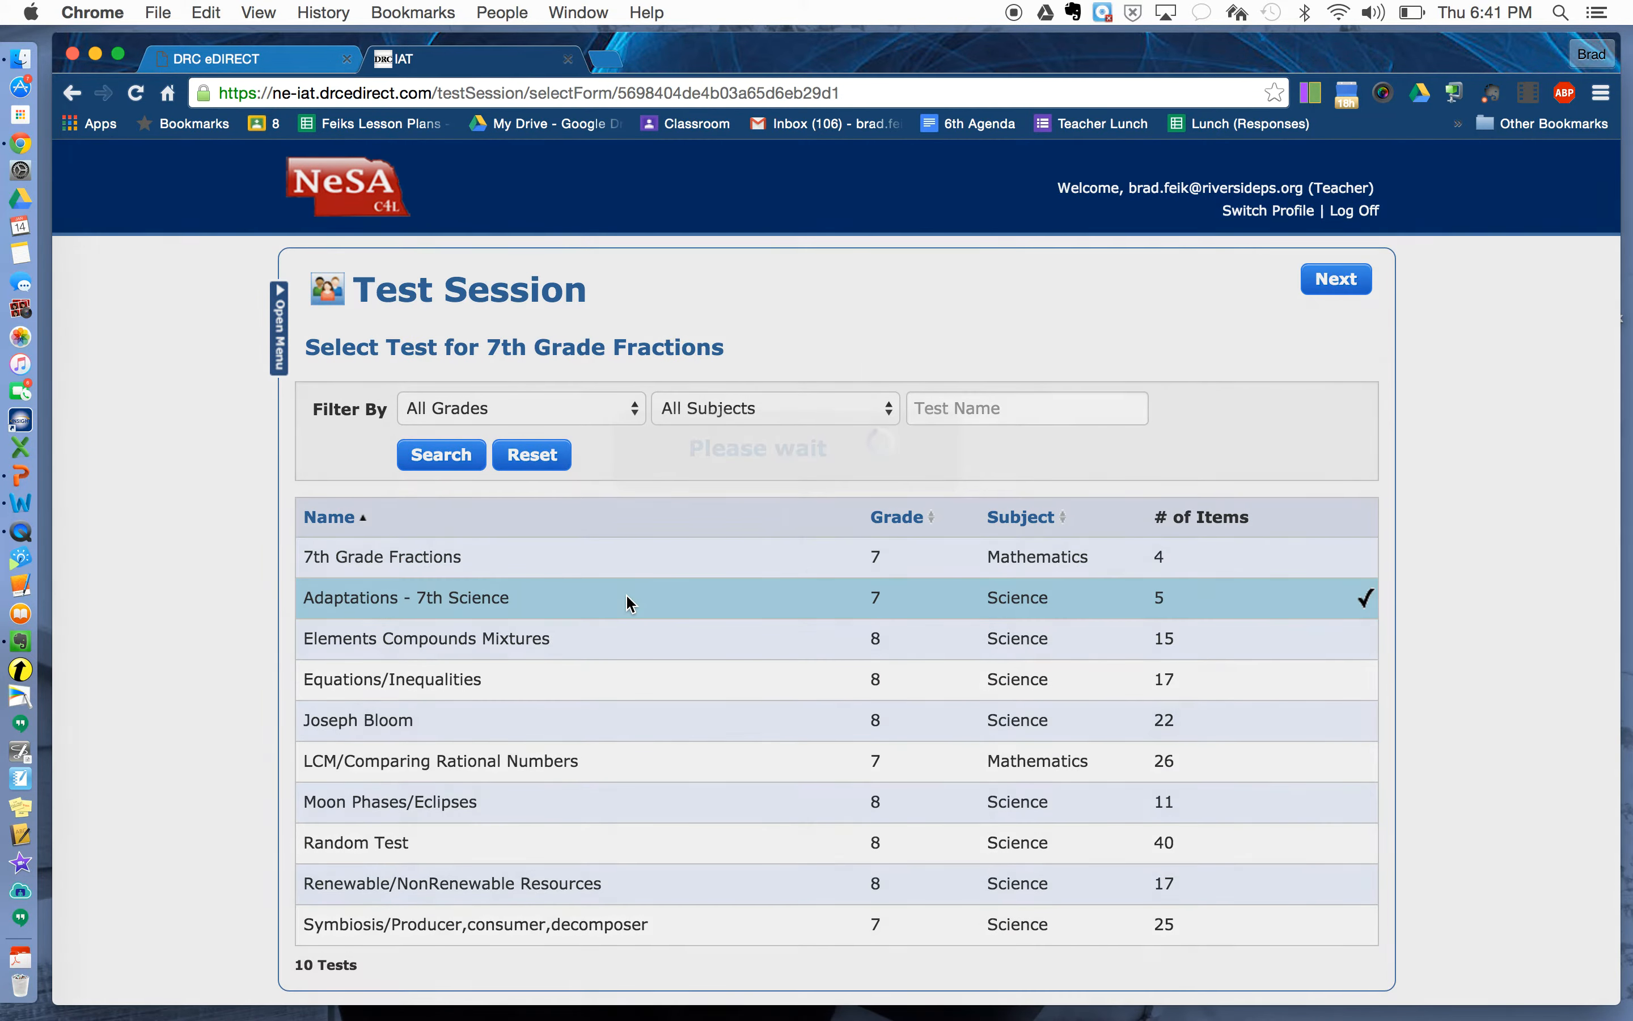
left_click(635, 566)
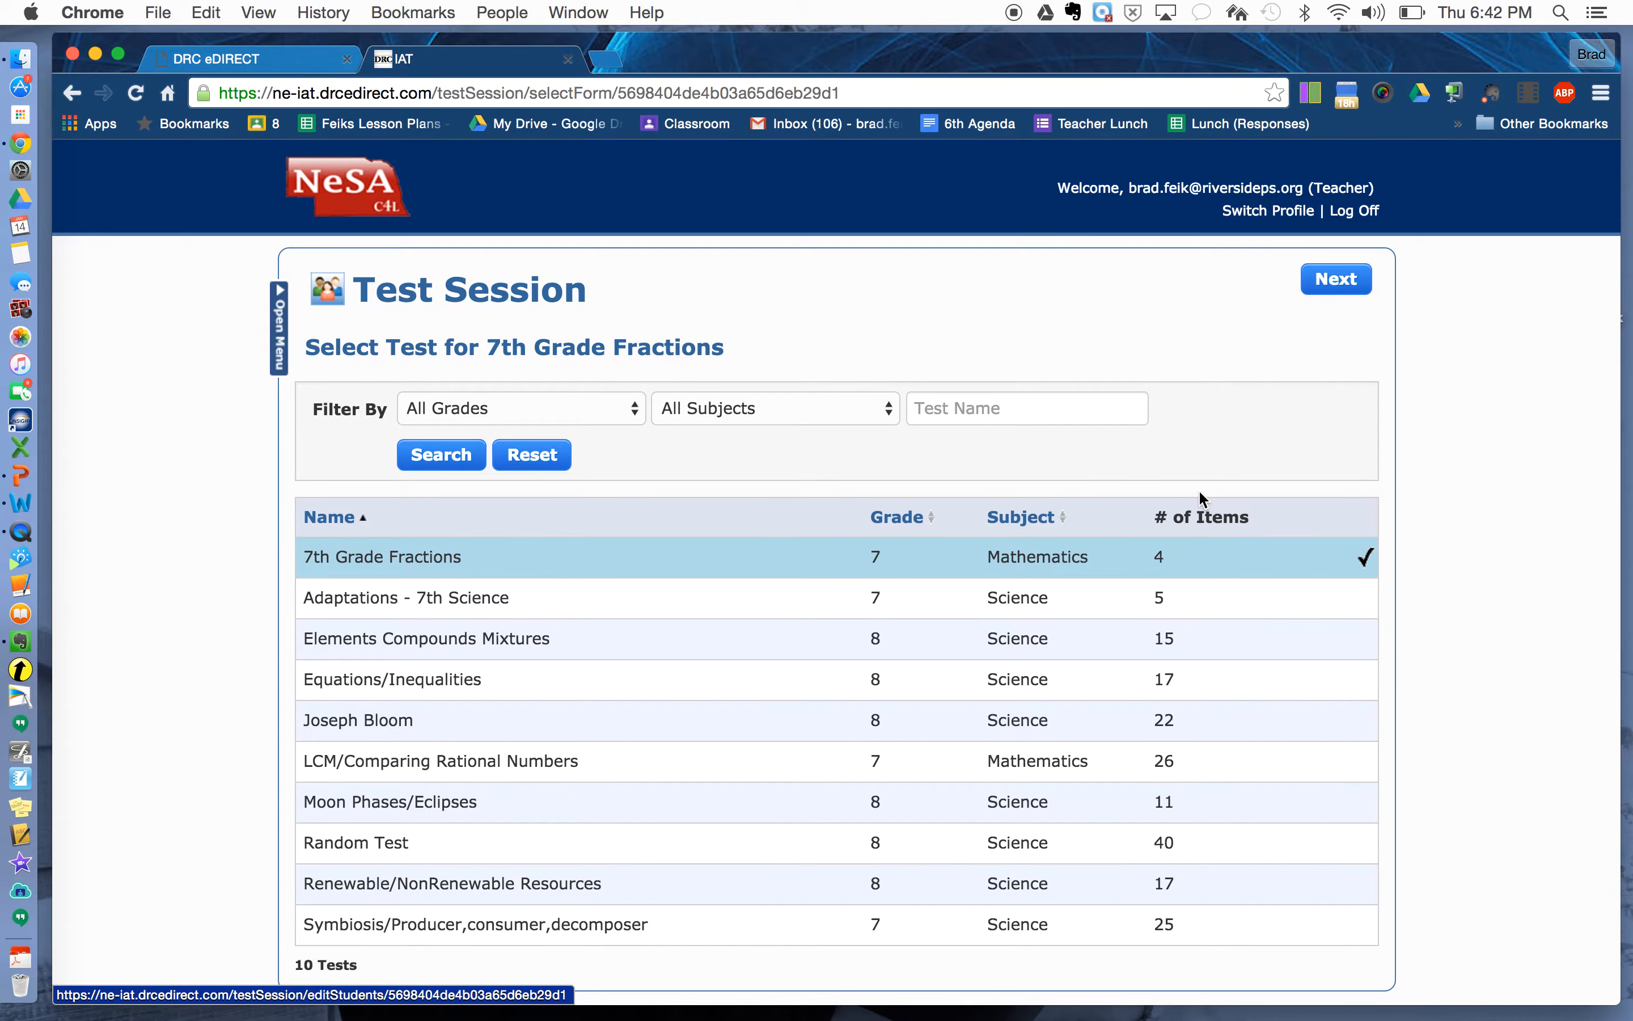
Filter the available tests by grade 7 and Mathematics, and continue with the 7th Grade Fractions test selected.
scroll(1199, 491, "down", 1)
scroll(1201, 492, "up", 1)
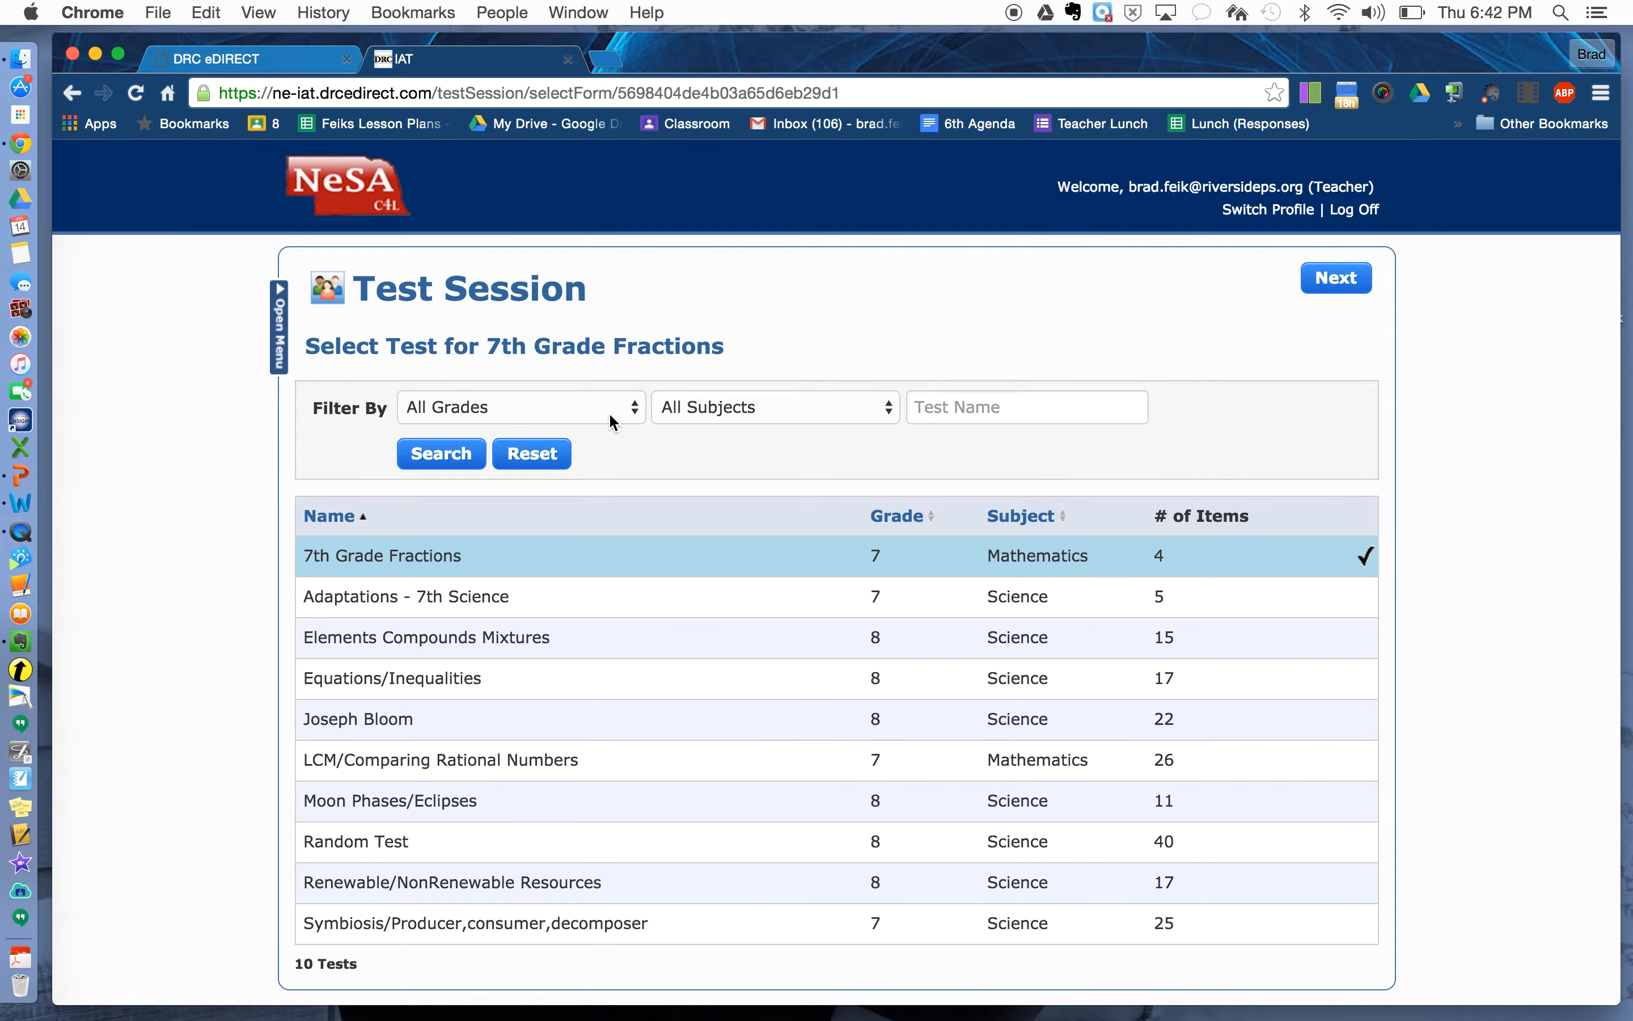
scroll(613, 421, "down", 1)
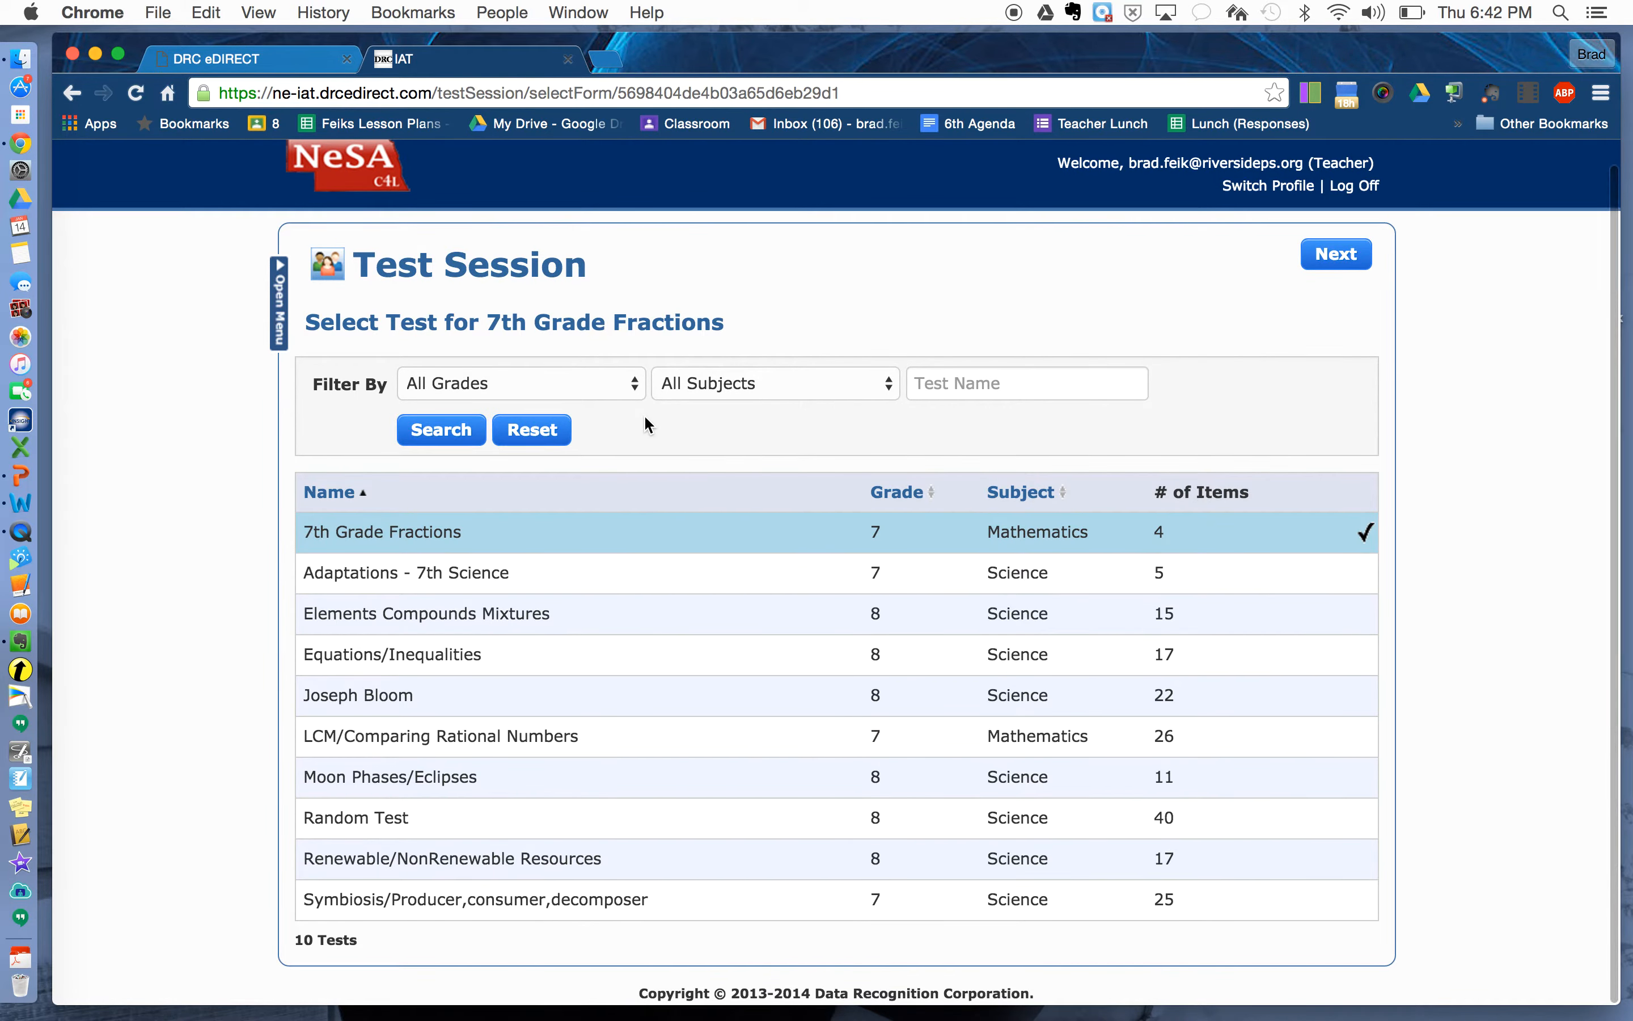
left_click(615, 397)
left_click(596, 407)
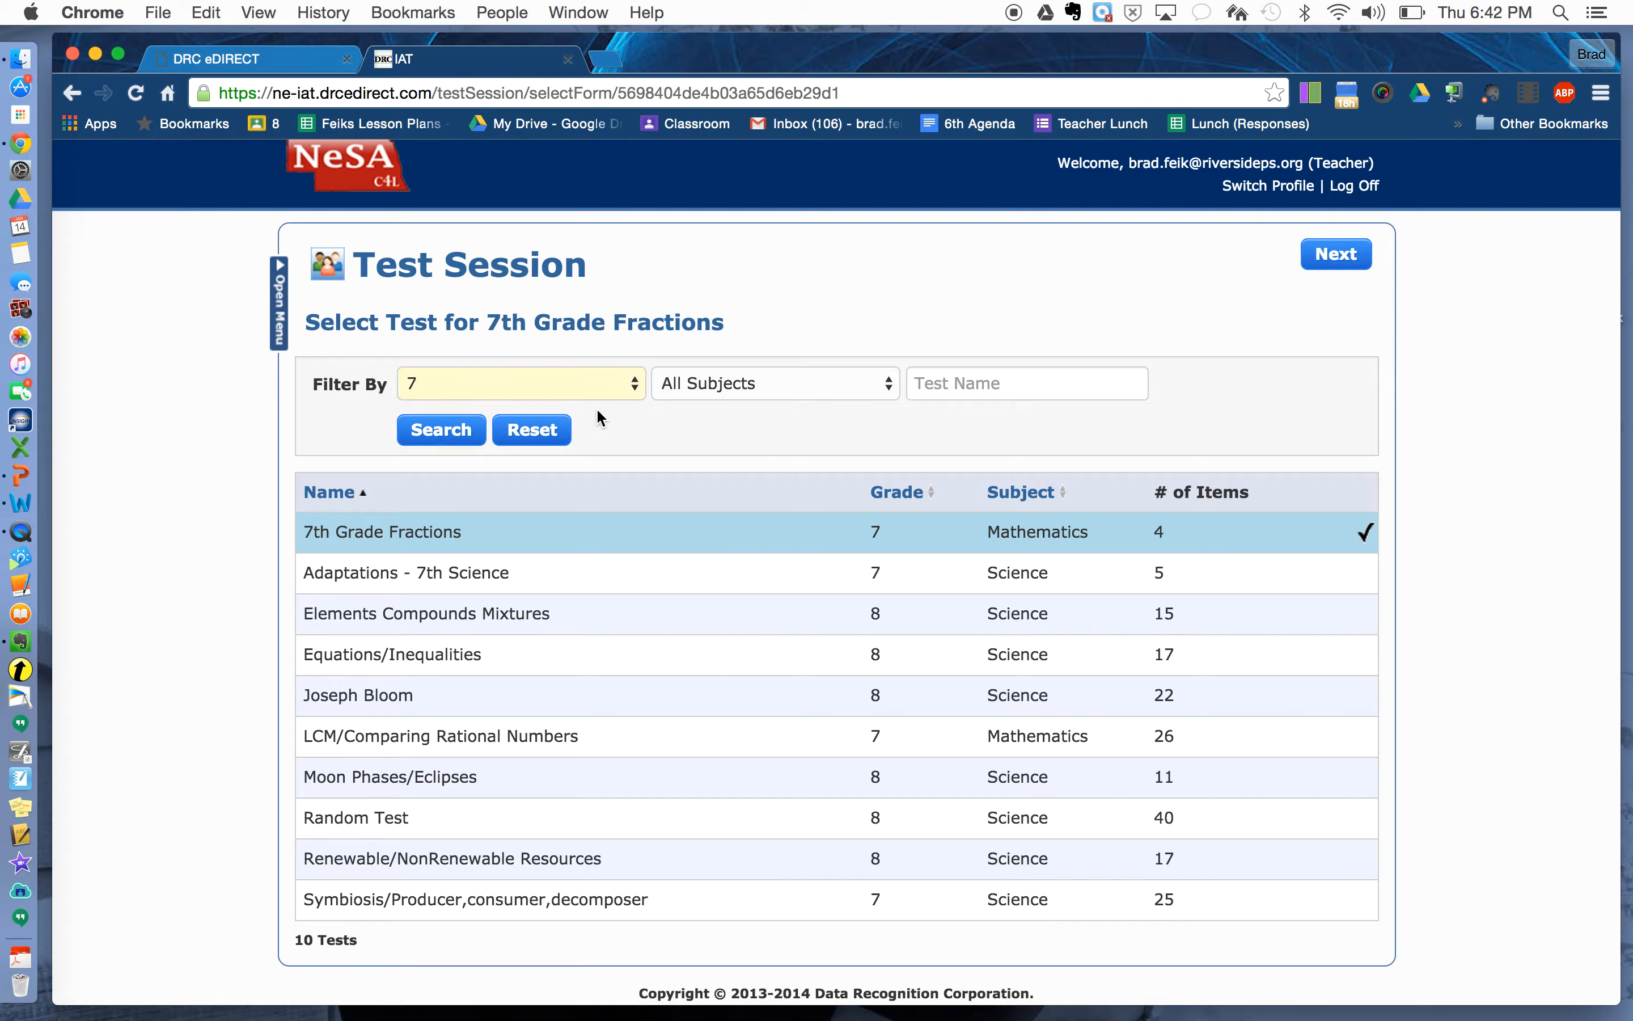
left_click(704, 380)
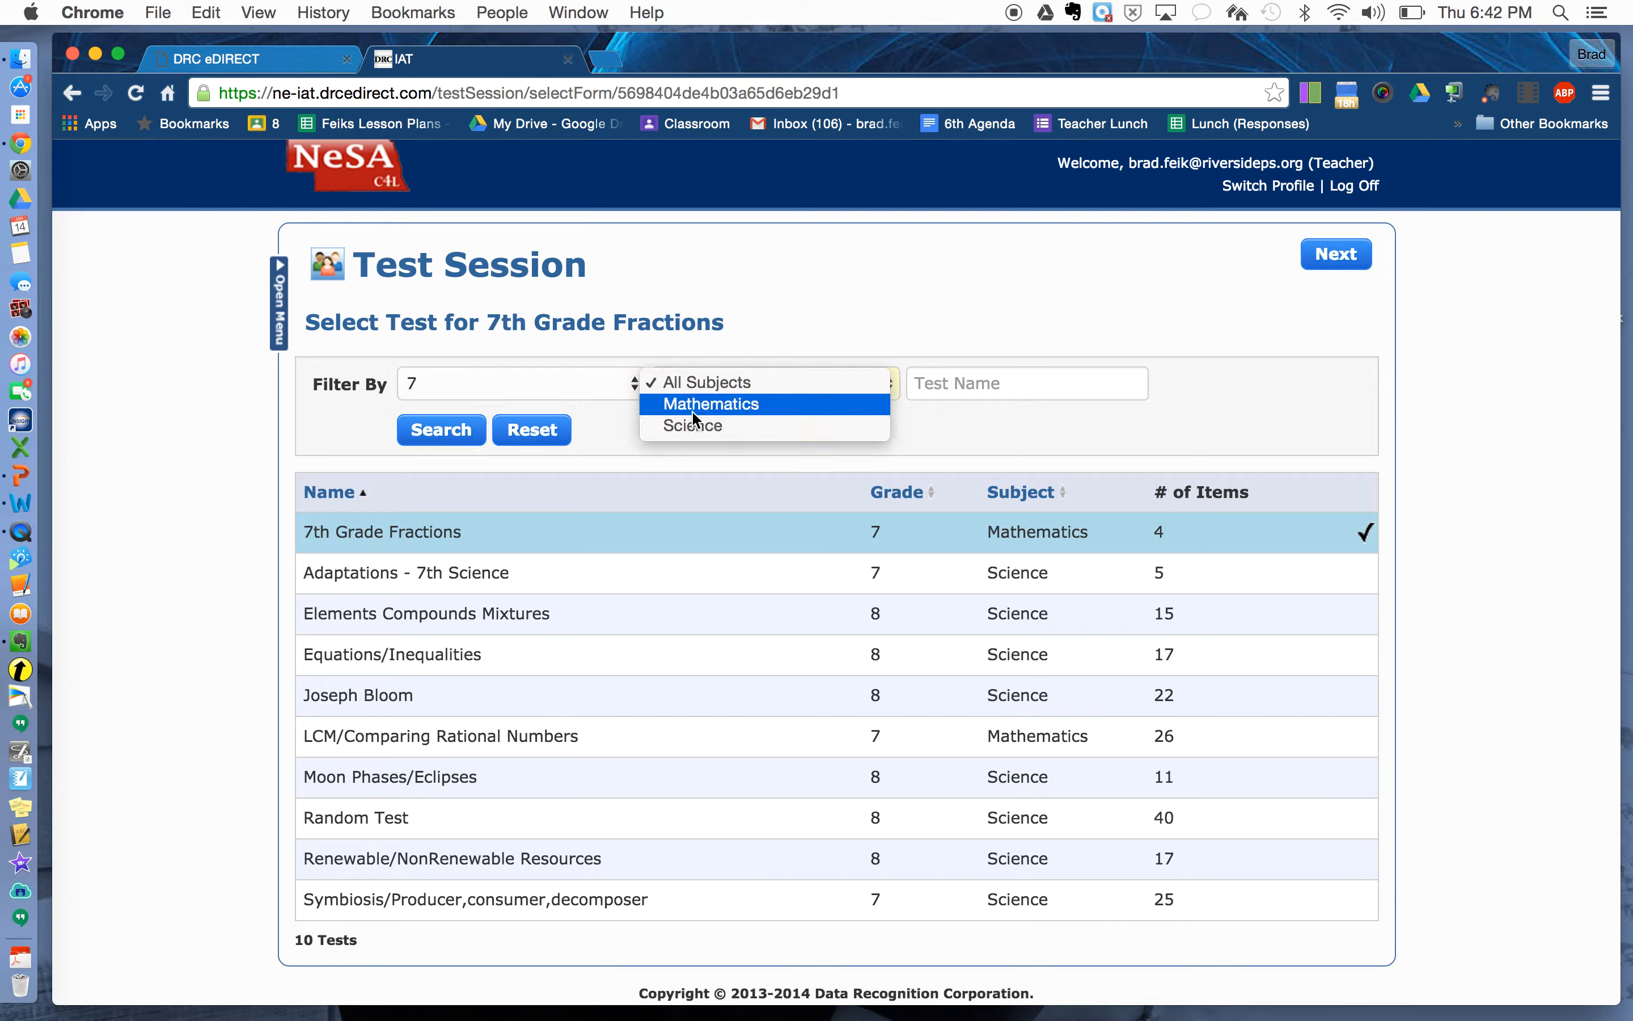
left_click(695, 405)
left_click(475, 426)
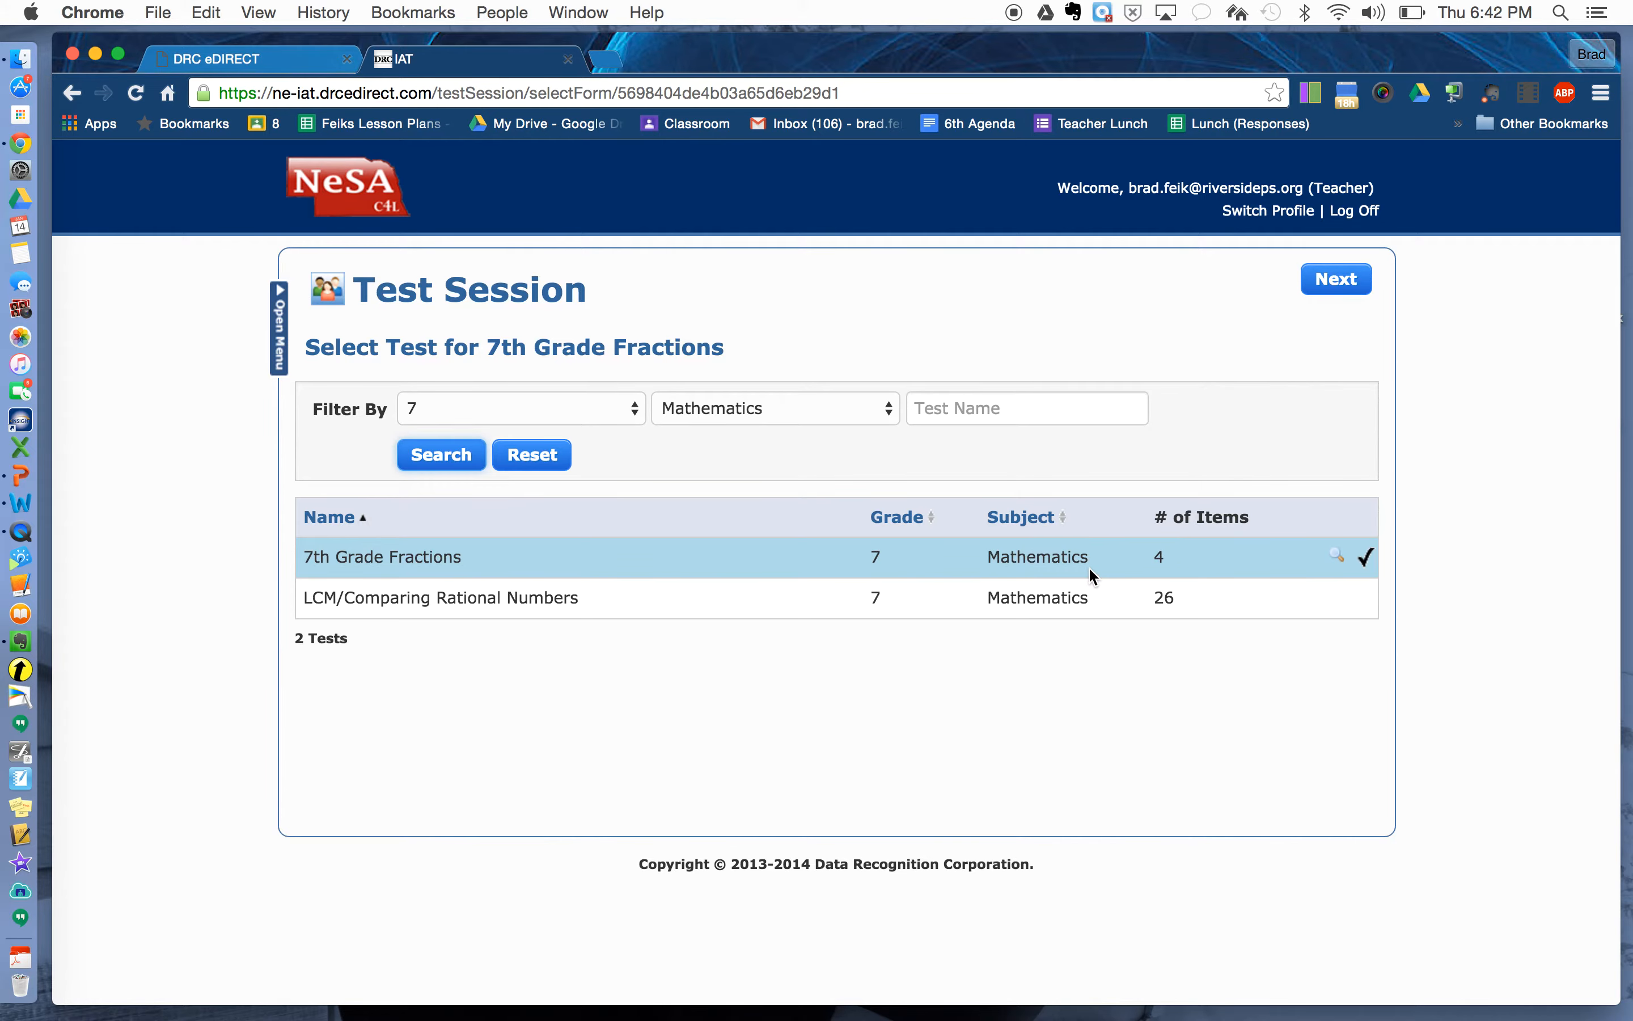
left_click(1331, 290)
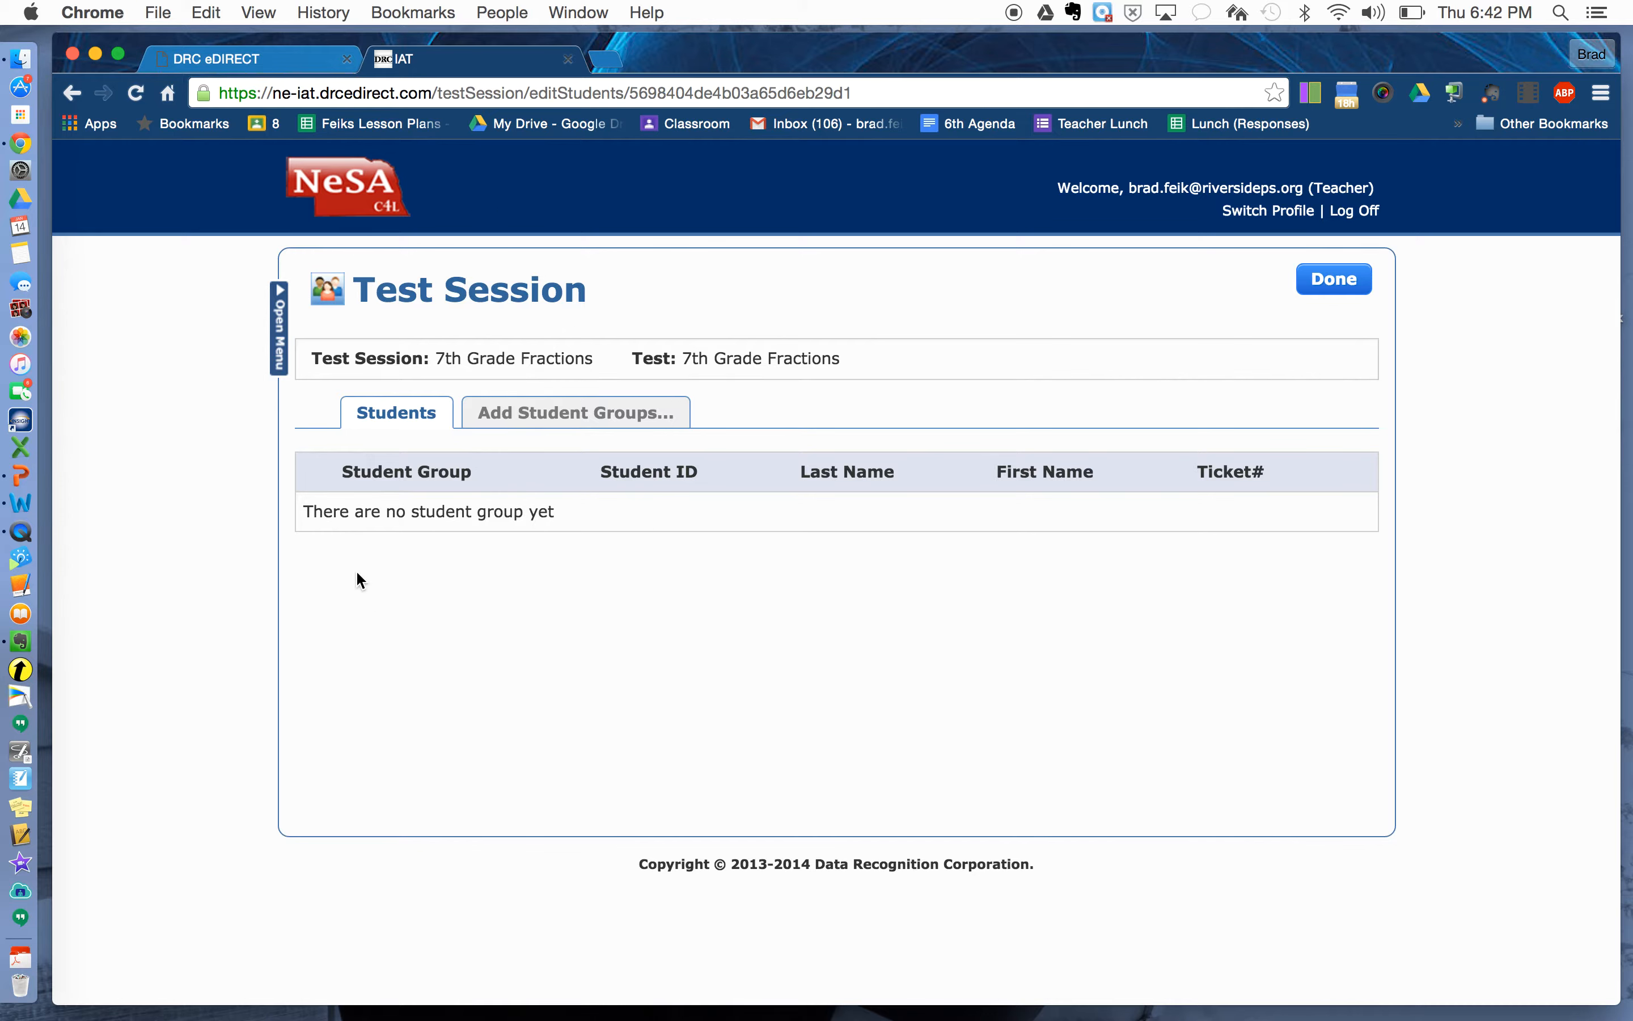
Add the 7th Math student group to the test session, finish, and check the session's publication status.
left_click(549, 414)
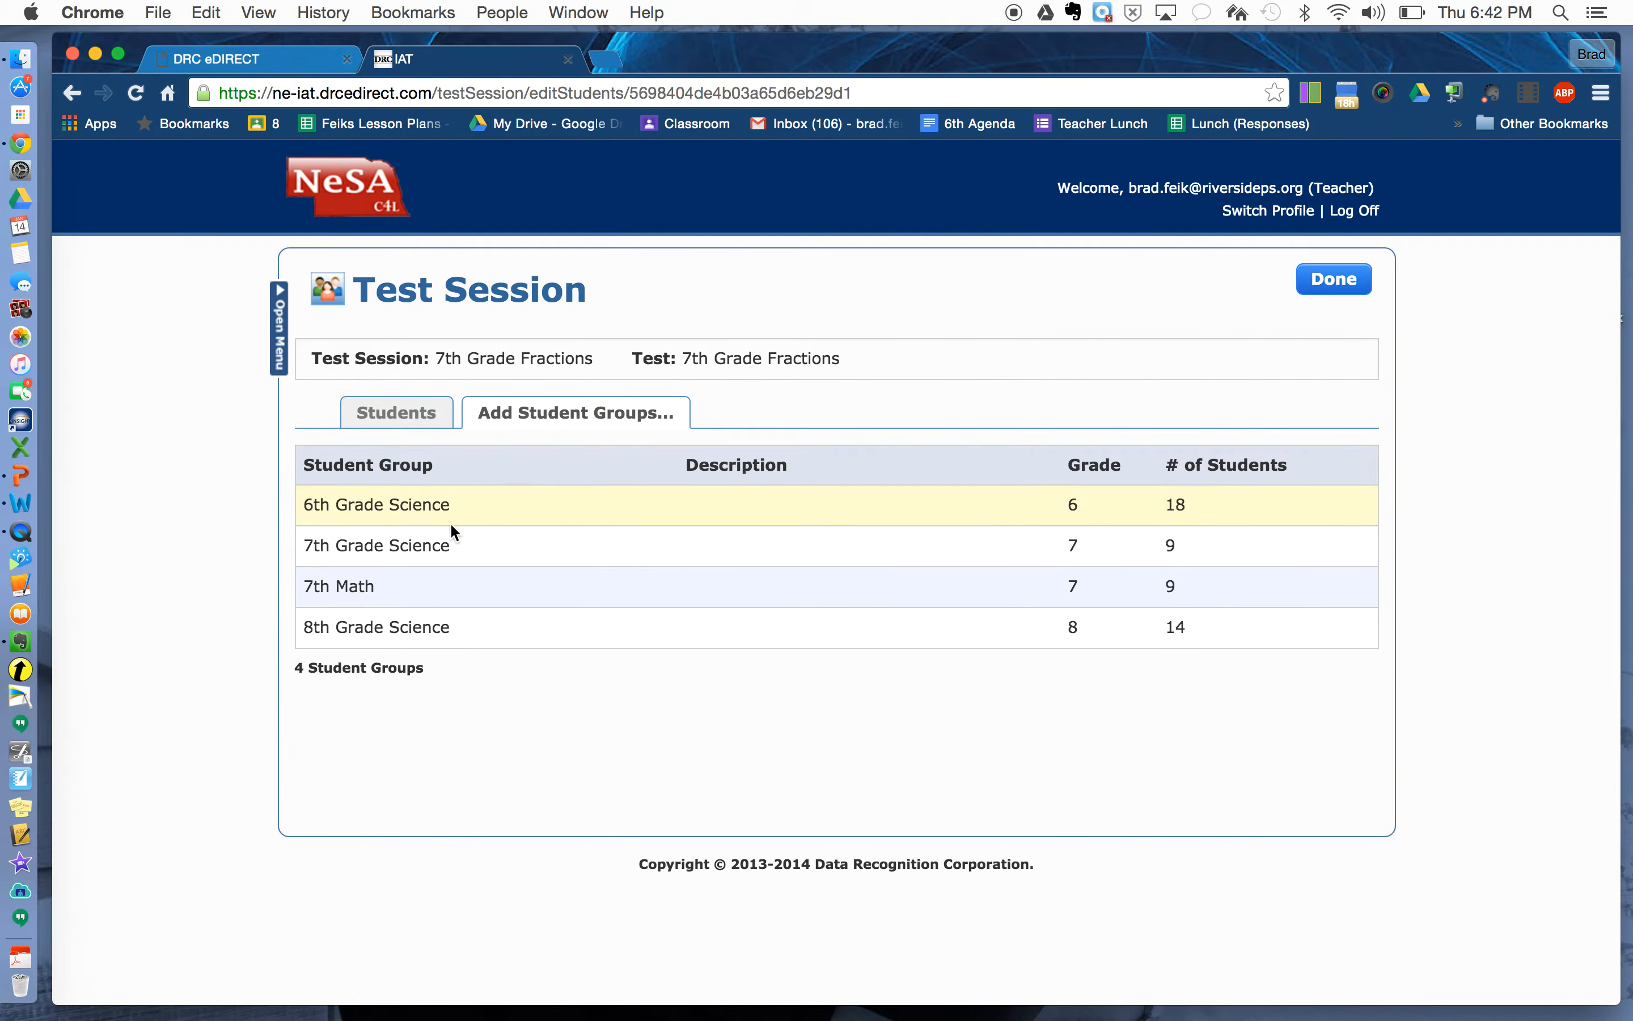
left_click(391, 578)
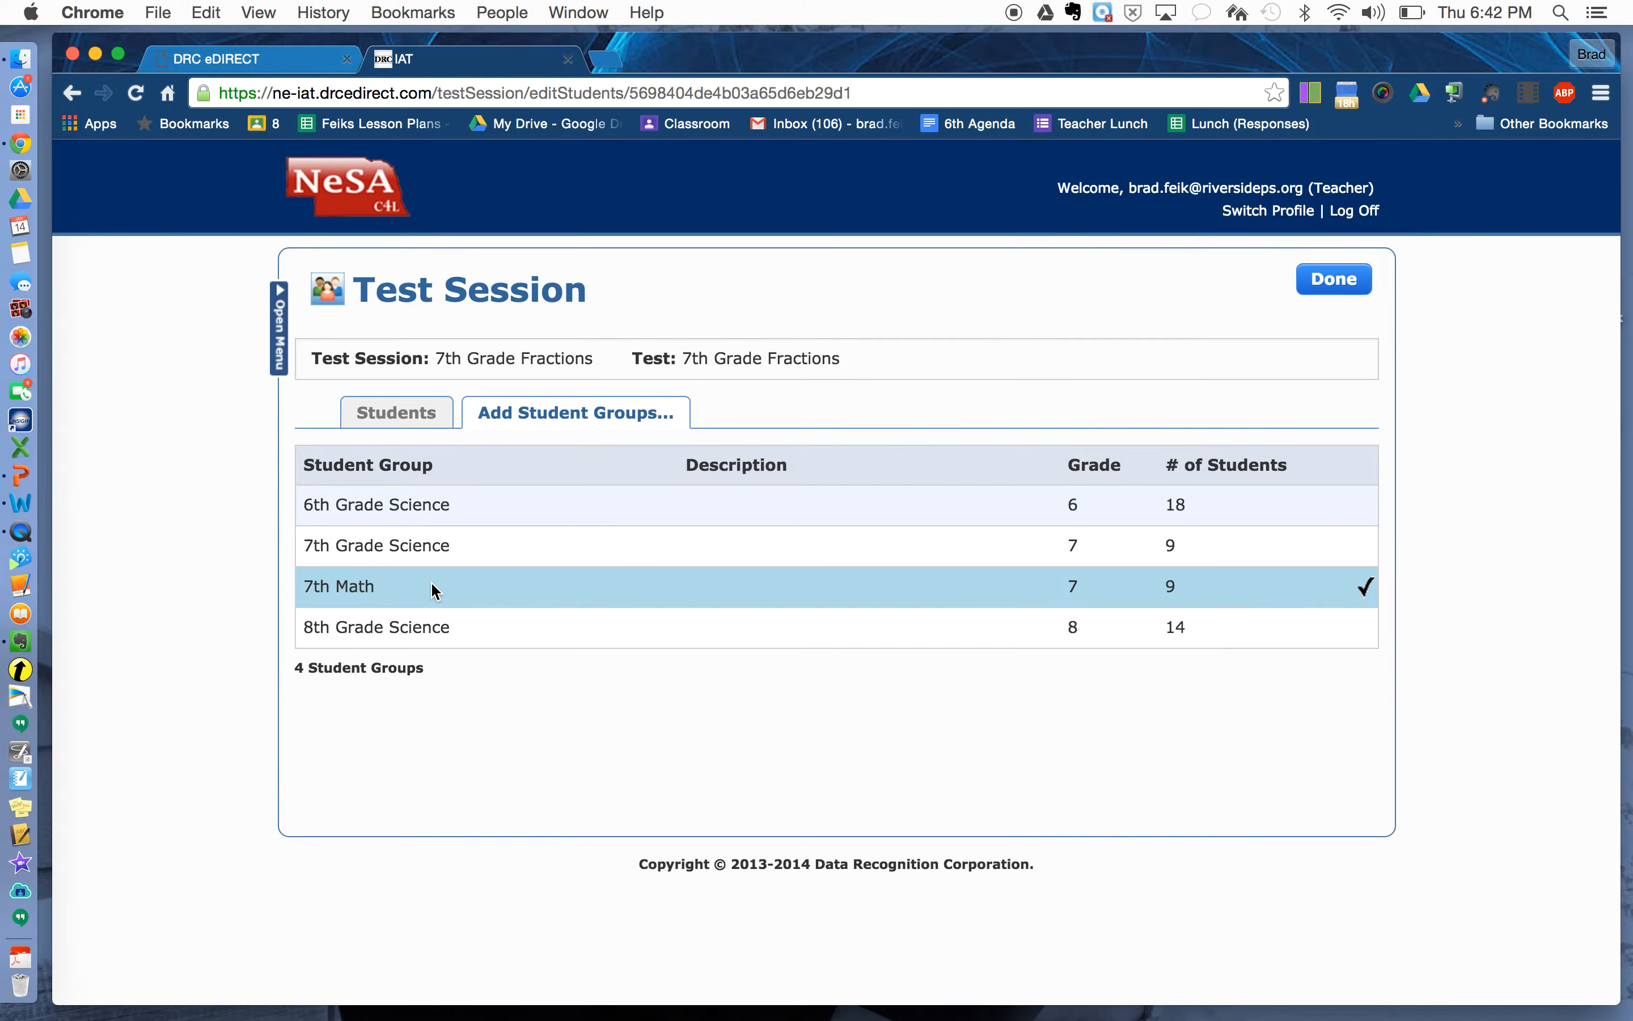
left_click(1333, 280)
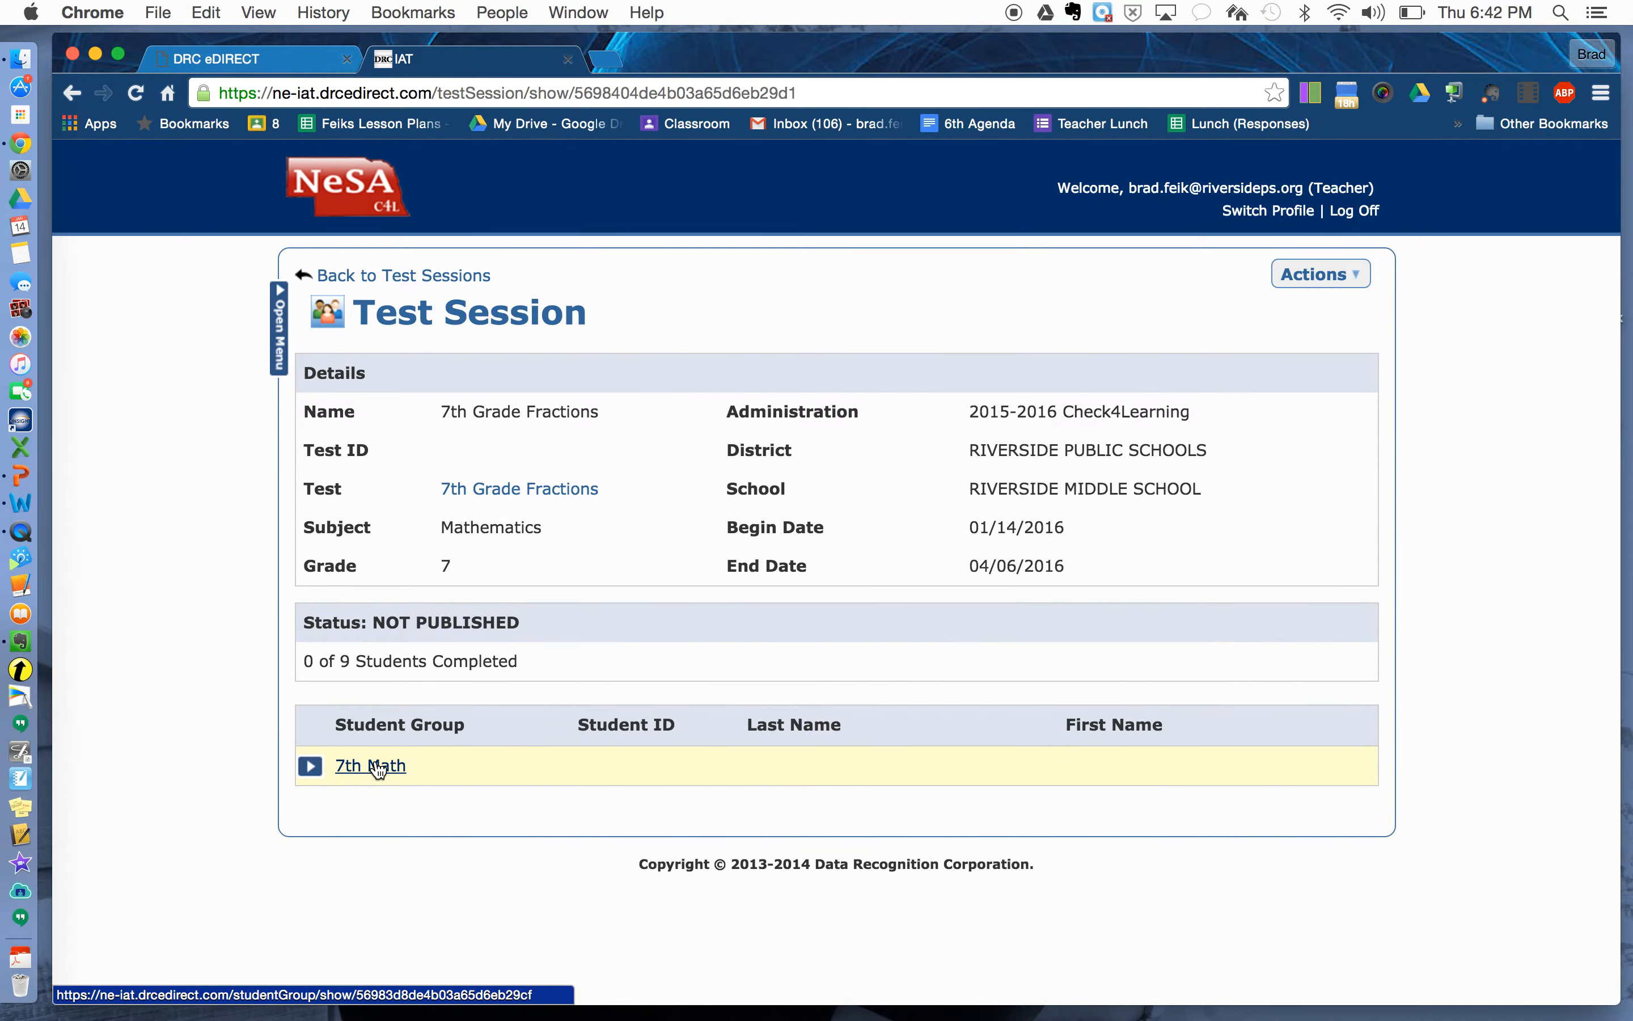
left_click(373, 620)
left_click_drag(372, 620, 526, 623)
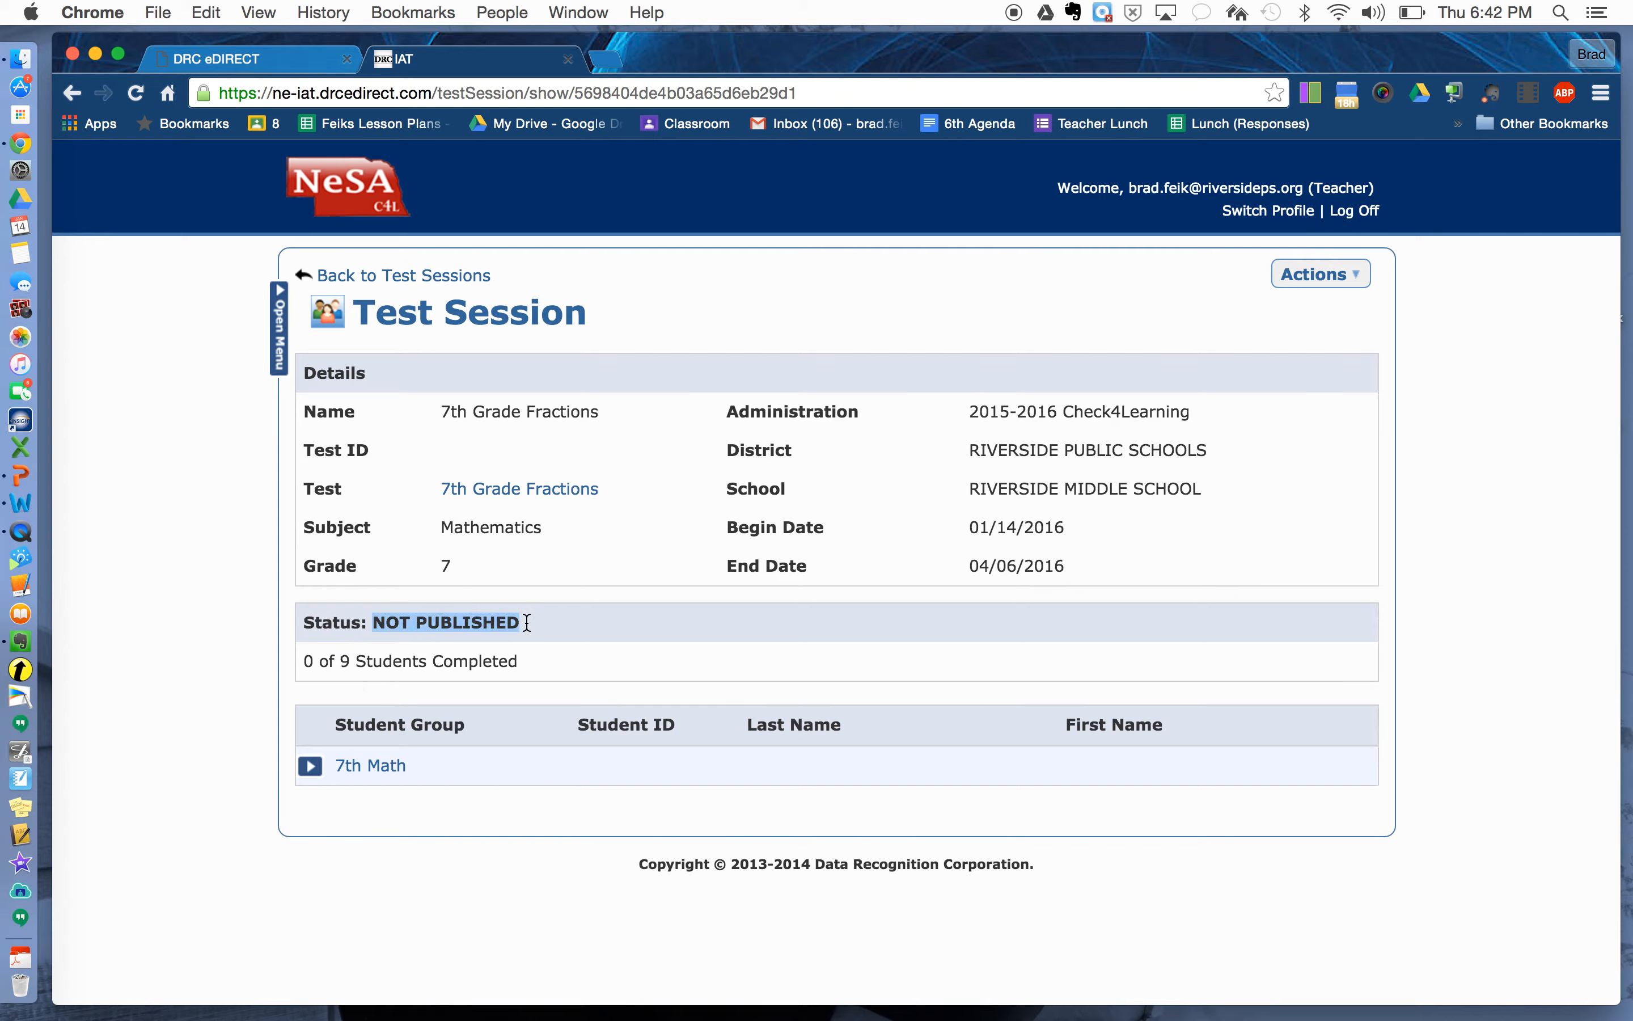
Generate the student test tickets for the 7th Grade Fractions test session.
left_click(557, 622)
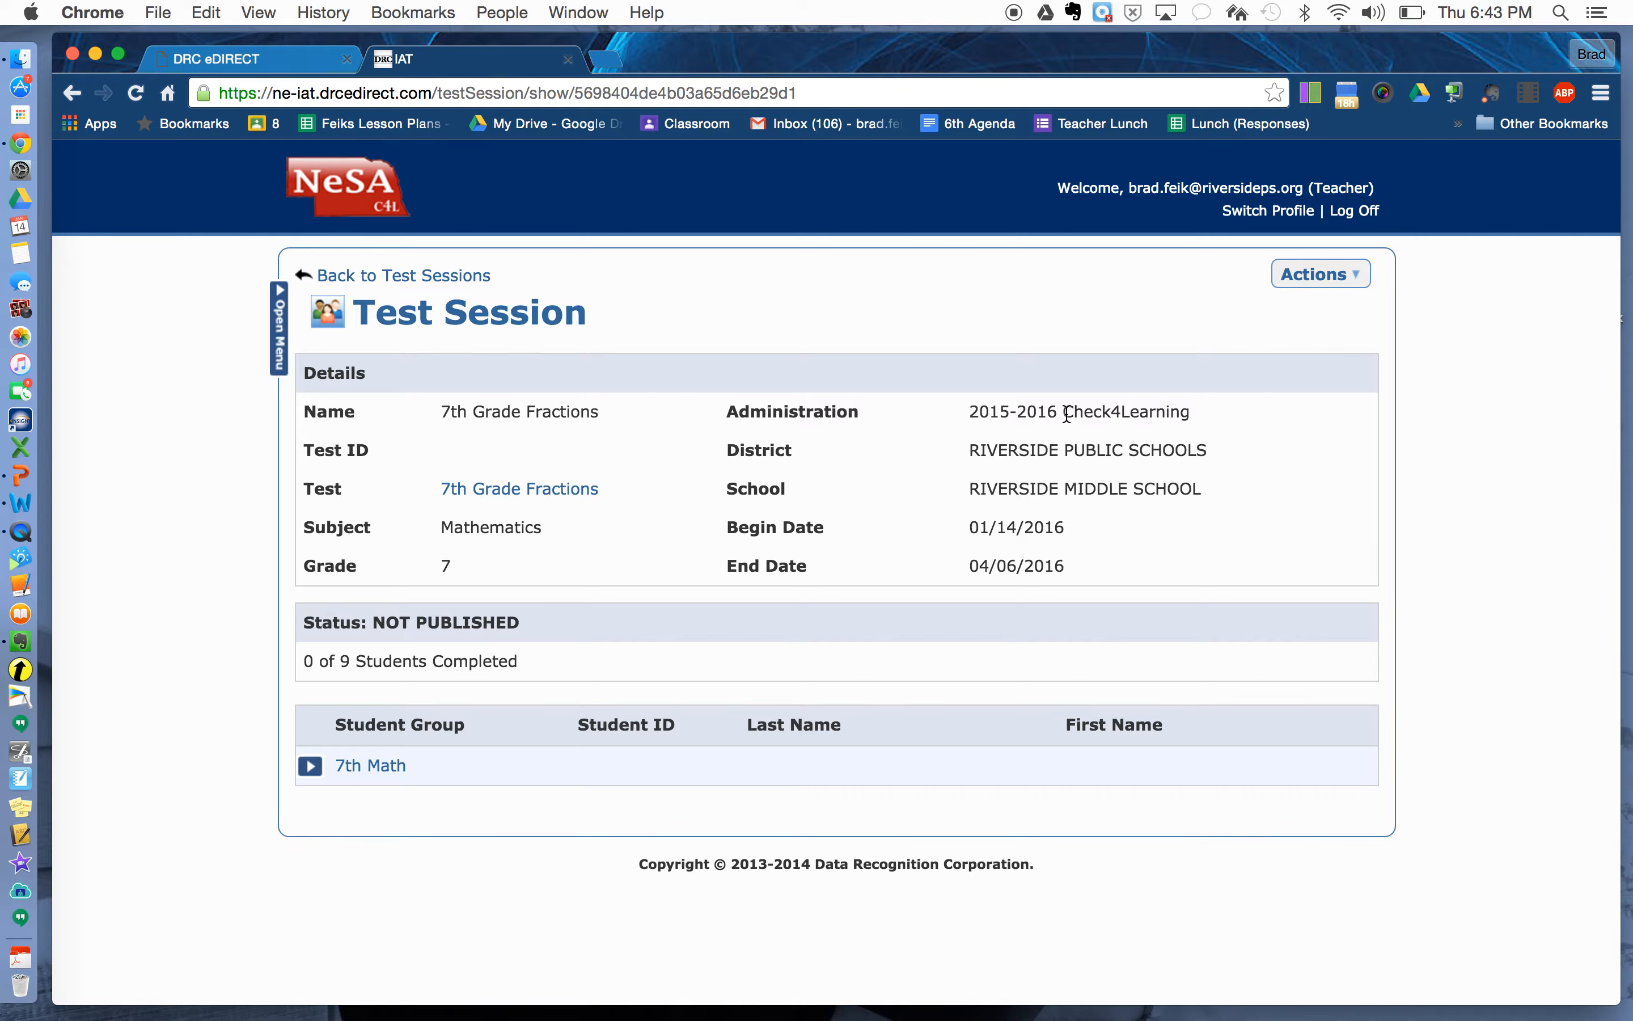
left_click(1340, 284)
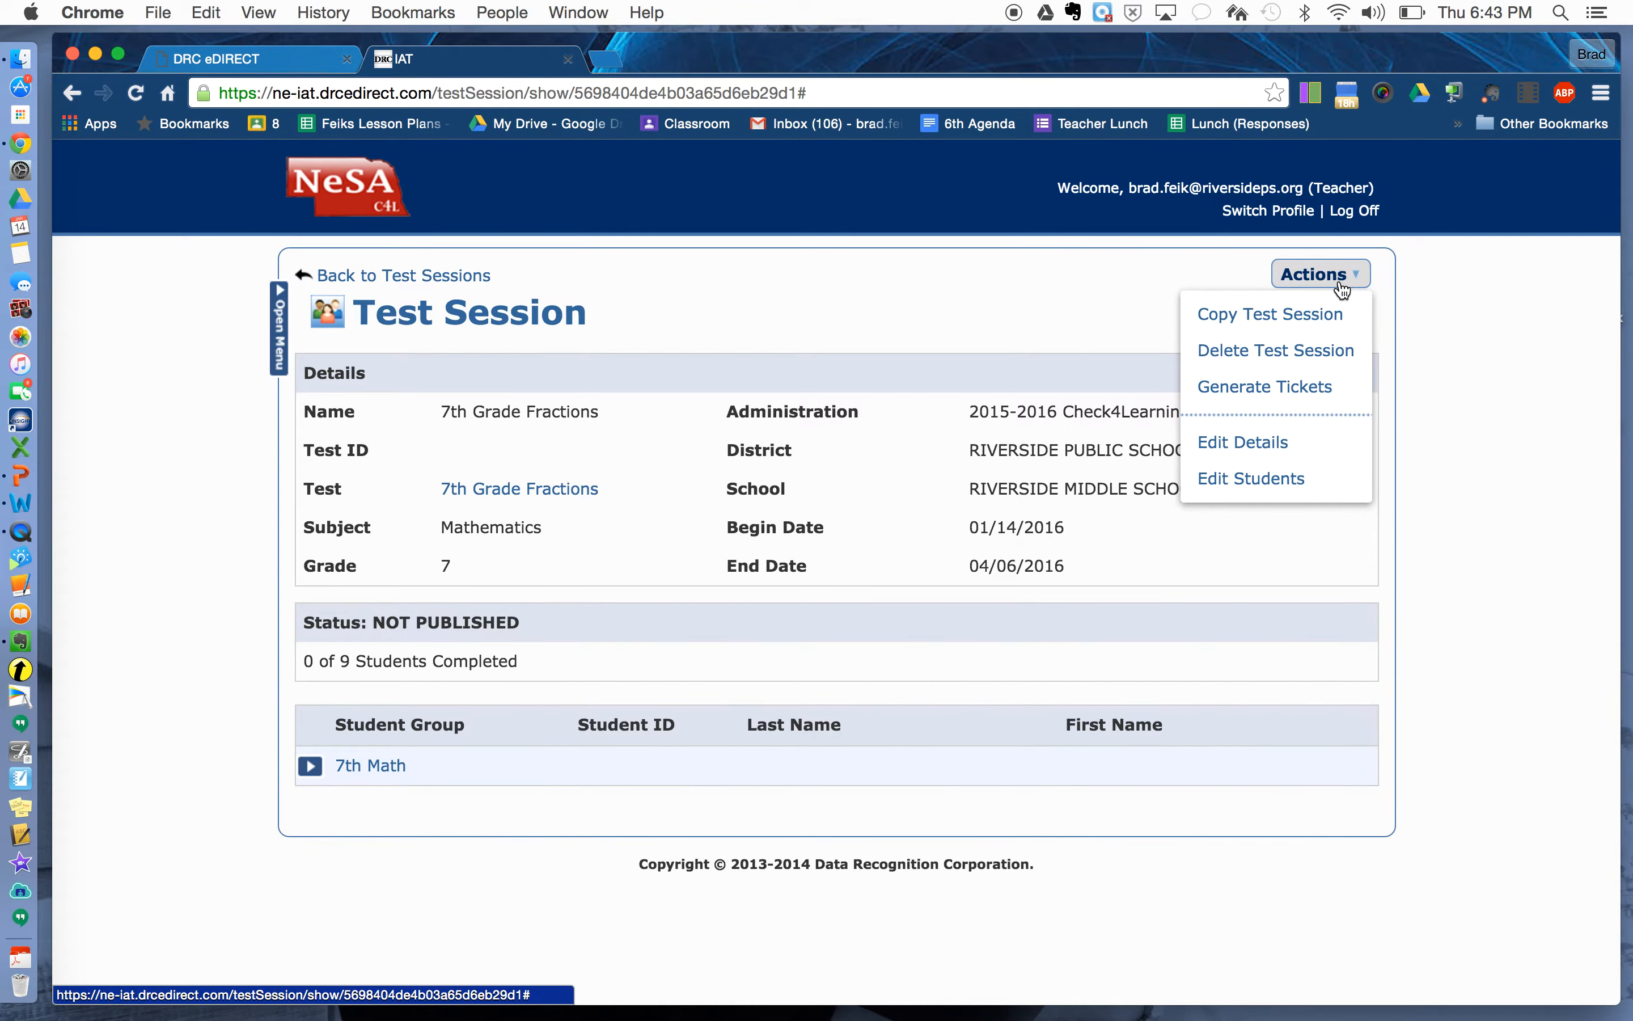
left_click(1306, 393)
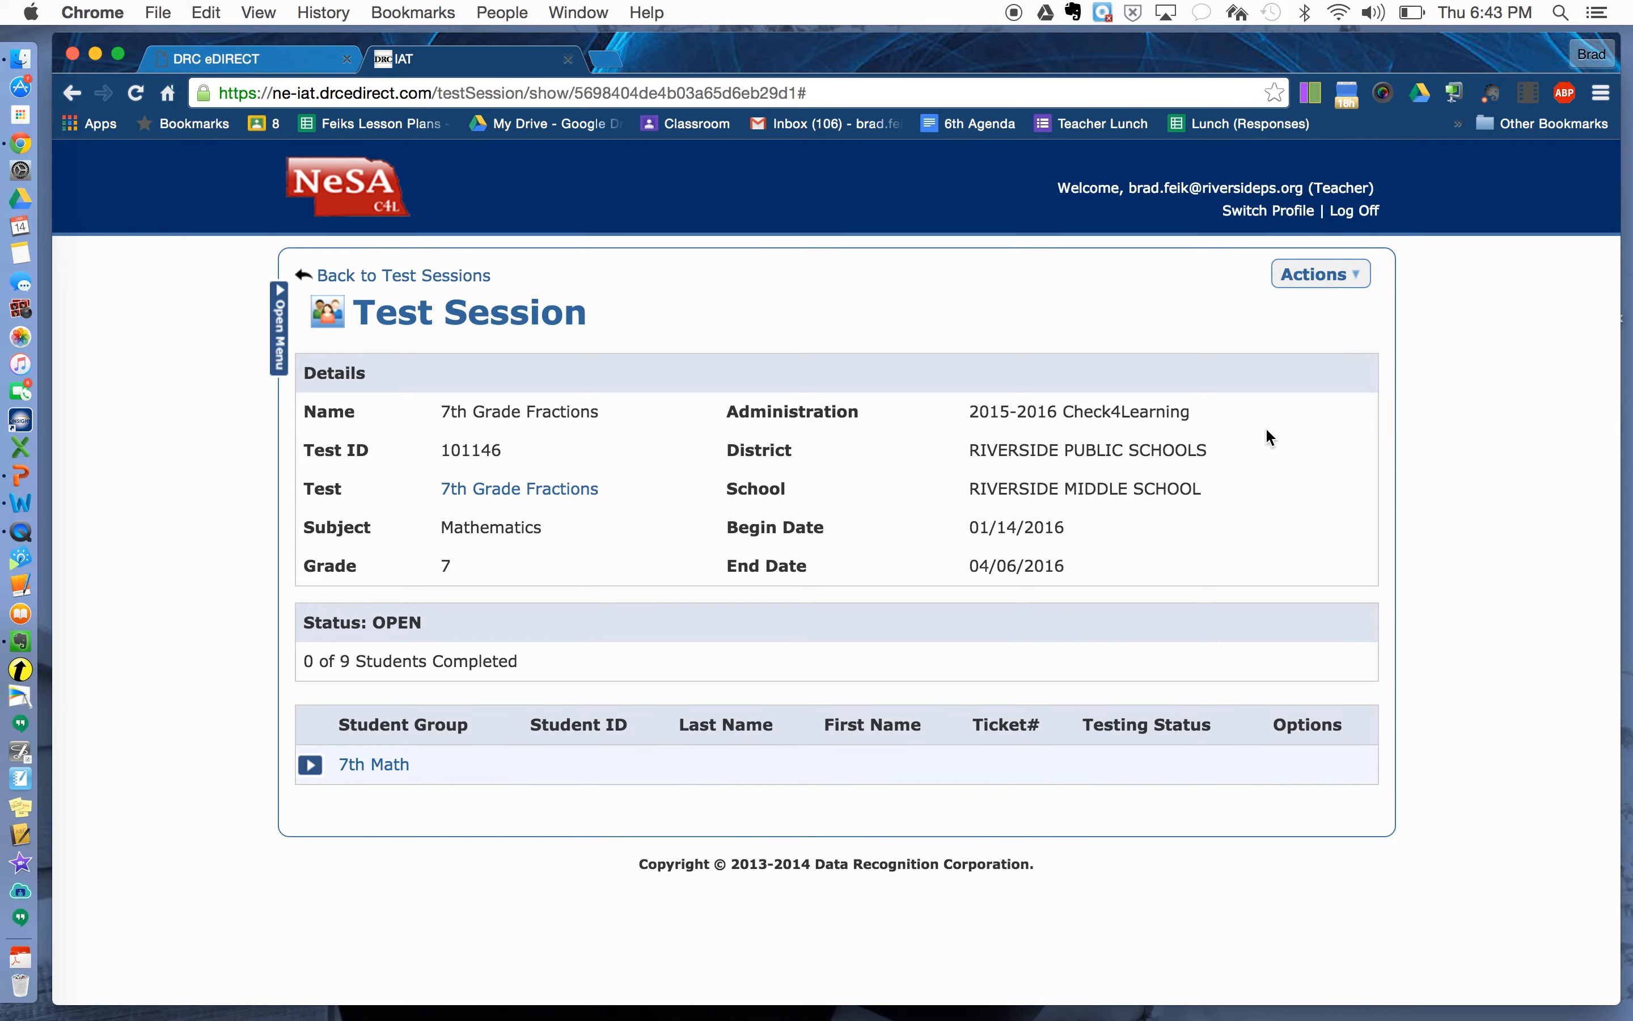
Print the session's test tickets to a downloaded PDF file.
left_click(1353, 287)
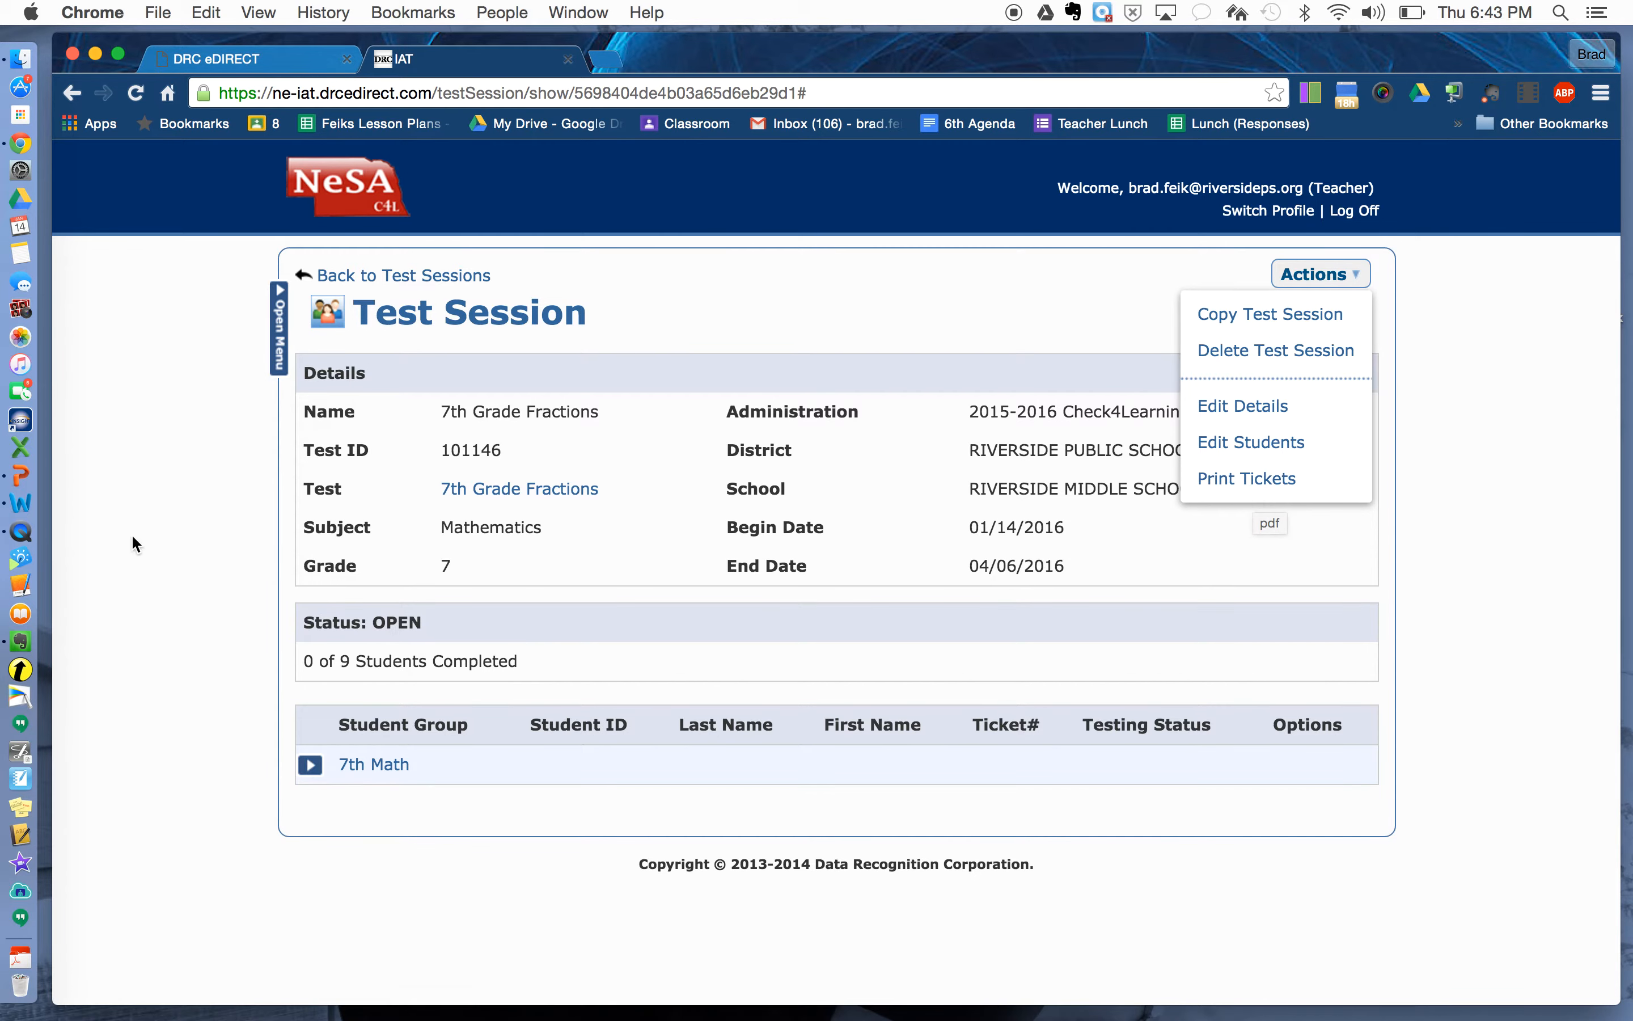
left_click(18, 422)
left_click(1253, 479)
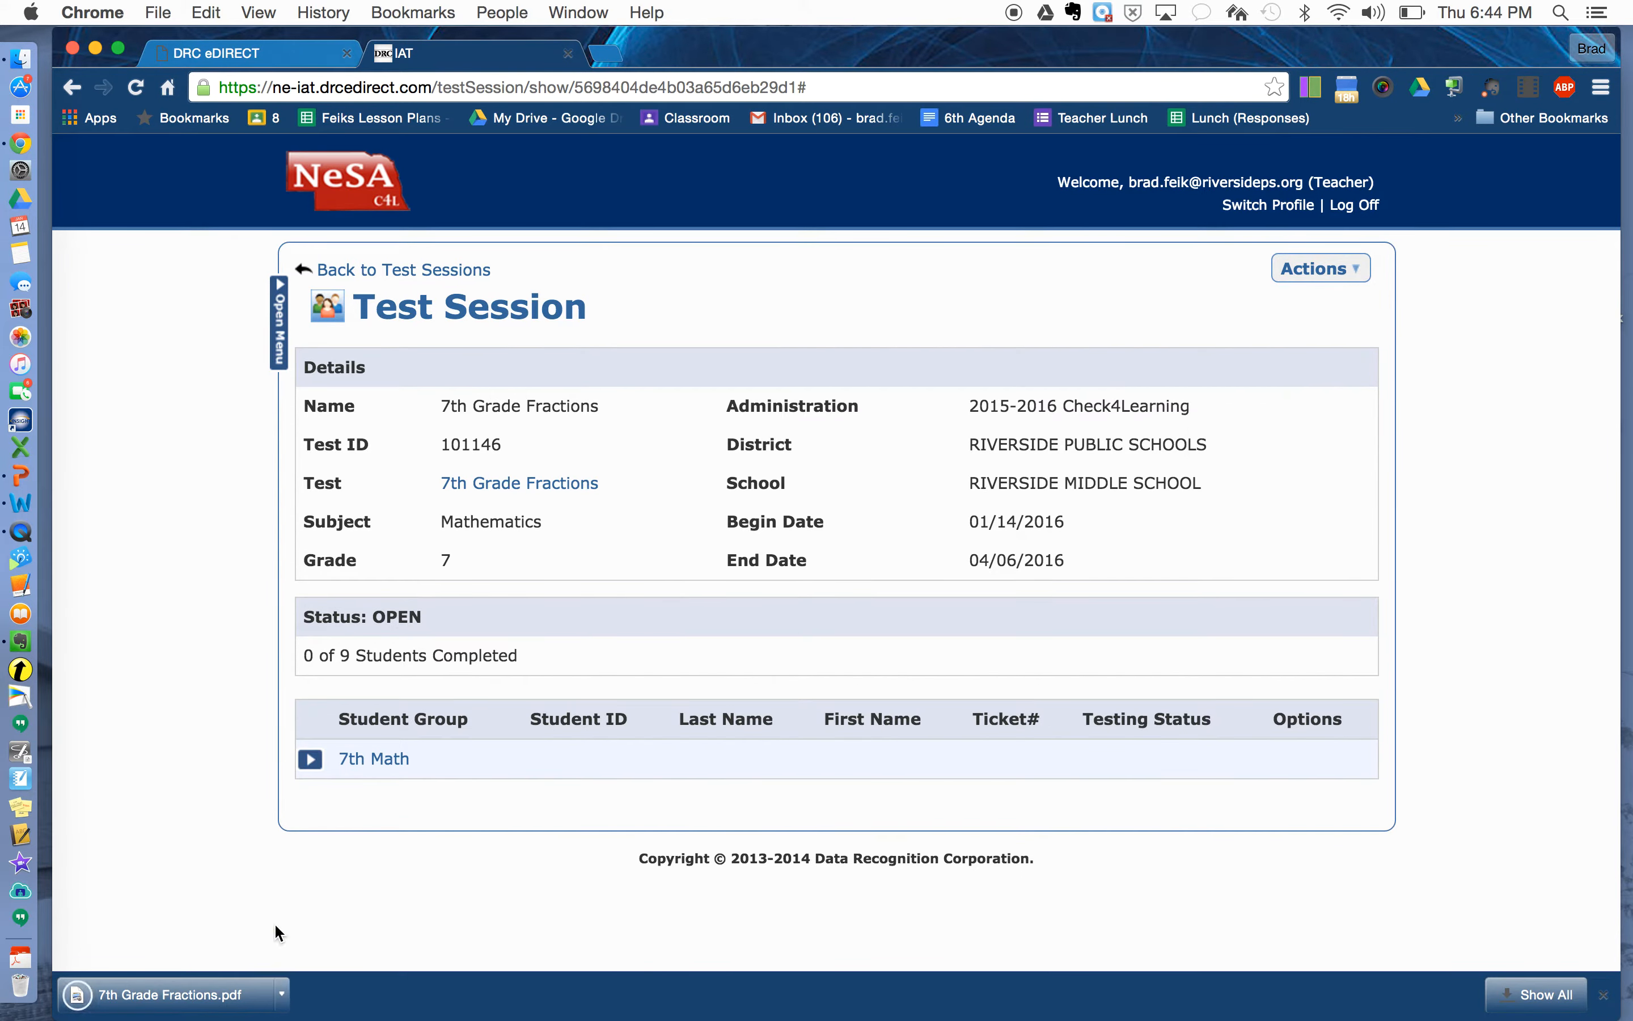
left_click(1362, 277)
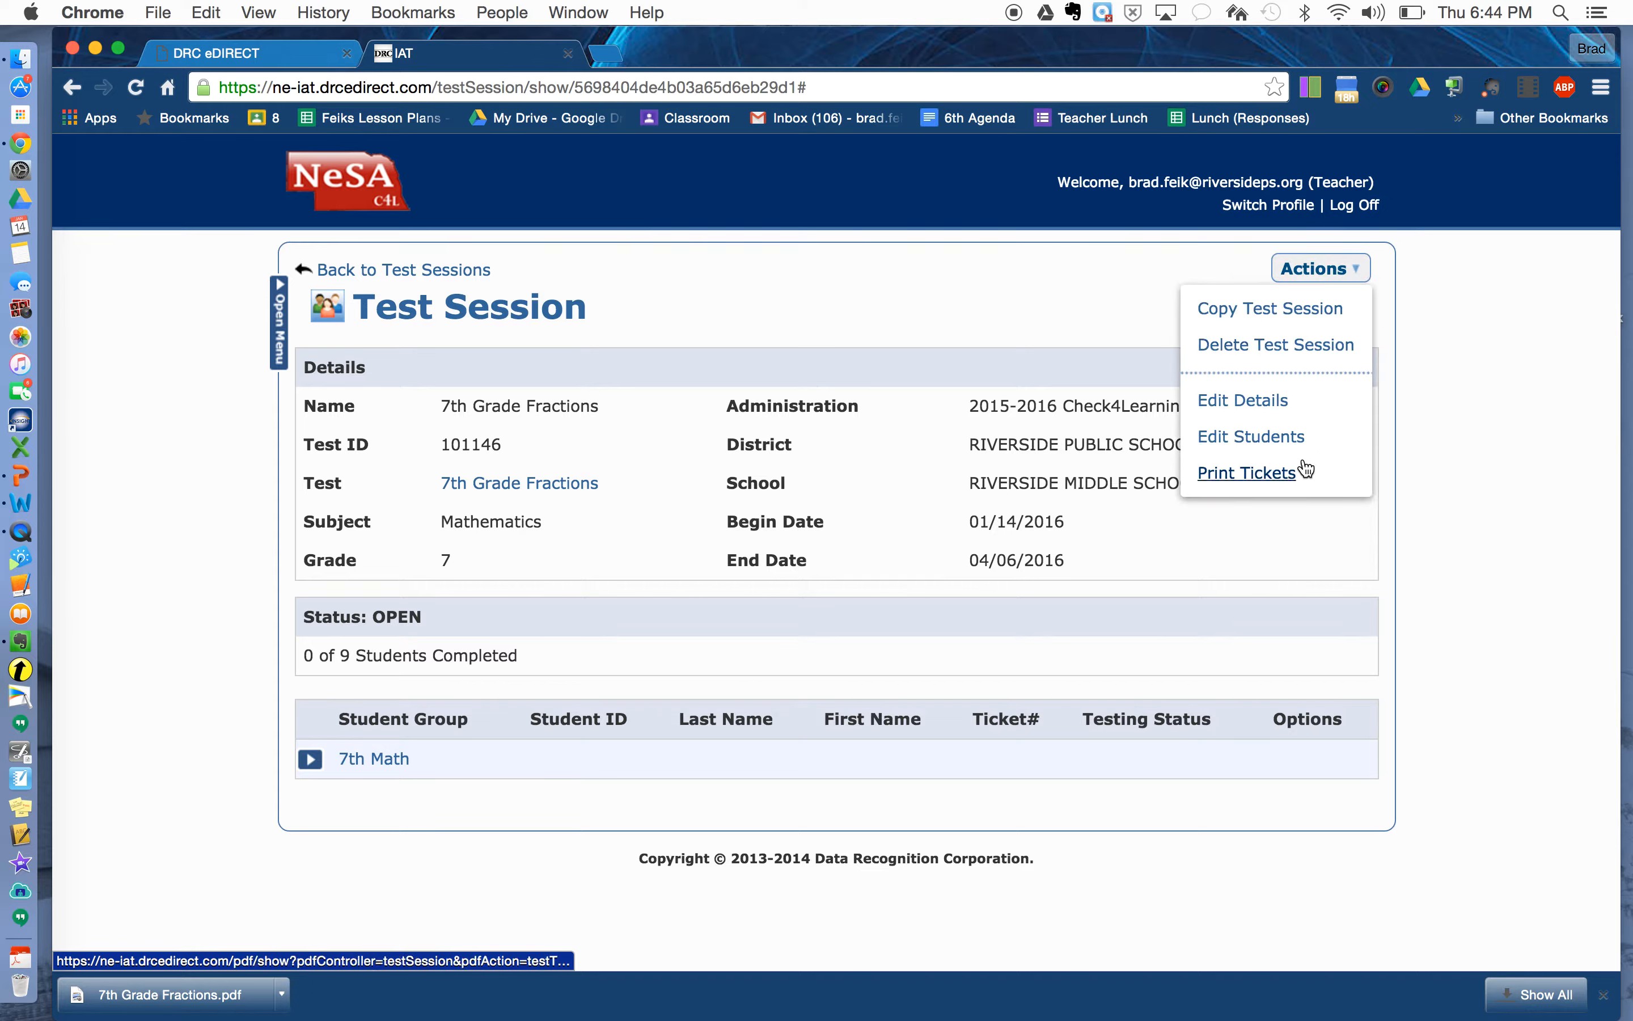
left_click(1345, 278)
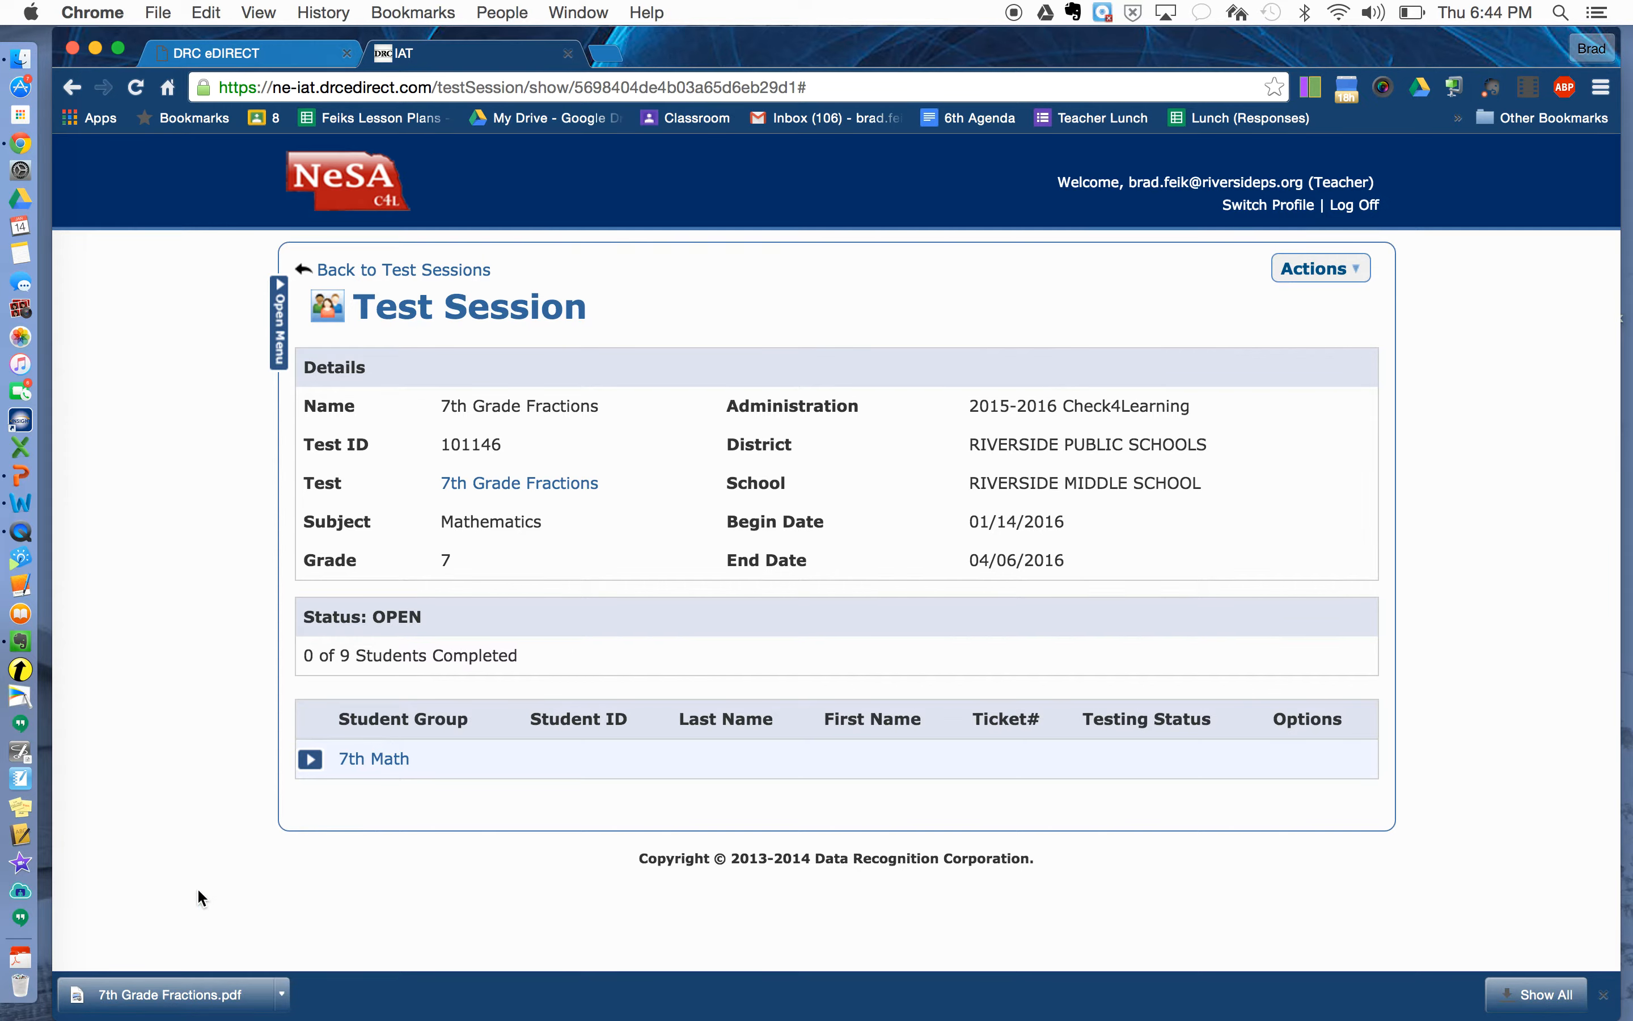
Open the downloaded 7th Grade Fractions.pdf, examine the students' user name and password columns up close, and close the file.
left_click(173, 997)
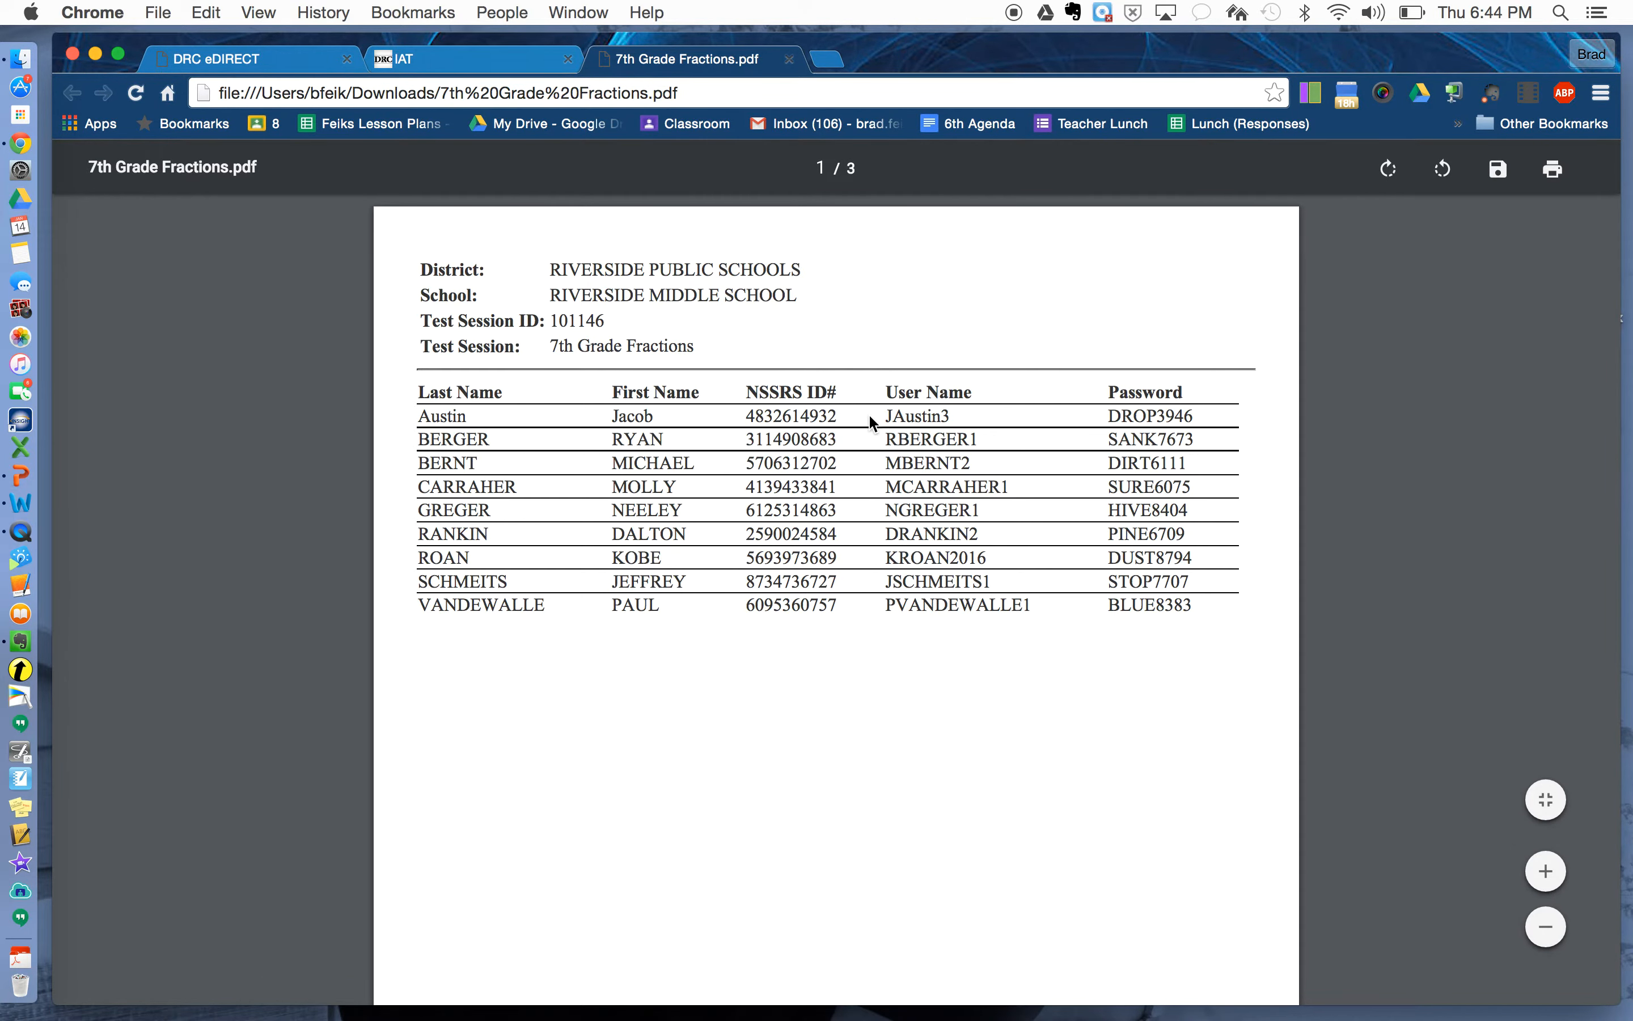
double_click(972, 446)
left_click(1044, 407)
scroll(1044, 407, "up", 2)
scroll(1044, 409, "up", 3)
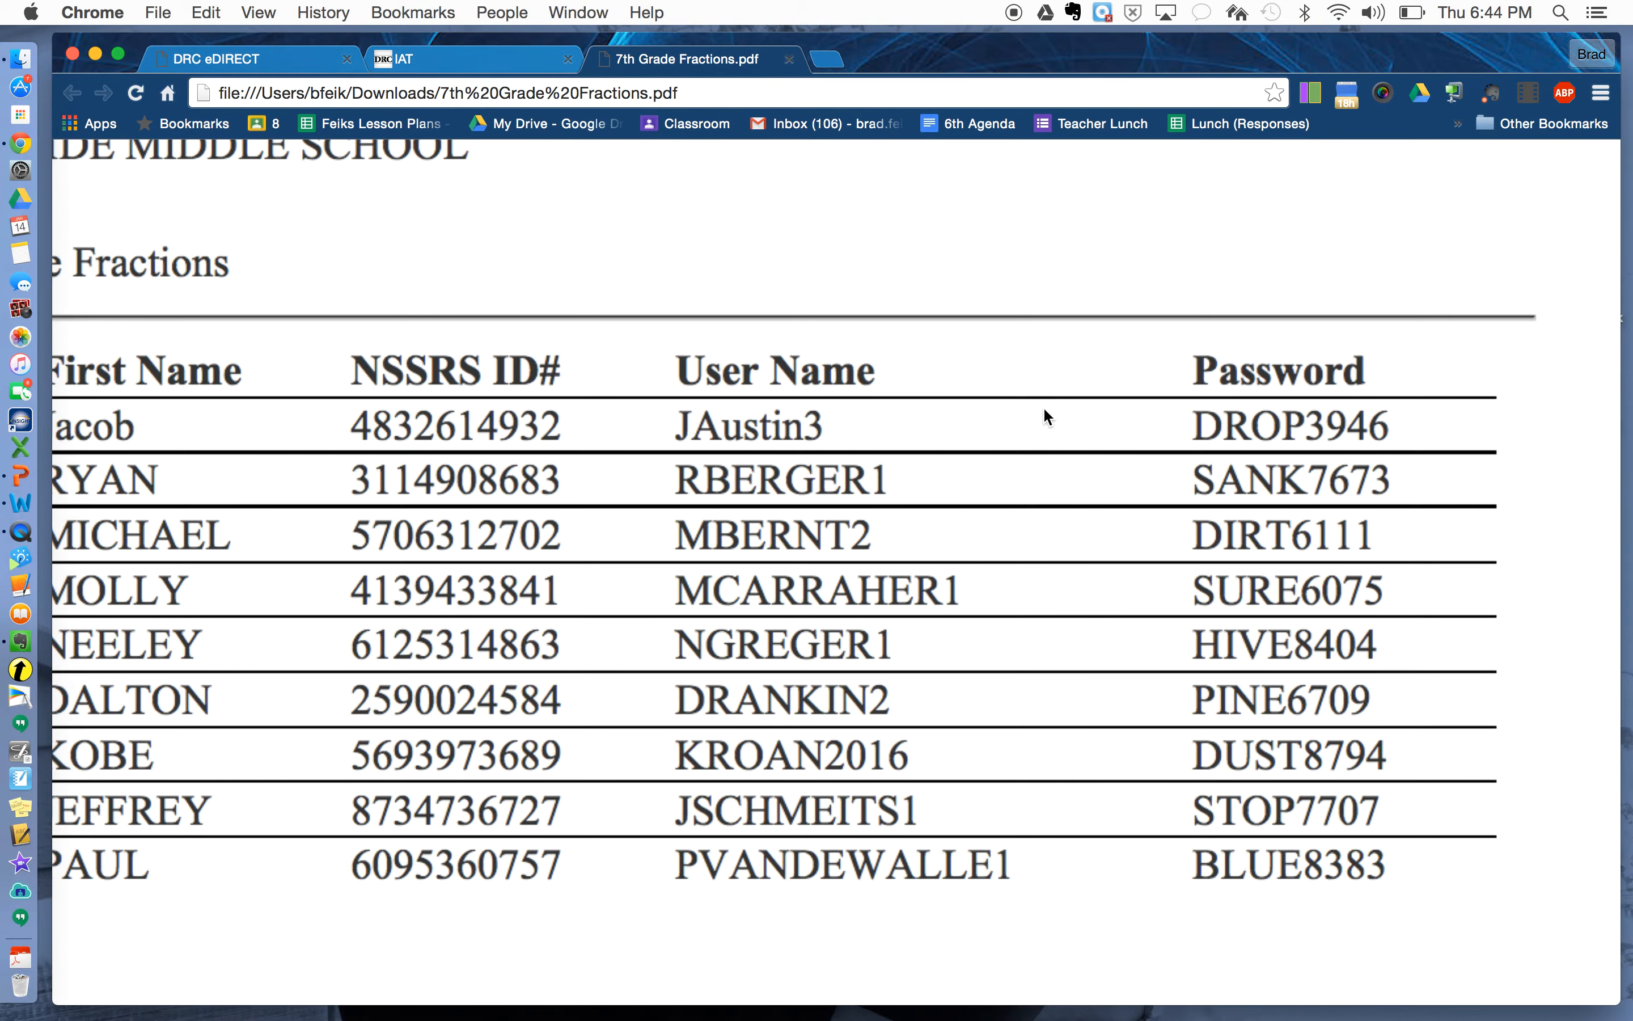
scroll(1045, 409, "right", 3)
scroll(1044, 409, "down", 2)
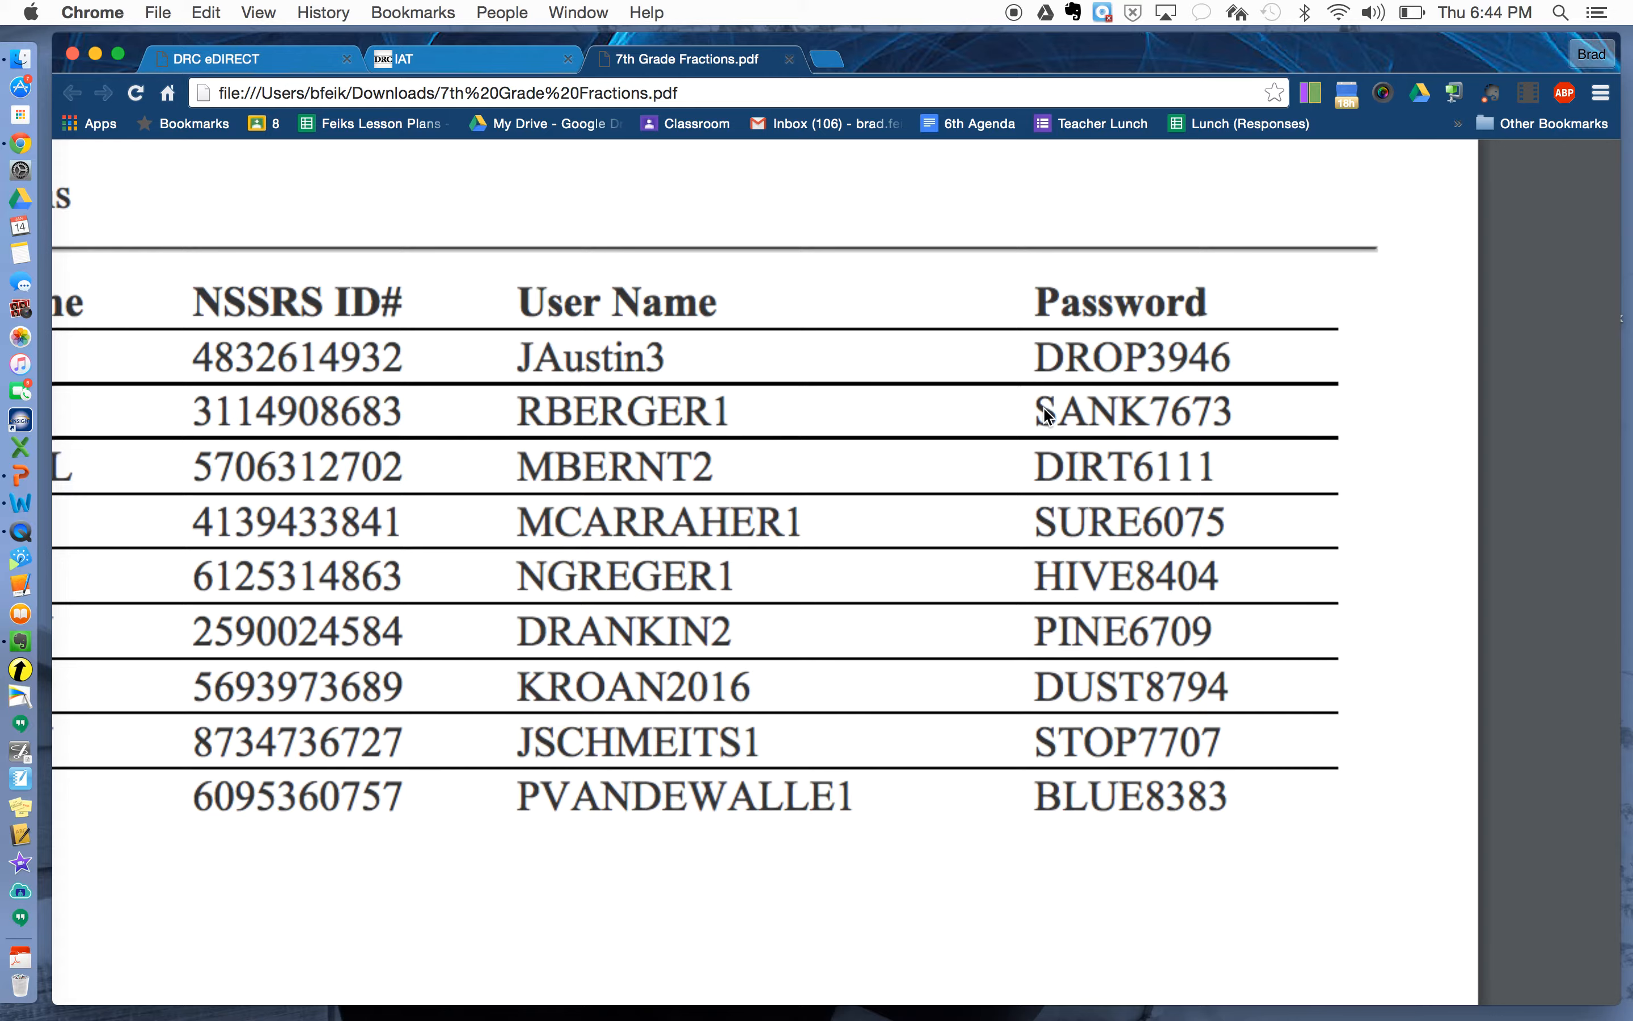
scroll(1045, 414, "up", 2)
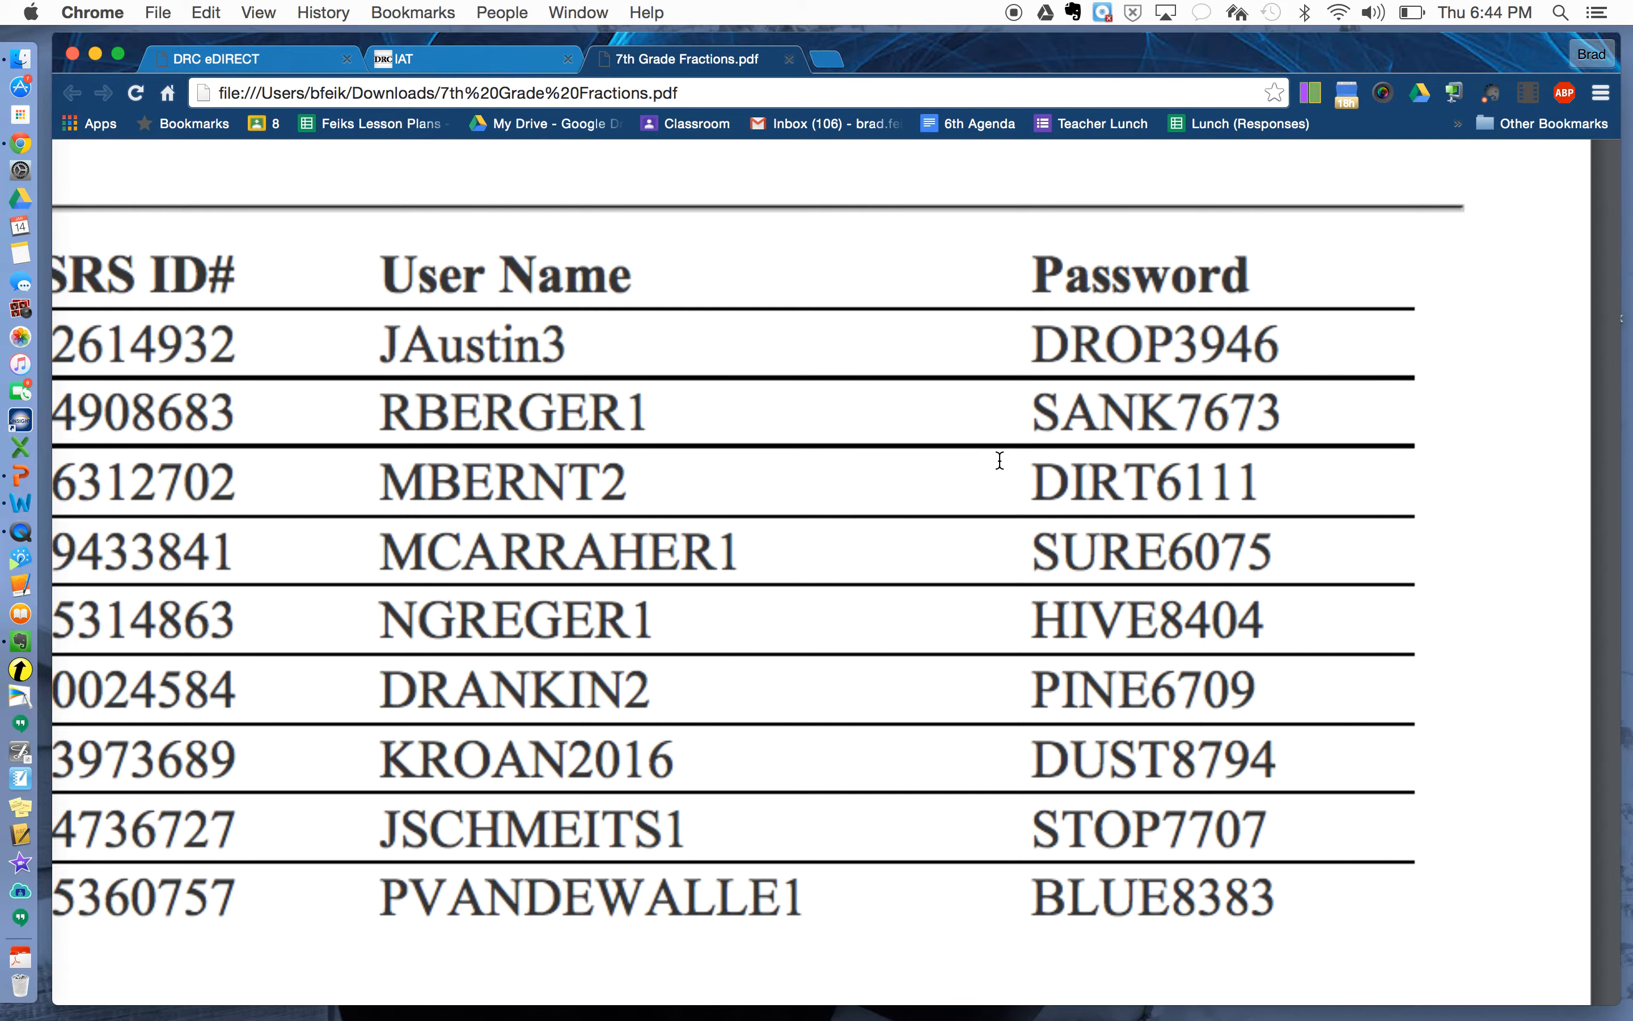
scroll(1000, 461, "down", 1)
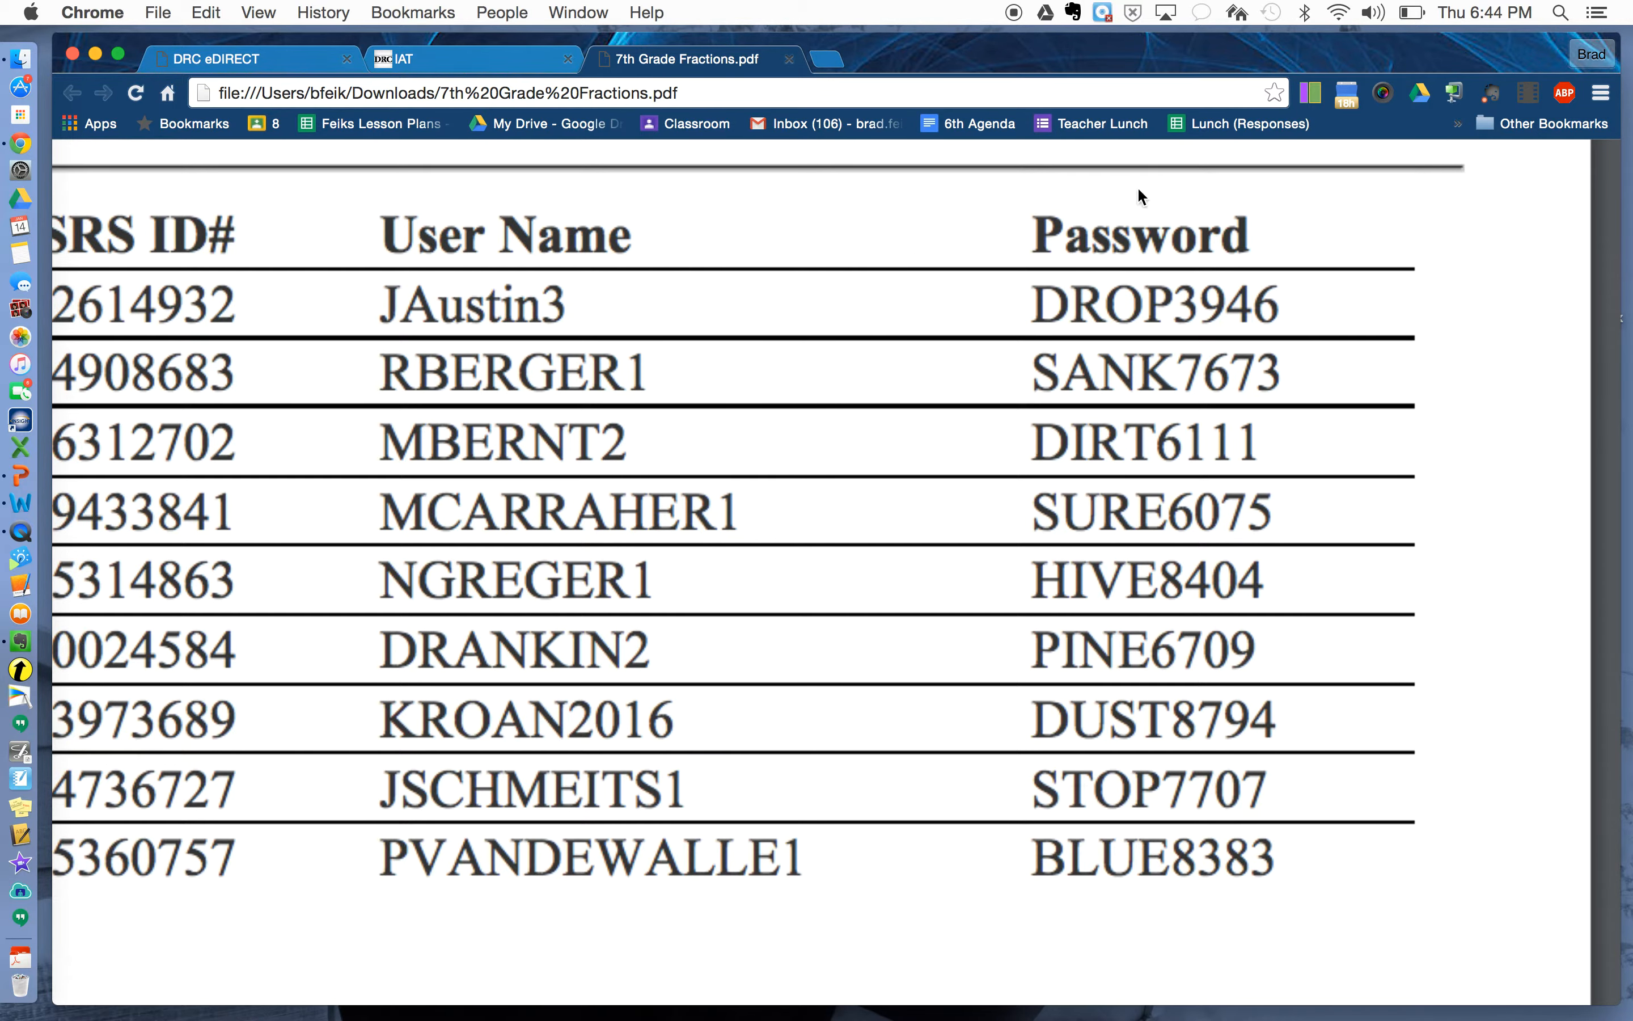
scroll(1103, 397, "down", 7)
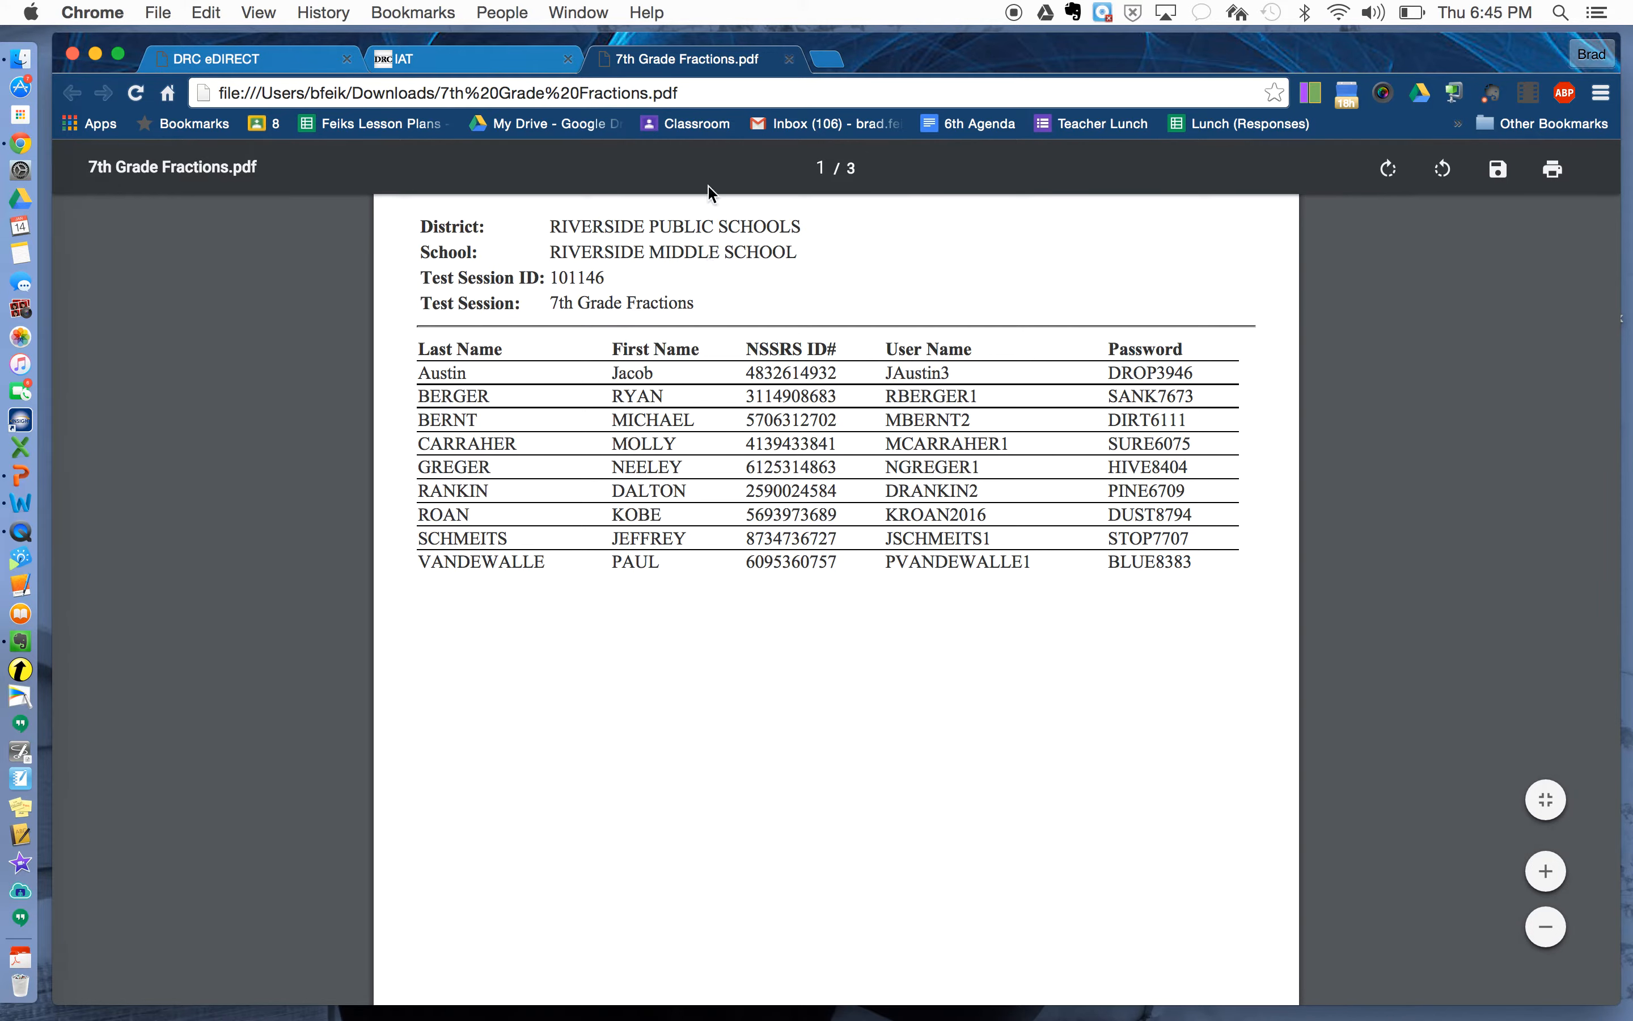
left_click(788, 61)
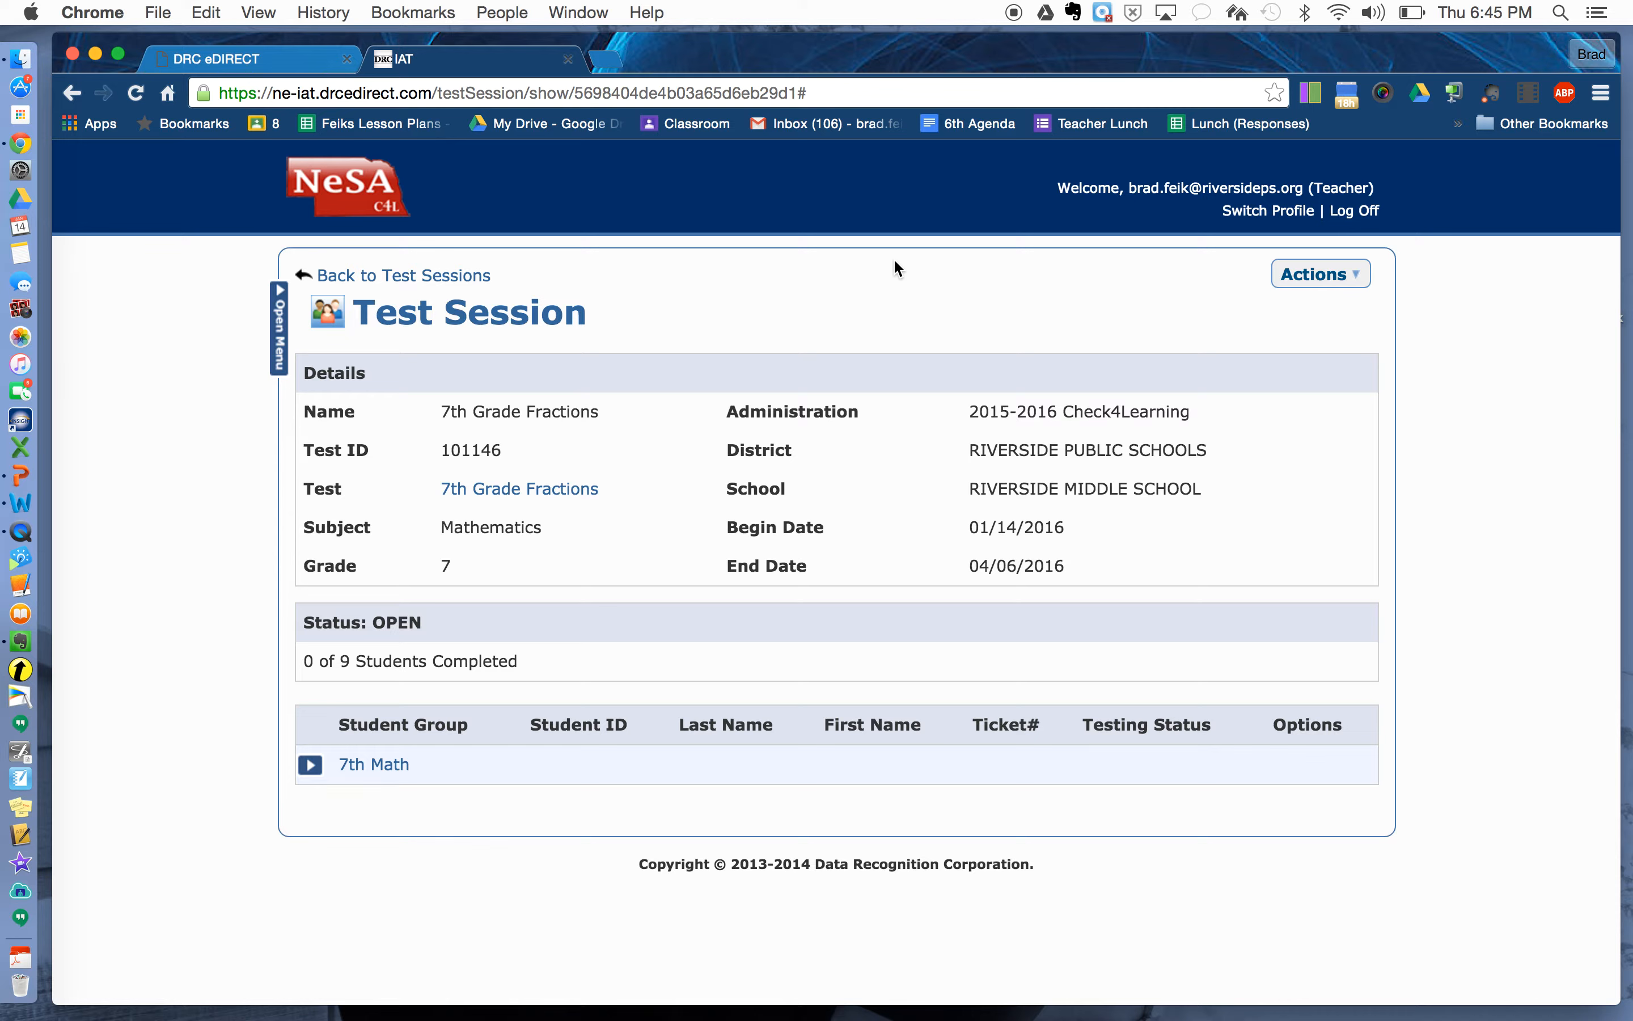
Leave the test session for the home page and open Test Session Detailed Reporting from the reports.
left_click(1308, 277)
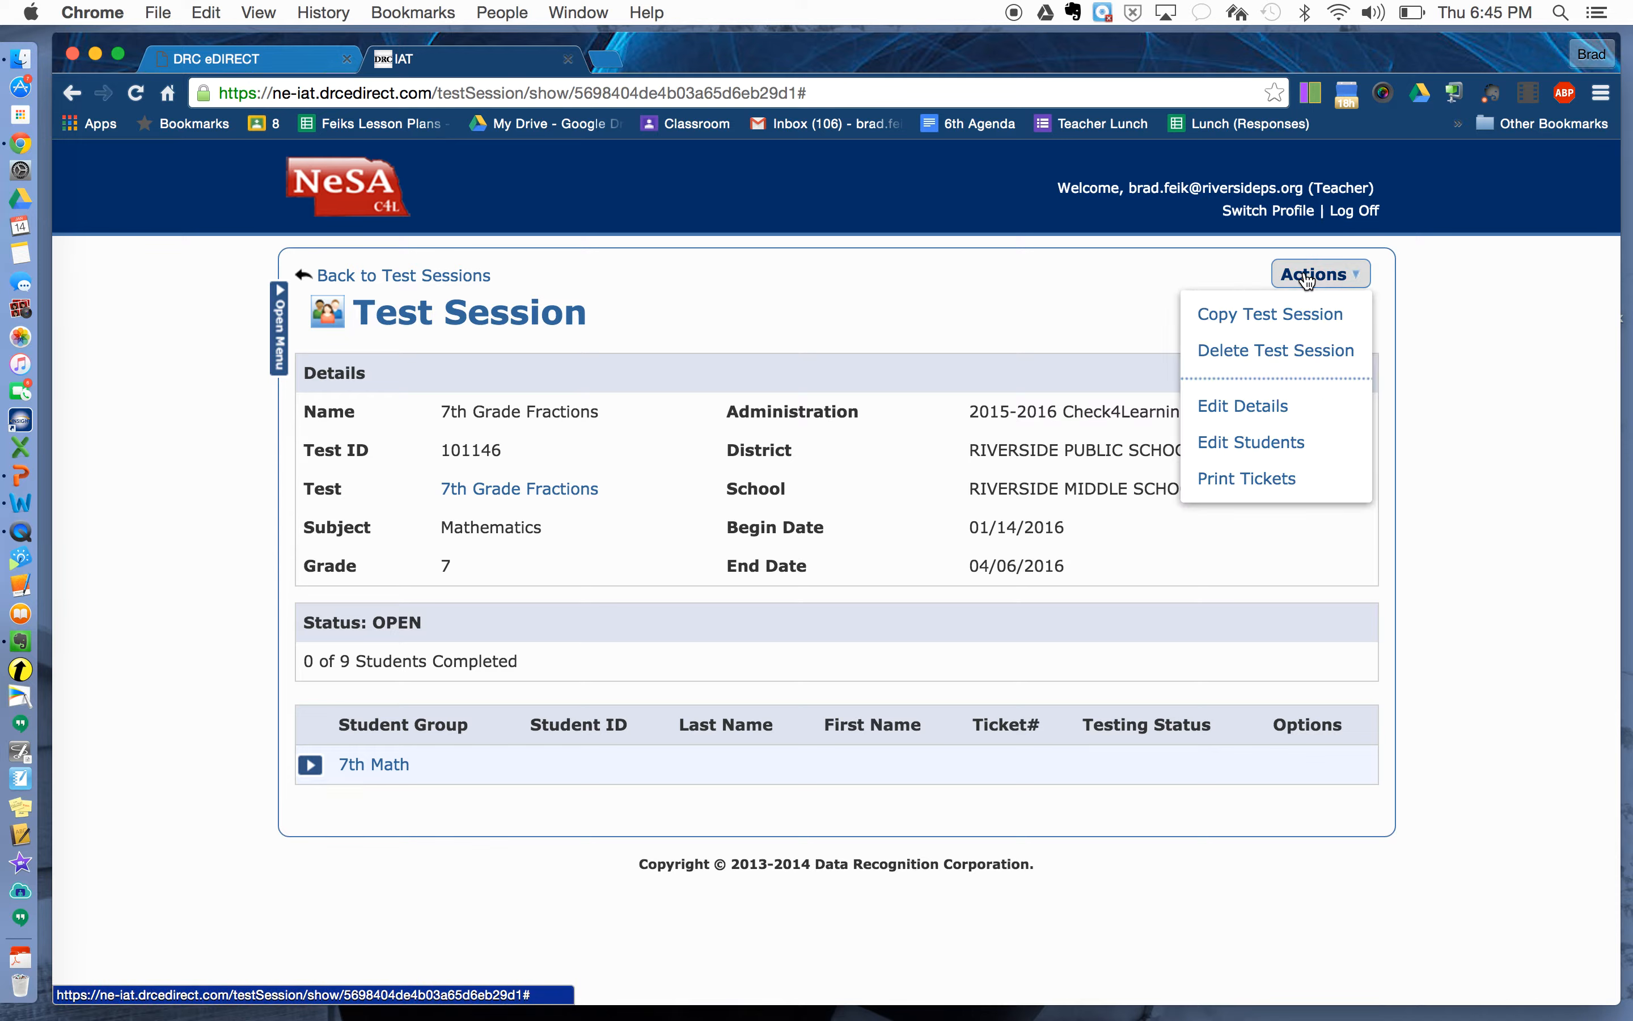
left_click(1308, 278)
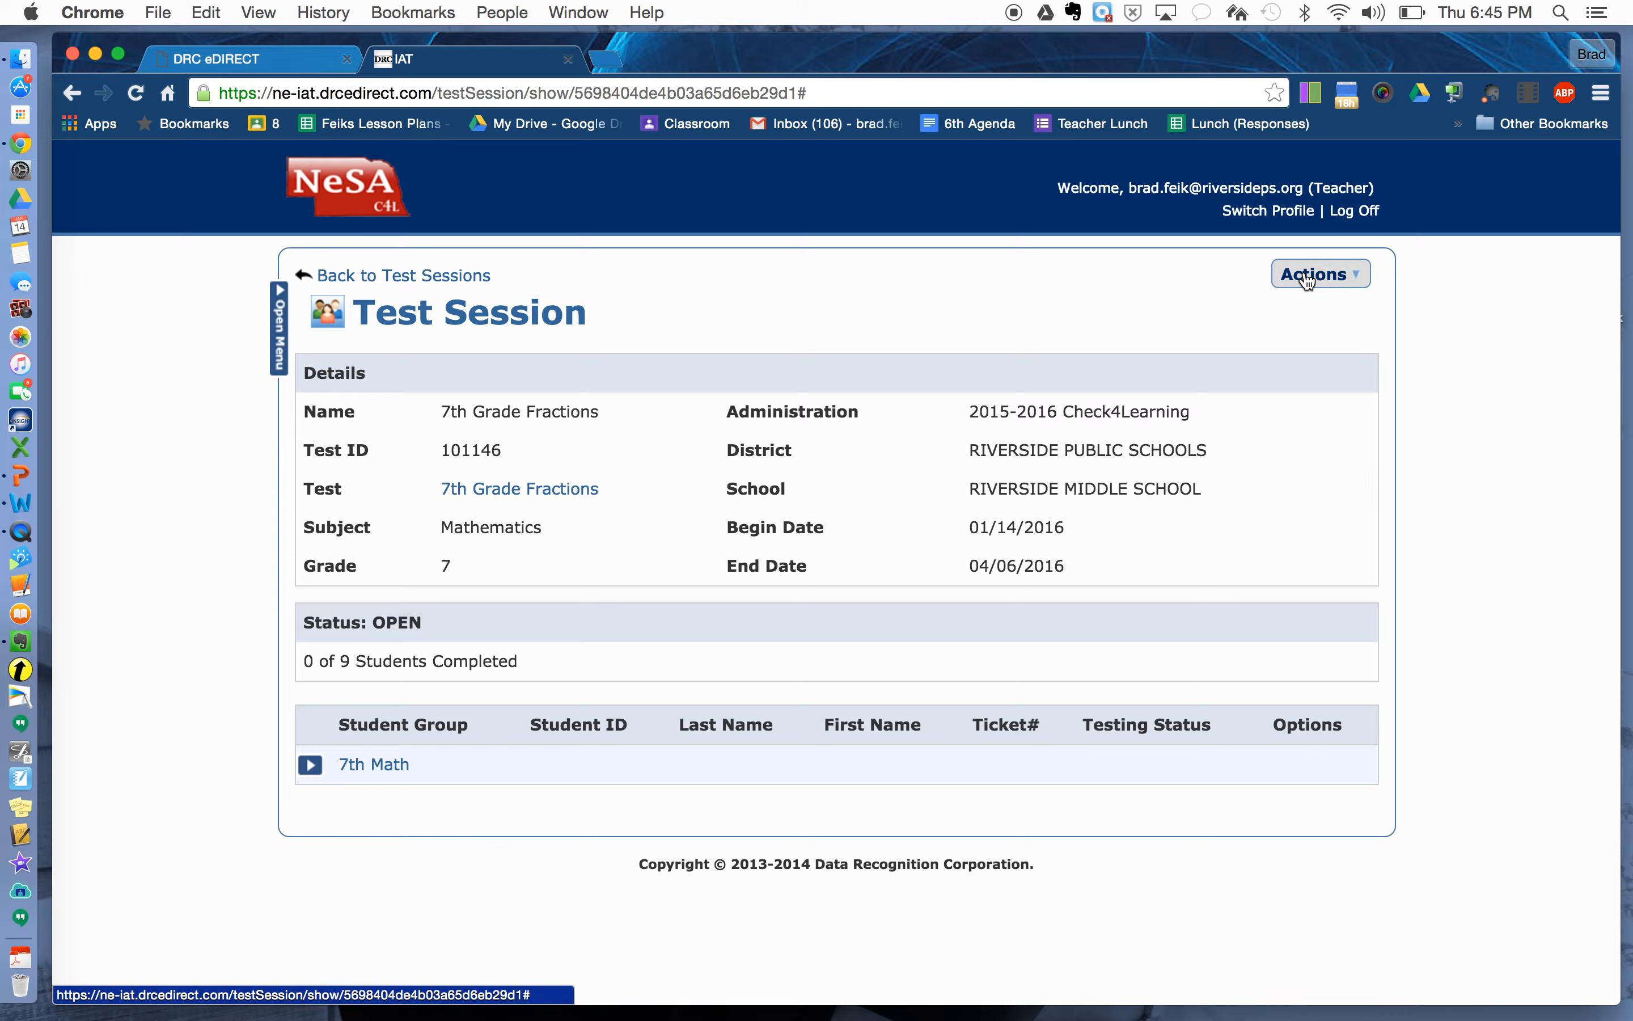
left_click(437, 283)
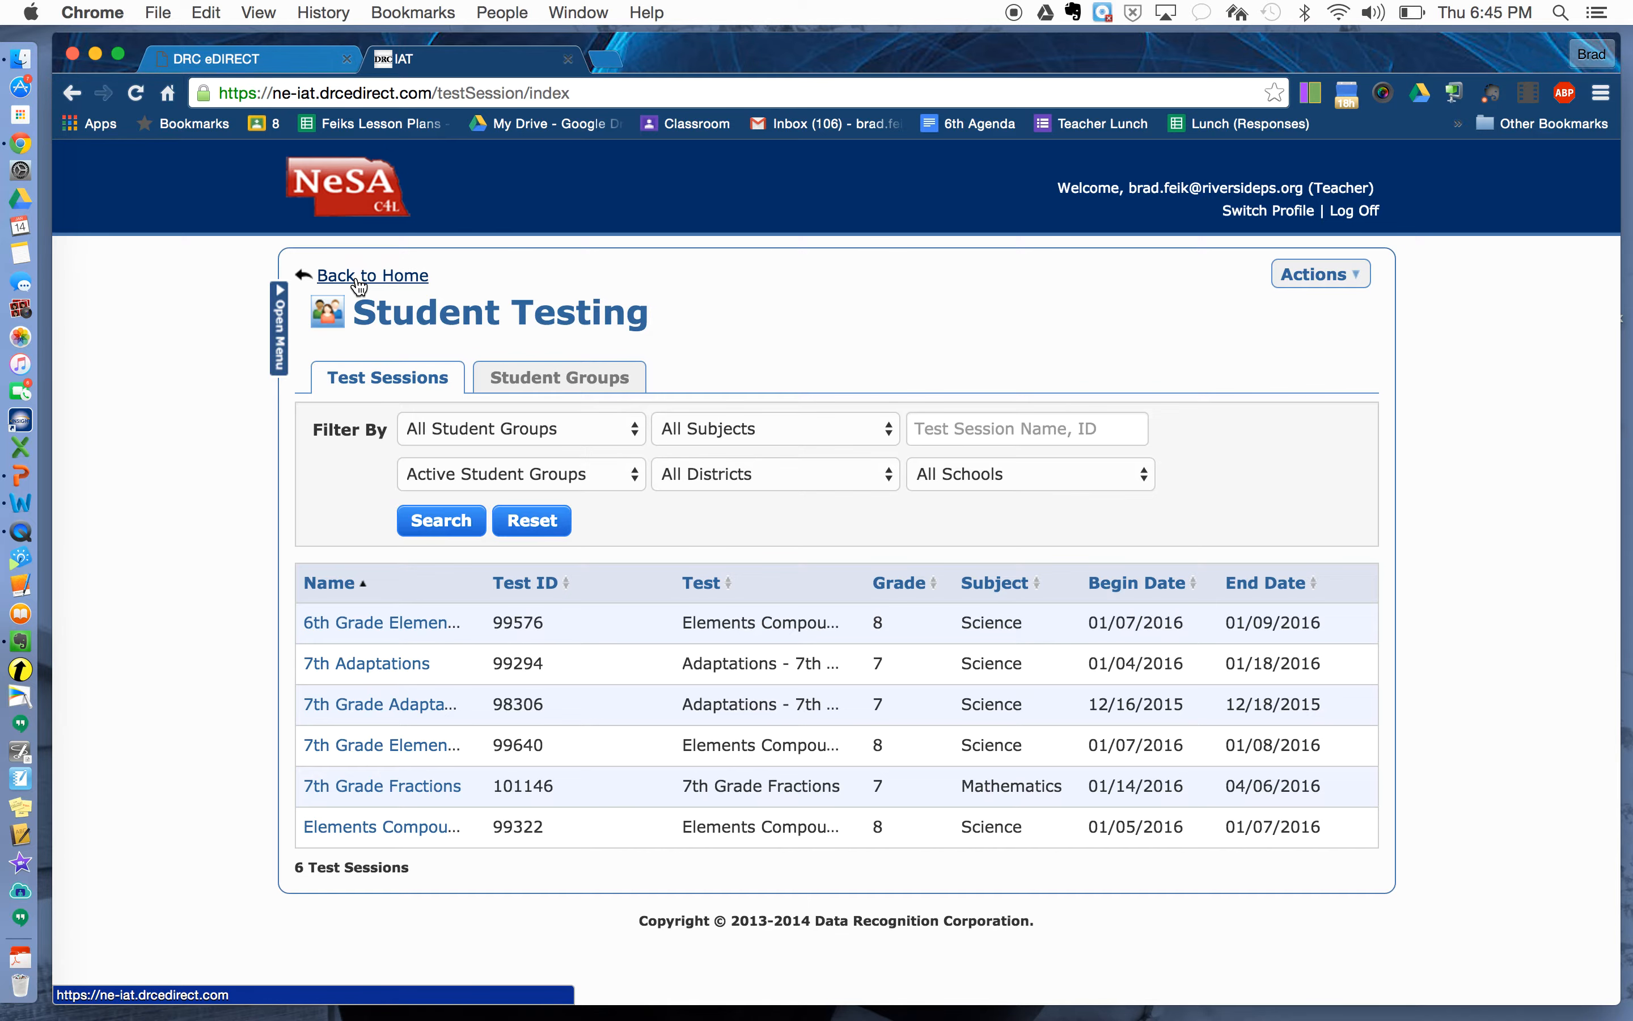
left_click(339, 277)
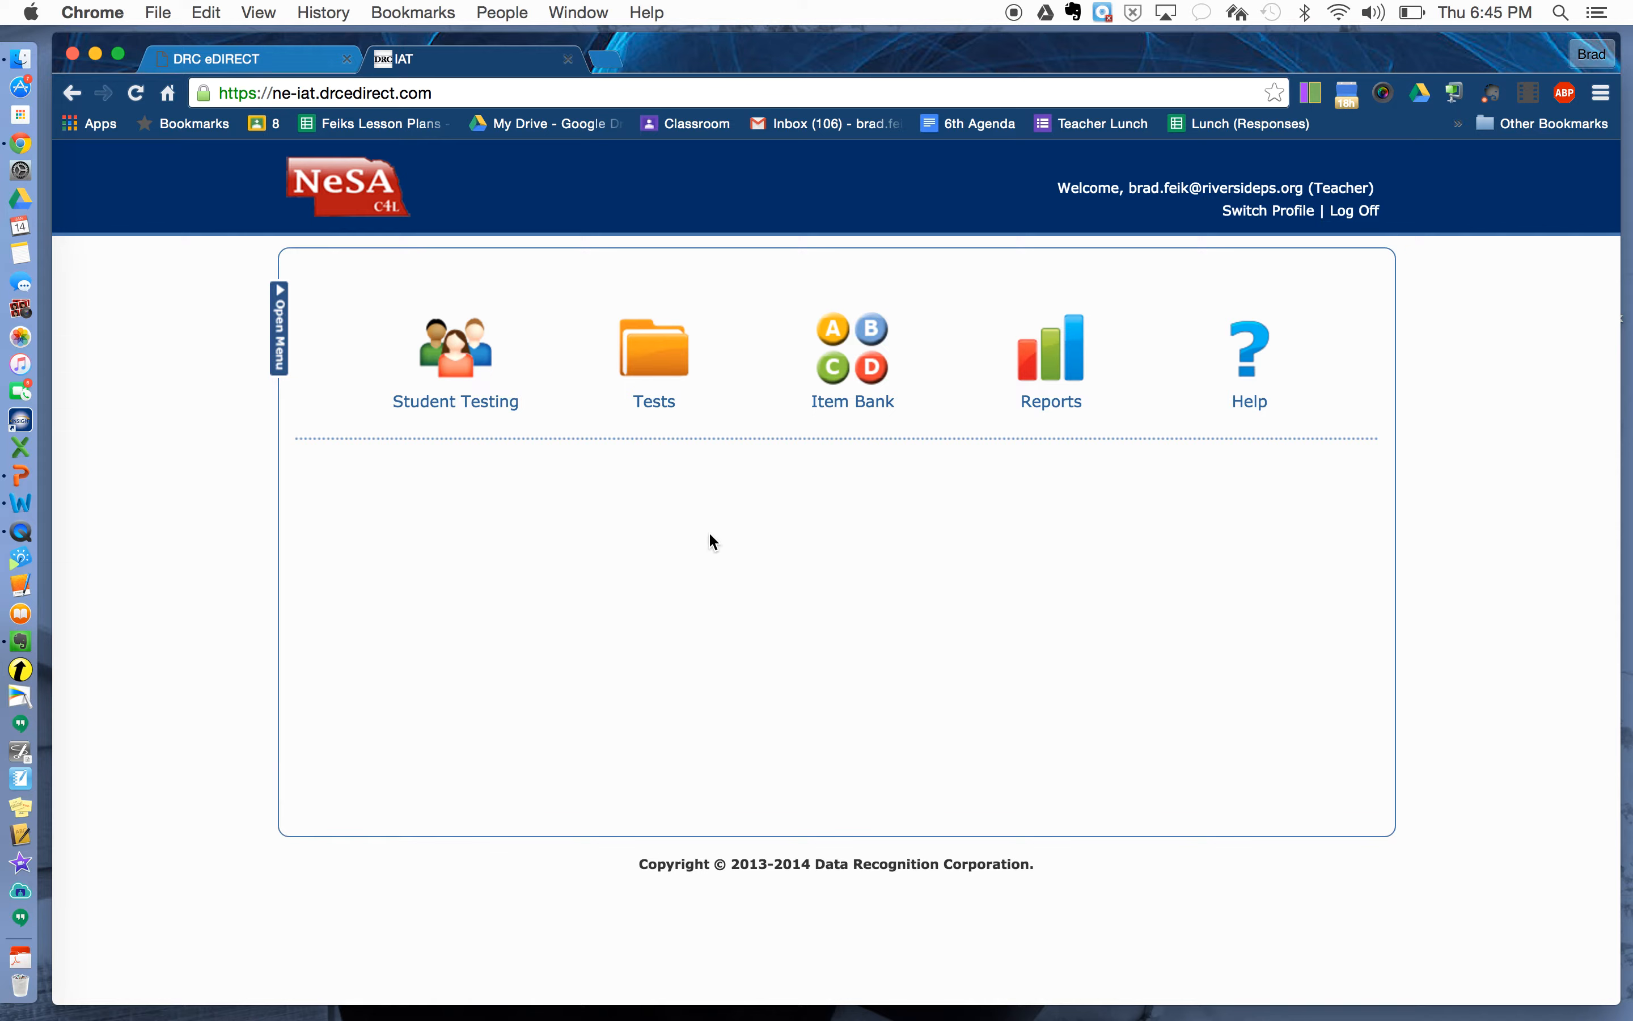
left_click(1037, 386)
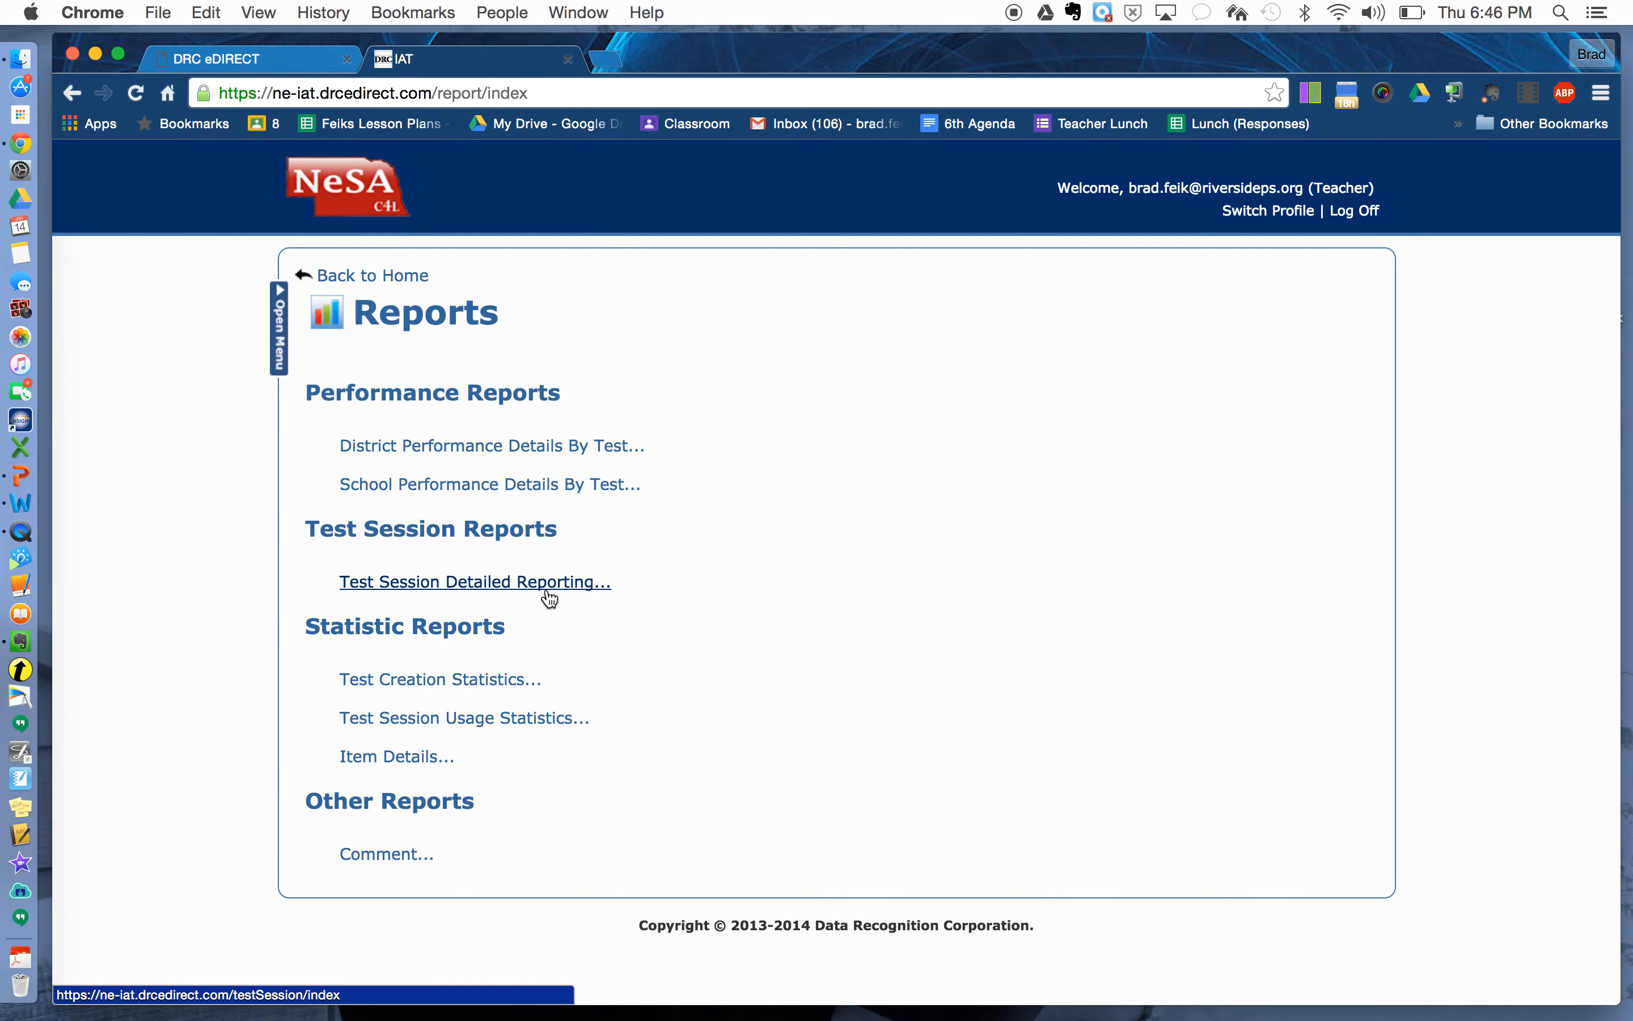
left_click(412, 591)
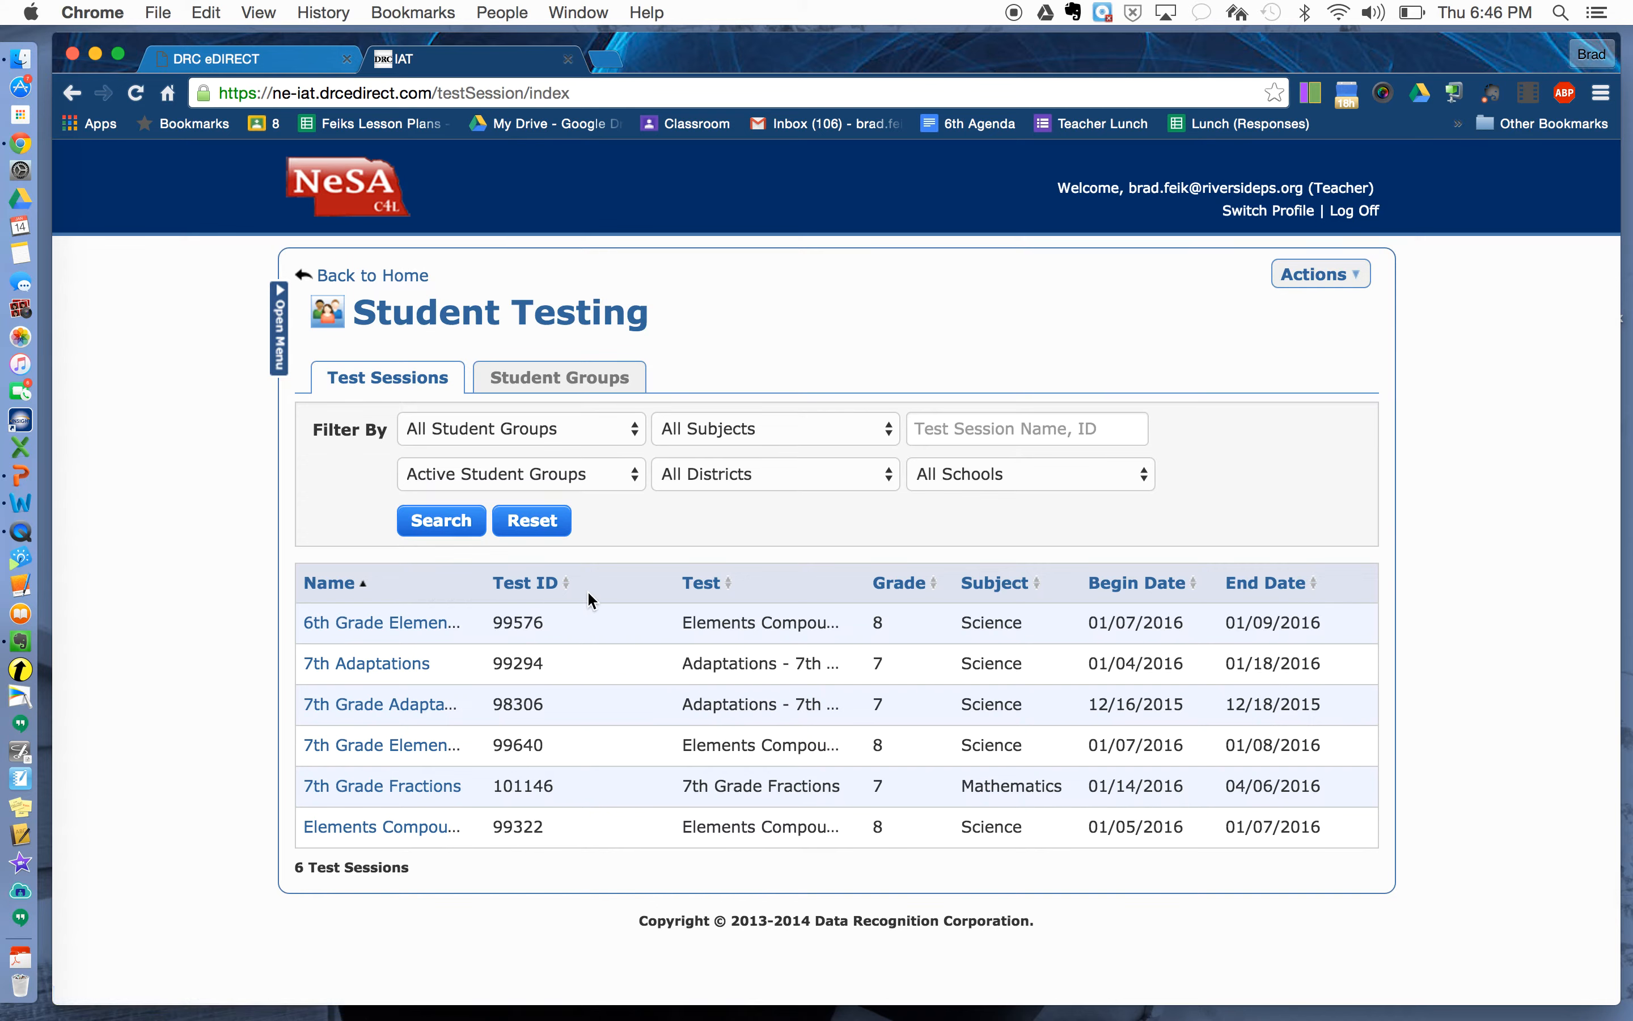
Open the 7th Adaptations test session and display its Score Report.
left_click(1321, 275)
left_click(1321, 275)
left_click(426, 669)
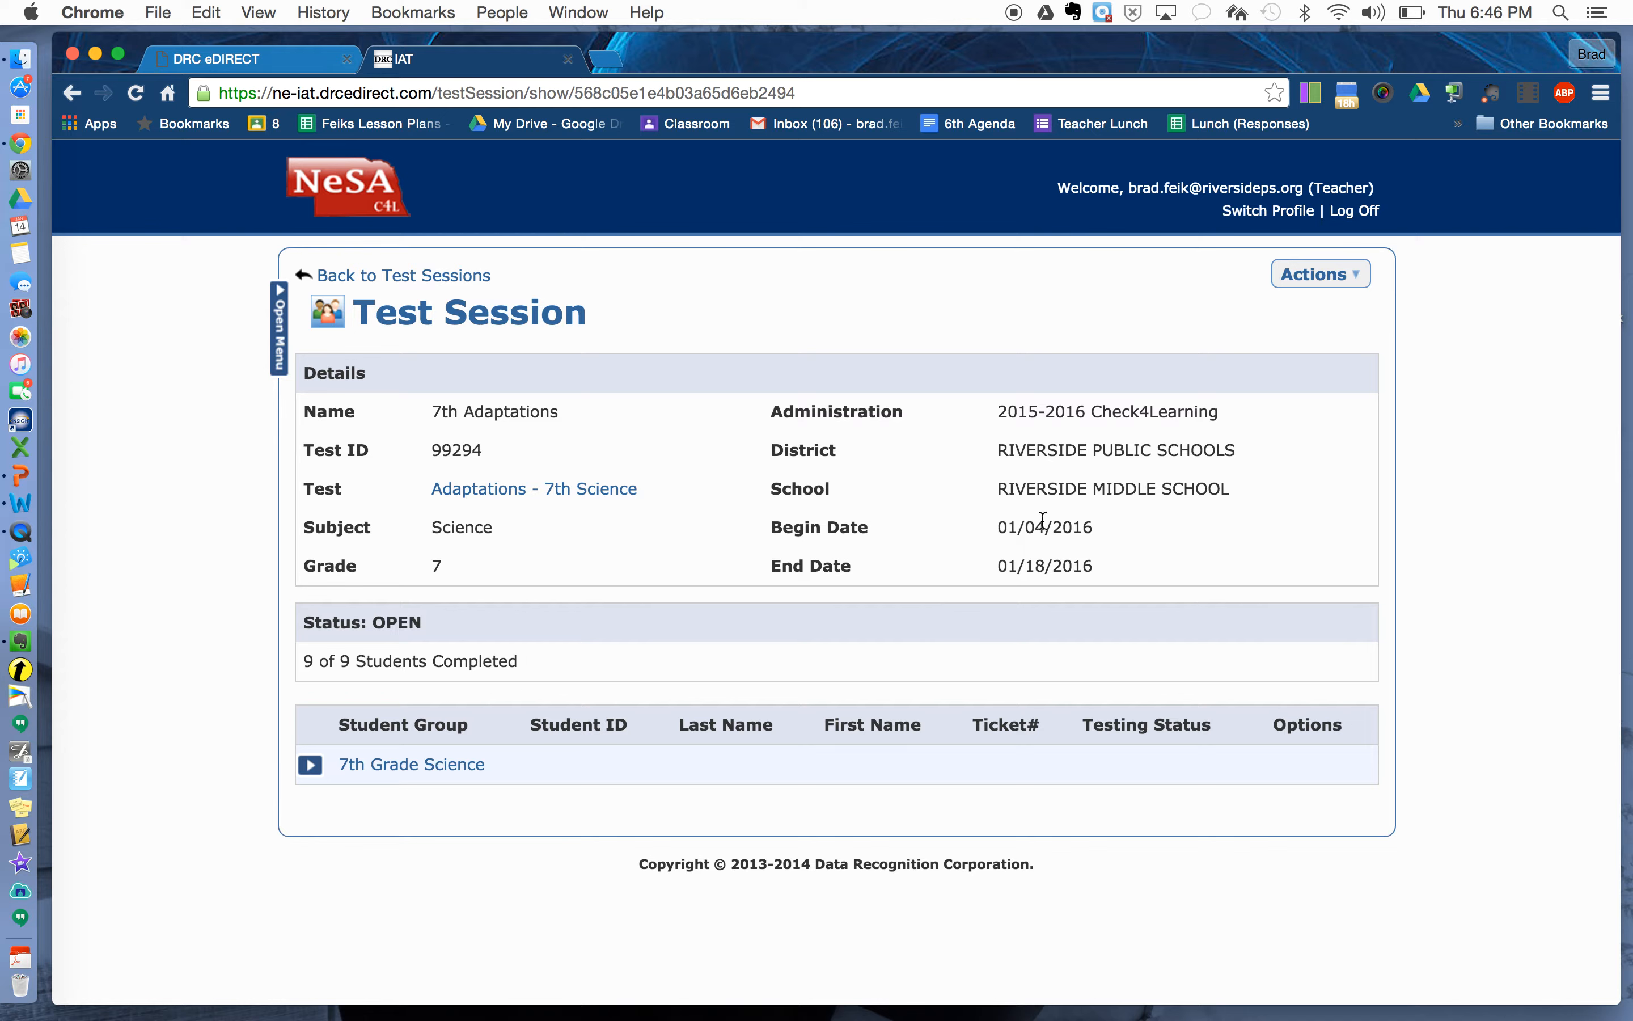
left_click(1348, 275)
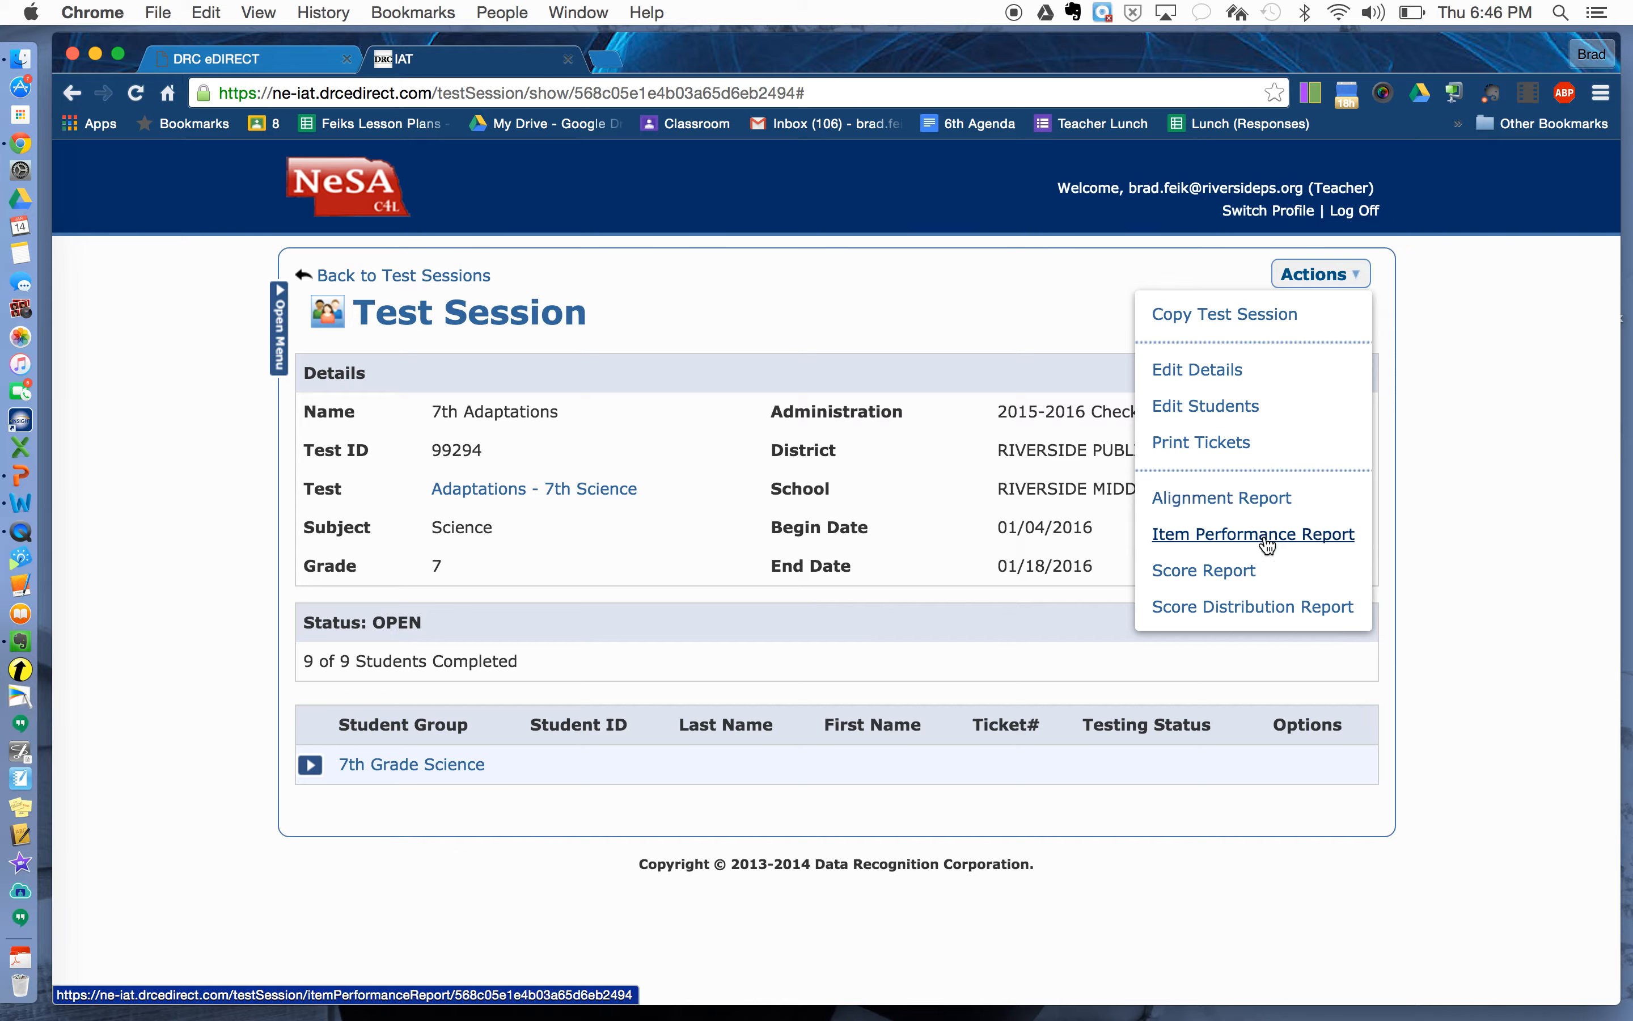
left_click(1250, 575)
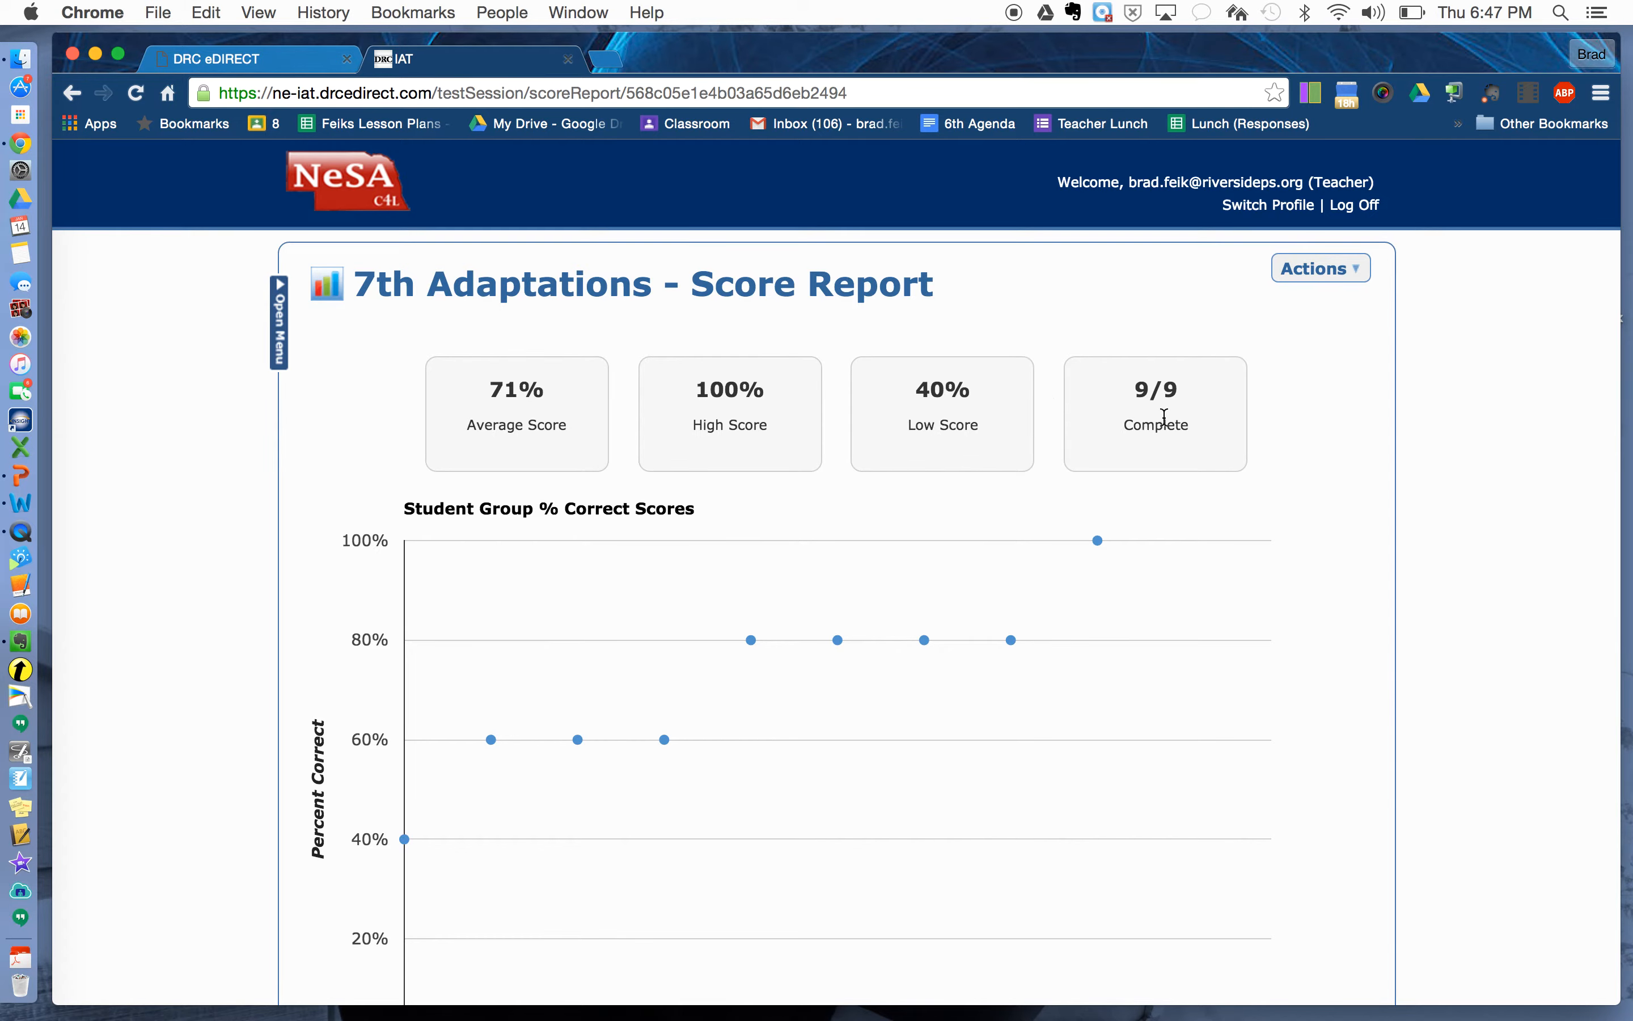
Examine individual students' percent-correct points in the Student Group % Correct Scores chart.
scroll(1165, 415, "down", 5)
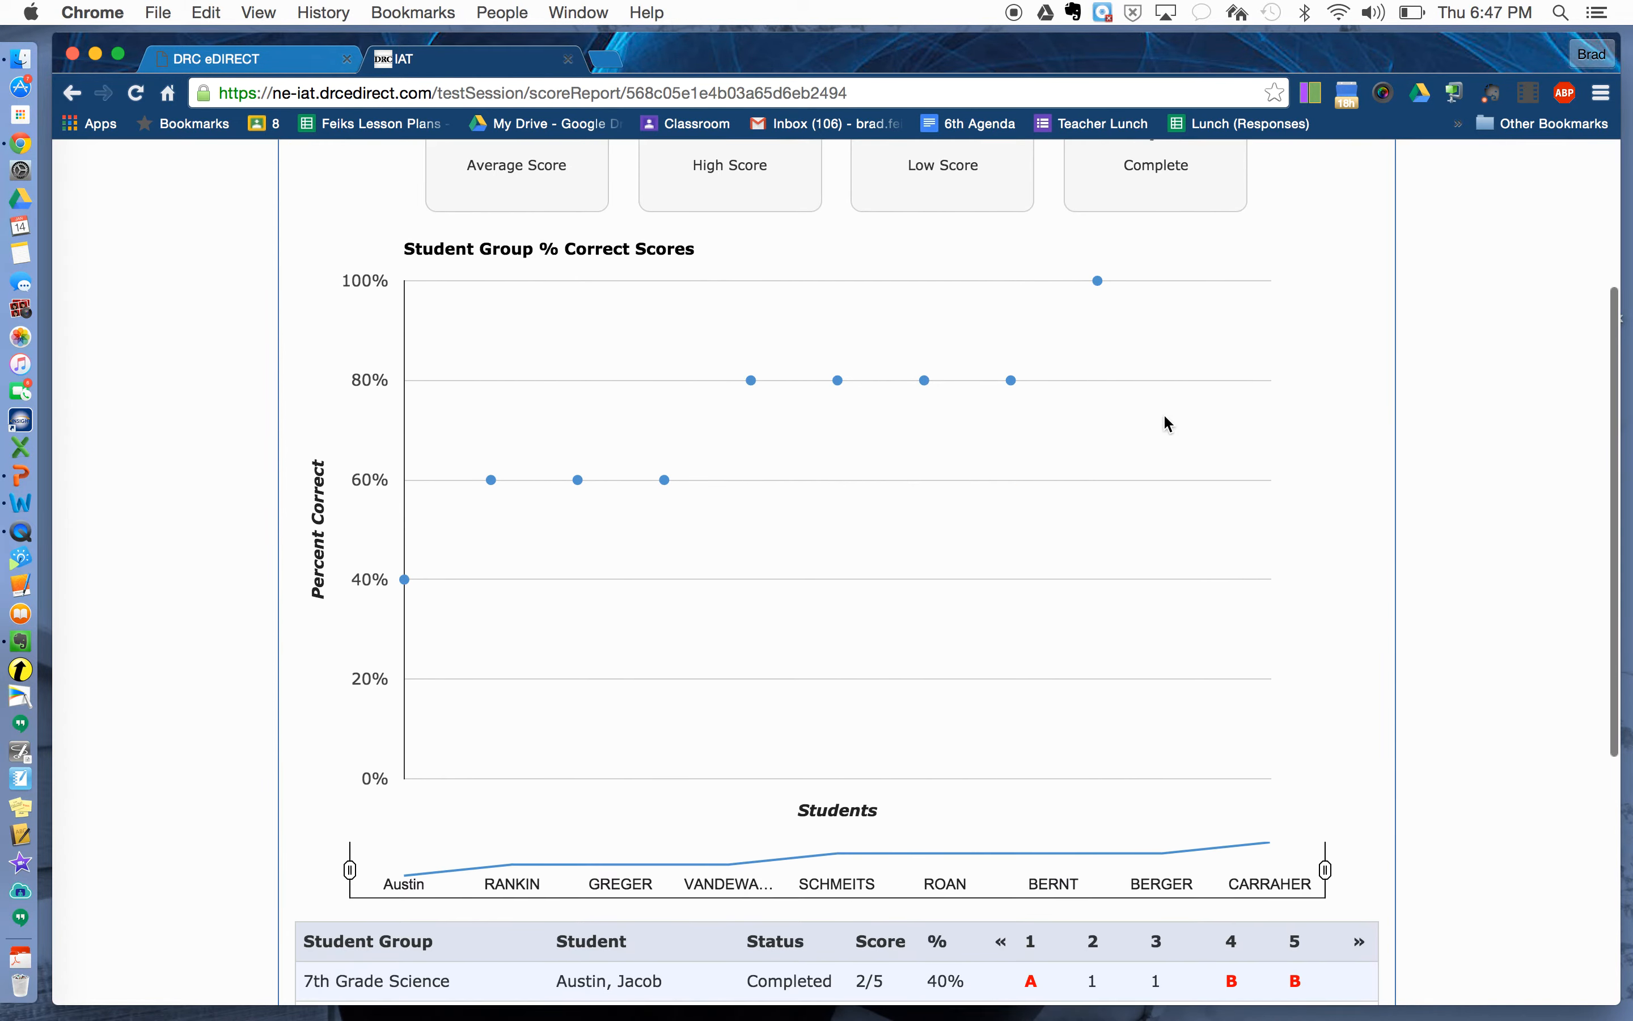
scroll(1169, 423, "down", 2)
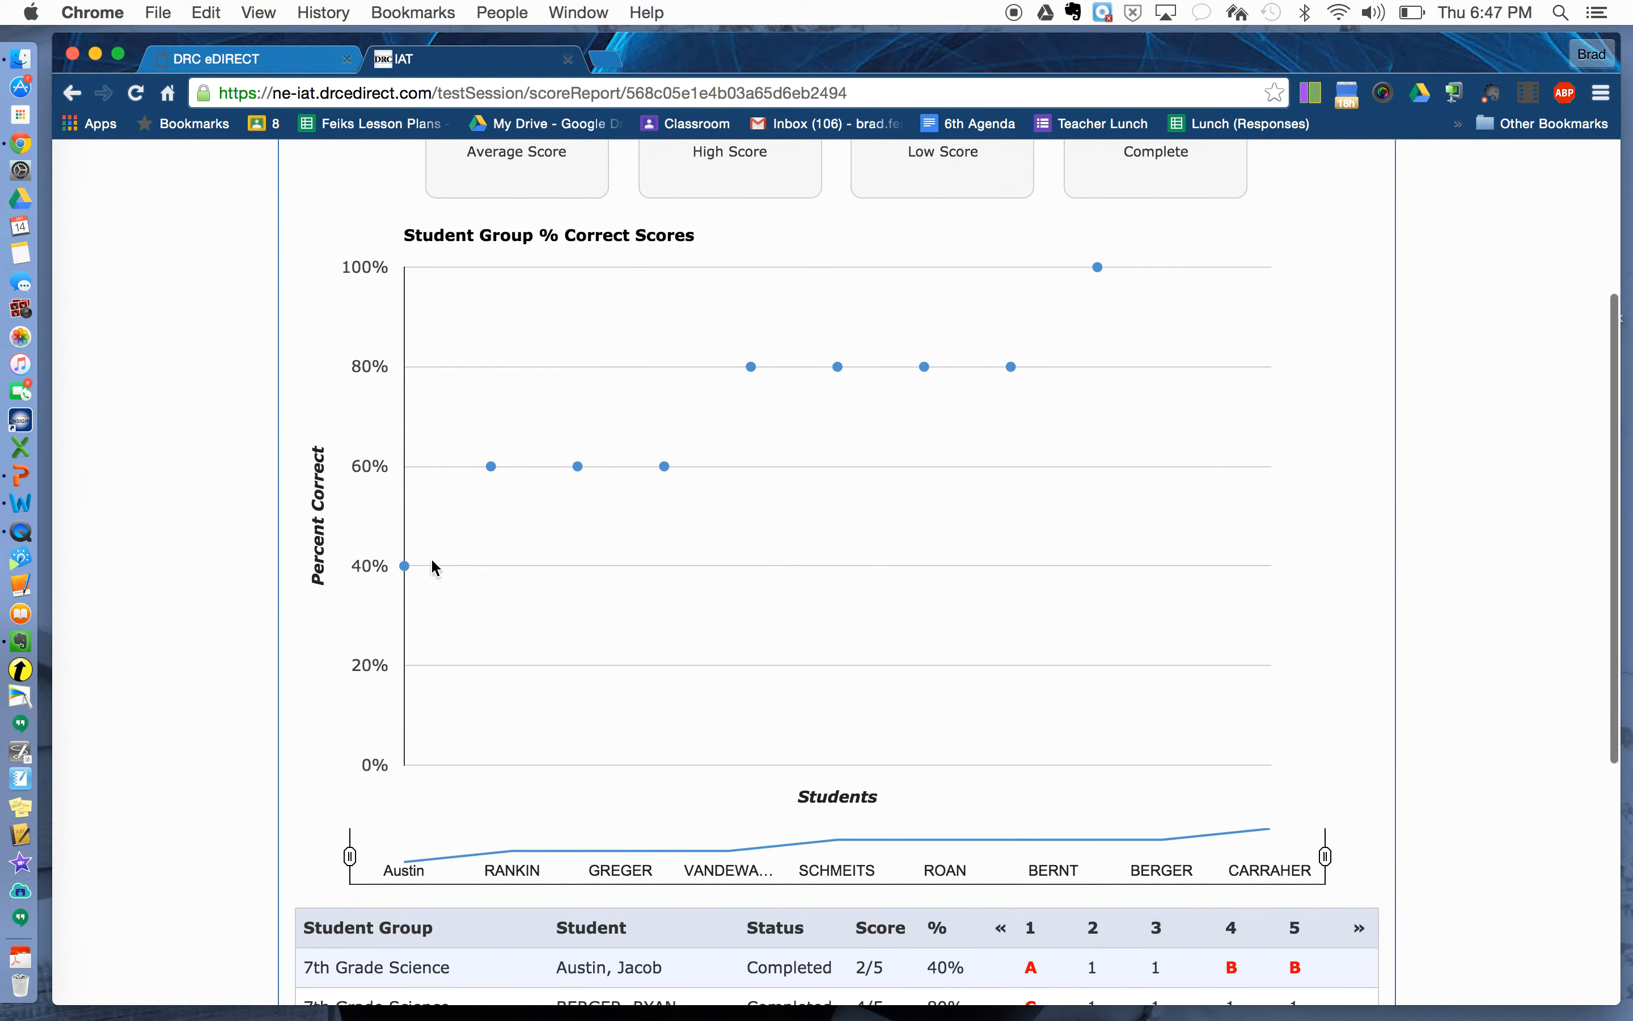
mouse_move(408, 571)
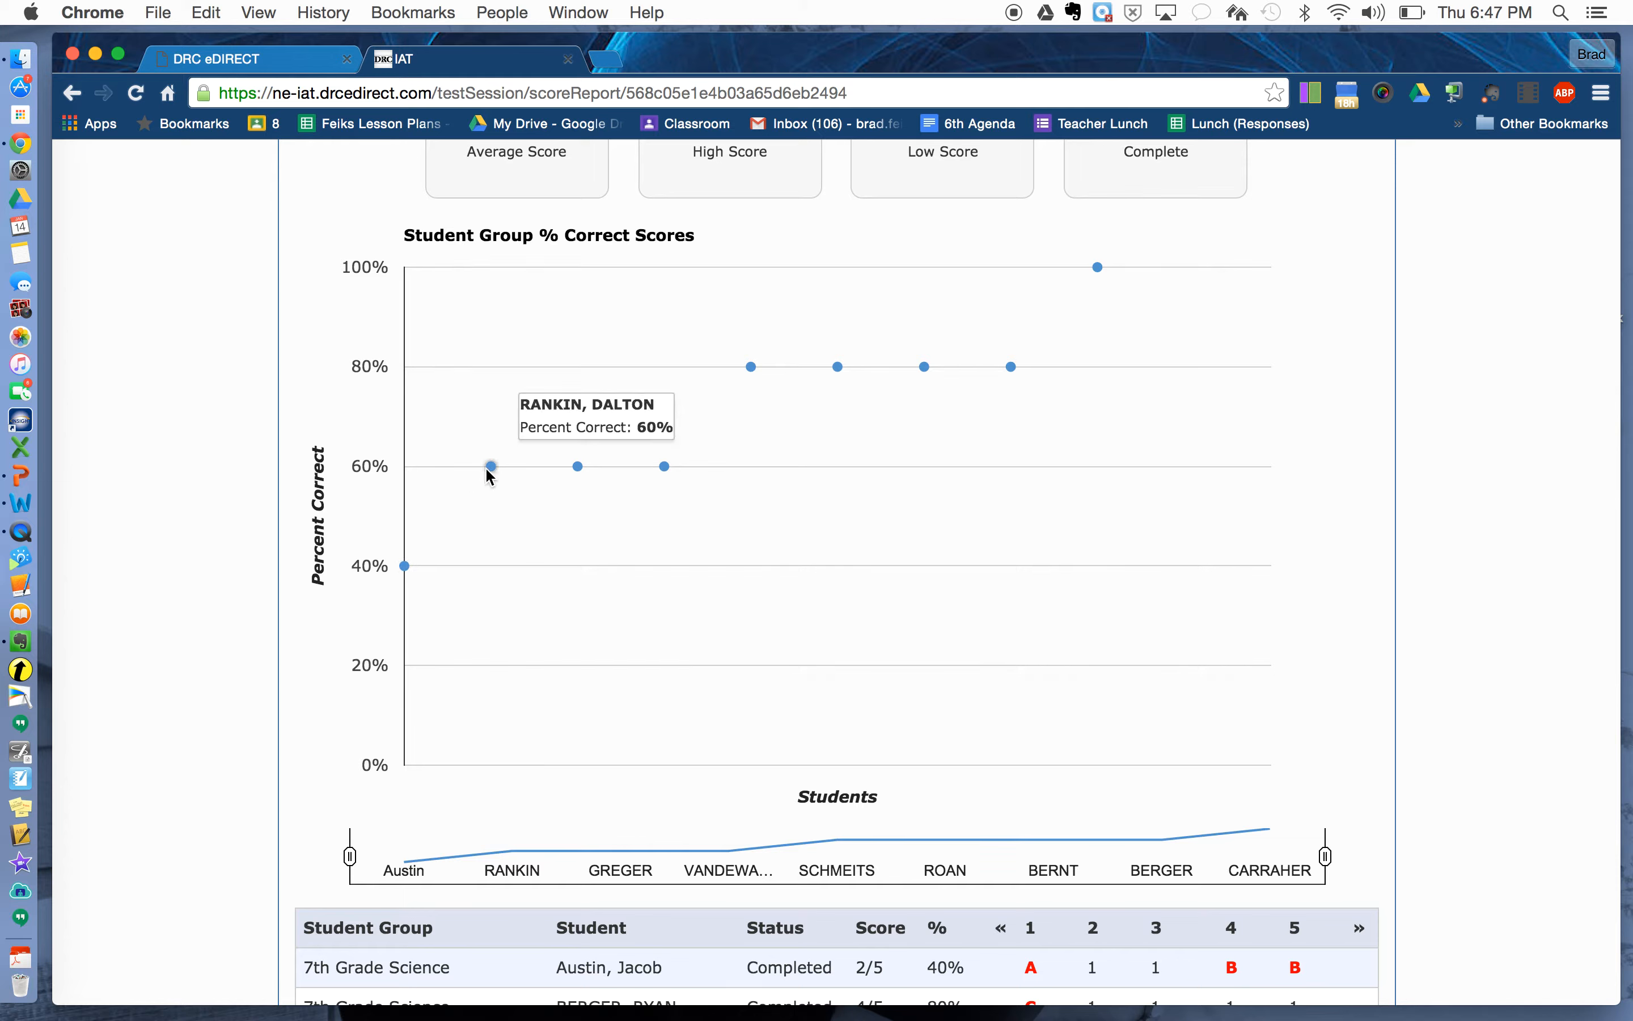
mouse_move(579, 469)
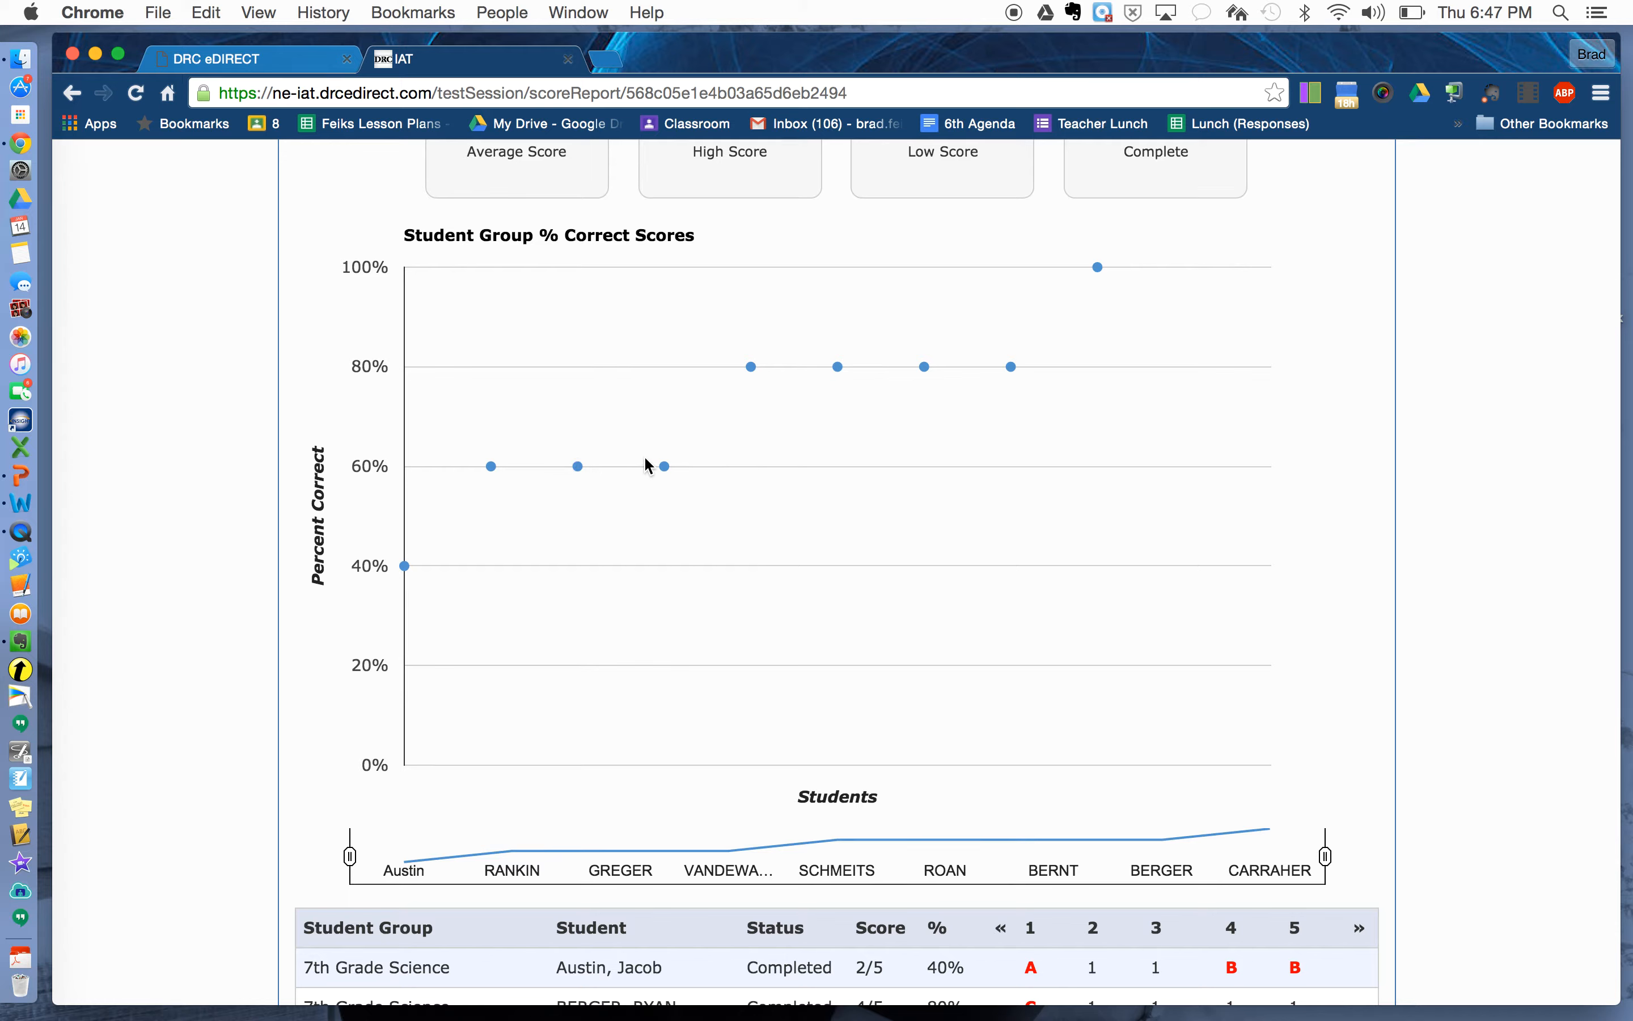
mouse_move(667, 461)
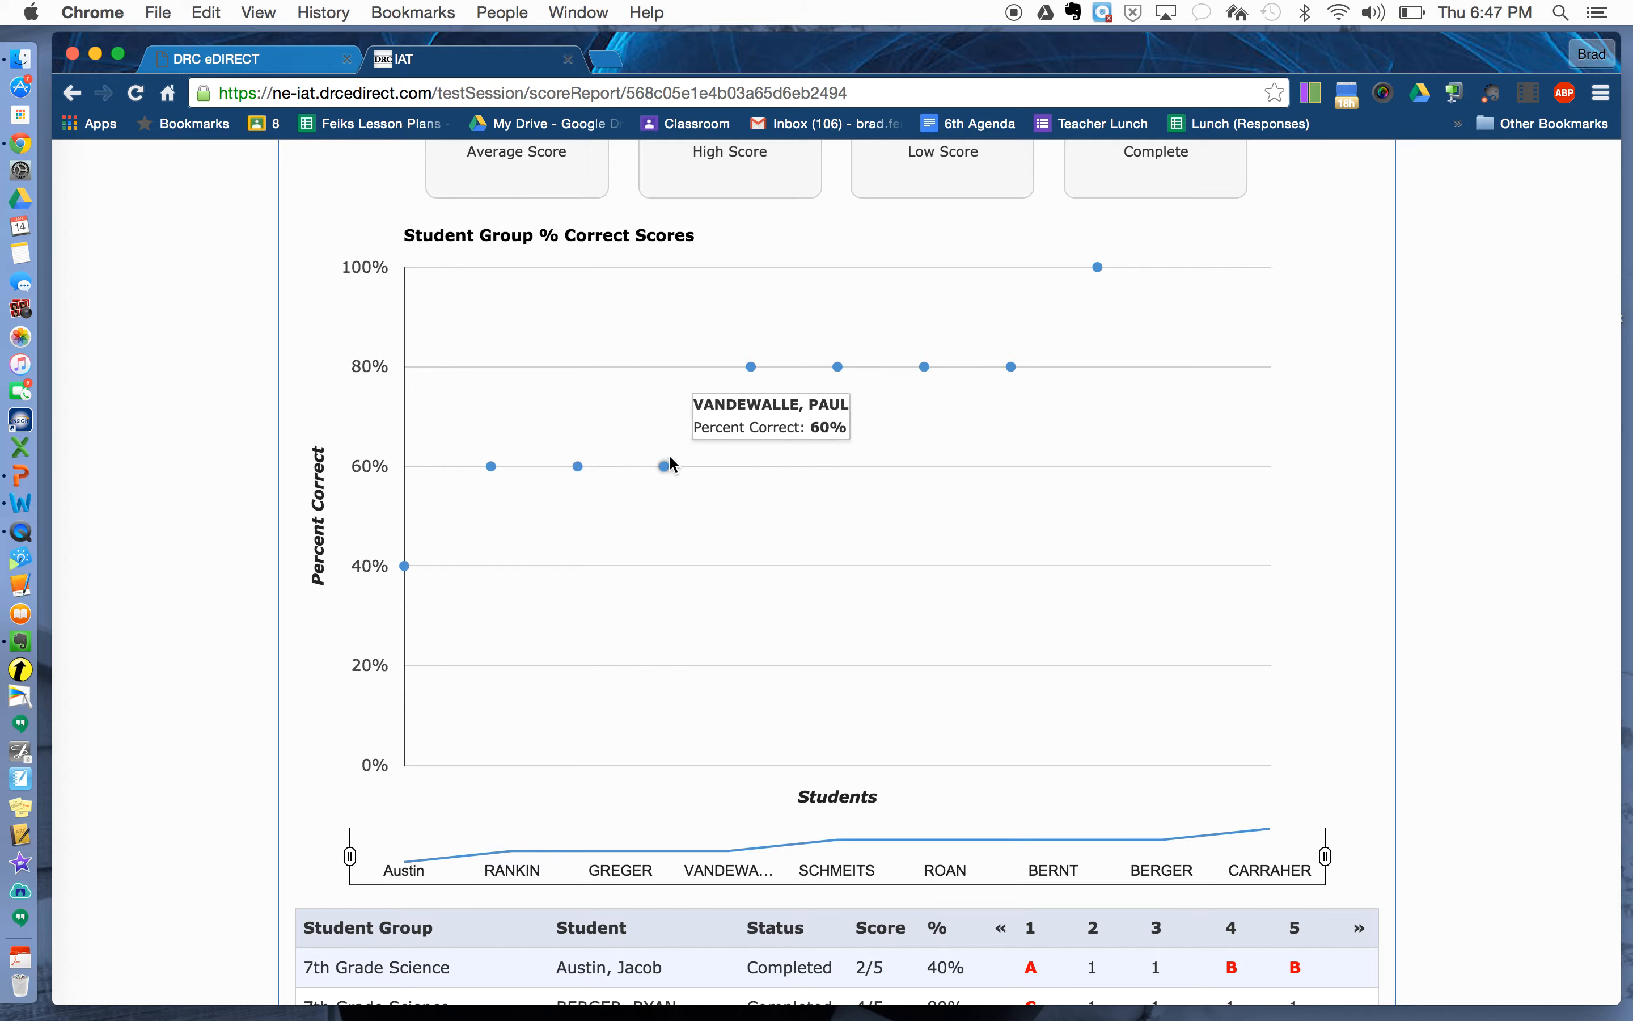
mouse_move(745, 362)
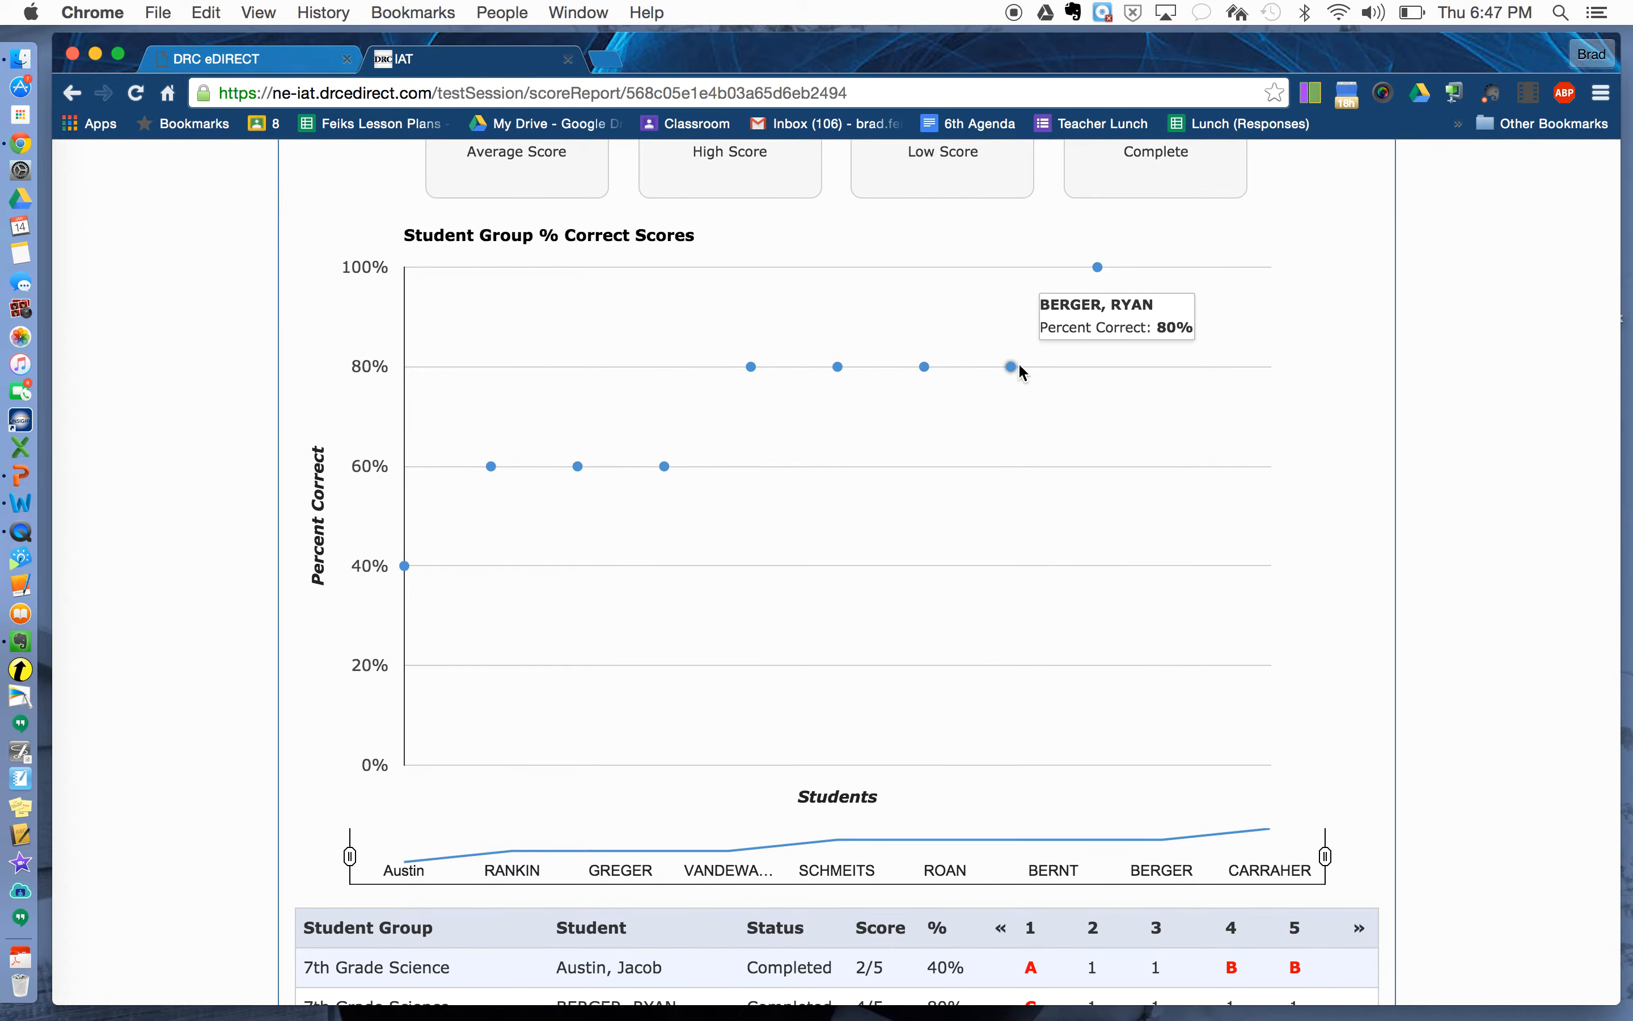
mouse_move(1099, 270)
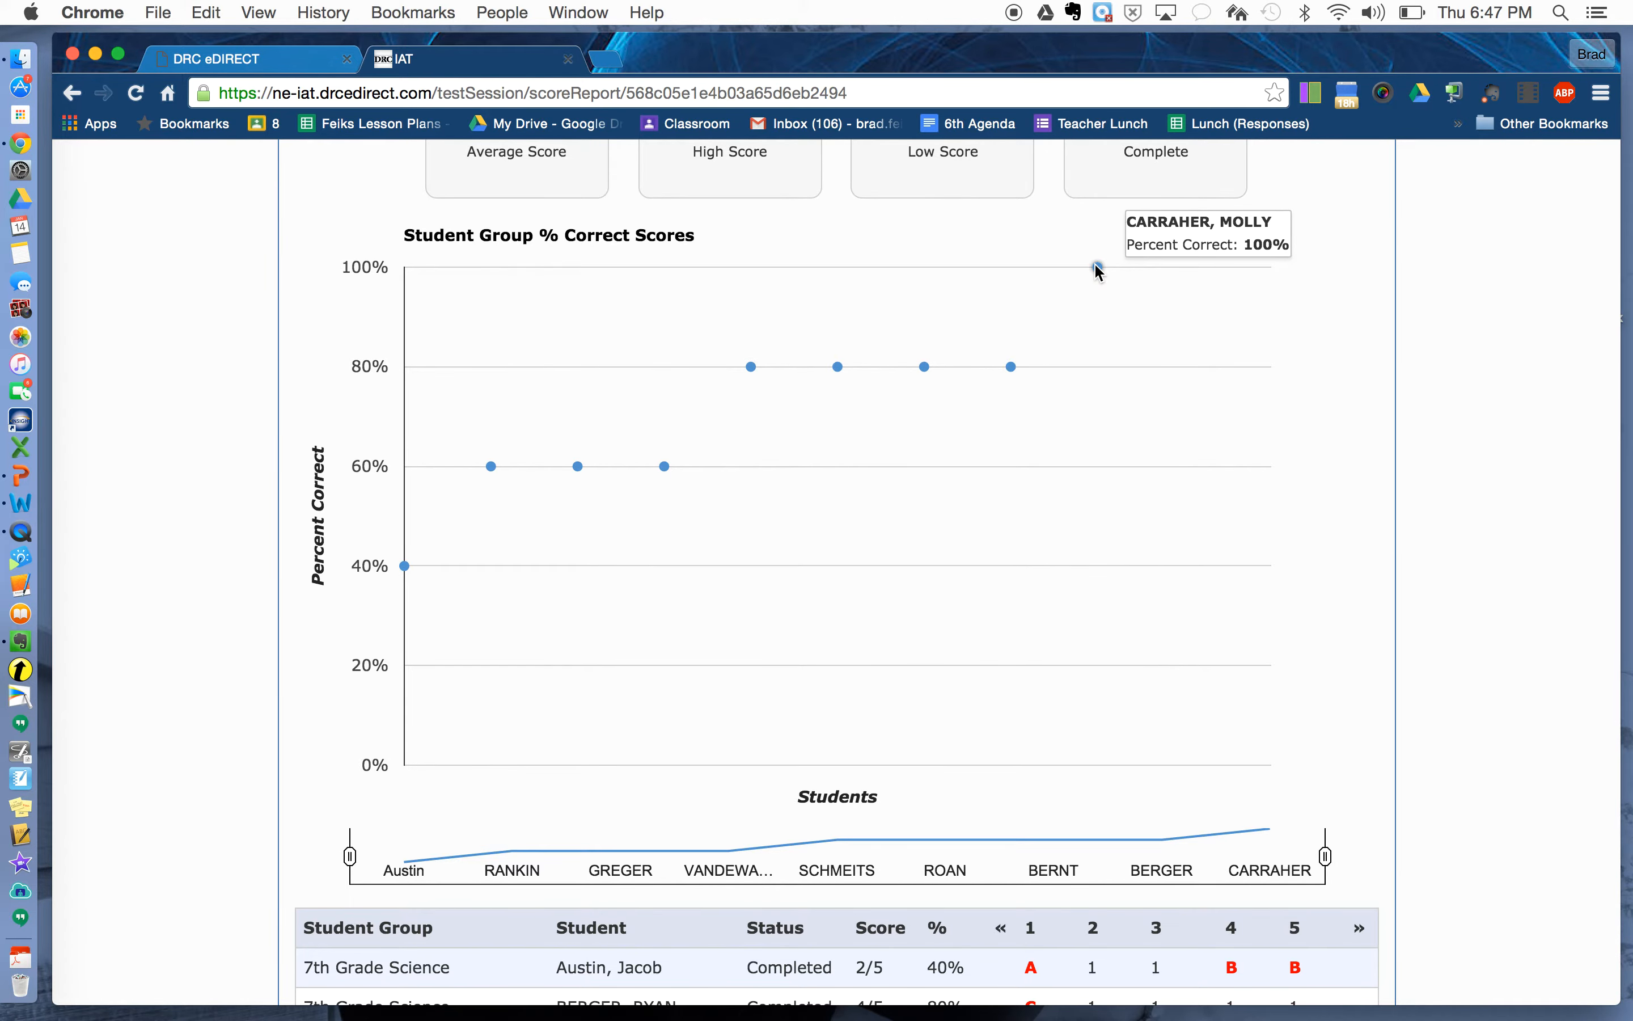
Examine the Score Report's student table for scores, per-question answers and totals, and check for further question columns.
scroll(1080, 304, "down", 5)
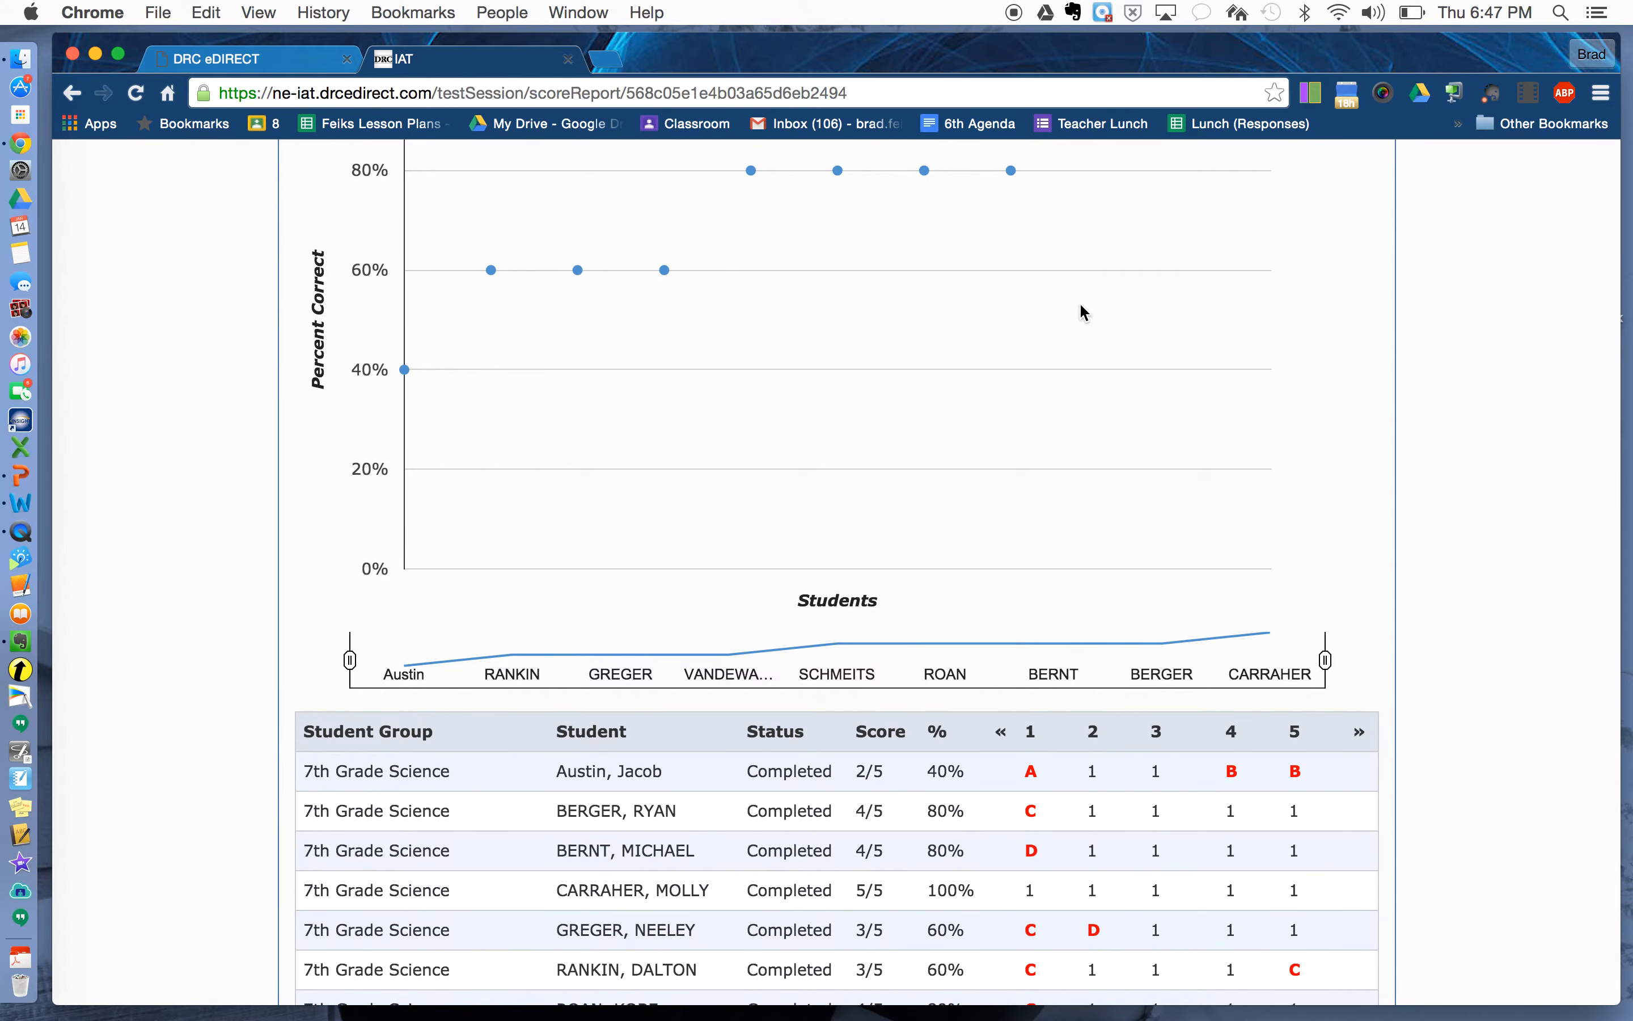
scroll(1081, 312, "down", 6)
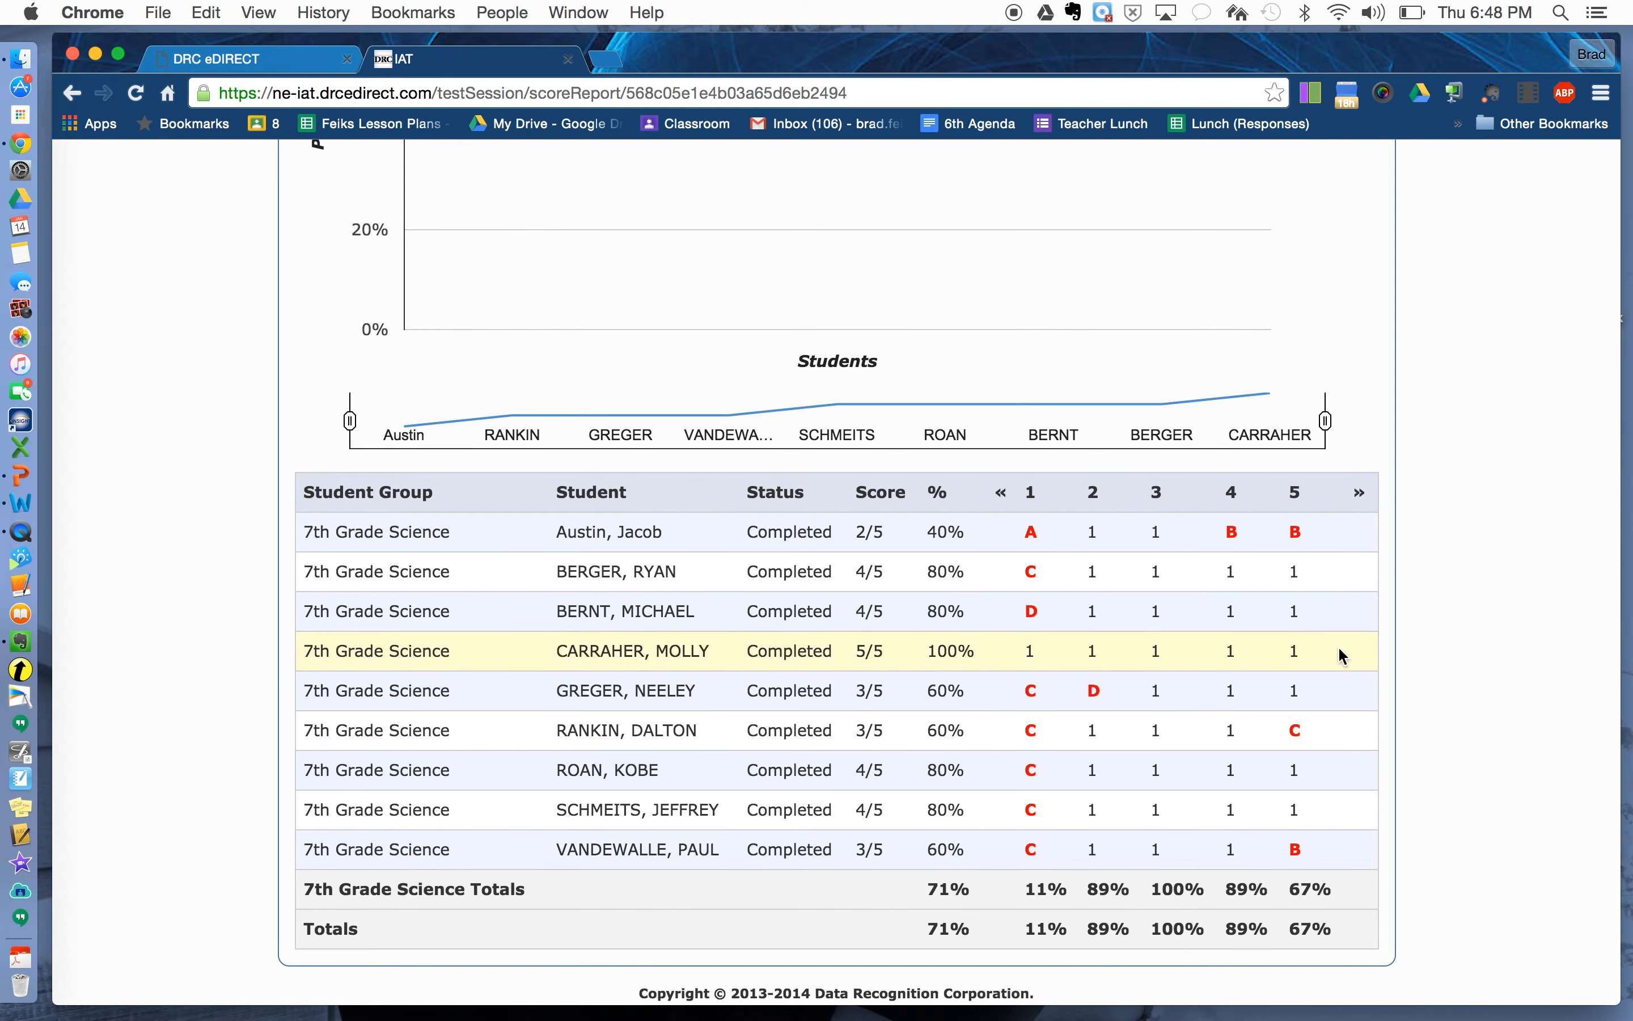
left_click(1359, 487)
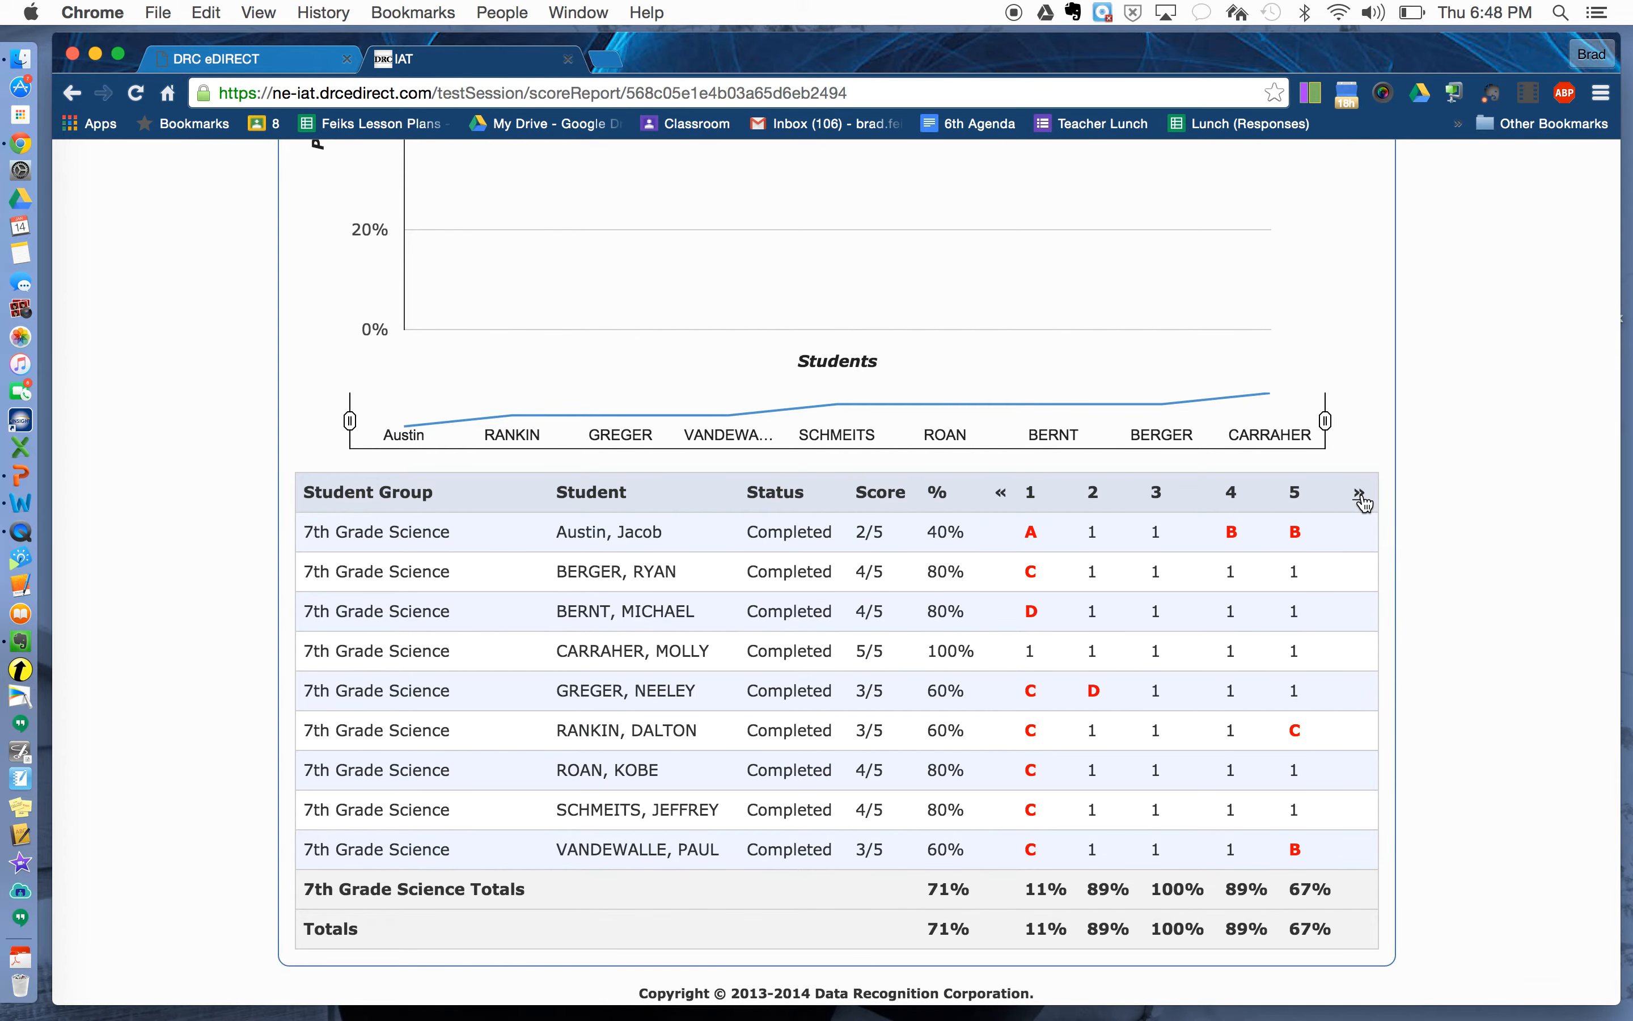
scroll(1363, 501, "up", 10)
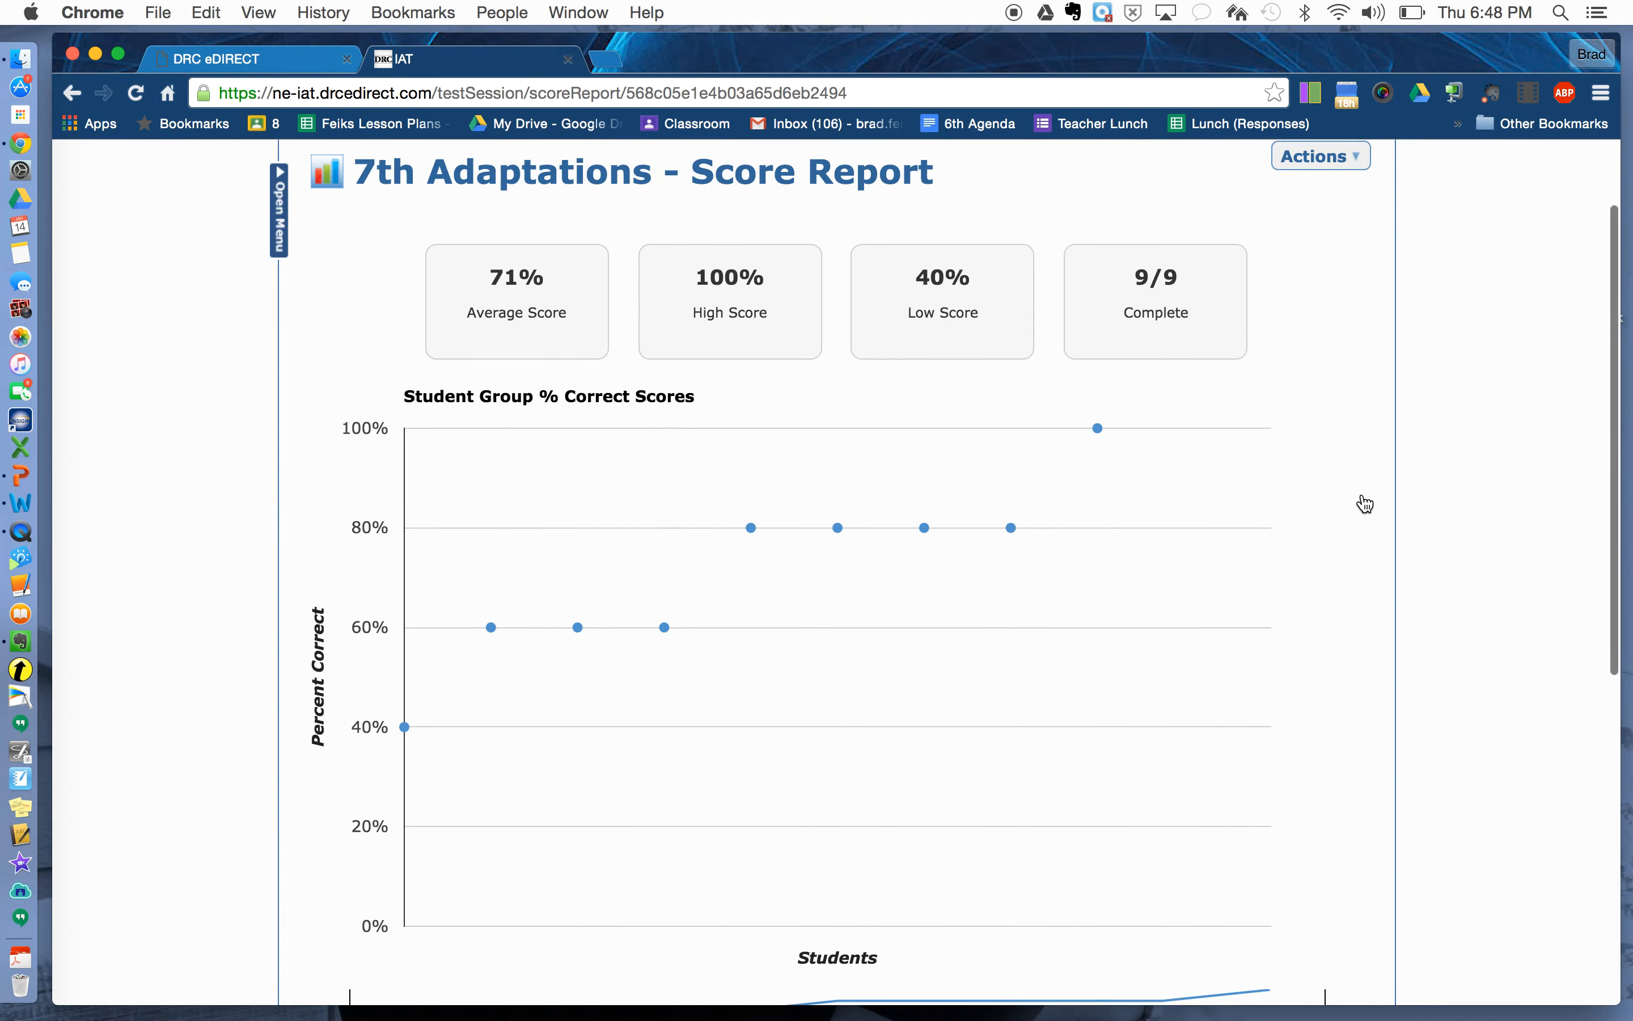
scroll(1363, 501, "down", 10)
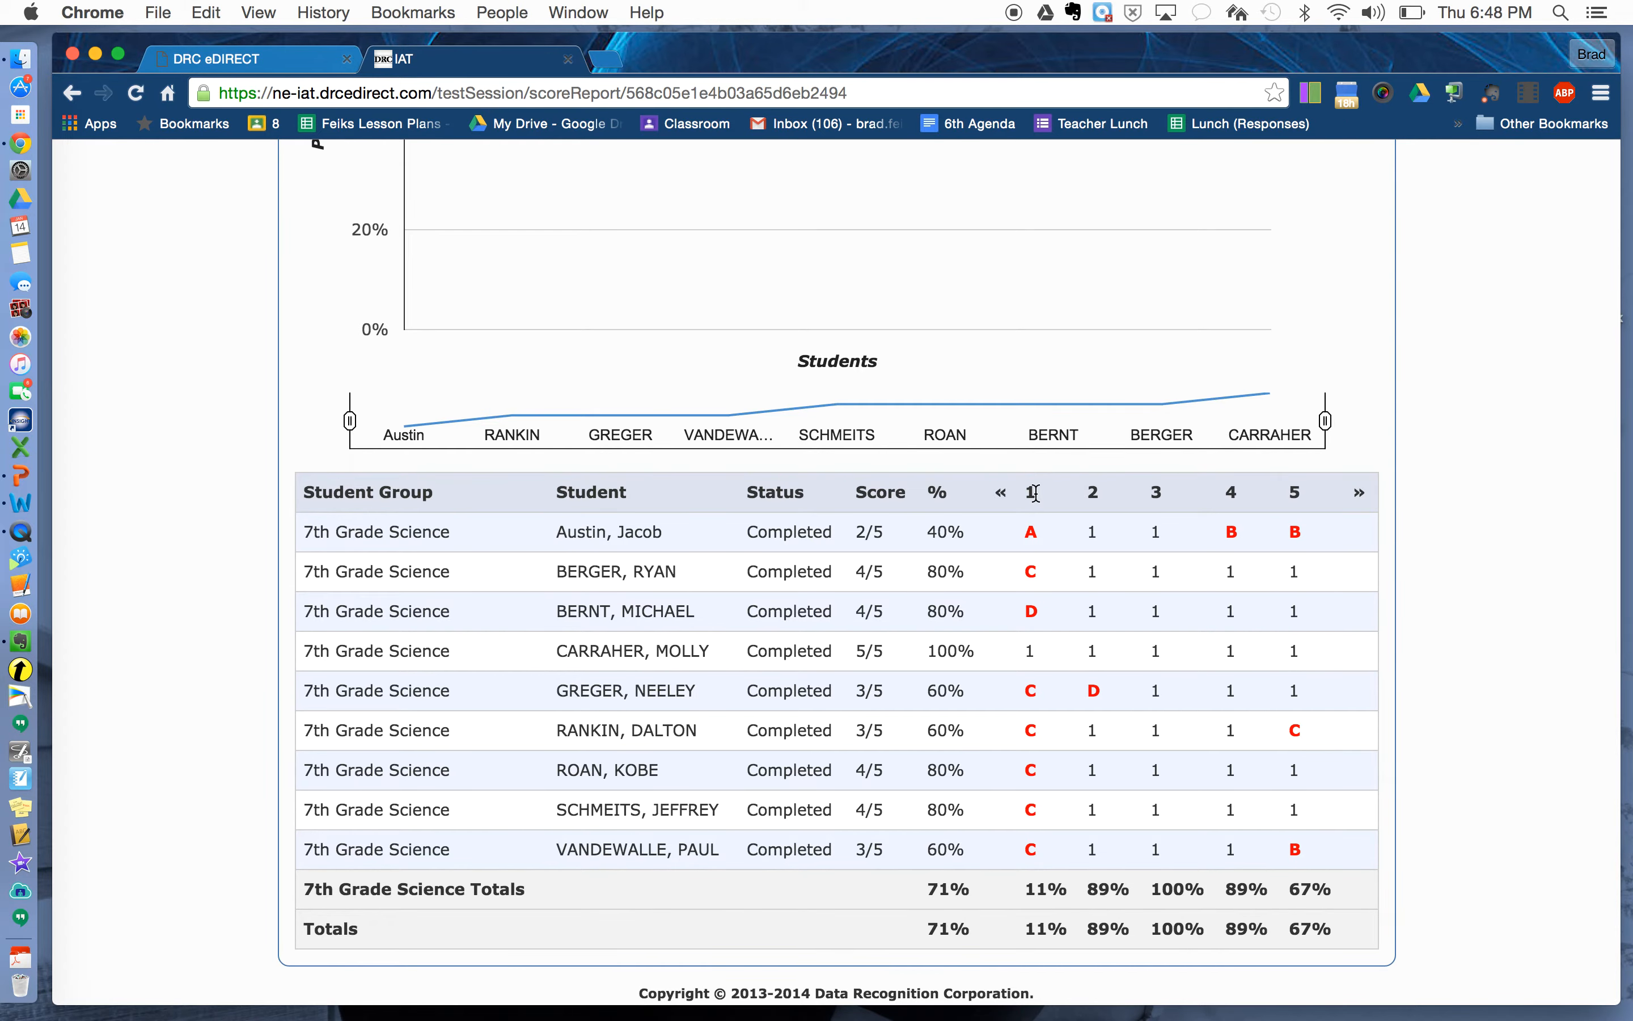
Display the 7th Adaptations Item Performance Report and examine its item table and per-answer response counts.
scroll(1034, 492, "up", 10)
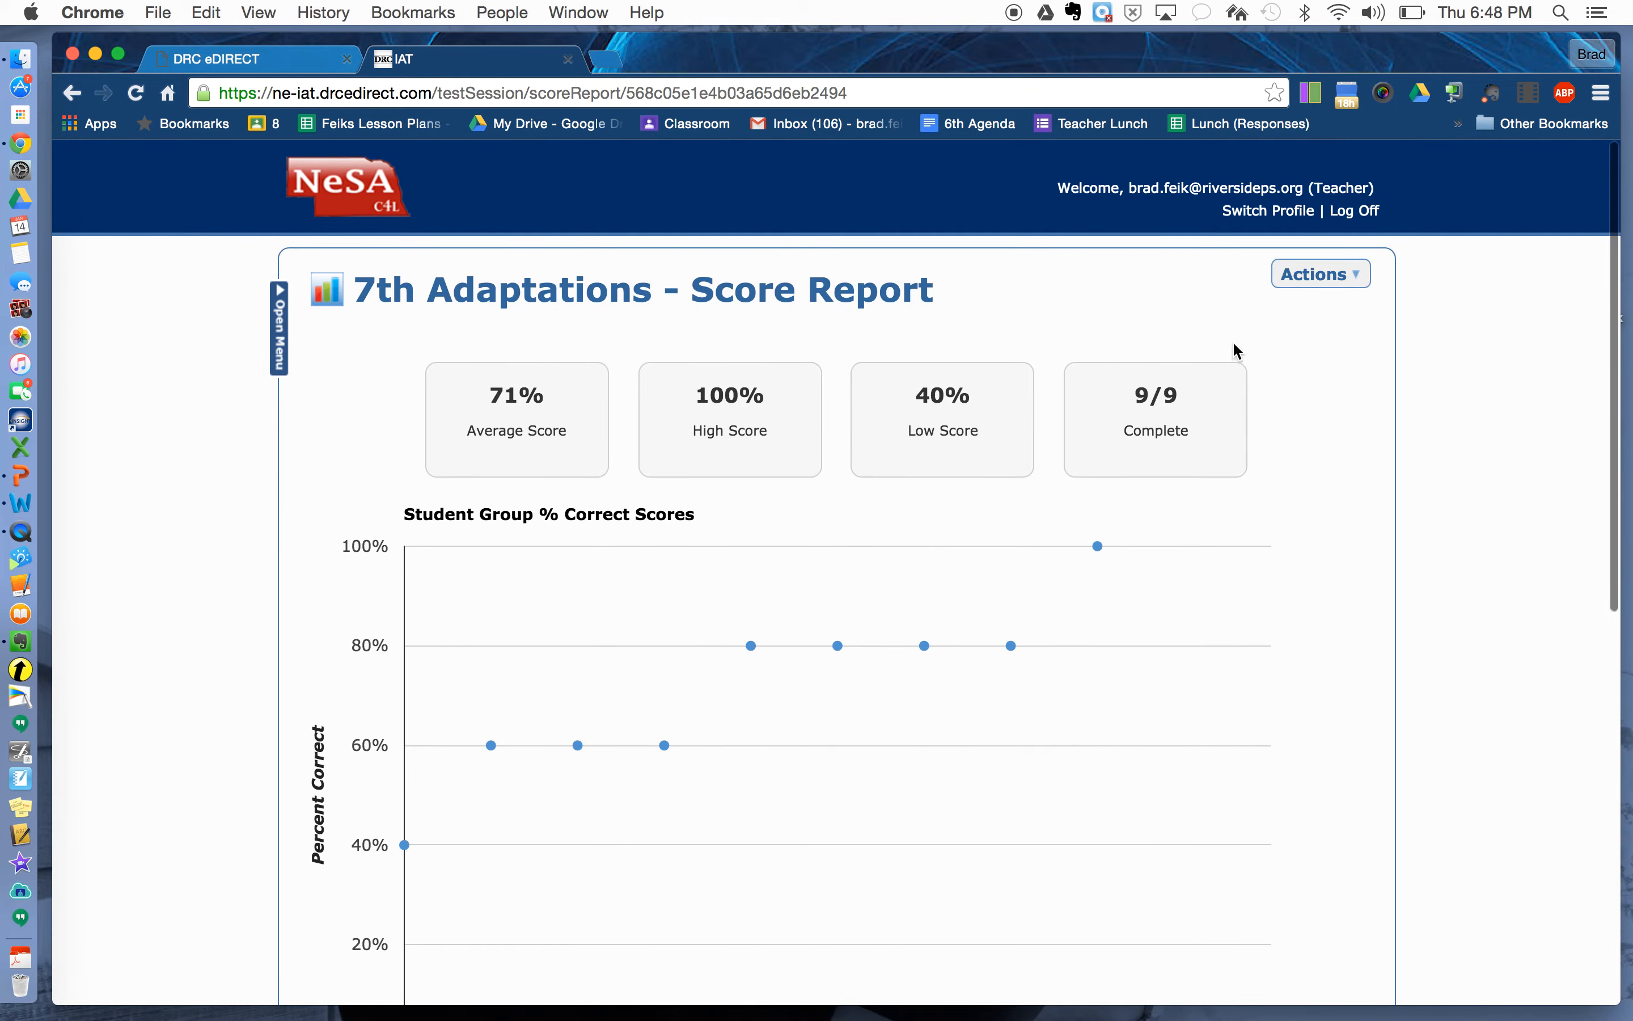
left_click(1335, 276)
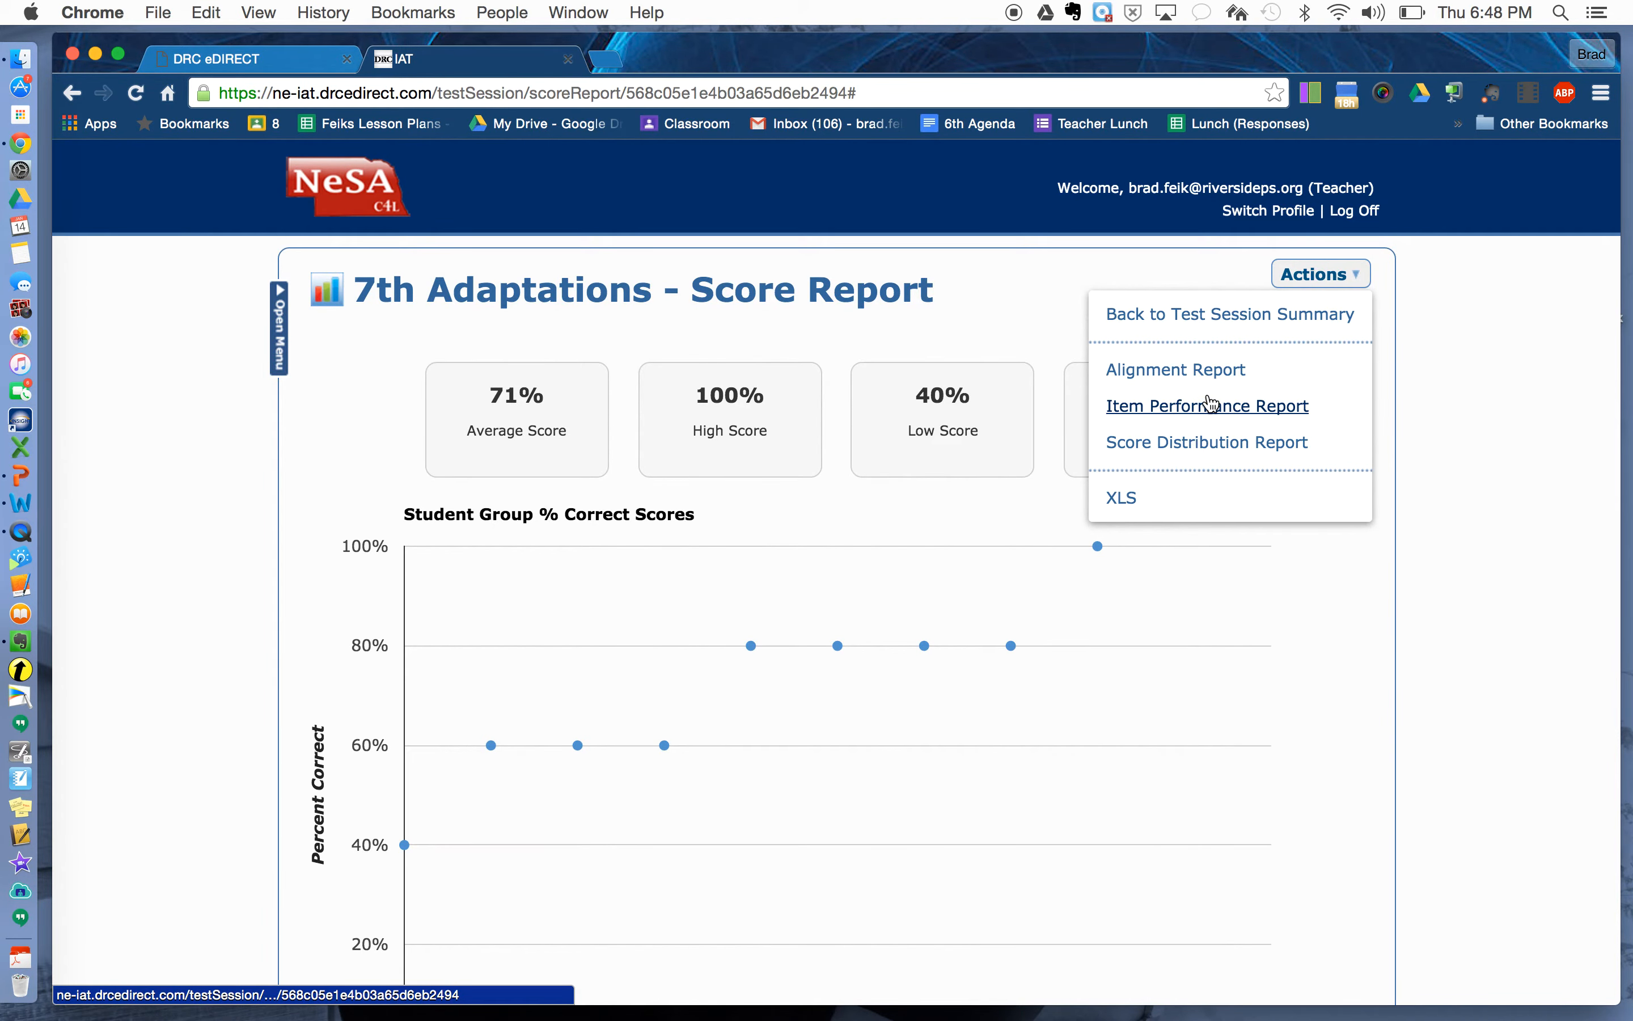
left_click(1194, 408)
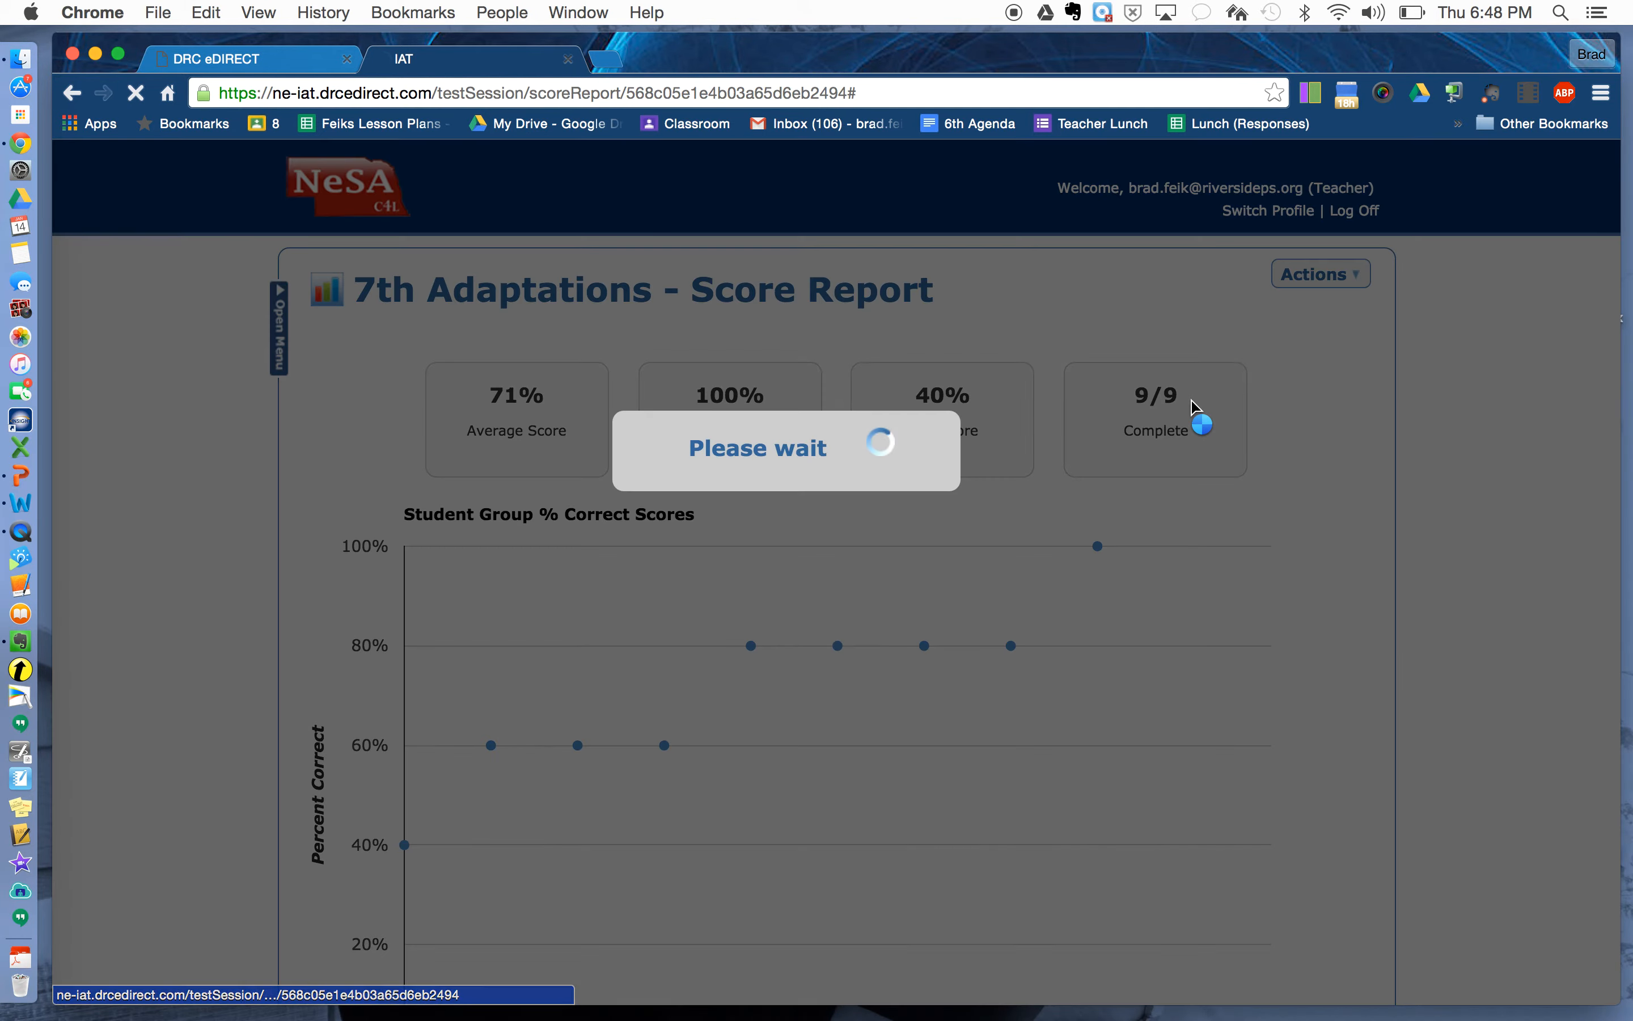
scroll(1298, 404, "down", 1)
scroll(1298, 404, "down", 7)
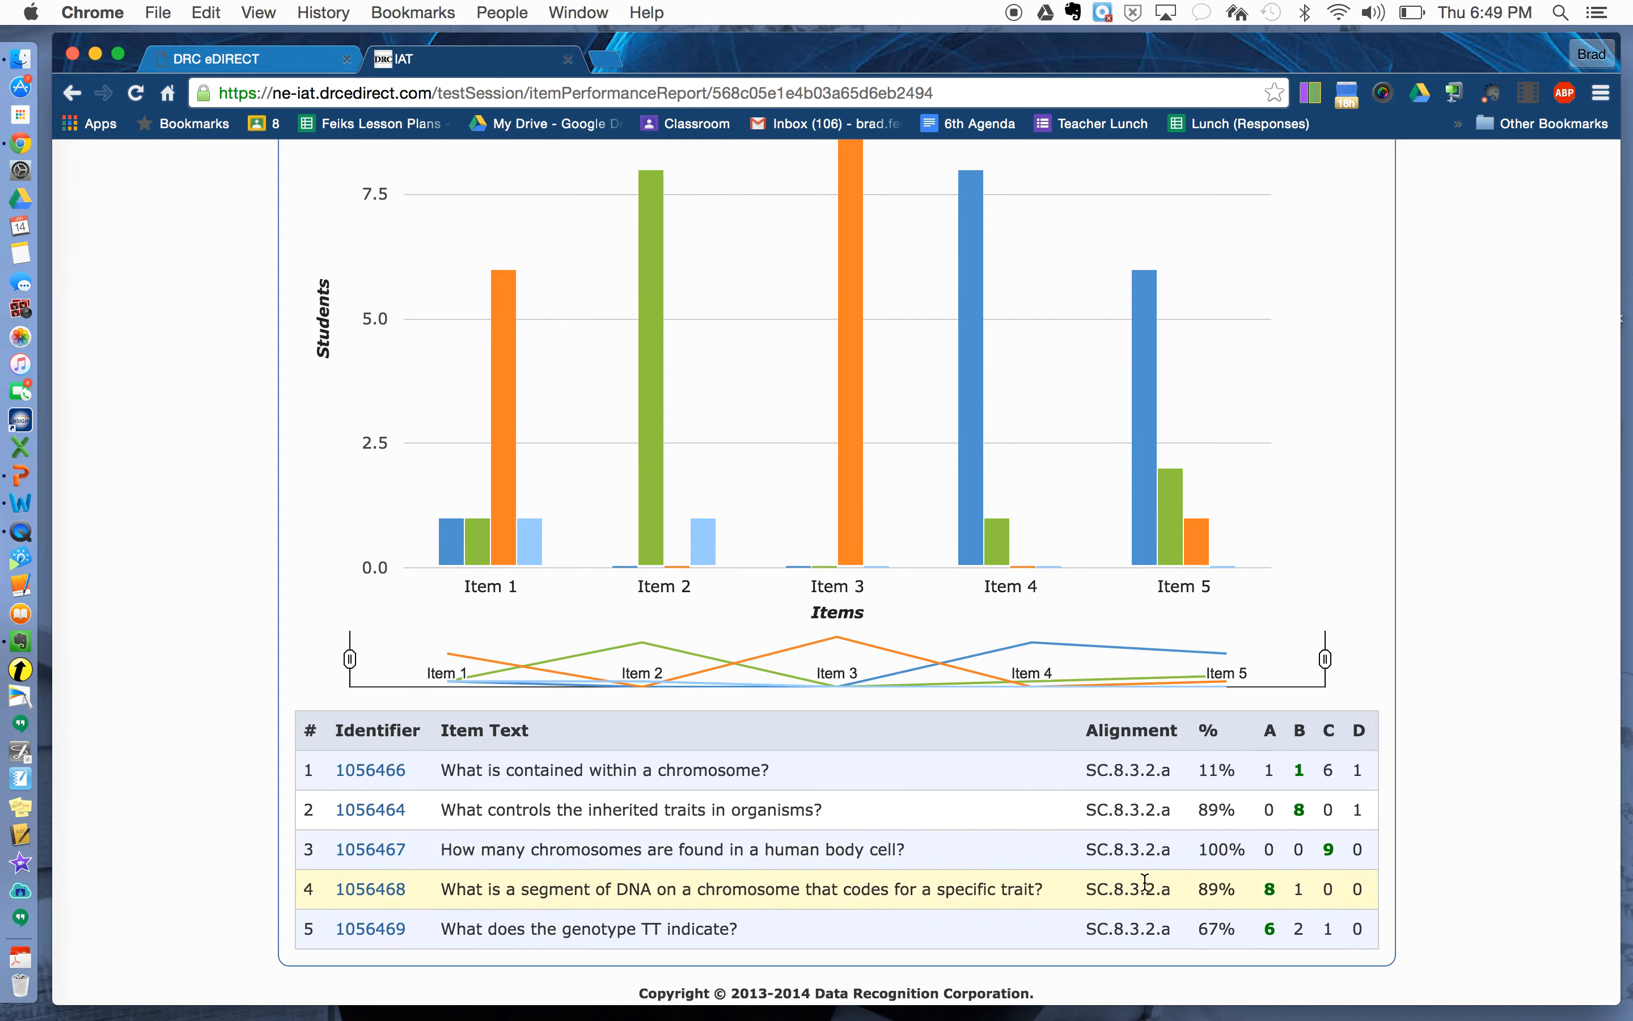
Open item 4 about a segment of DNA on a chromosome from the item table and review its answer choices and details.
left_click(398, 882)
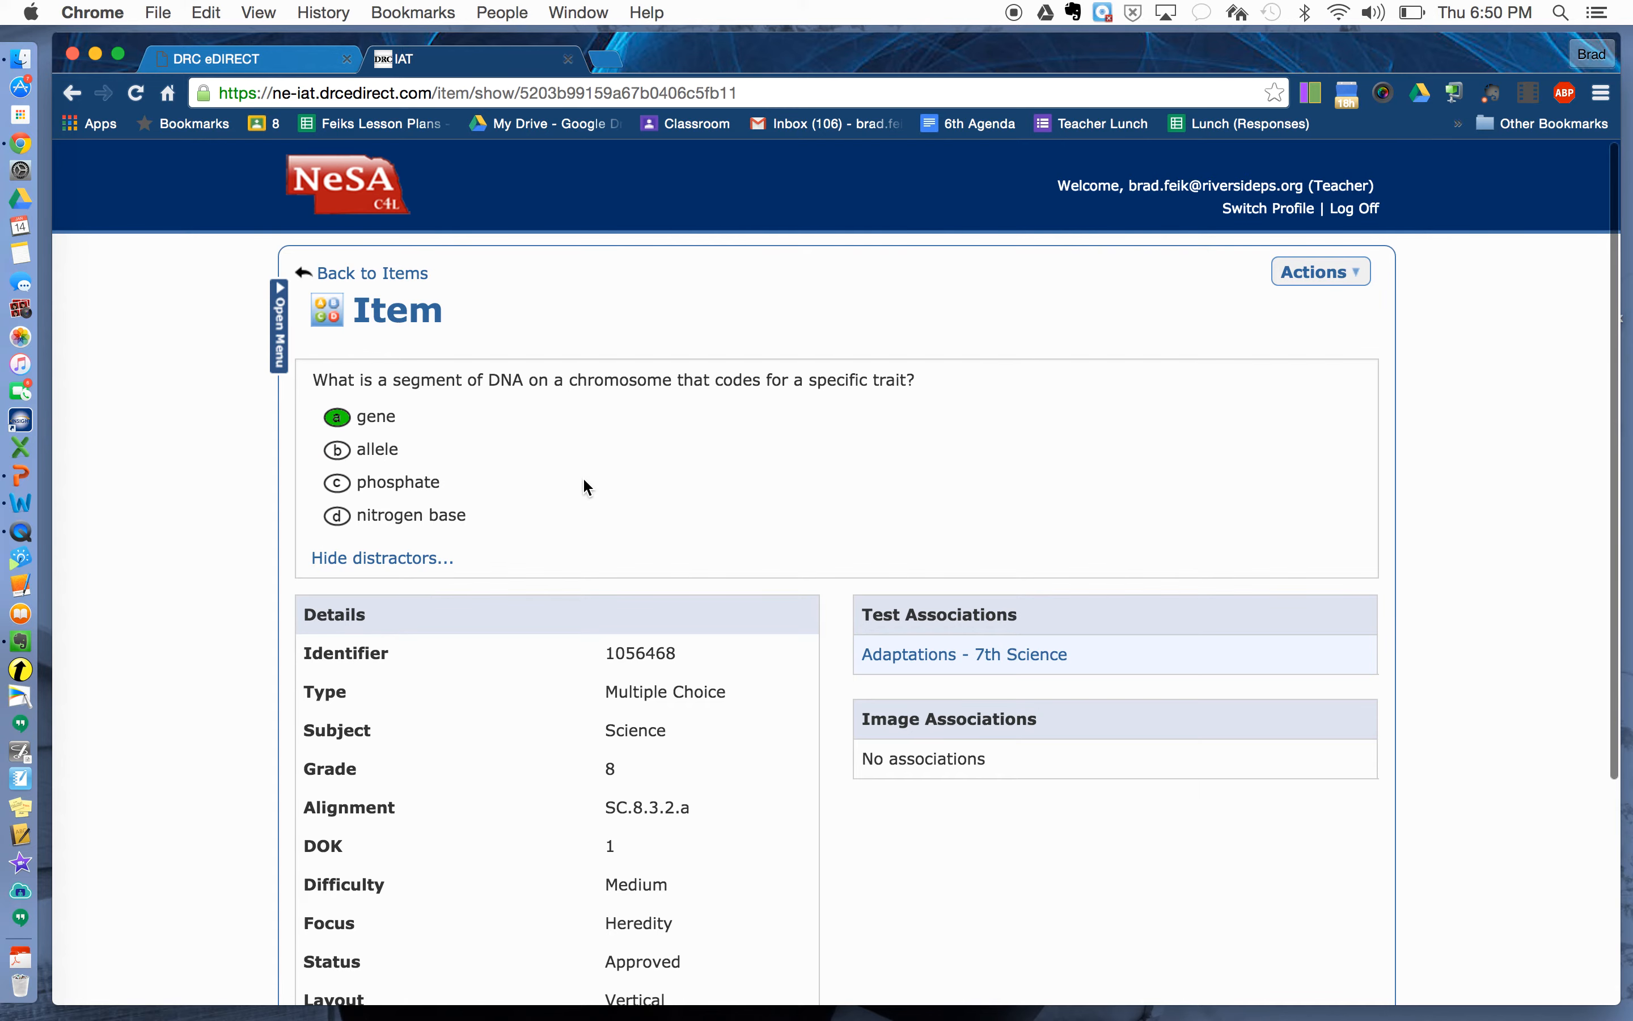
scroll(584, 481, "down", 1)
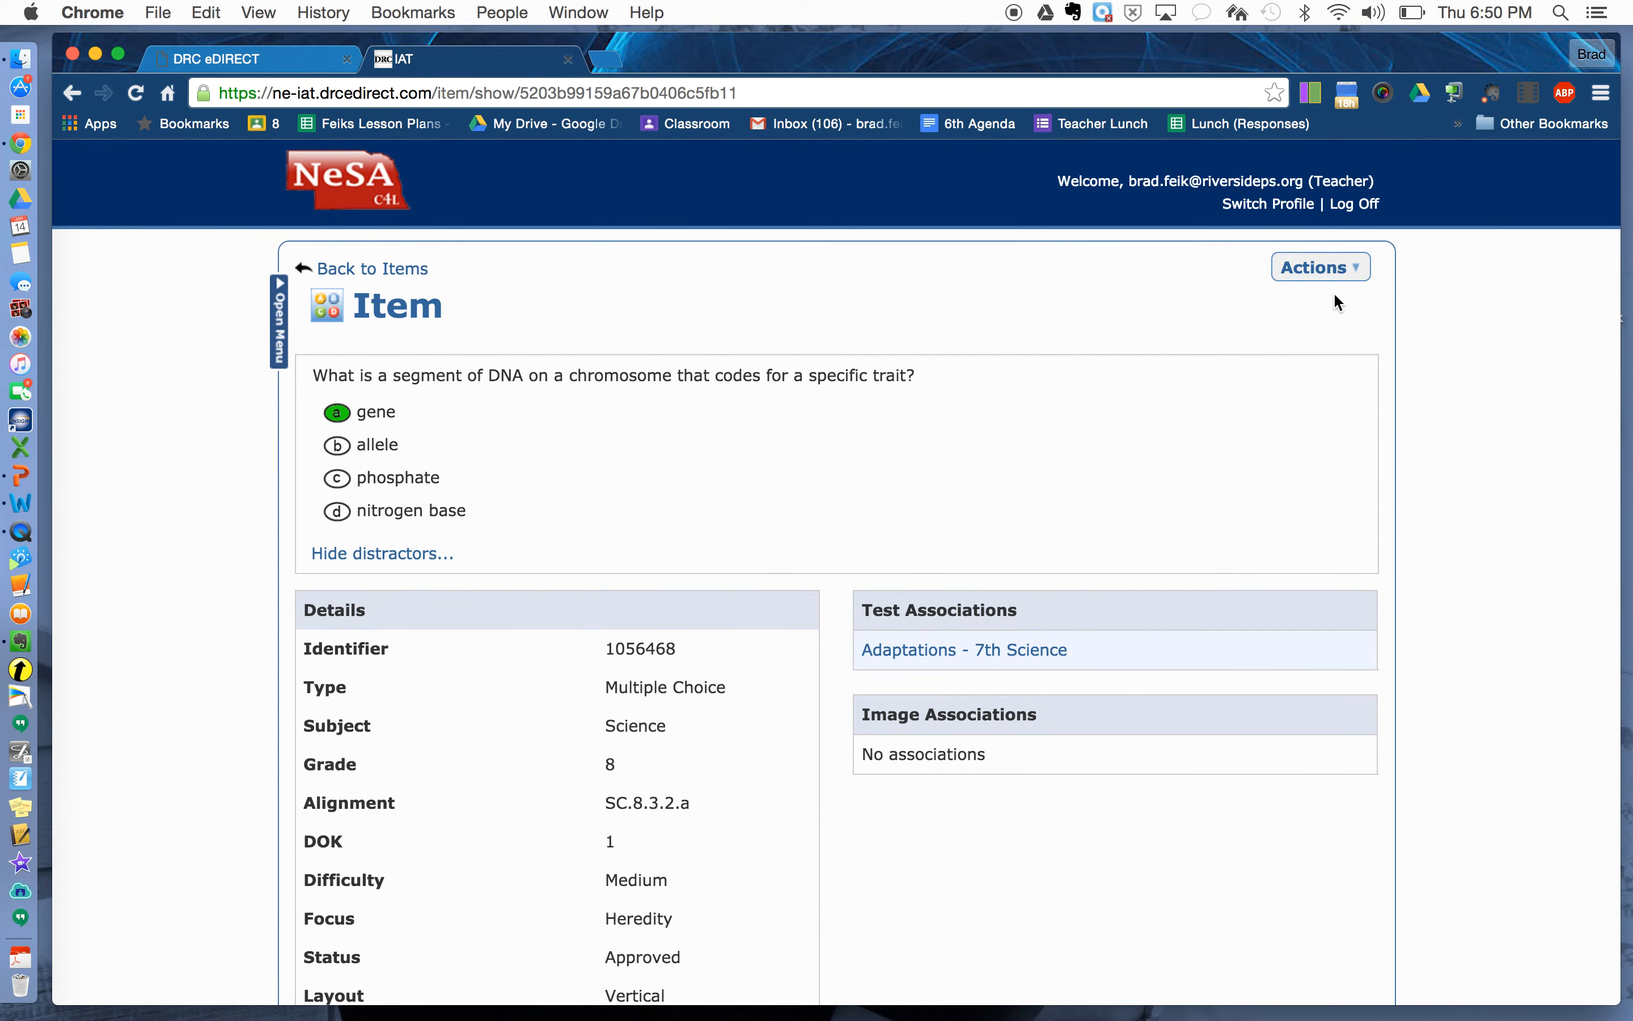
left_click(1350, 267)
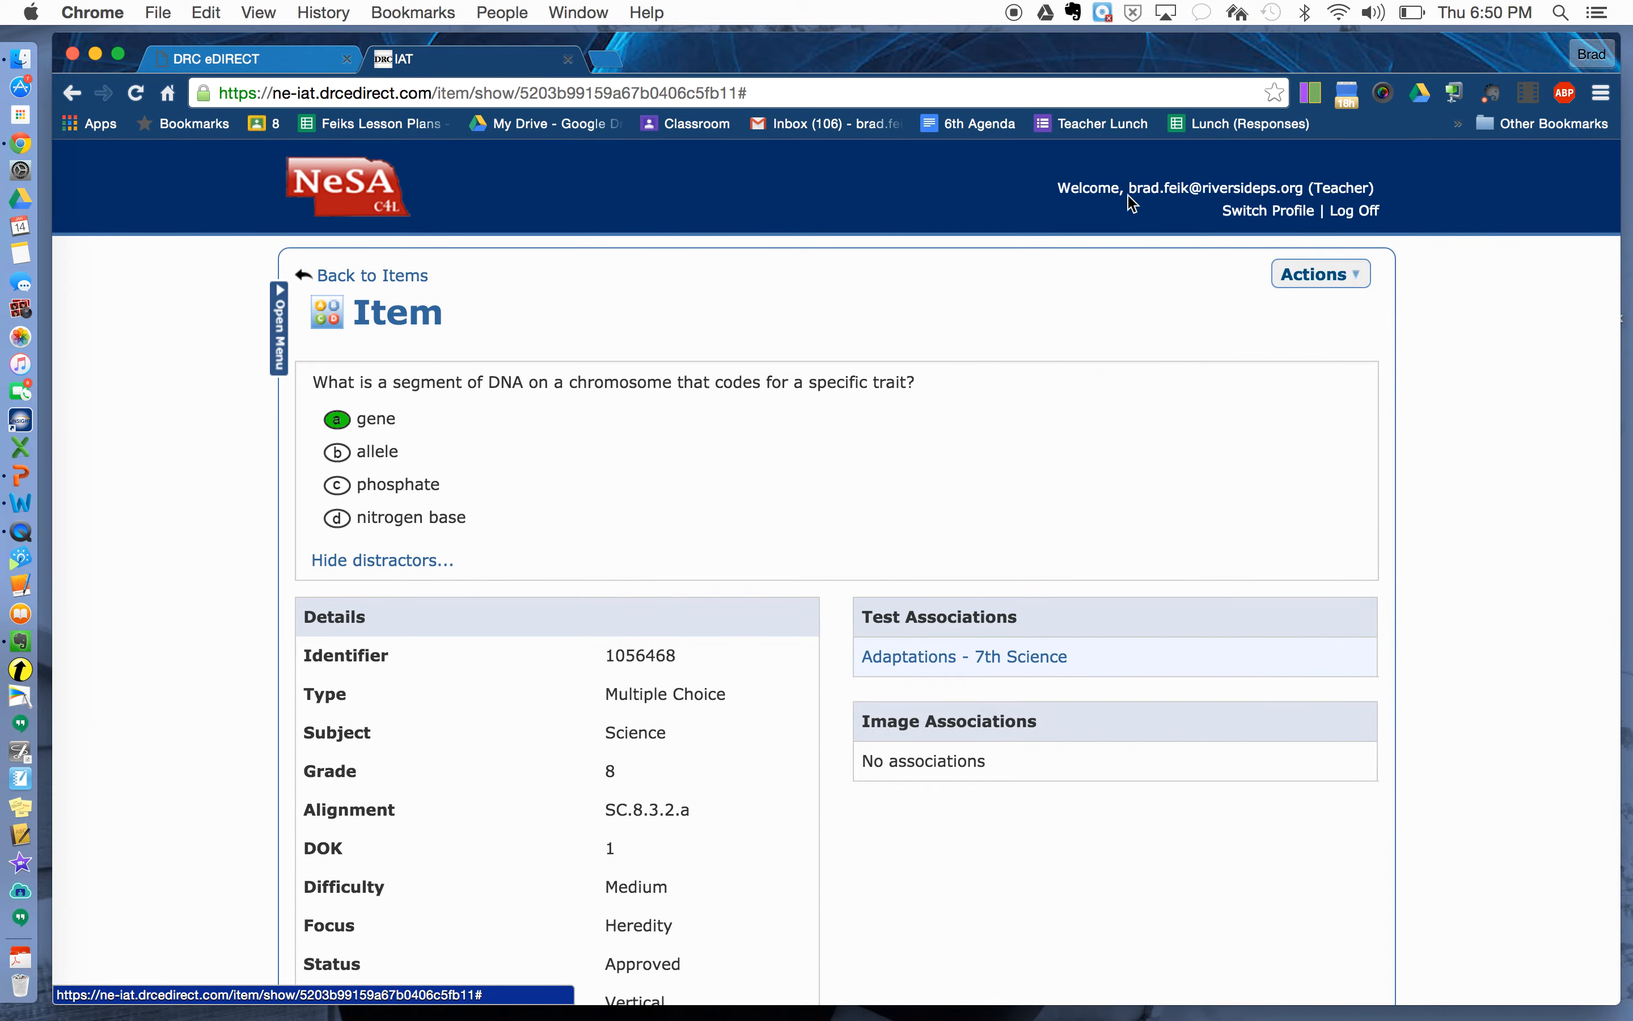
Leave the item and return through the Item Bank to the home page.
left_click(73, 92)
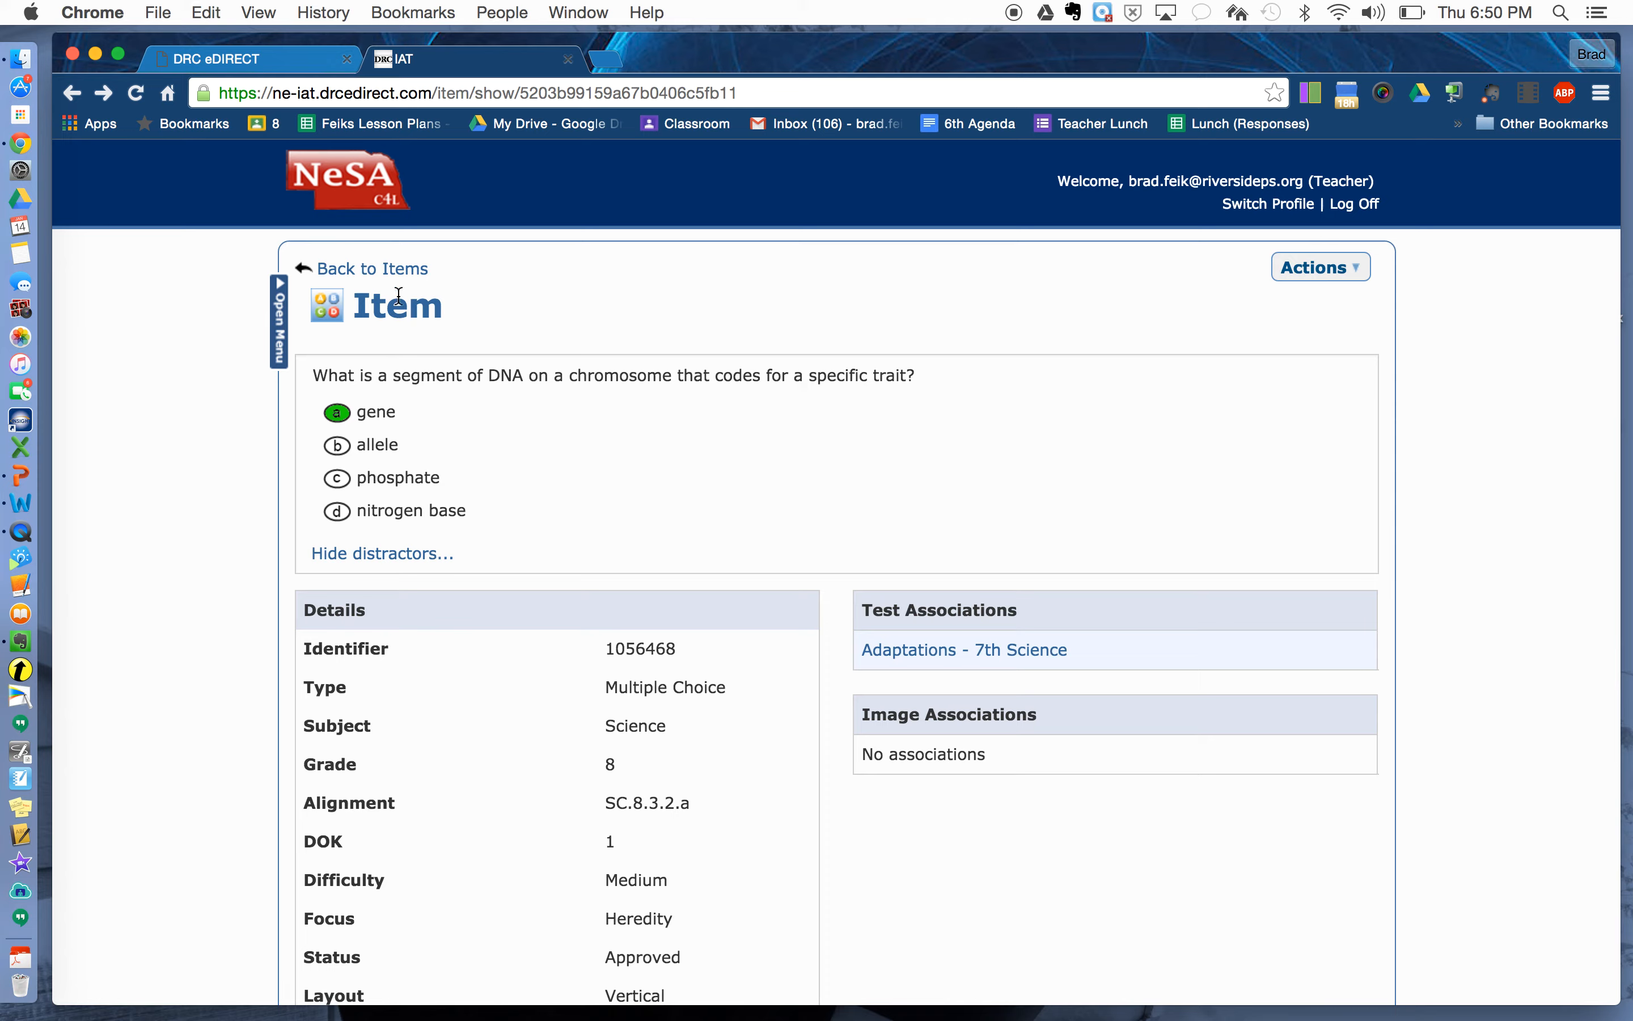
left_click(391, 271)
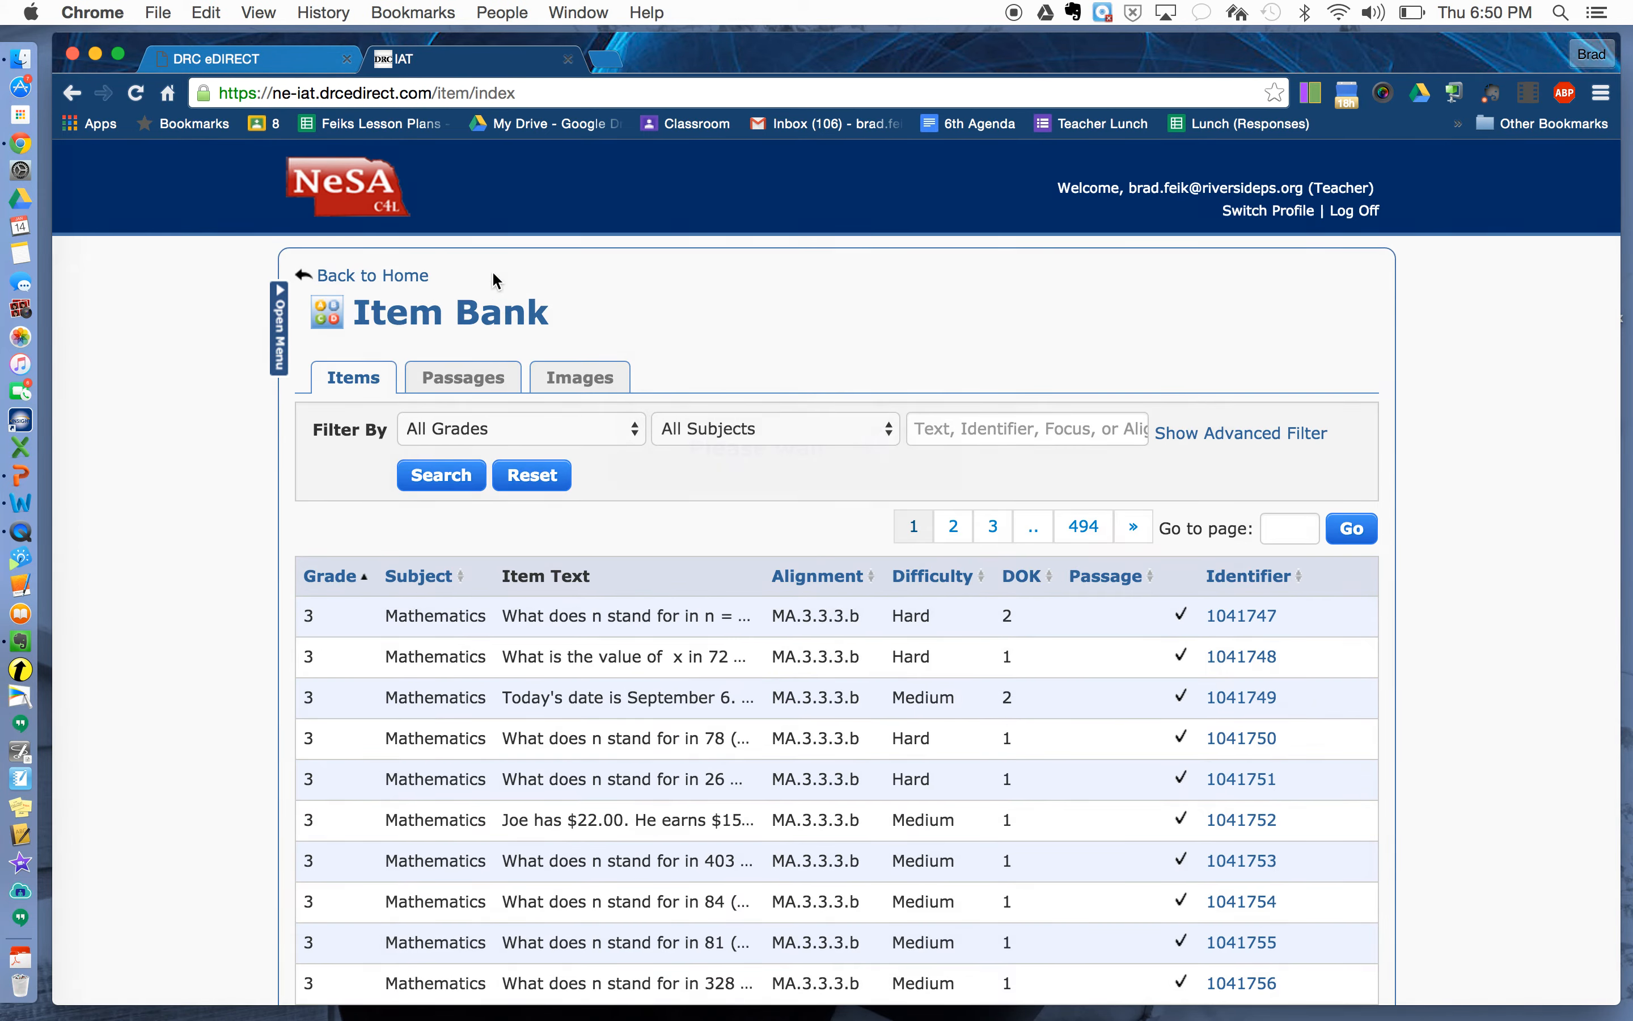
scroll(787, 505, "down", 1)
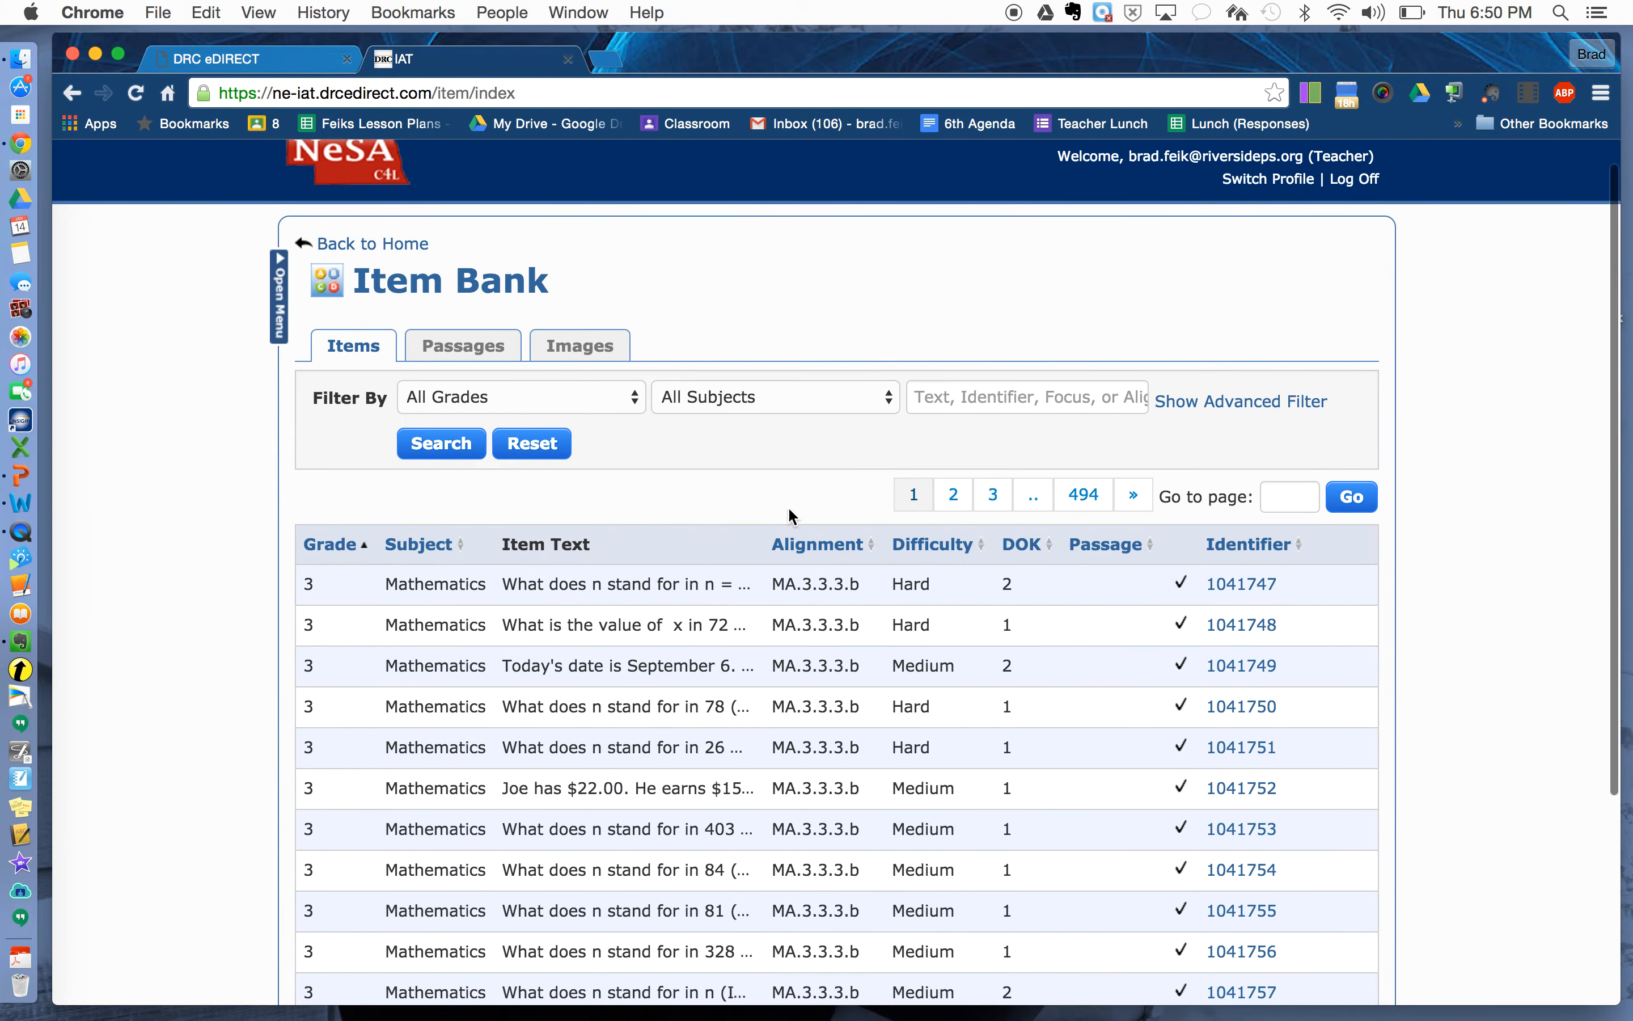
left_click(351, 248)
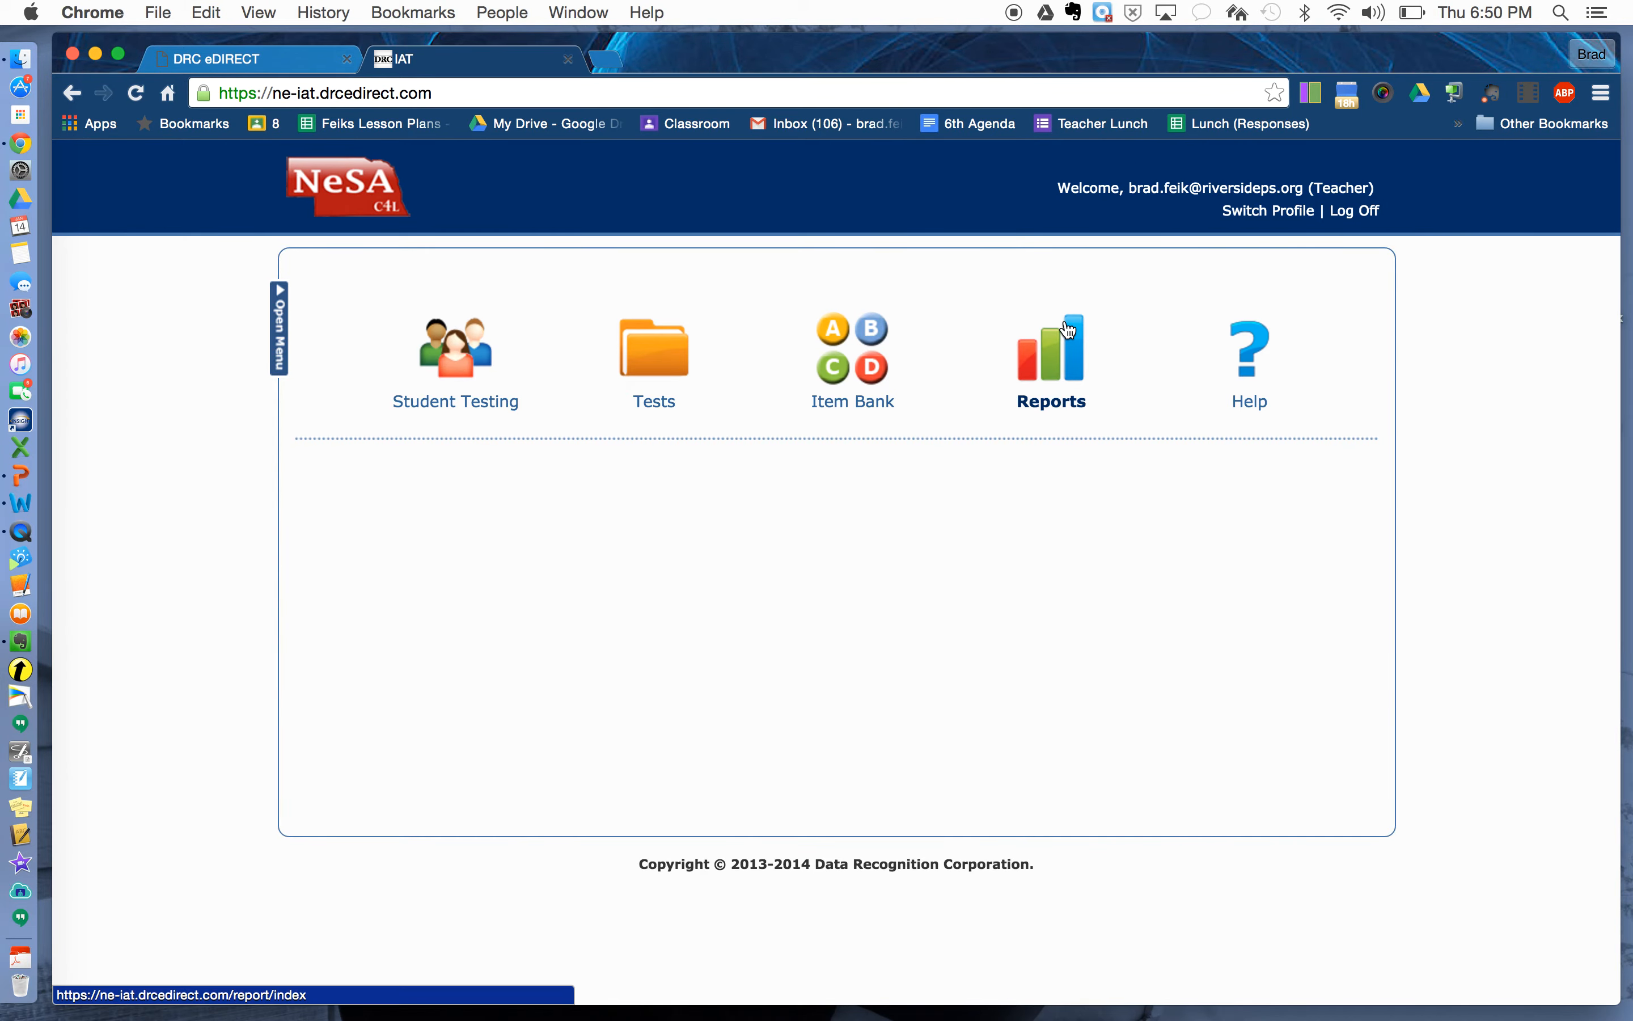
Open the 7th Adaptations test session through Test Session Detailed Reporting in the reports and display its Item Performance Report.
left_click(1082, 356)
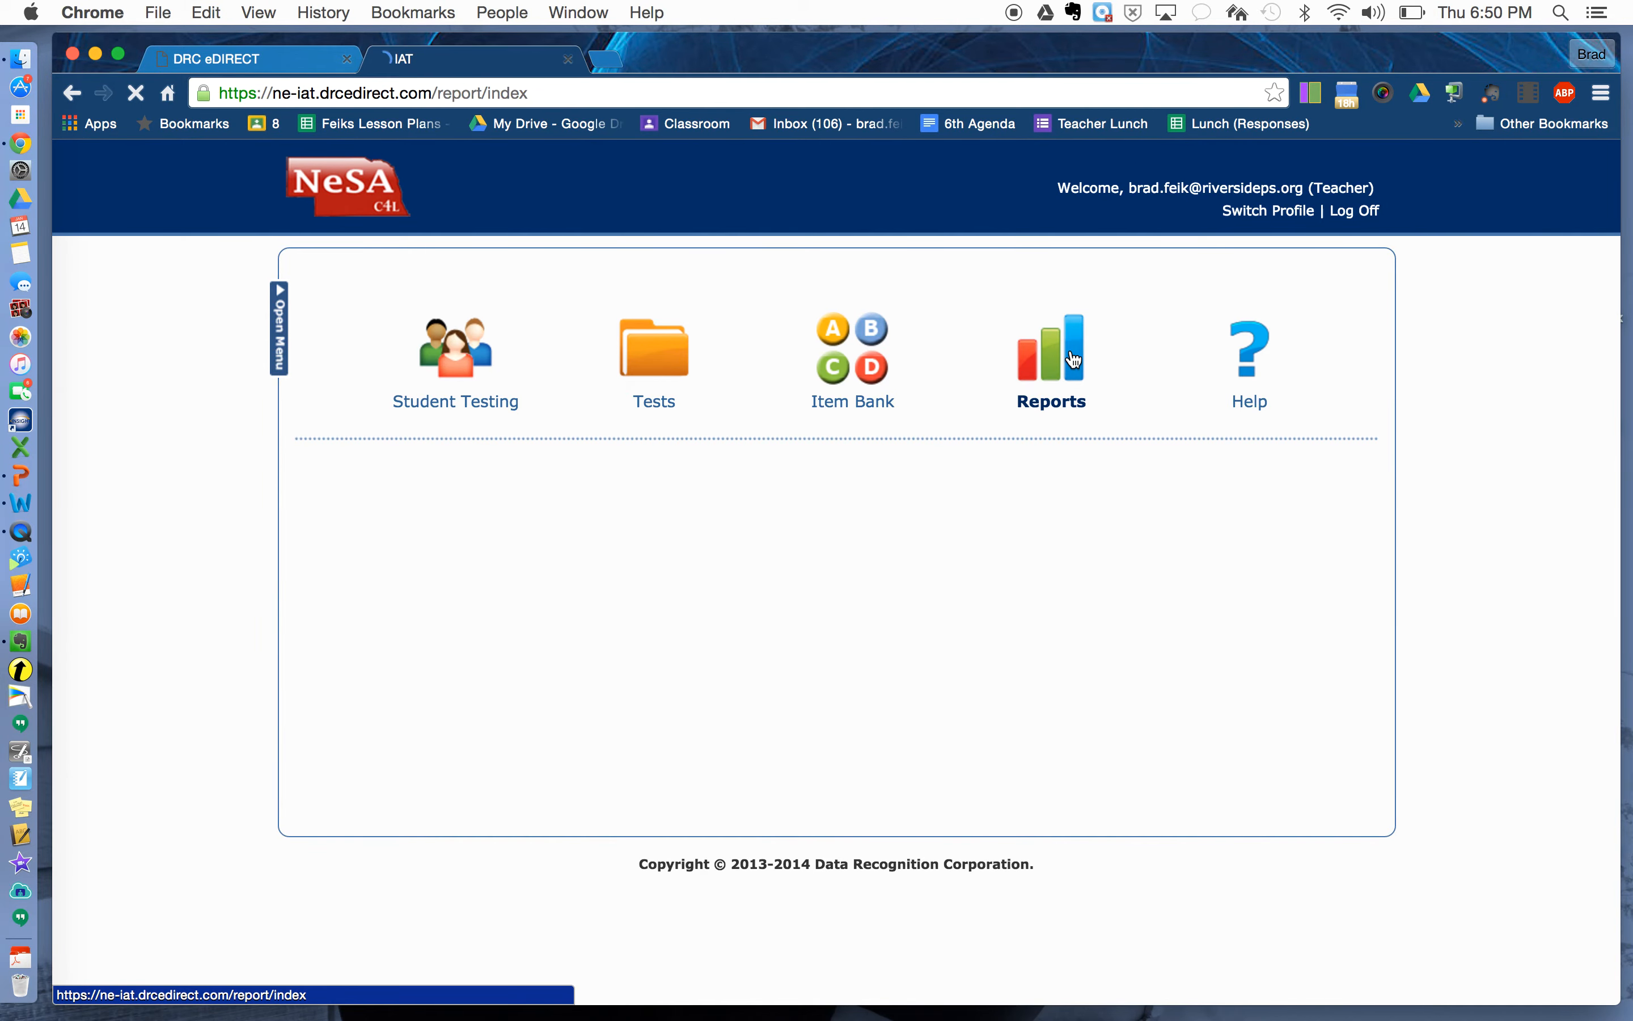
left_click(567, 581)
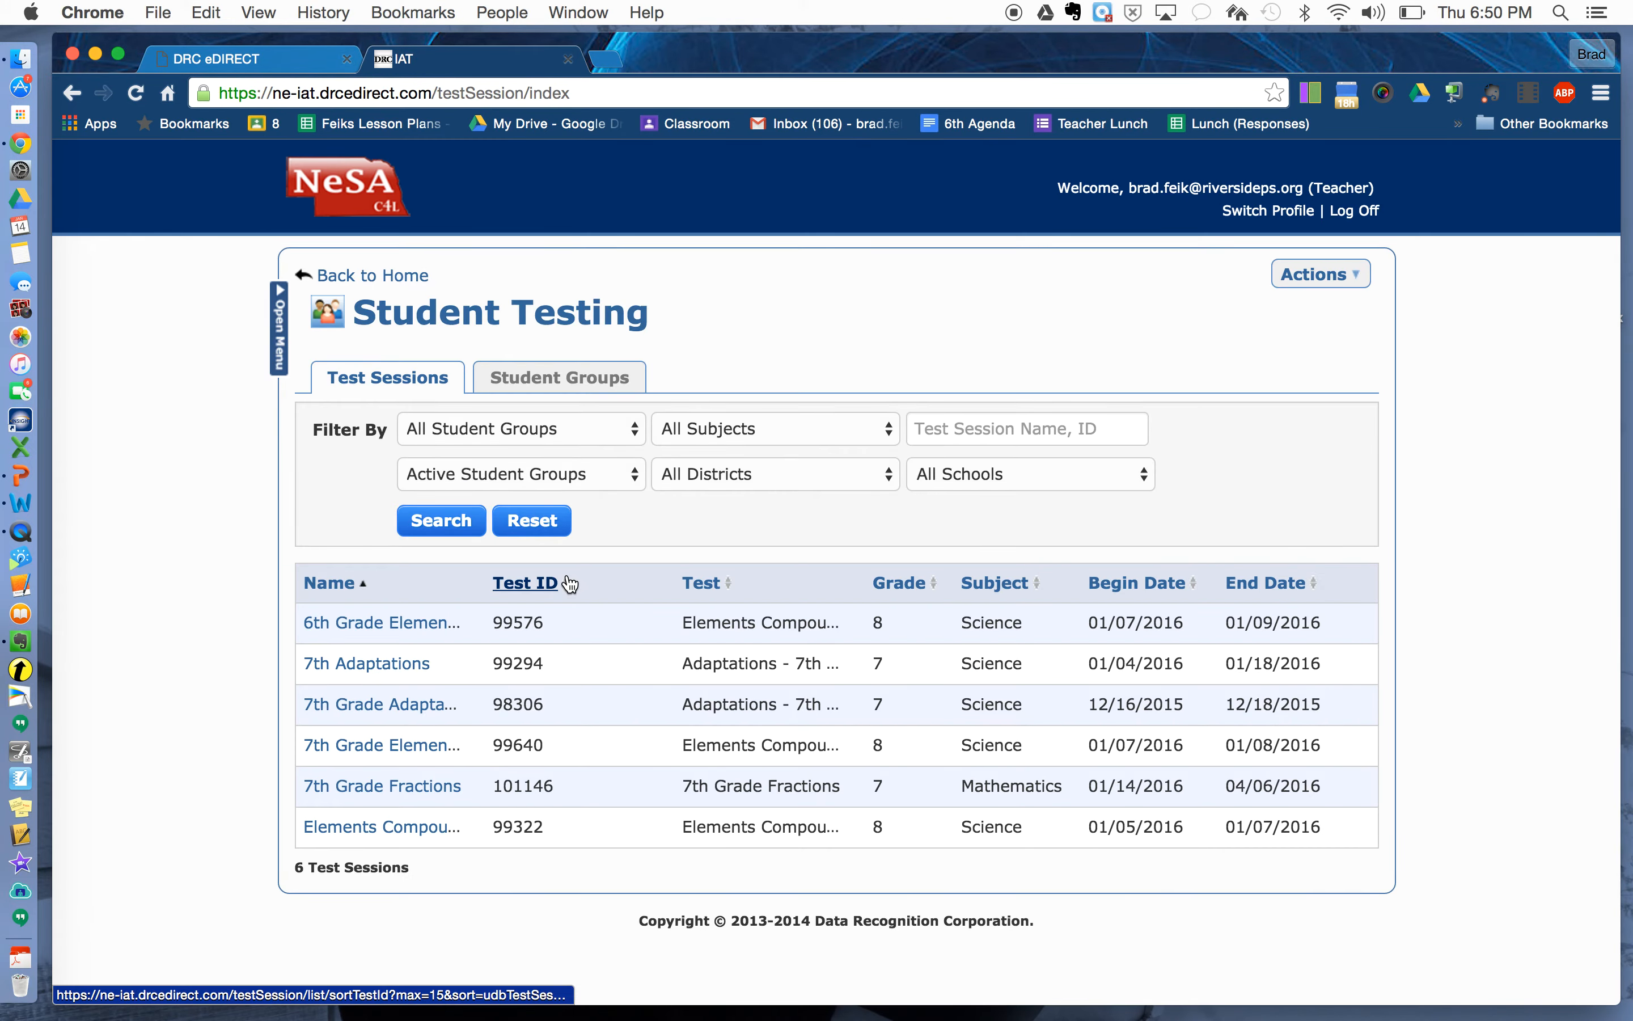
left_click(425, 674)
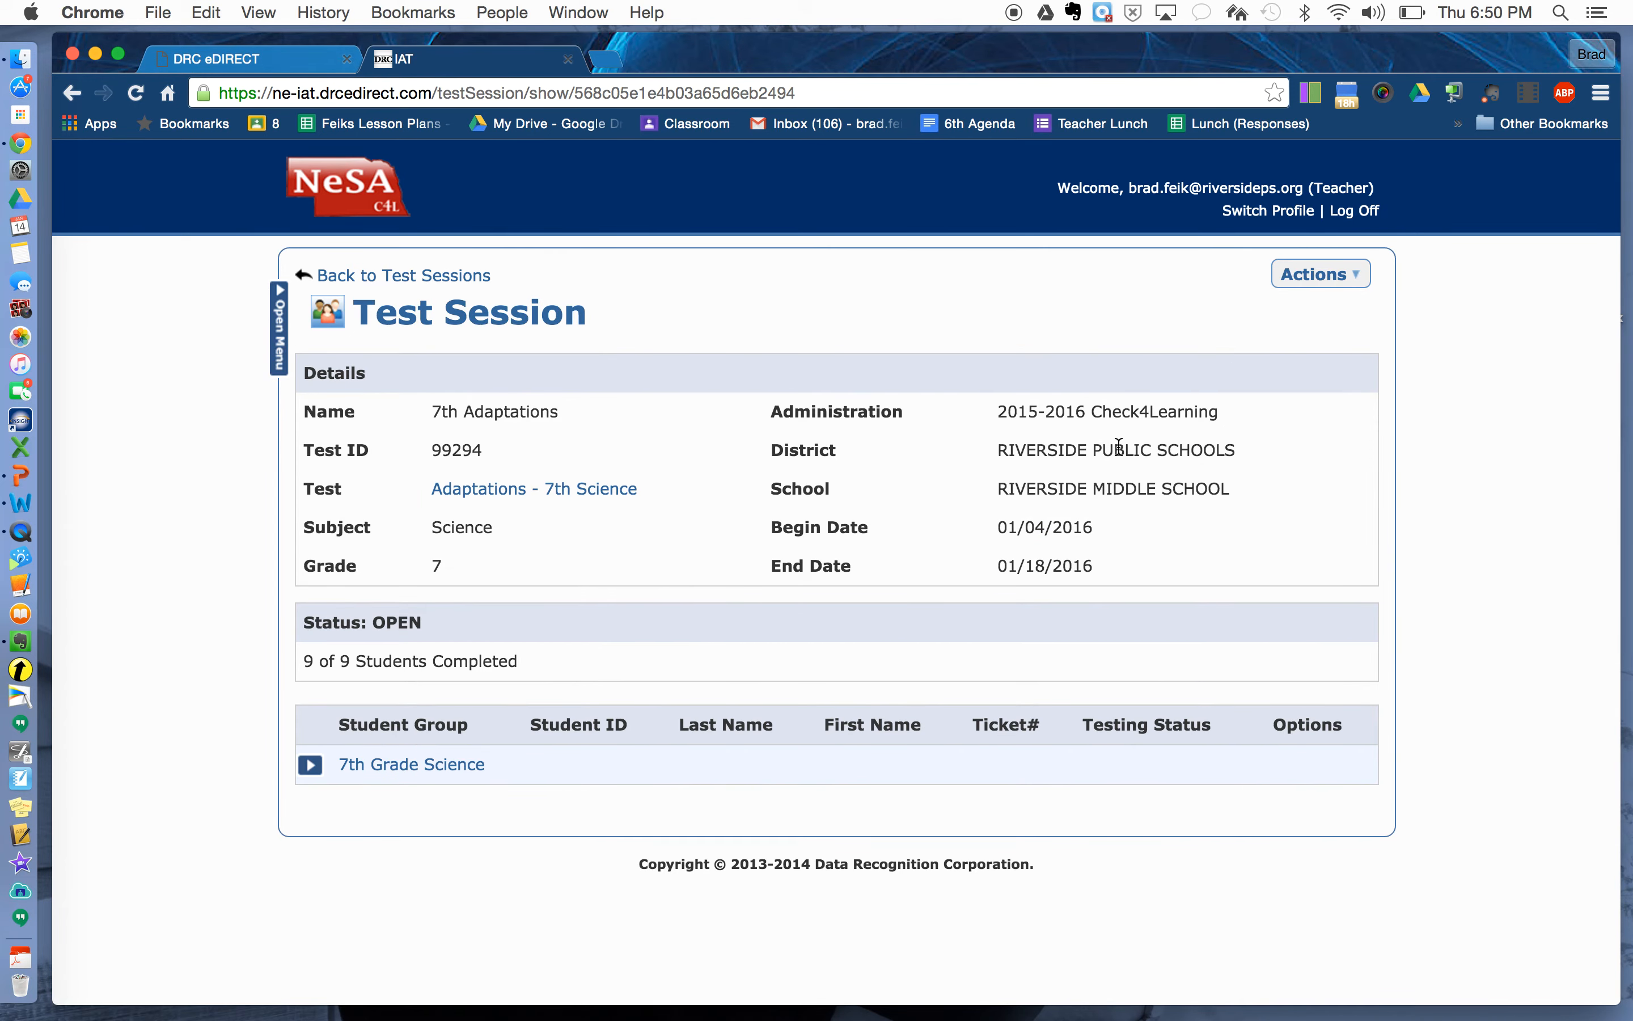
left_click(1356, 276)
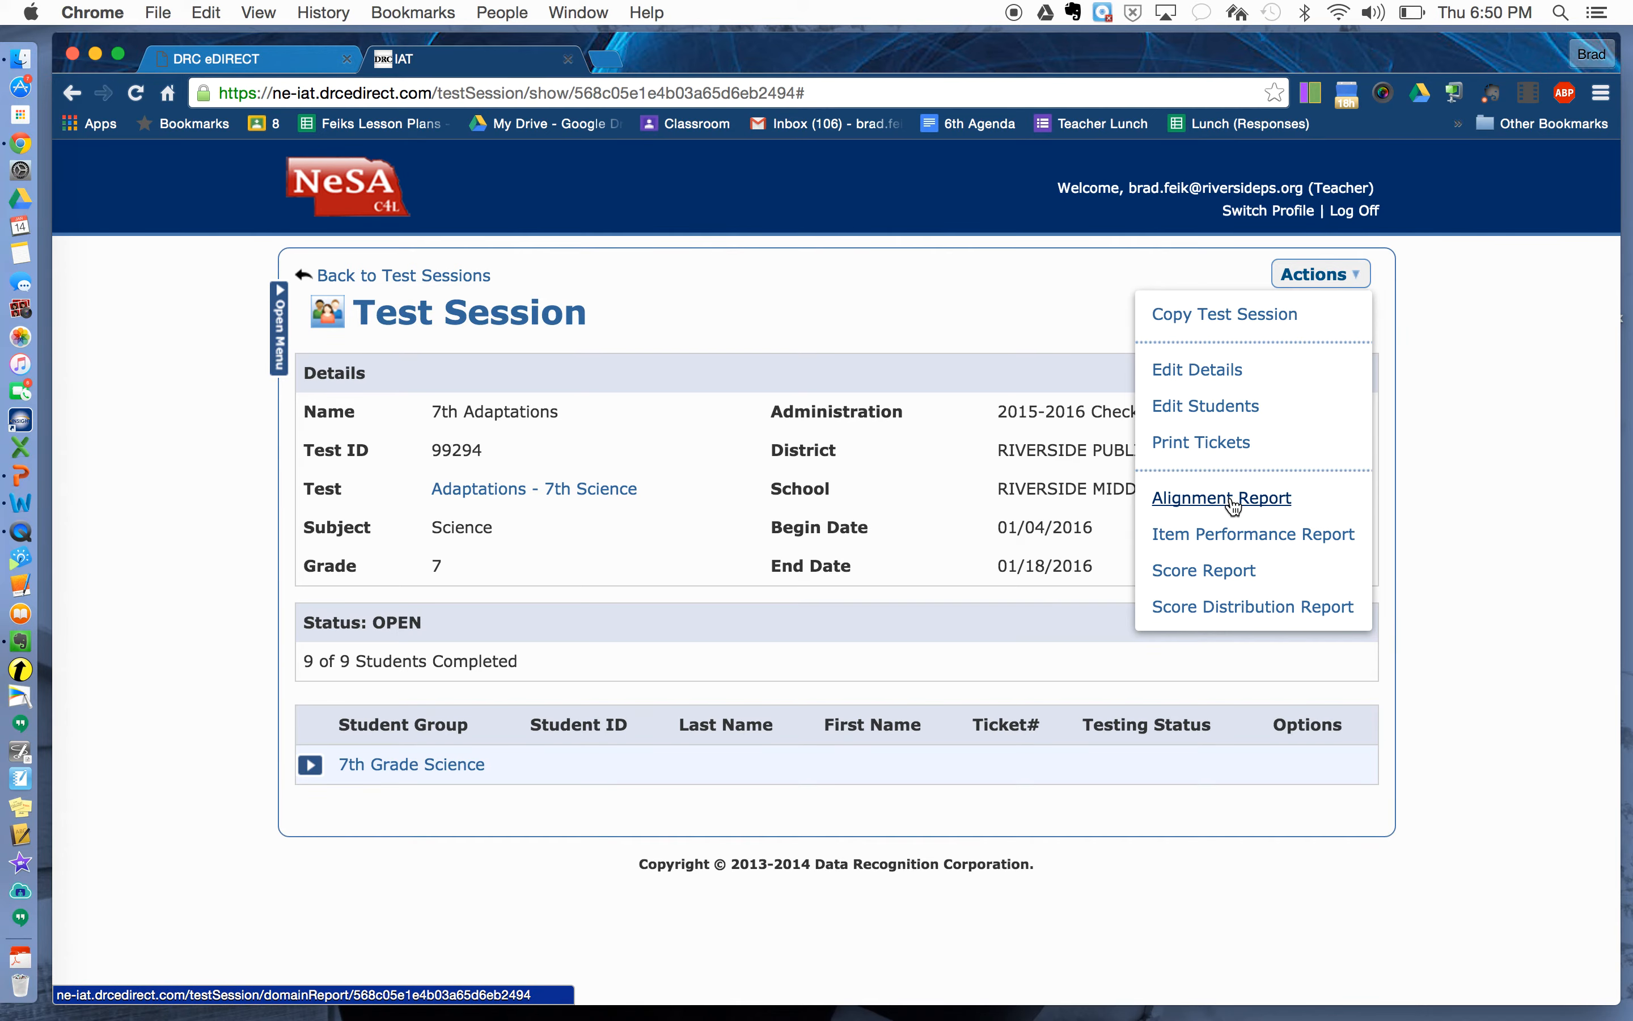
left_click(1215, 537)
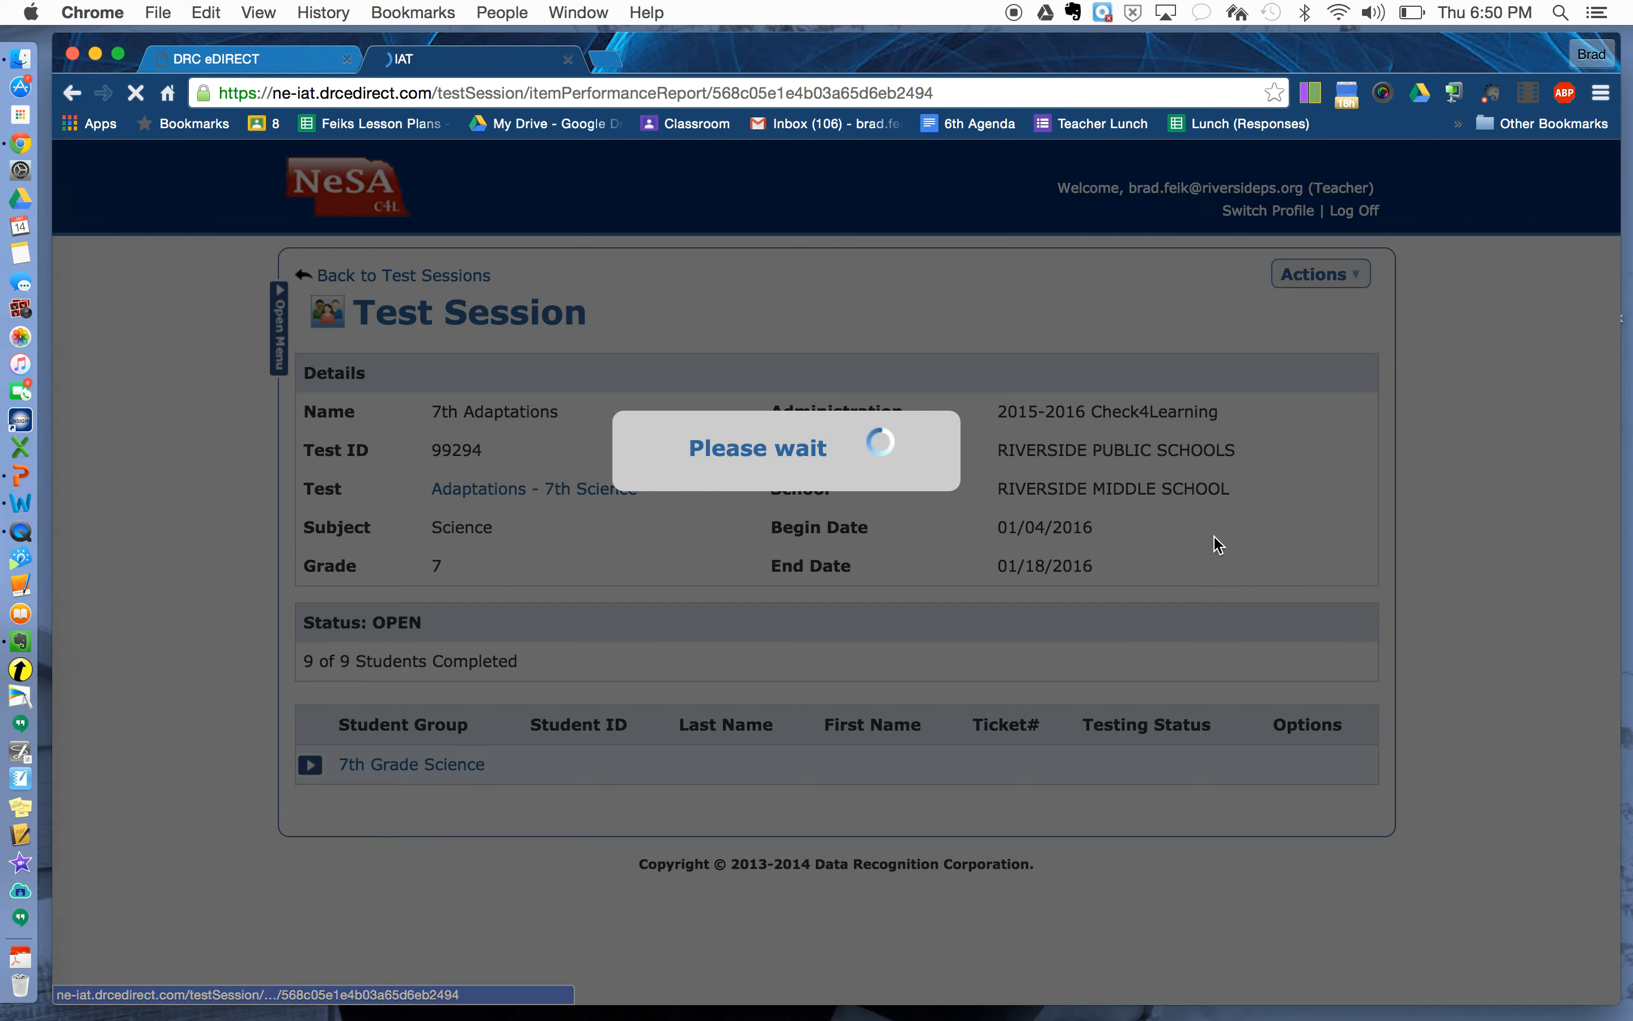
Examine the report's item table, Item Responses chart by distractor, and summary of hardest and easiest items.
scroll(1213, 537, "down", 10)
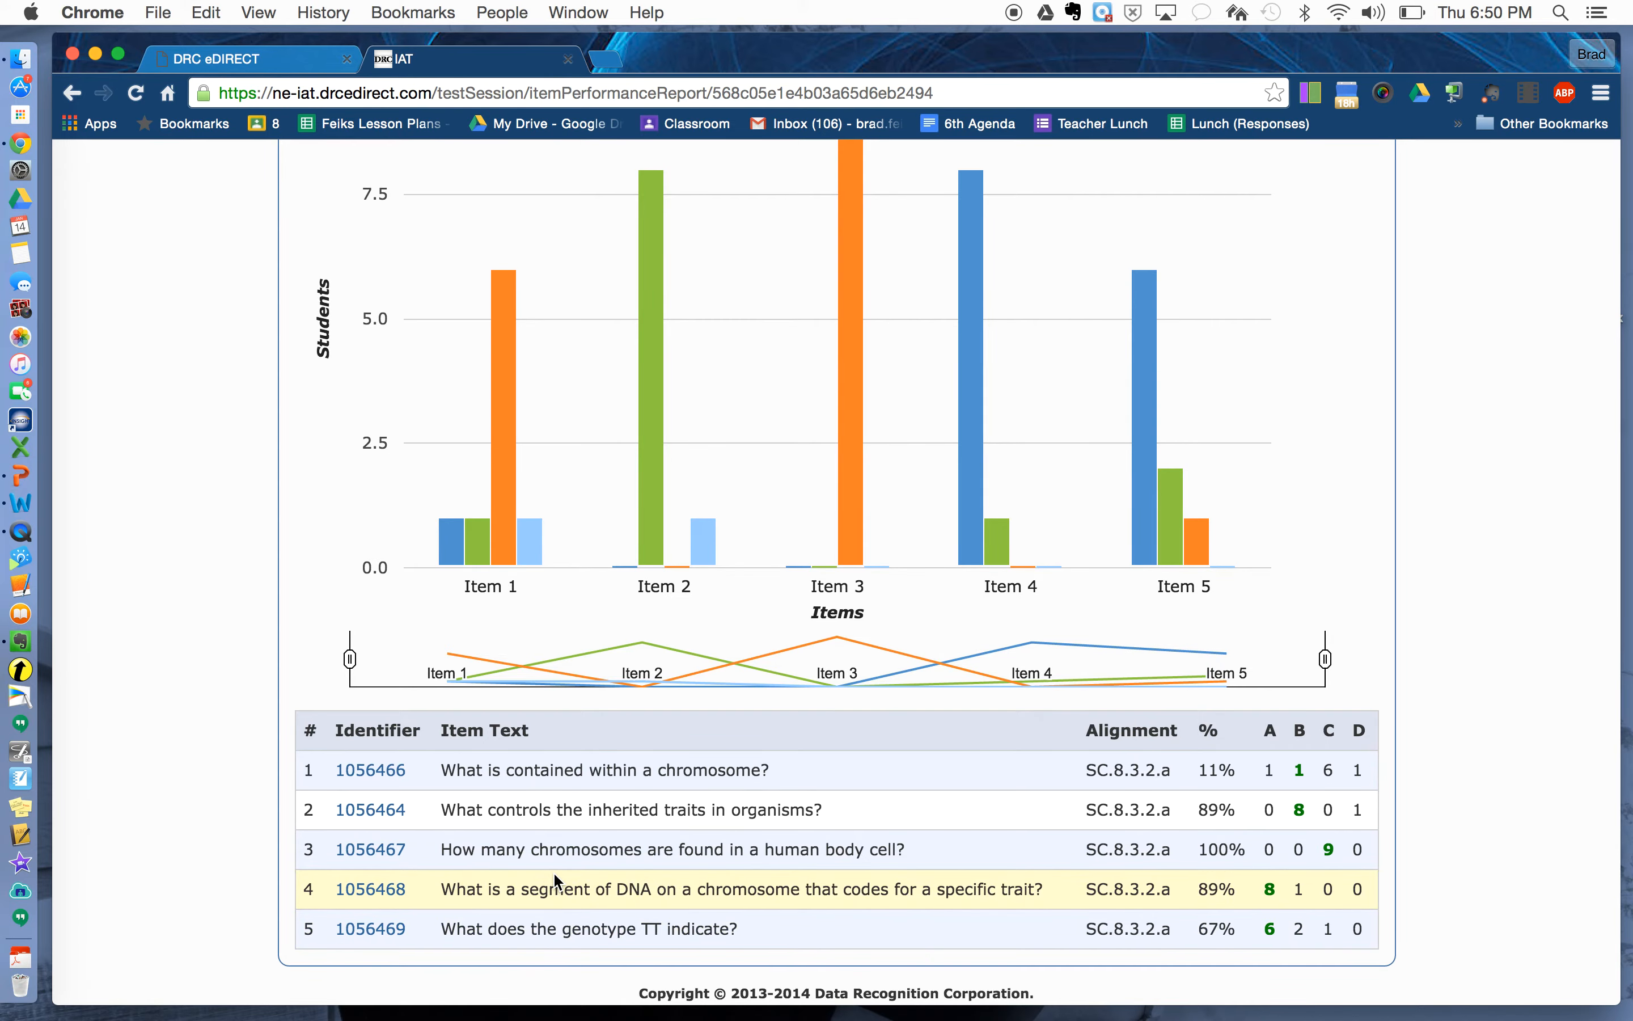
scroll(554, 886, "up", 3)
scroll(554, 878, "up", 2)
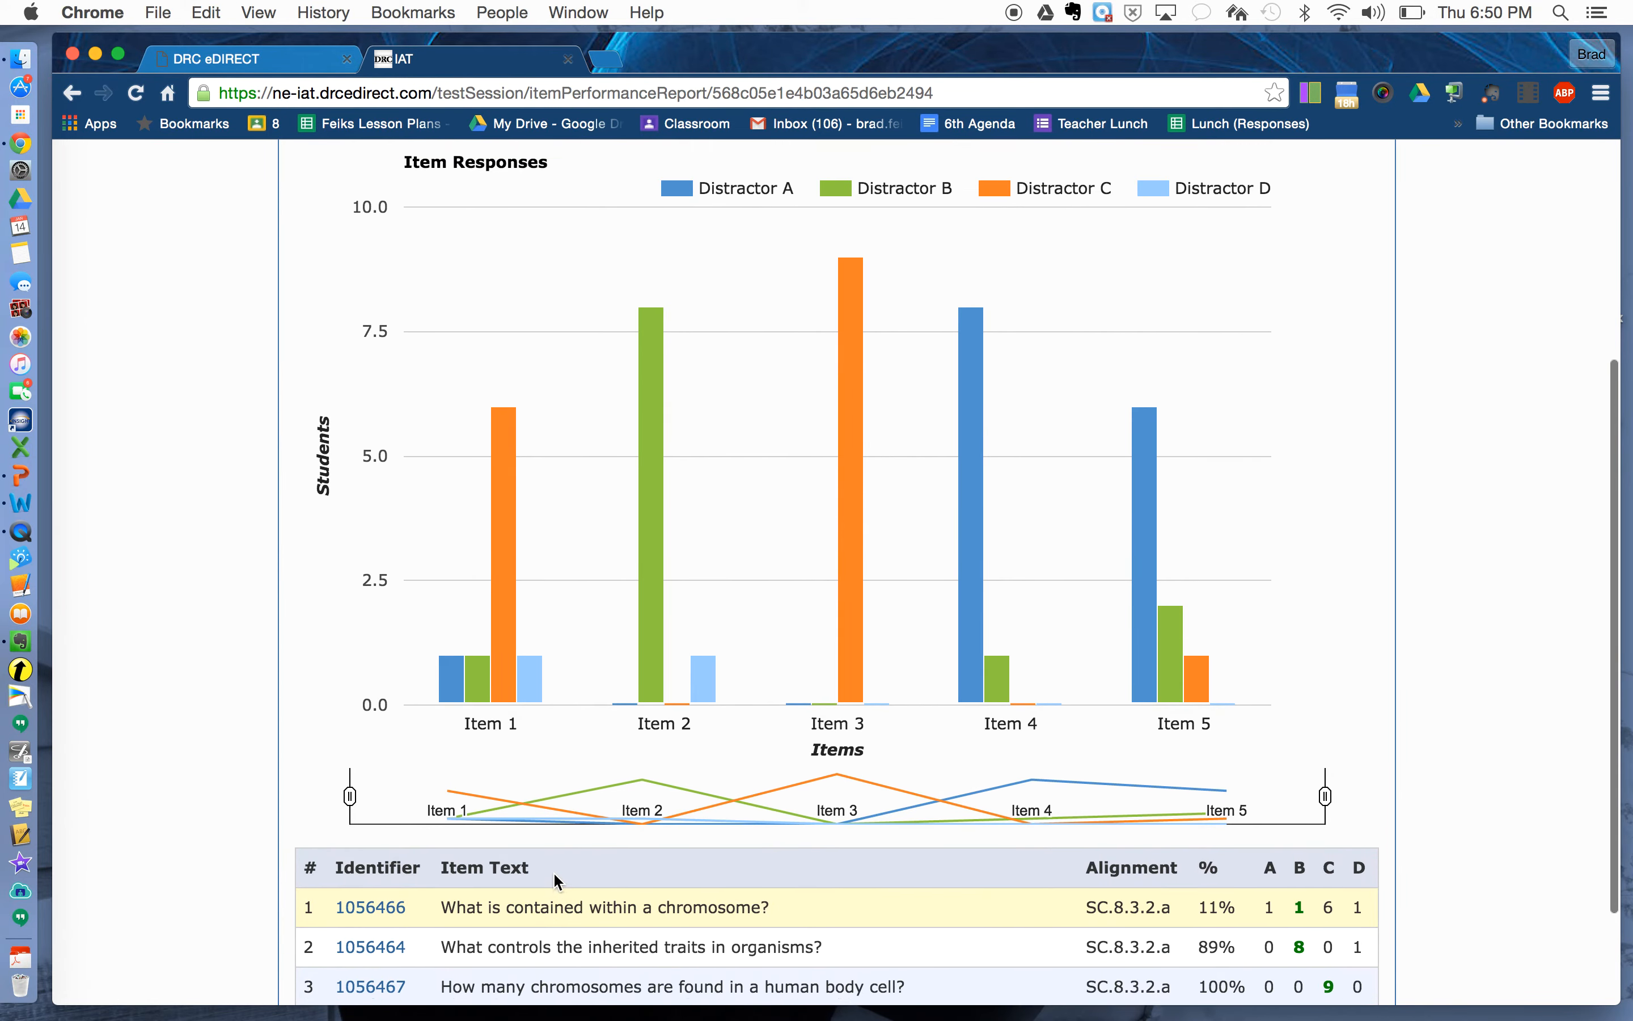
scroll(456, 578, "up", 1)
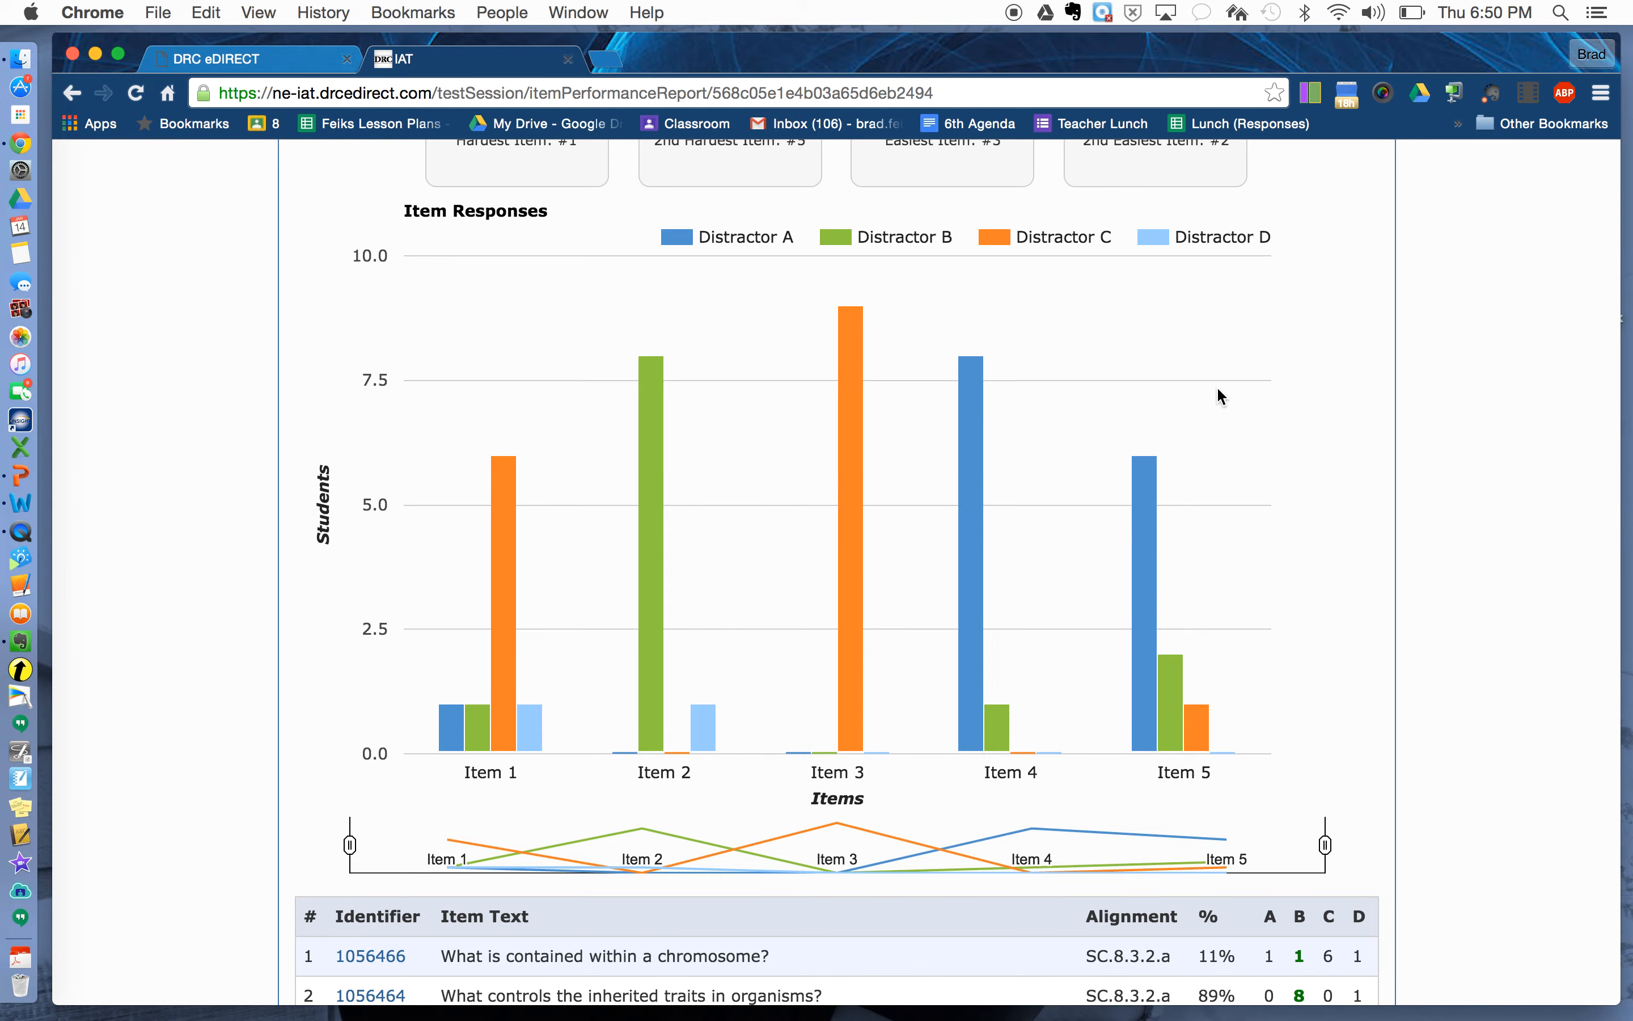
scroll(1218, 390, "up", 1)
scroll(1219, 390, "down", 1)
scroll(1218, 390, "up", 5)
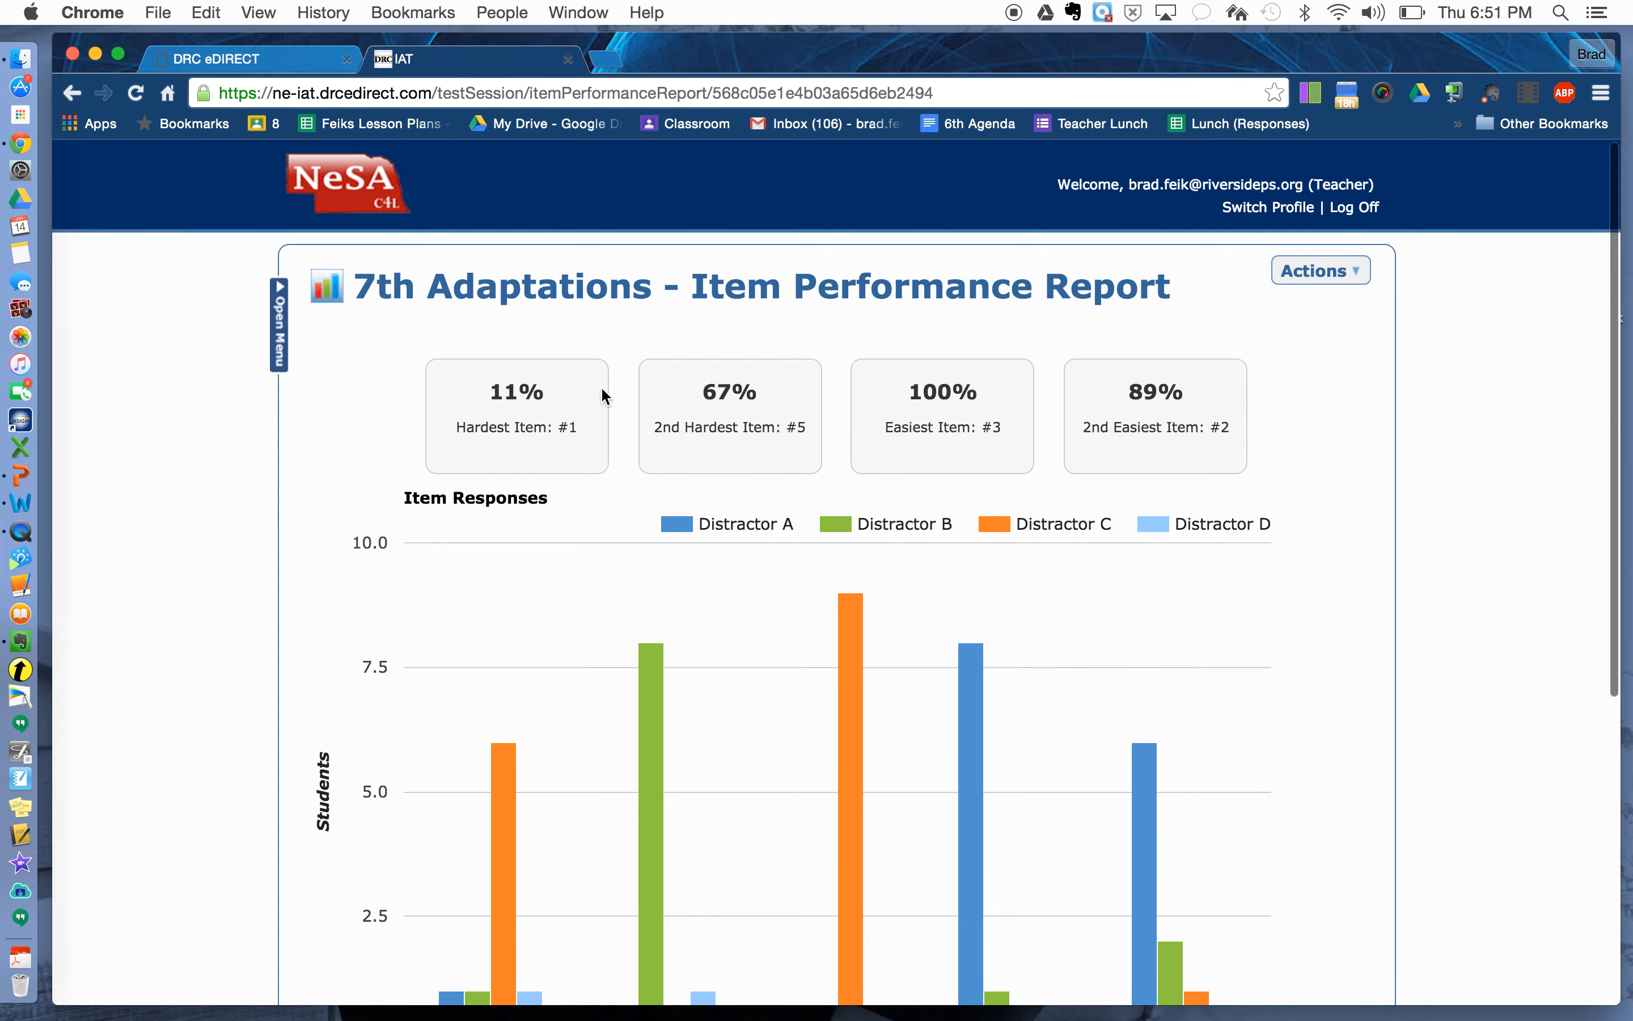
Display the Alignment Report and compare the test session, school and district averages for SC.8.3.2.a in its chart.
left_click(1349, 273)
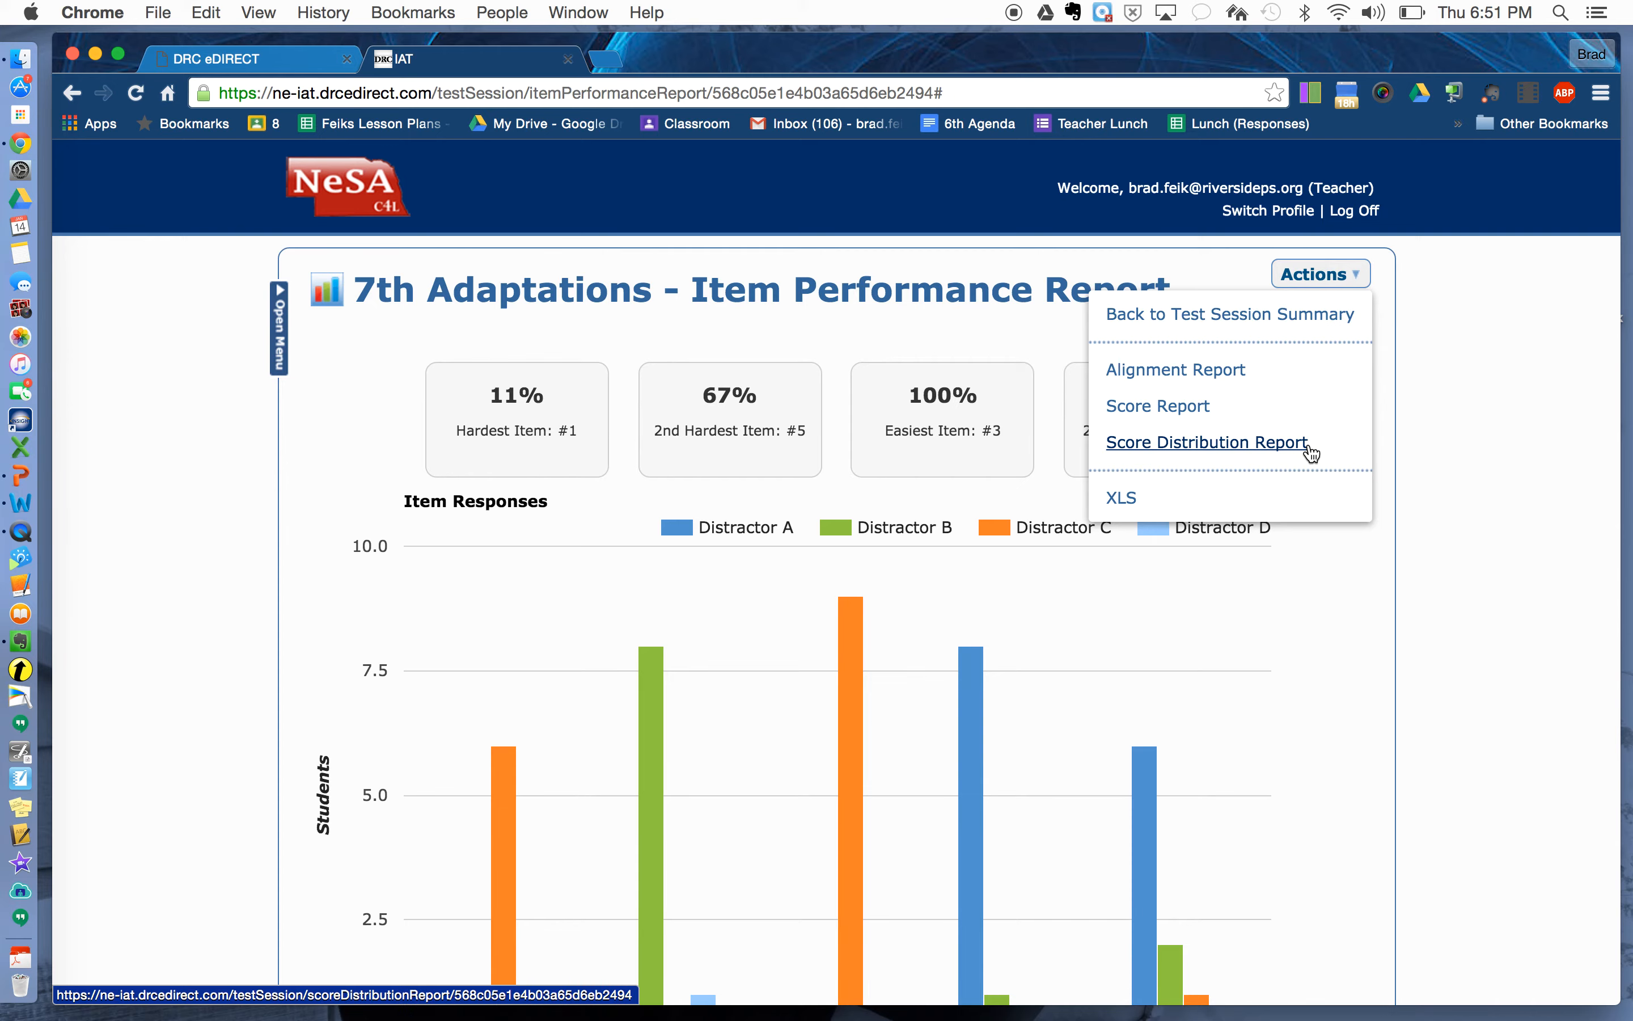
left_click(1140, 372)
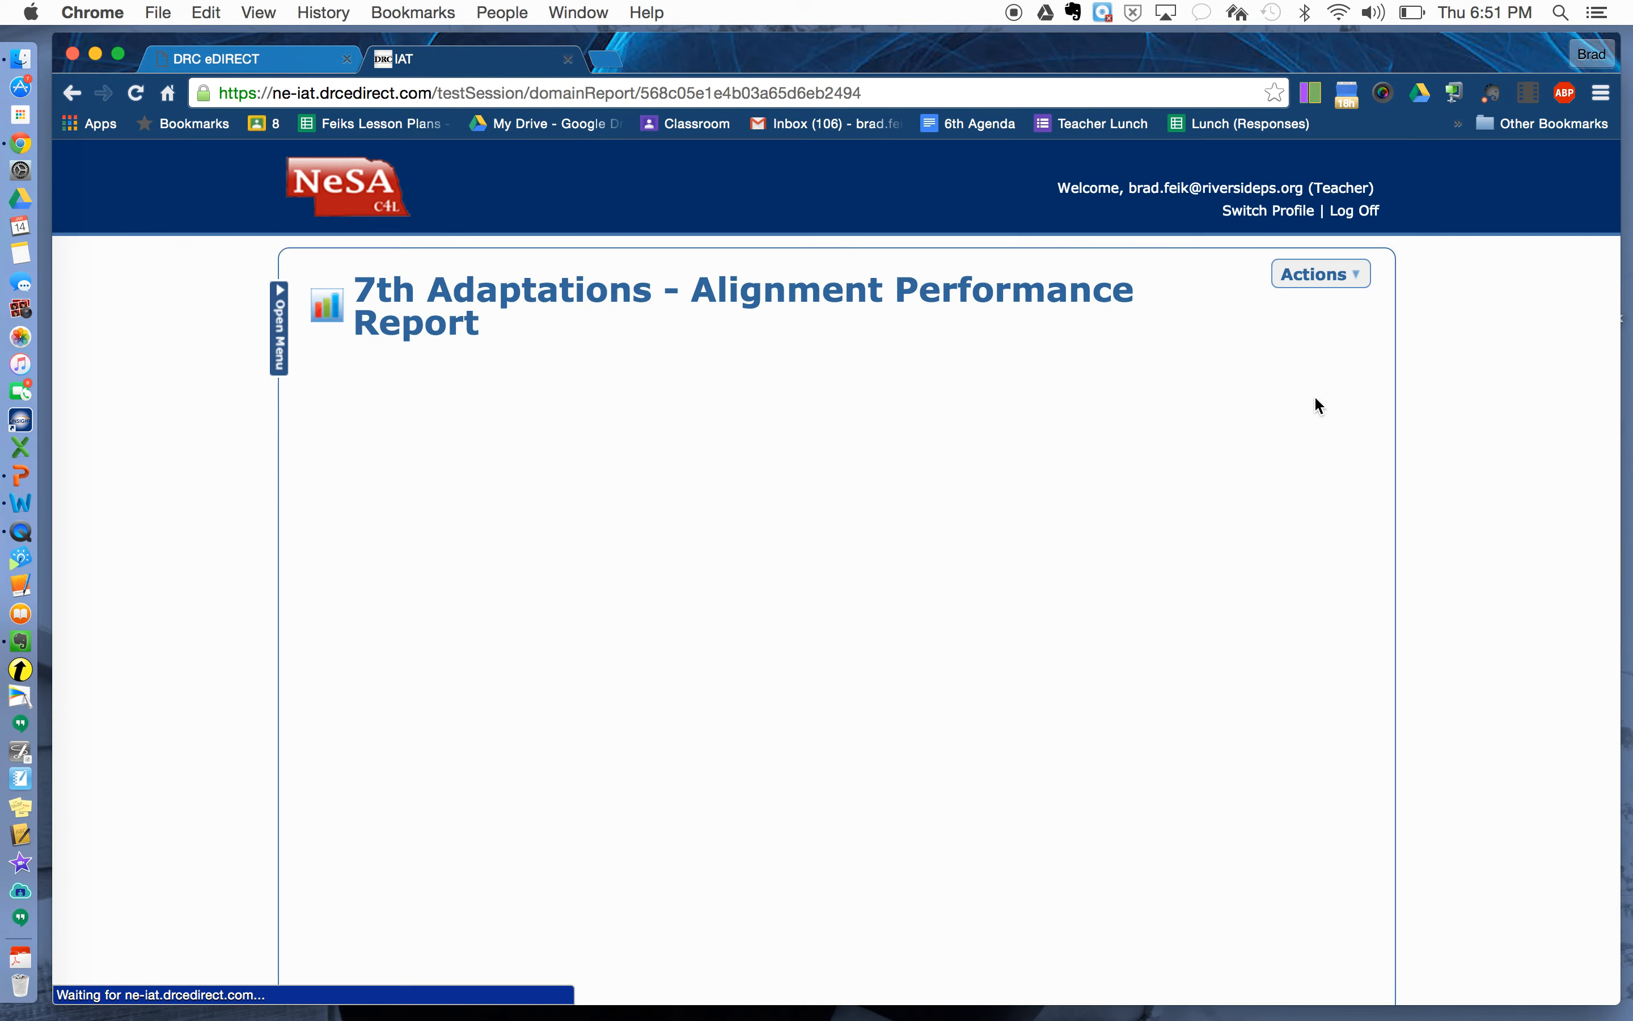
scroll(1327, 443, "down", 3)
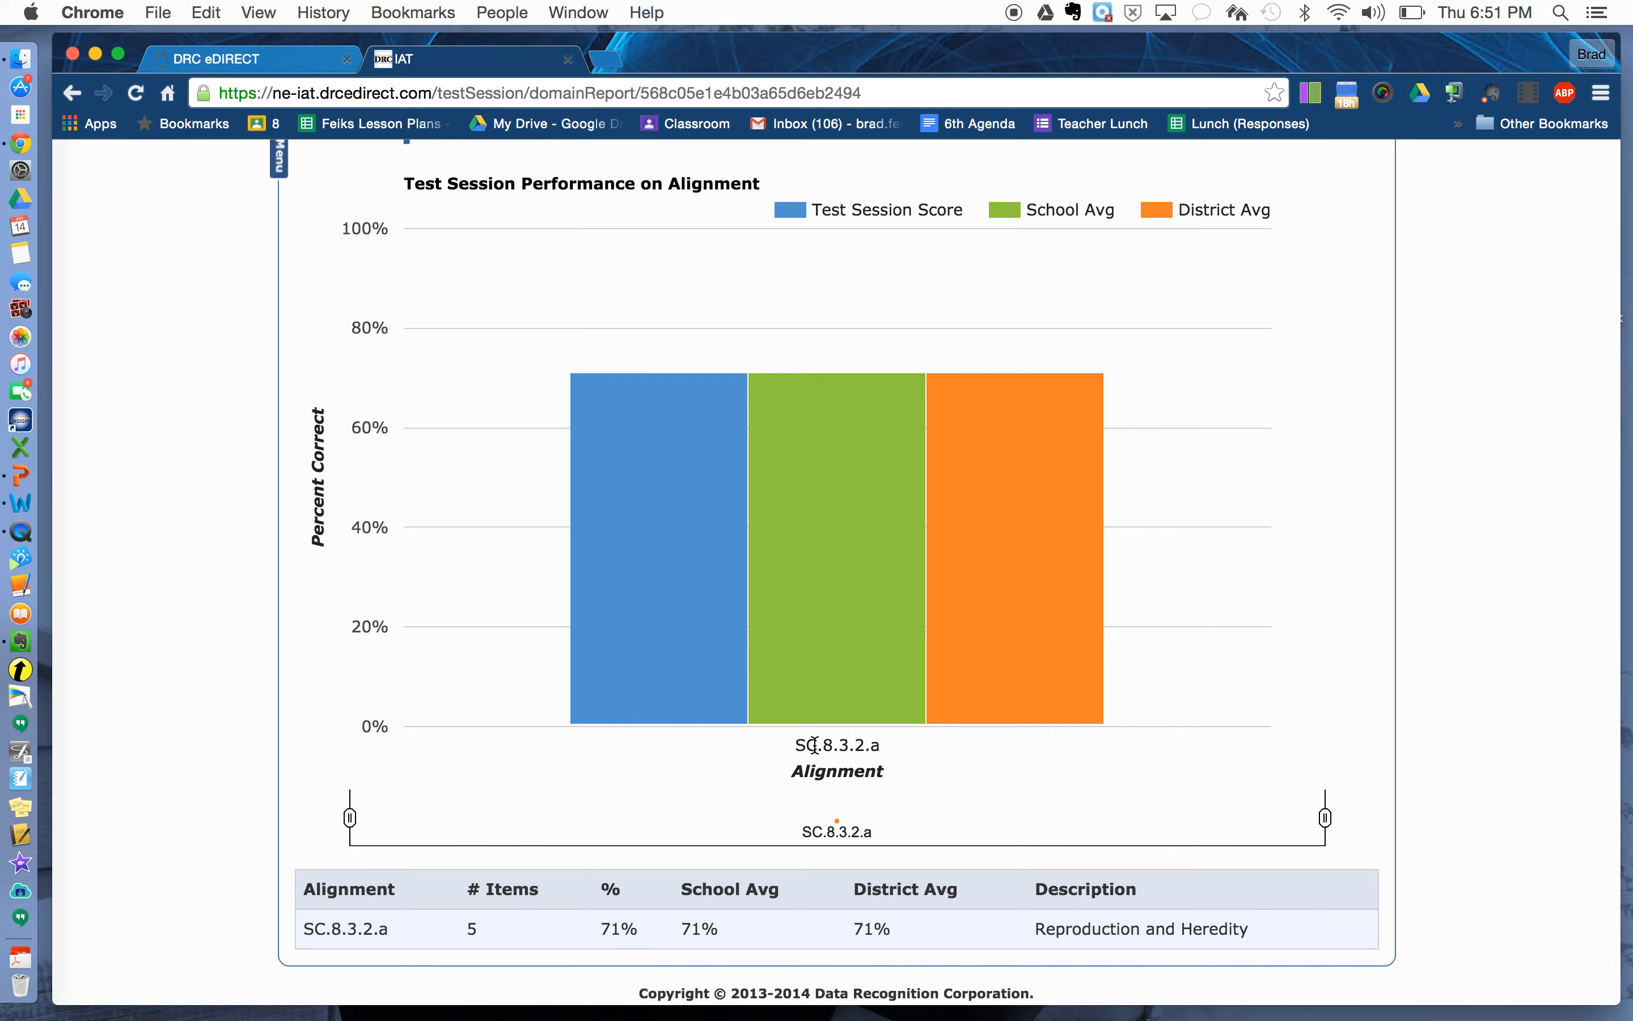
mouse_move(674, 652)
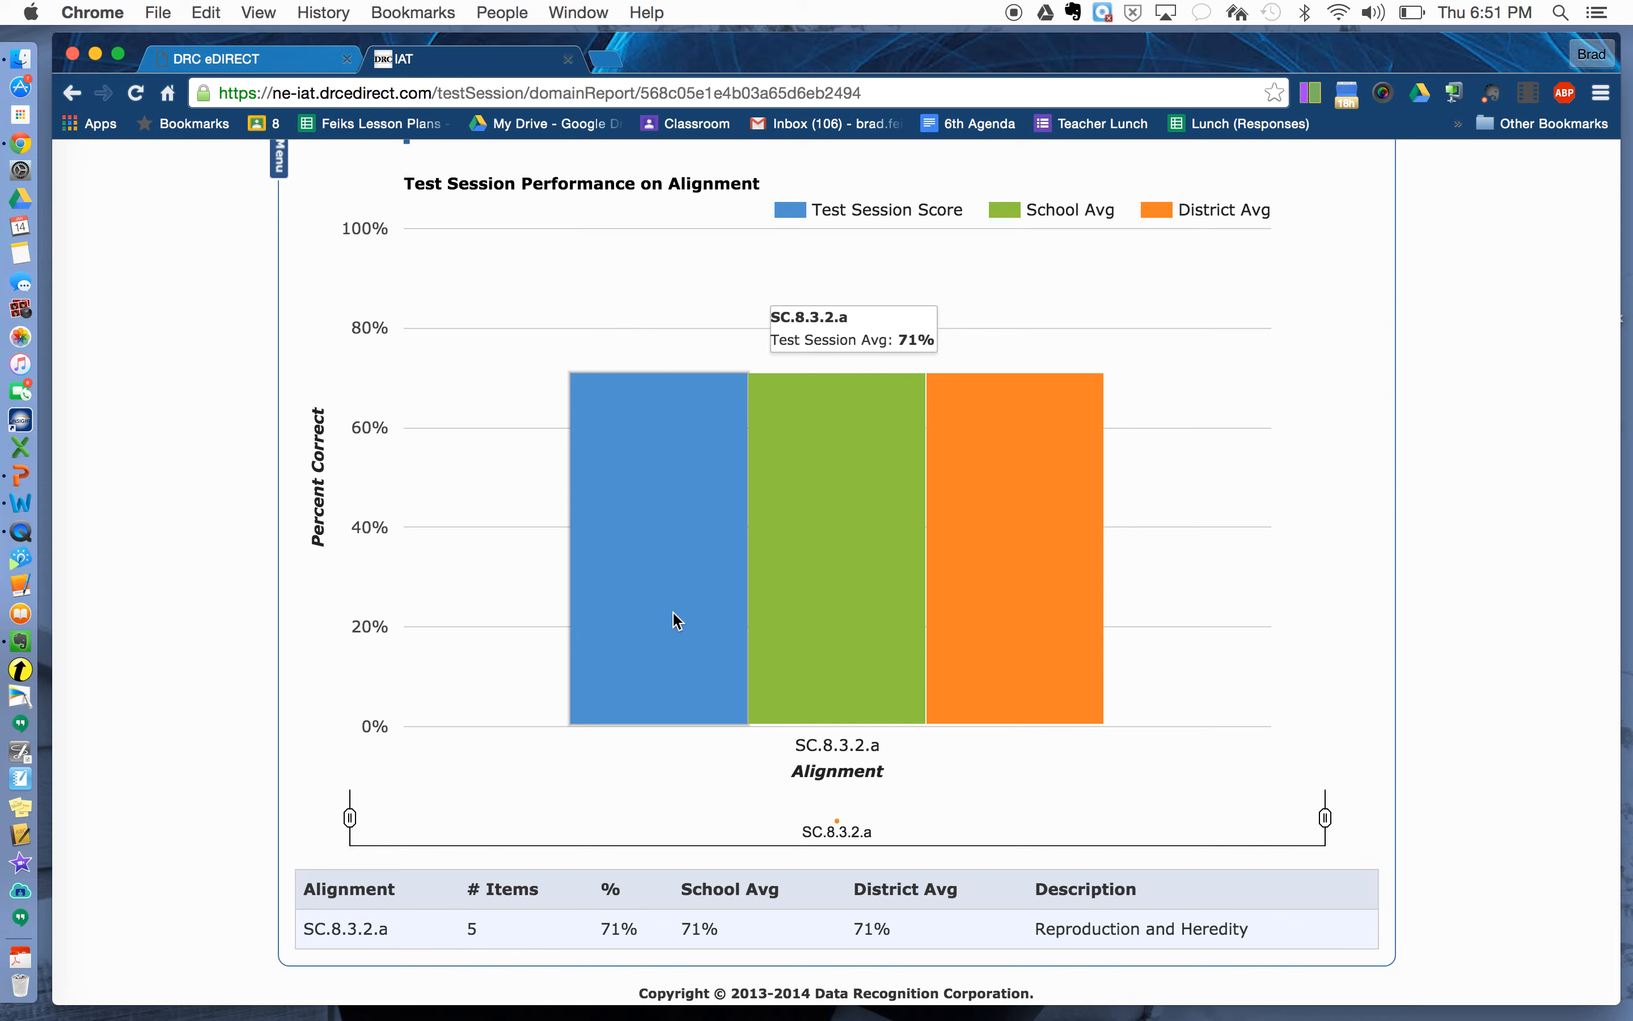
mouse_move(831, 589)
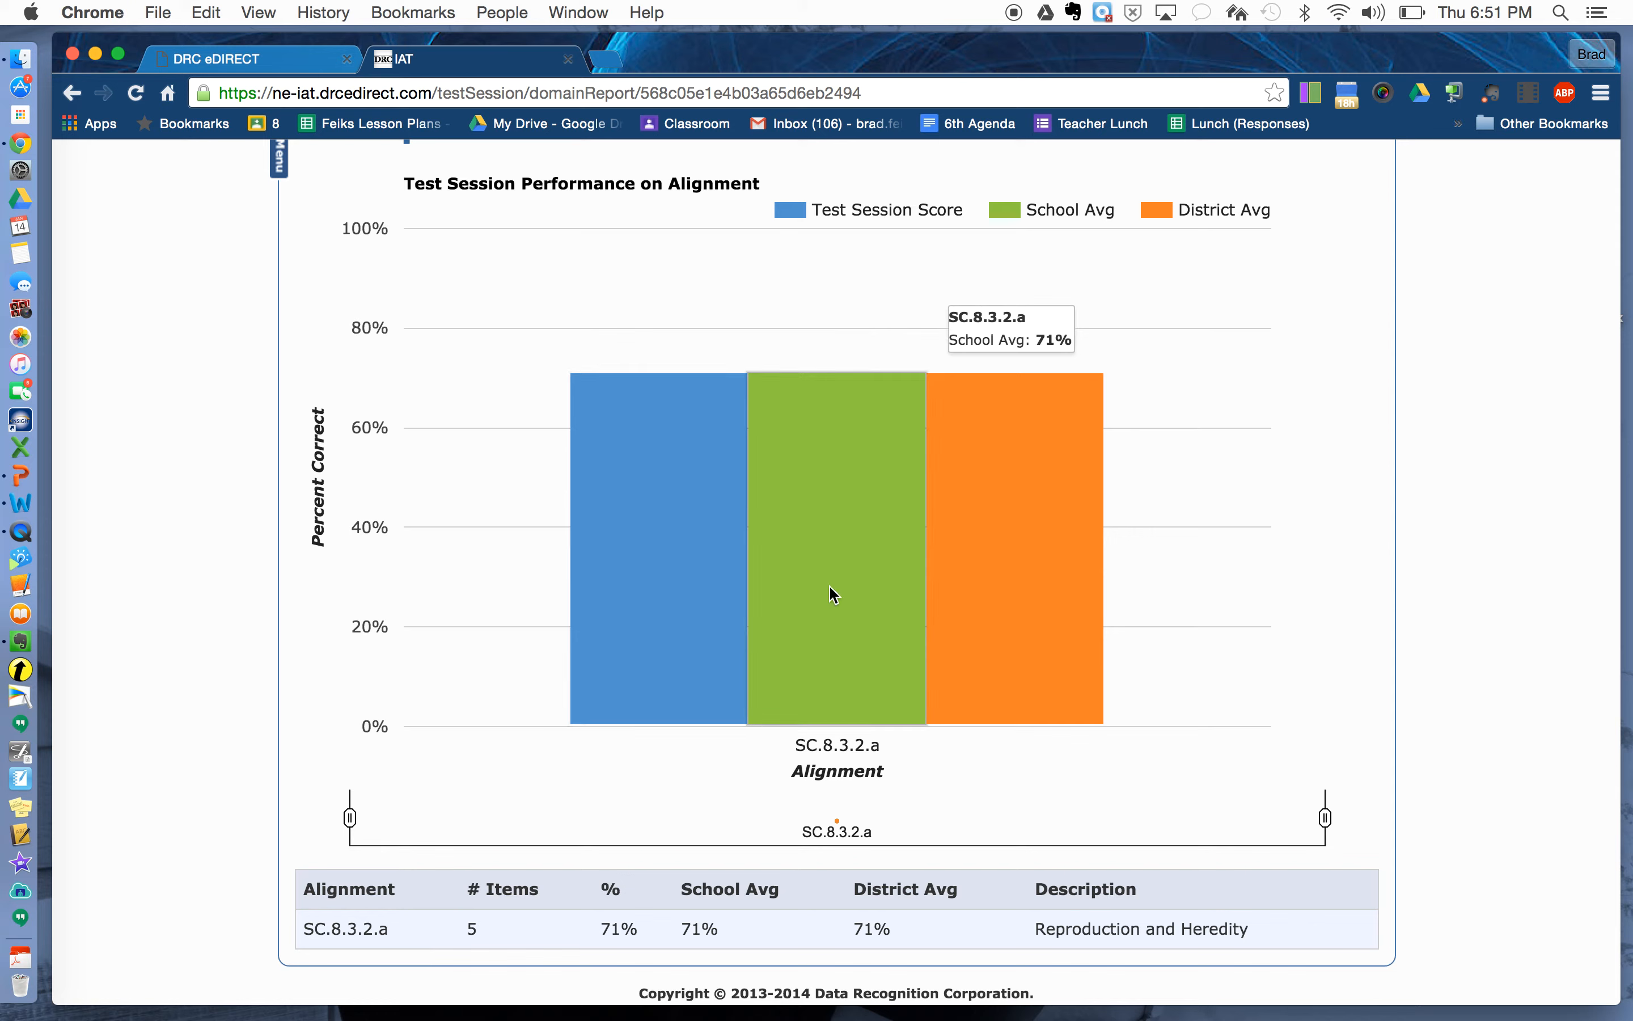
mouse_move(955, 591)
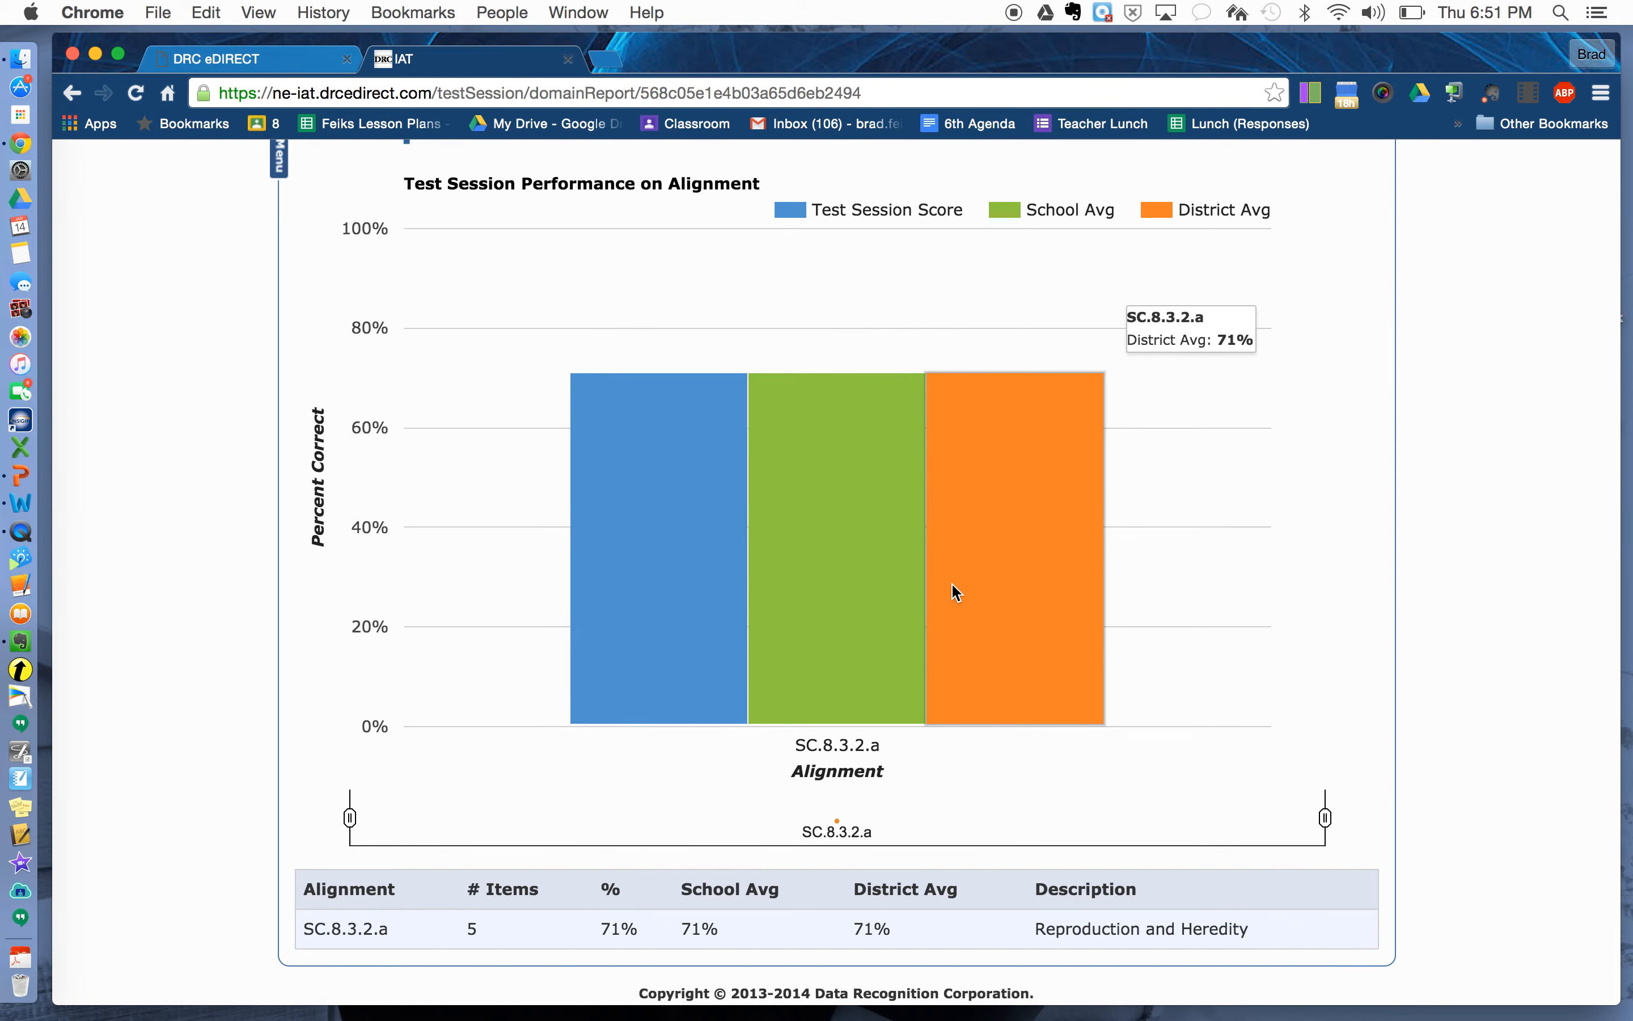
mouse_move(674, 515)
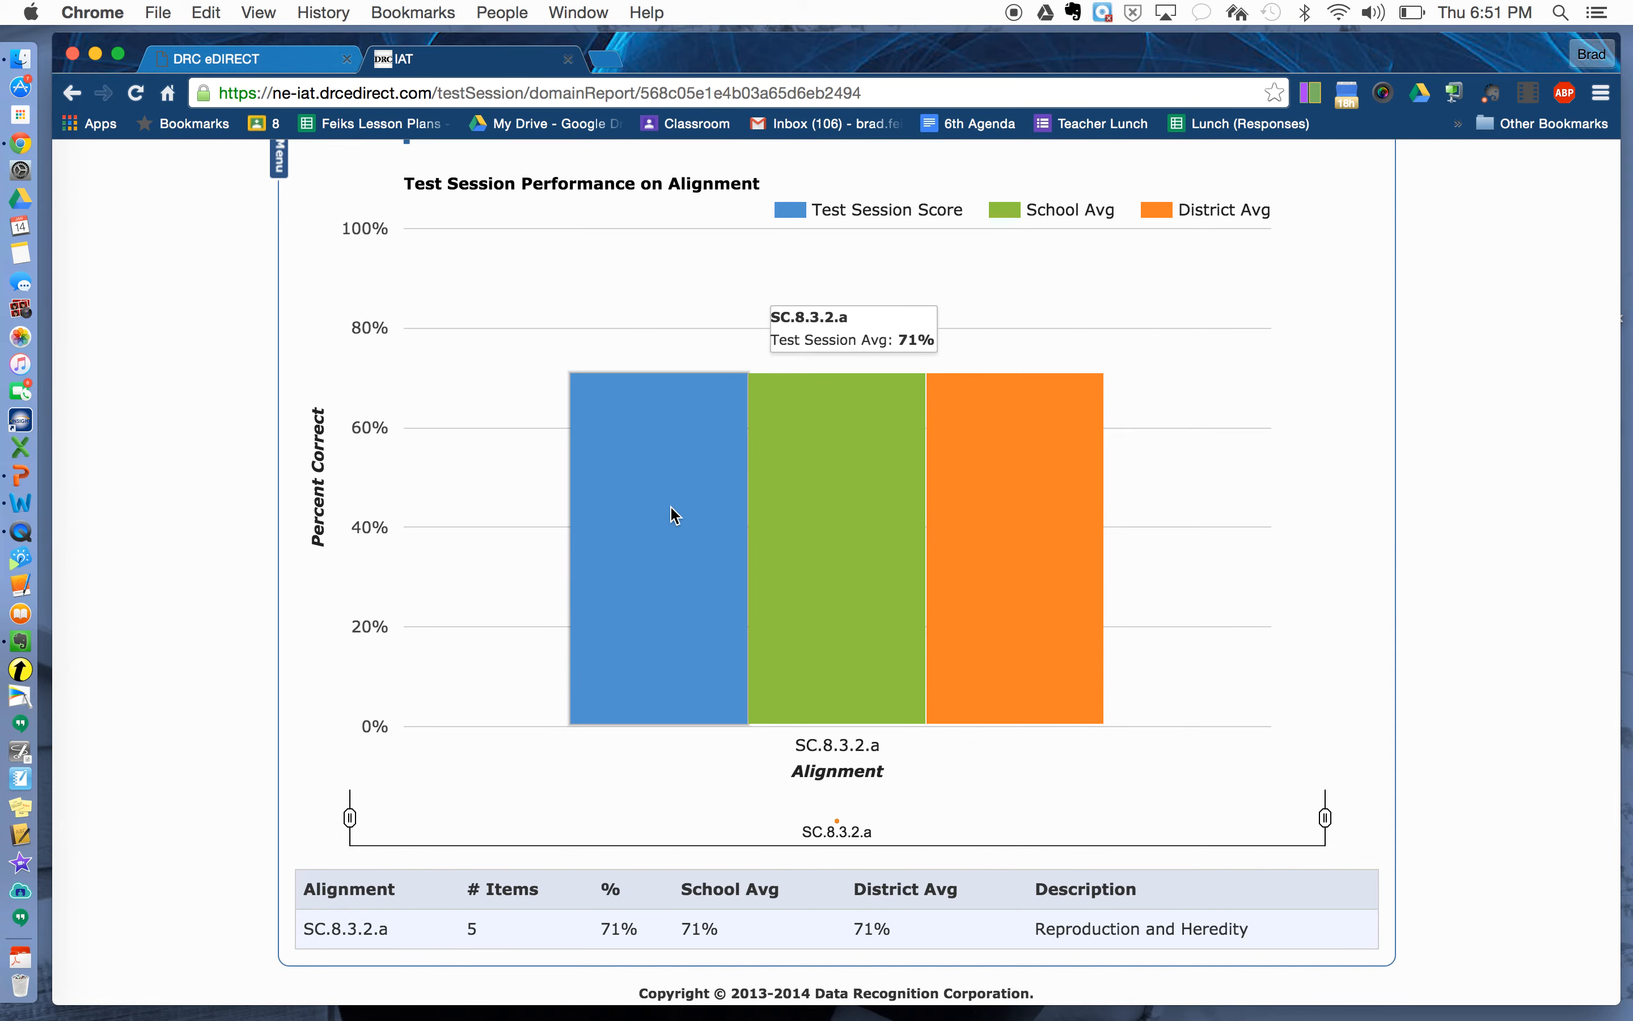
mouse_move(805, 481)
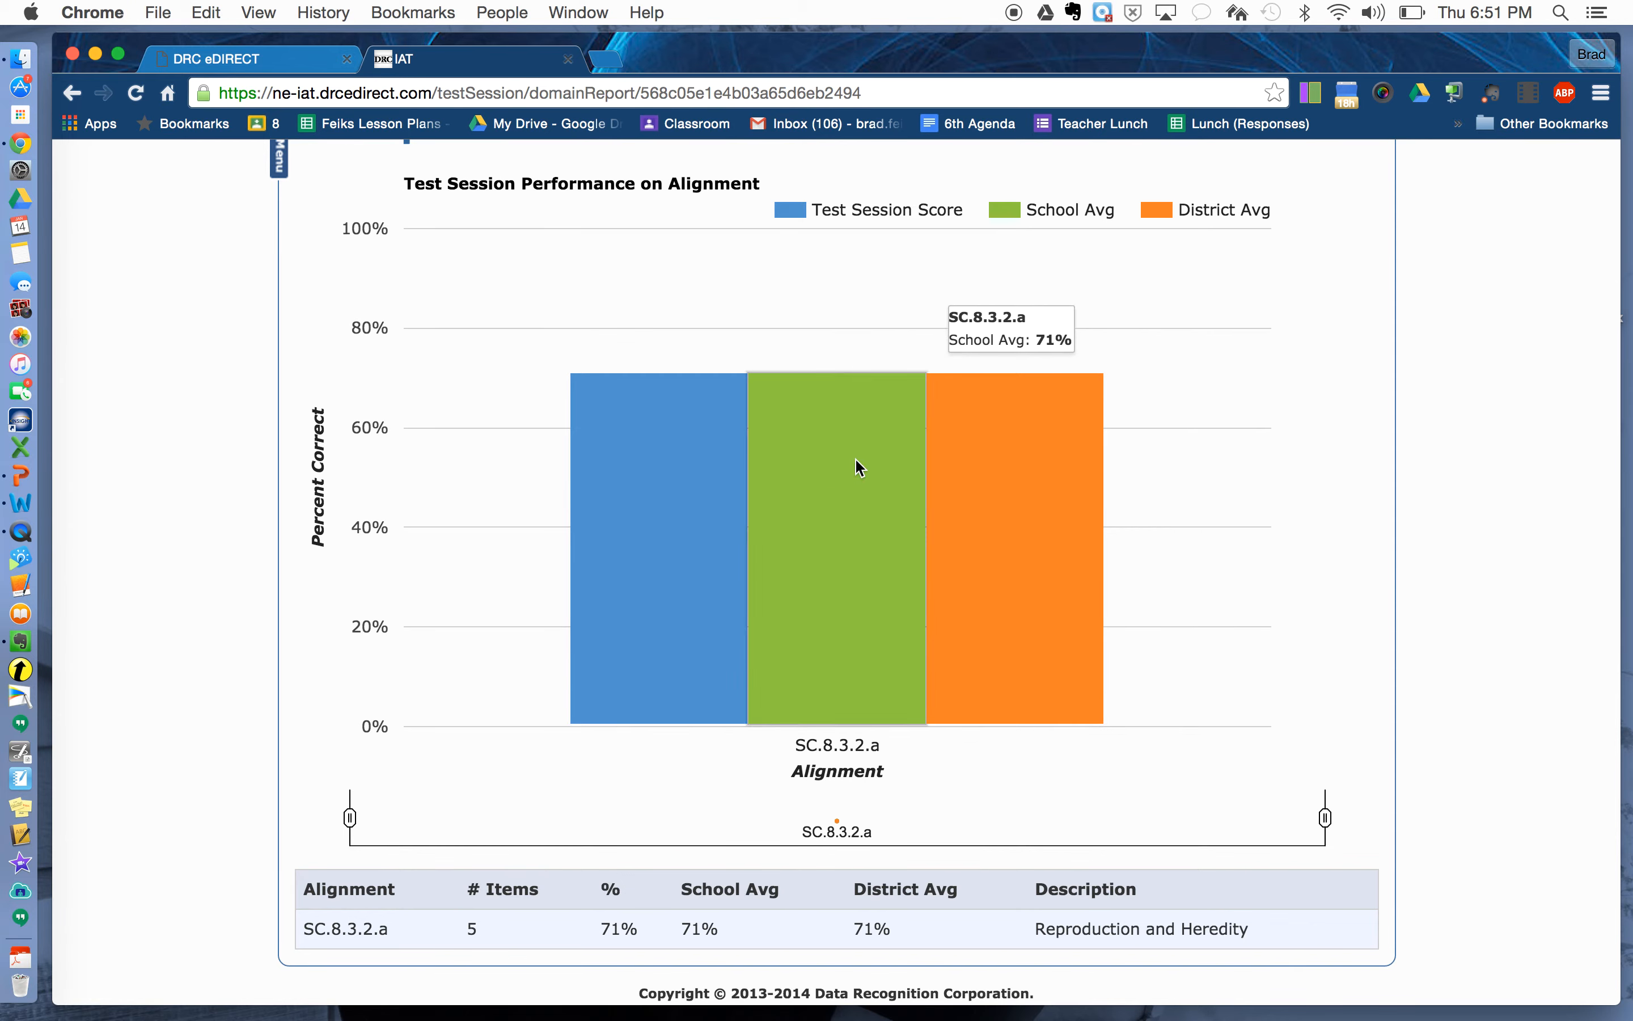
mouse_move(1027, 444)
mouse_move(876, 472)
mouse_move(700, 447)
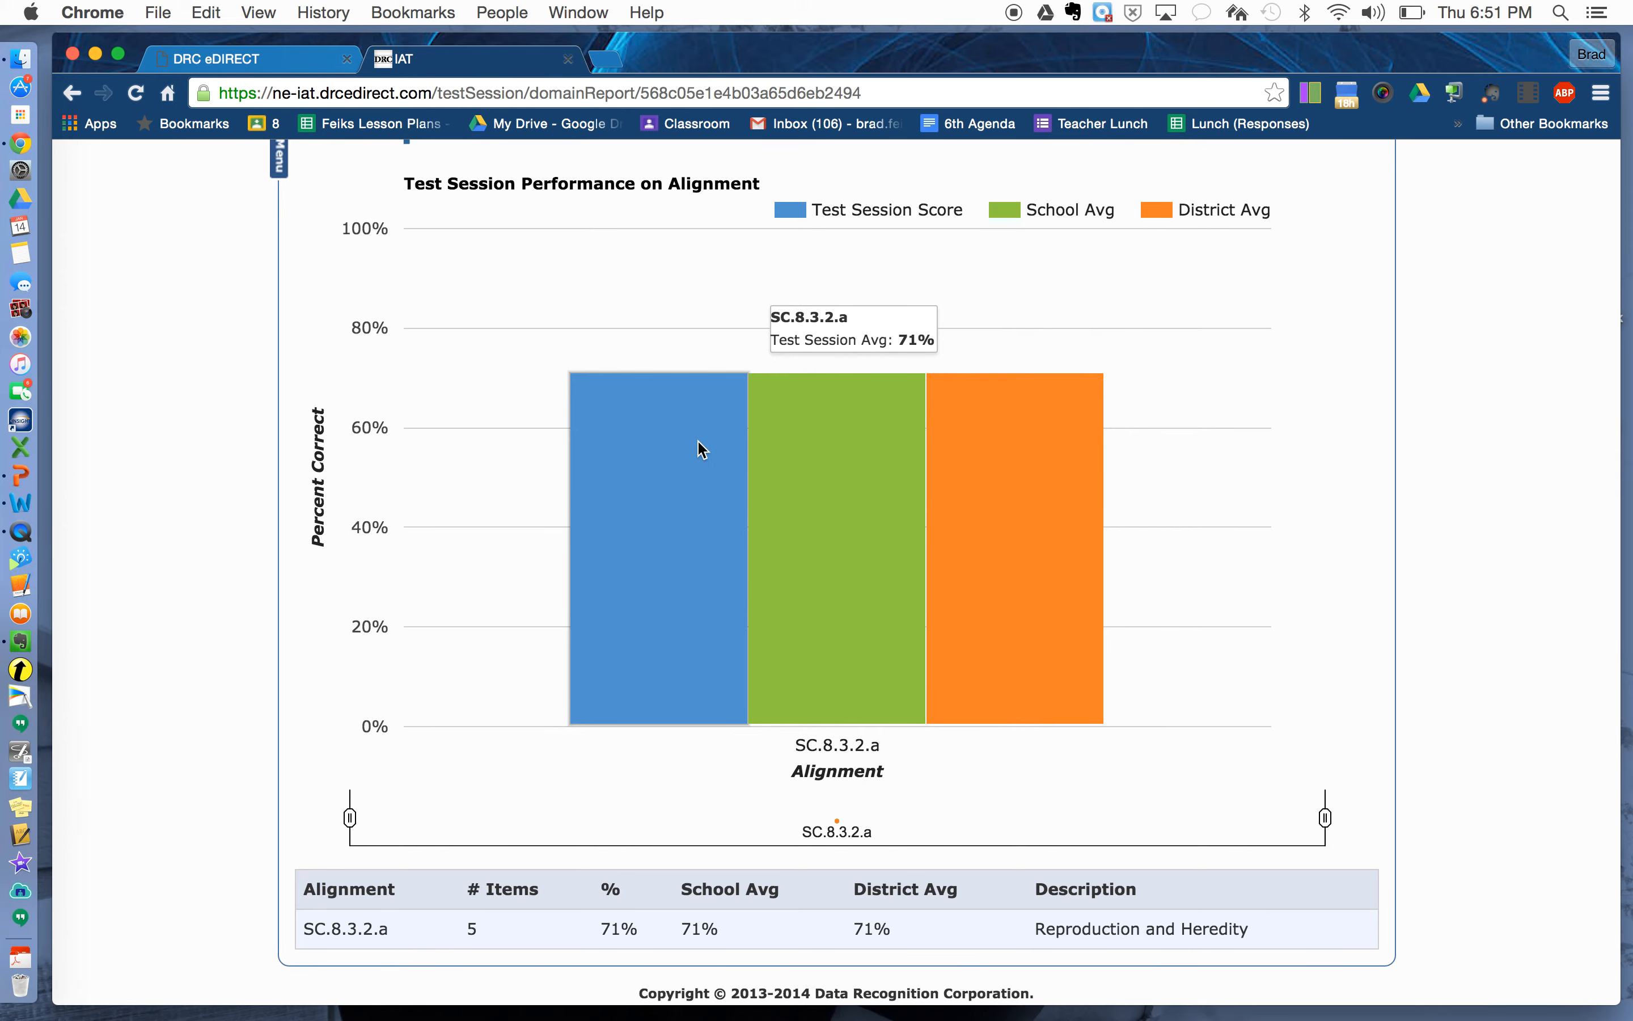
Display the Score Distribution Report and check the number of students in each test score range.
scroll(702, 449, "up", 3)
left_click(1339, 205)
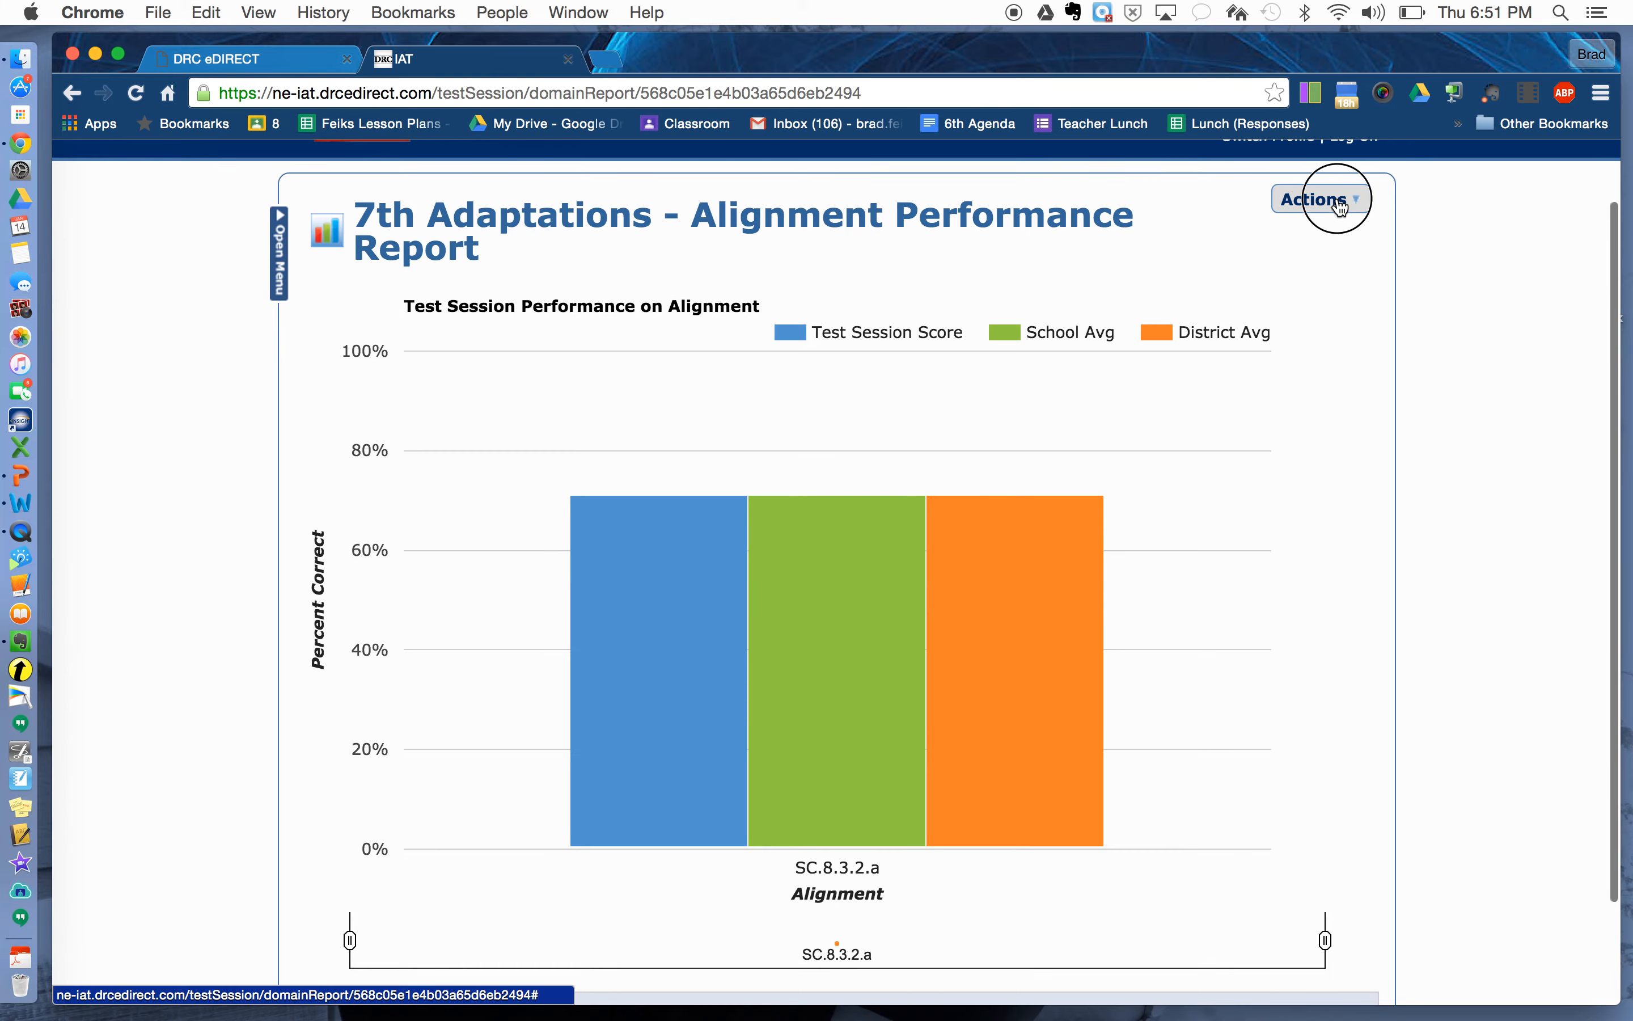
left_click(1268, 442)
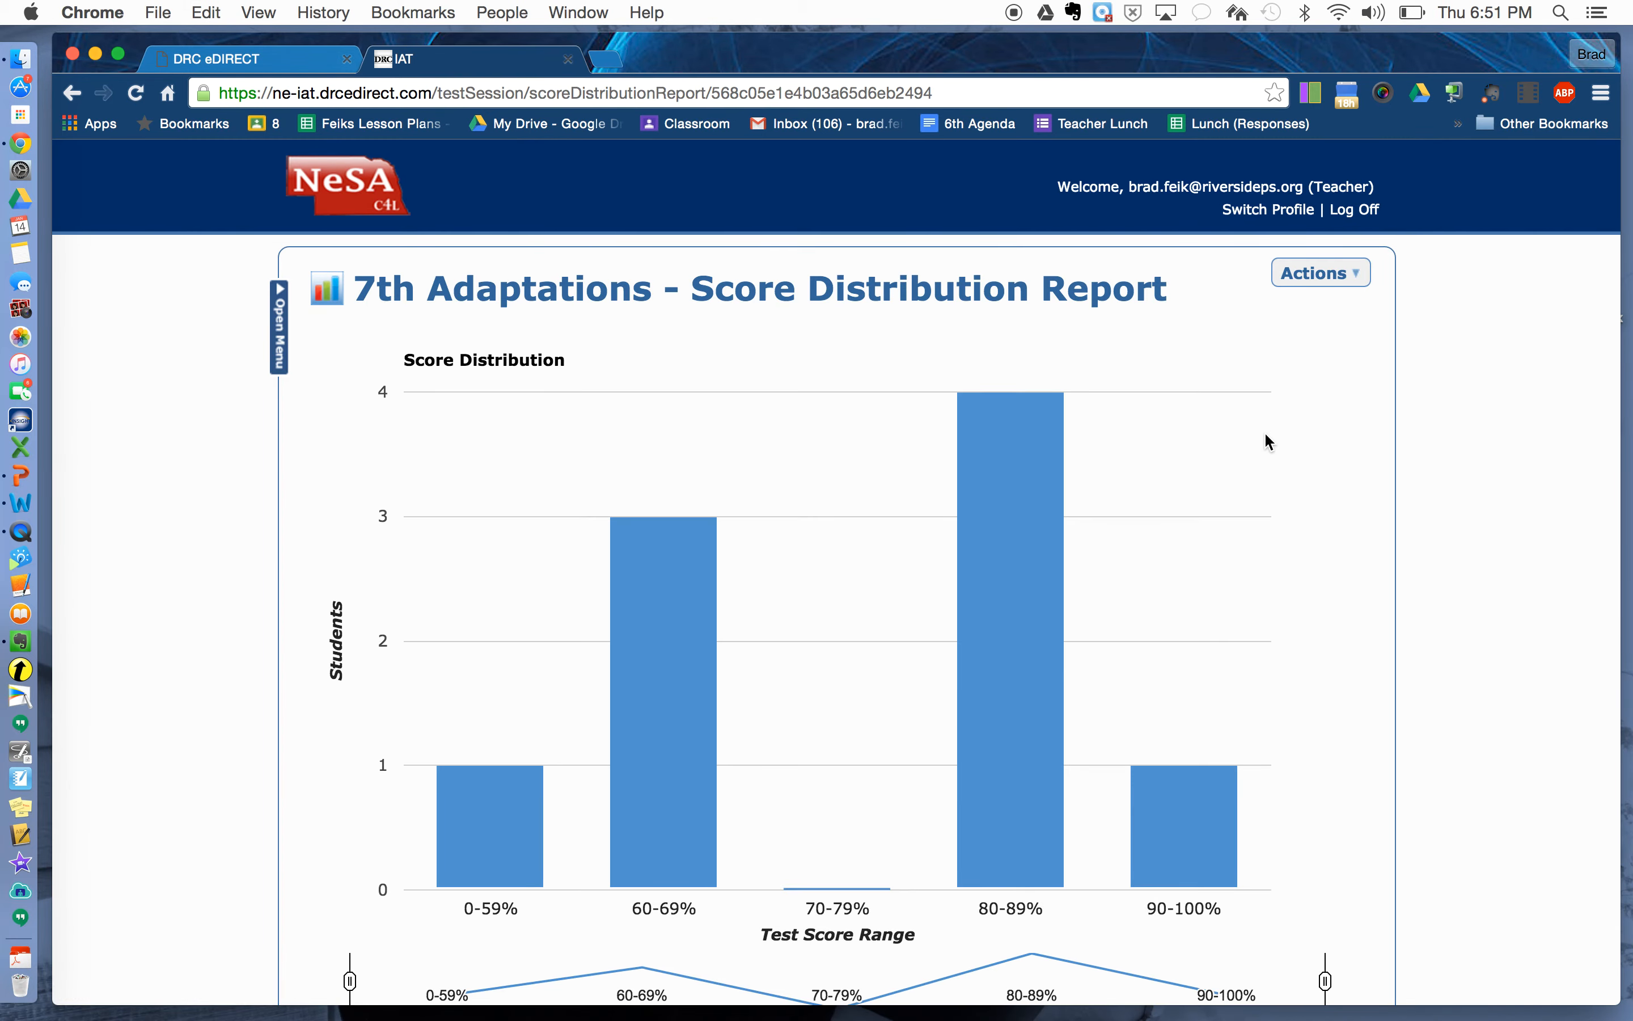
scroll(1266, 440, "down", 5)
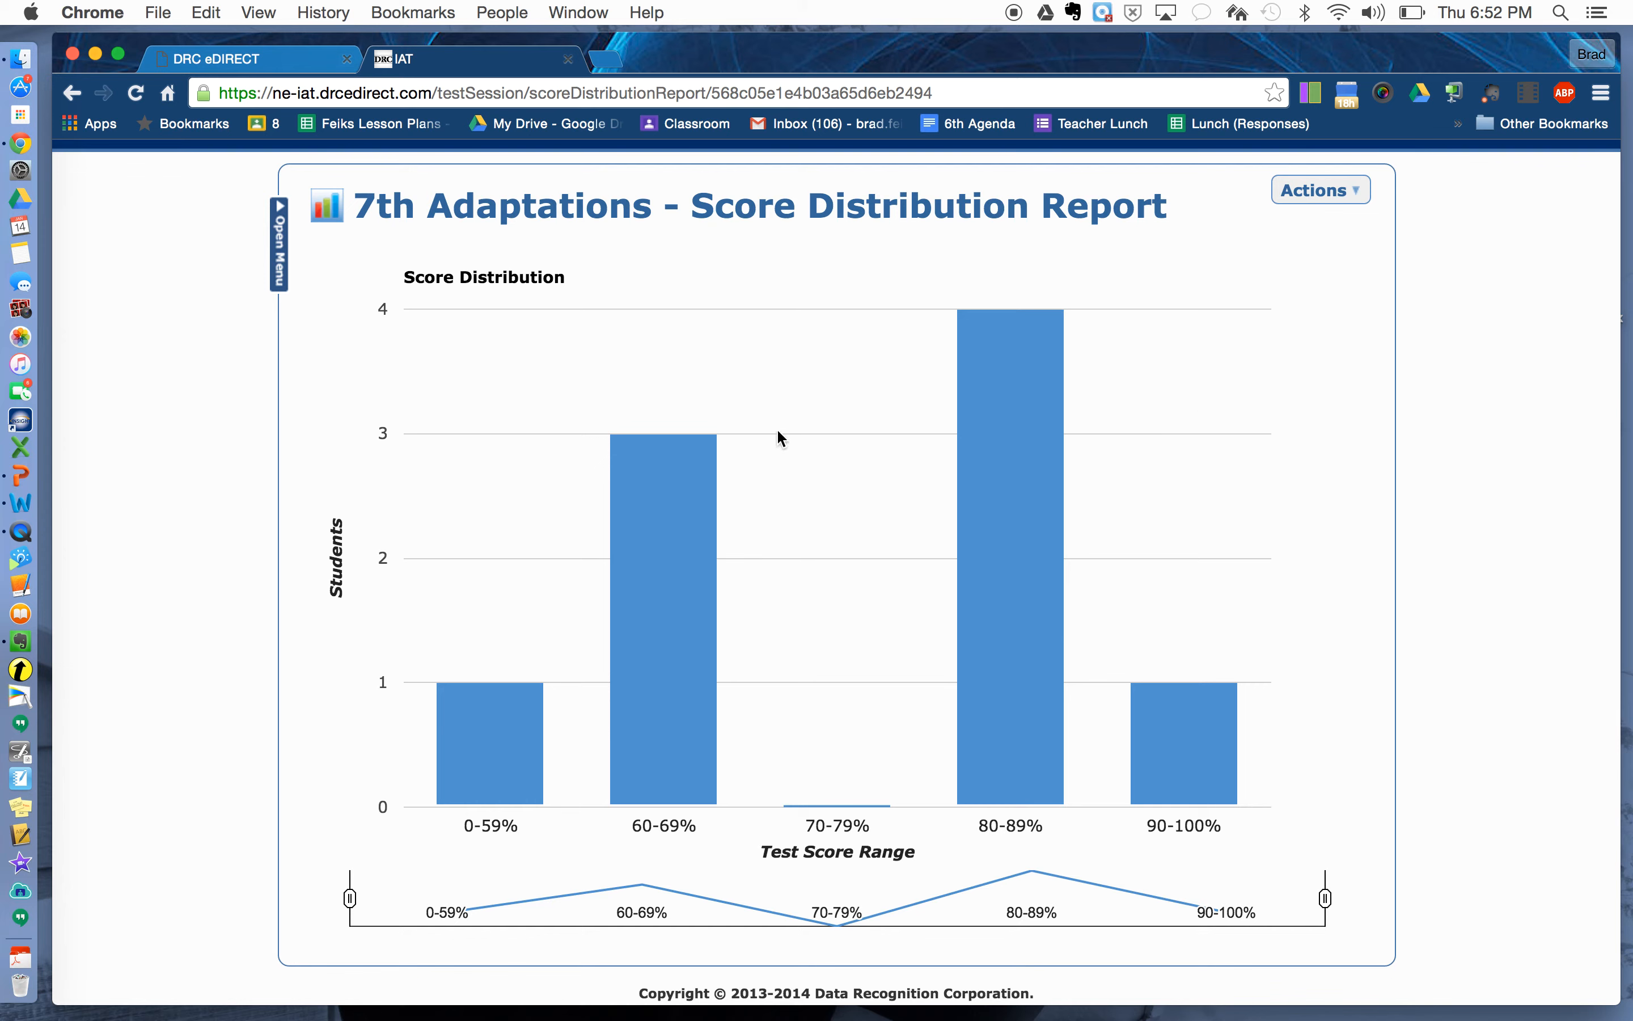
mouse_move(470, 736)
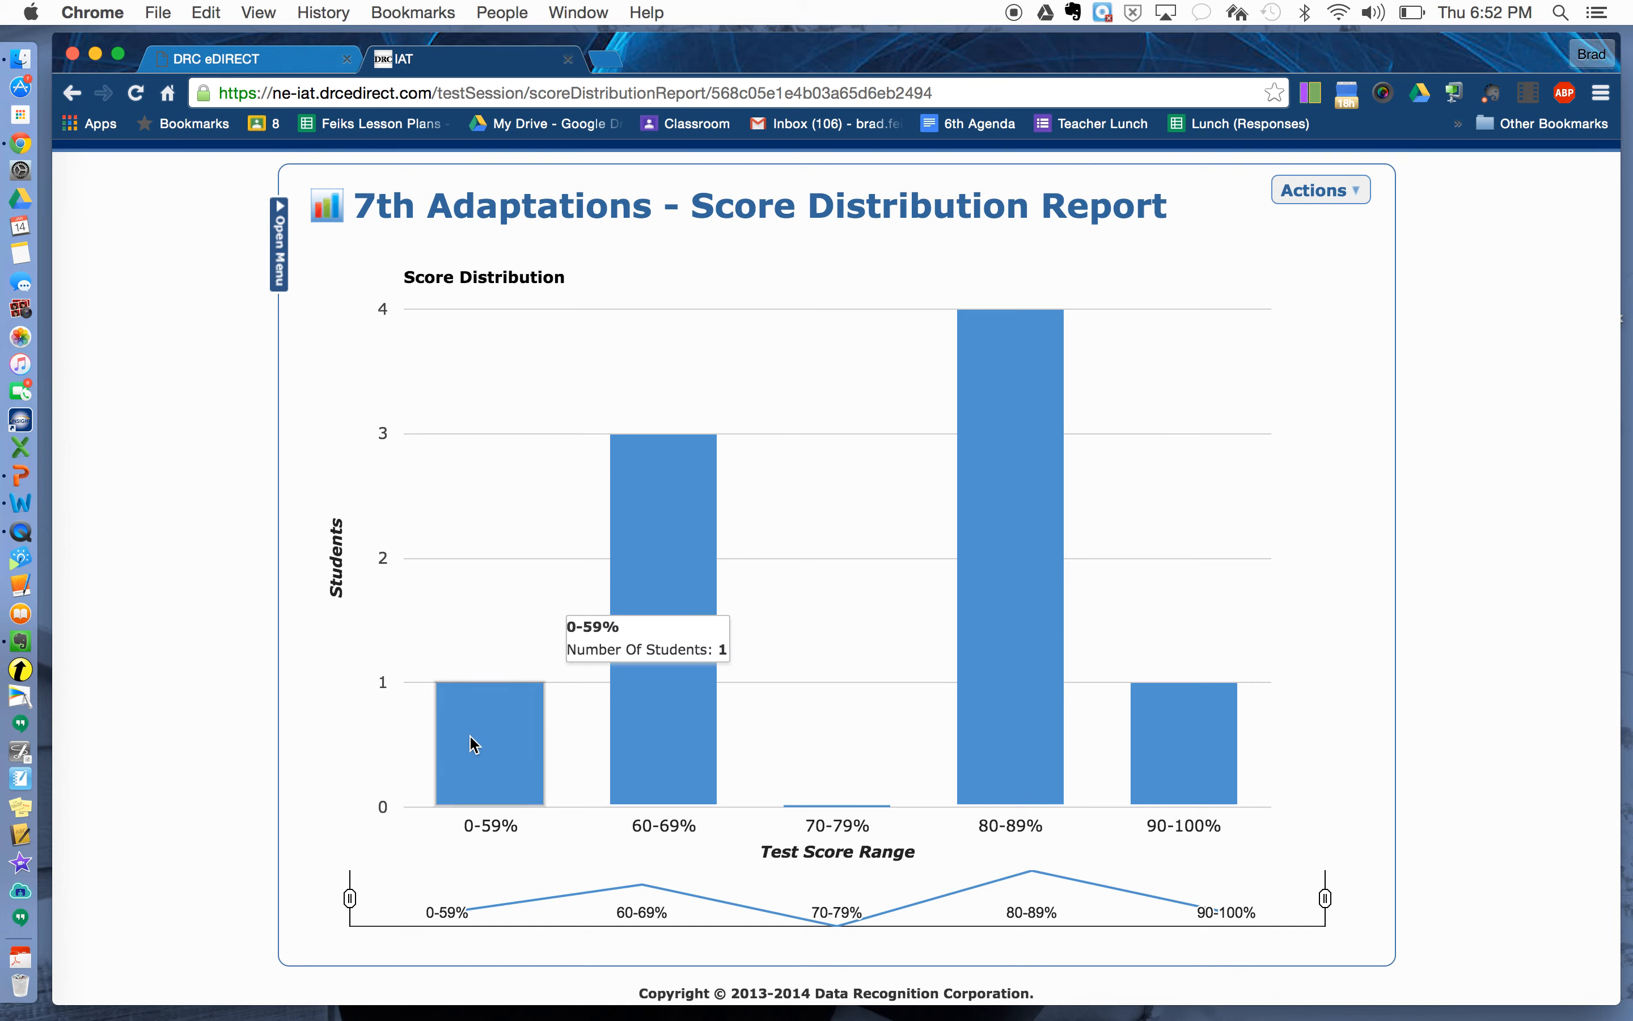
mouse_move(628, 705)
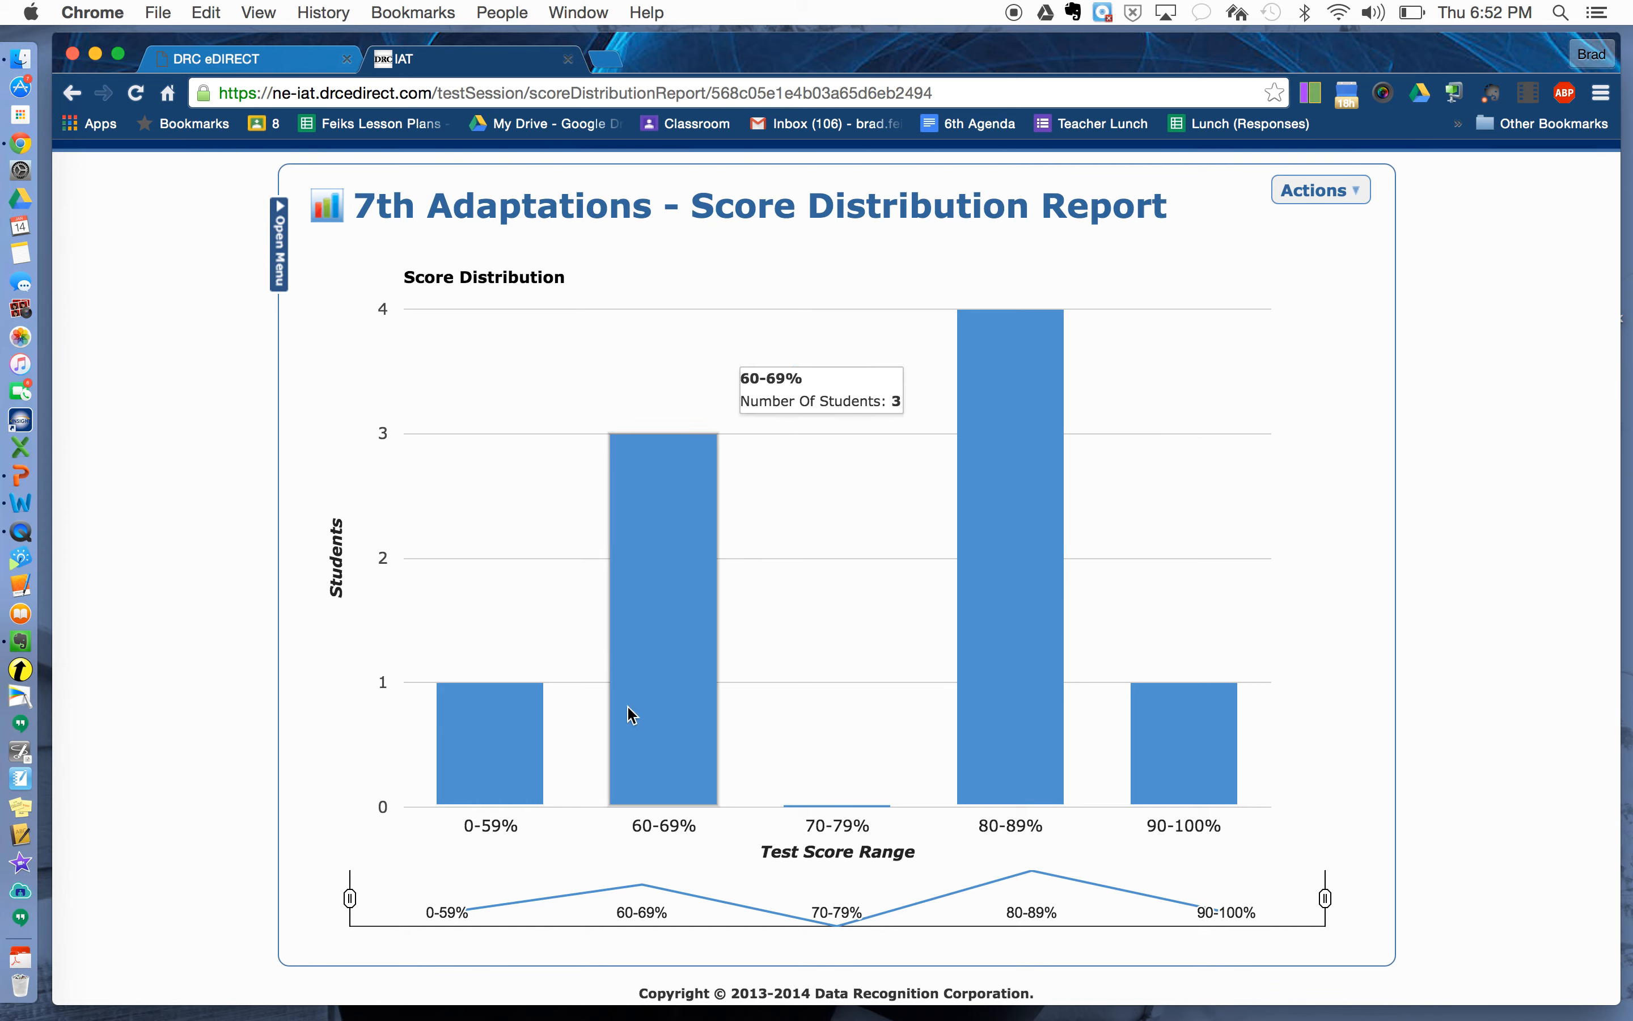
mouse_move(988, 682)
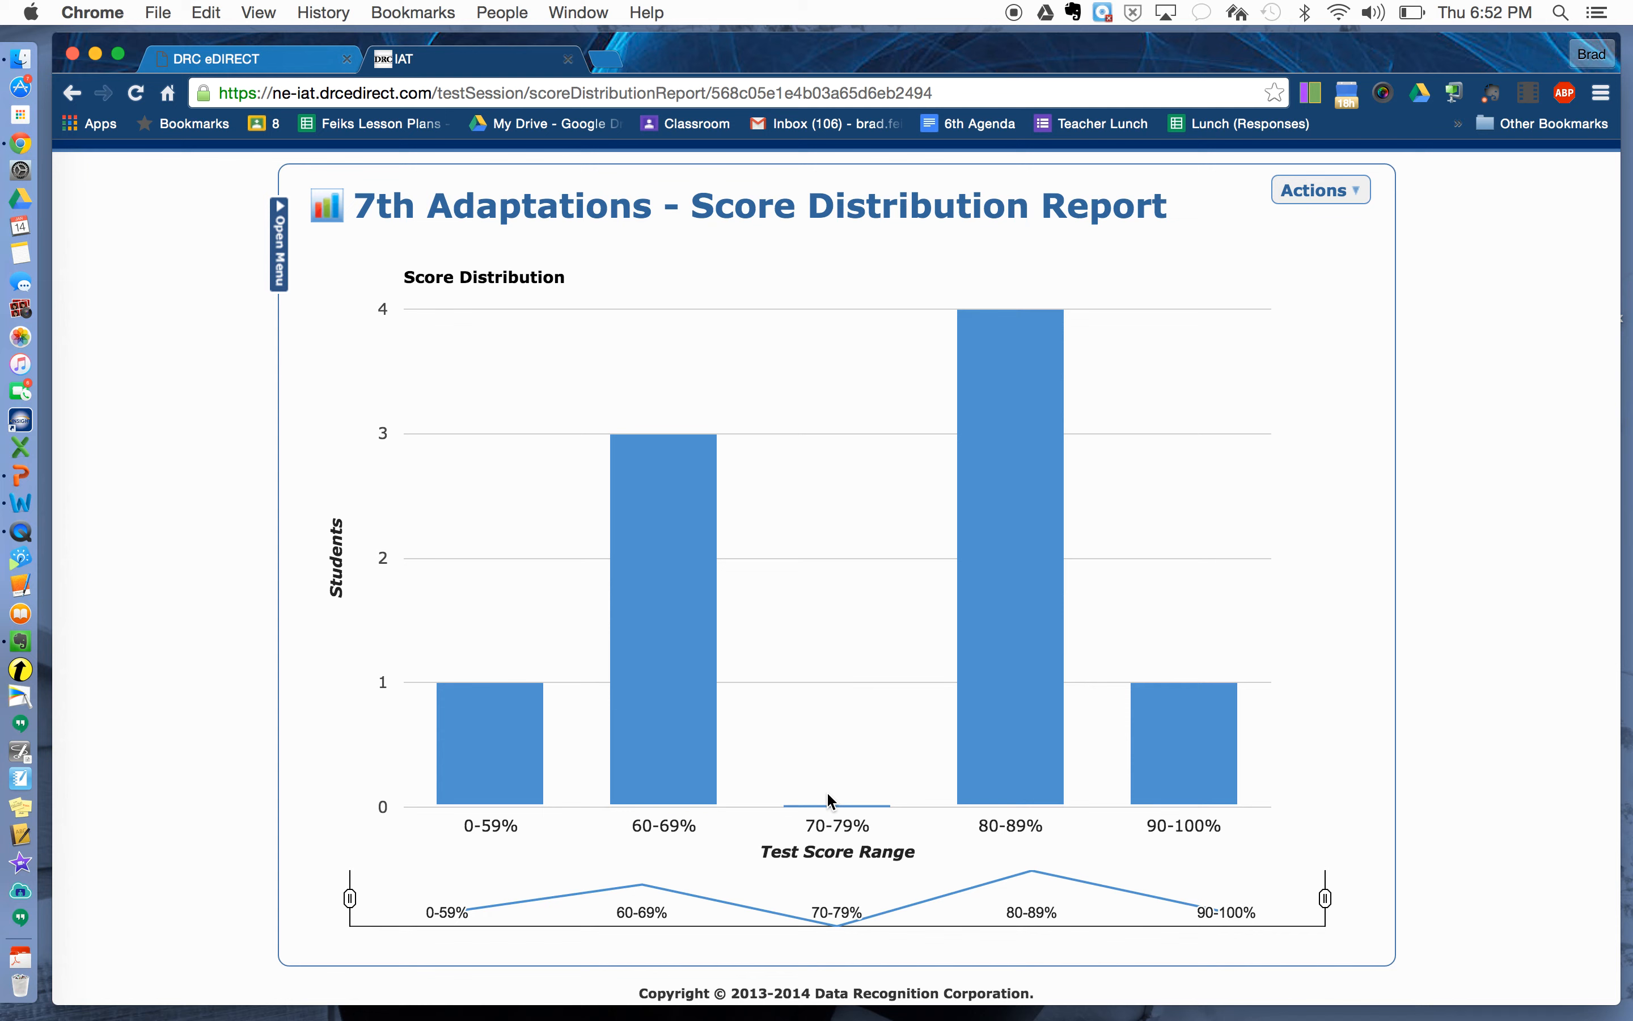
Display the Score Report for the 7th Adaptations session and review the student scores chart and the per-student item results table.
mouse_move(821, 810)
left_click(1316, 192)
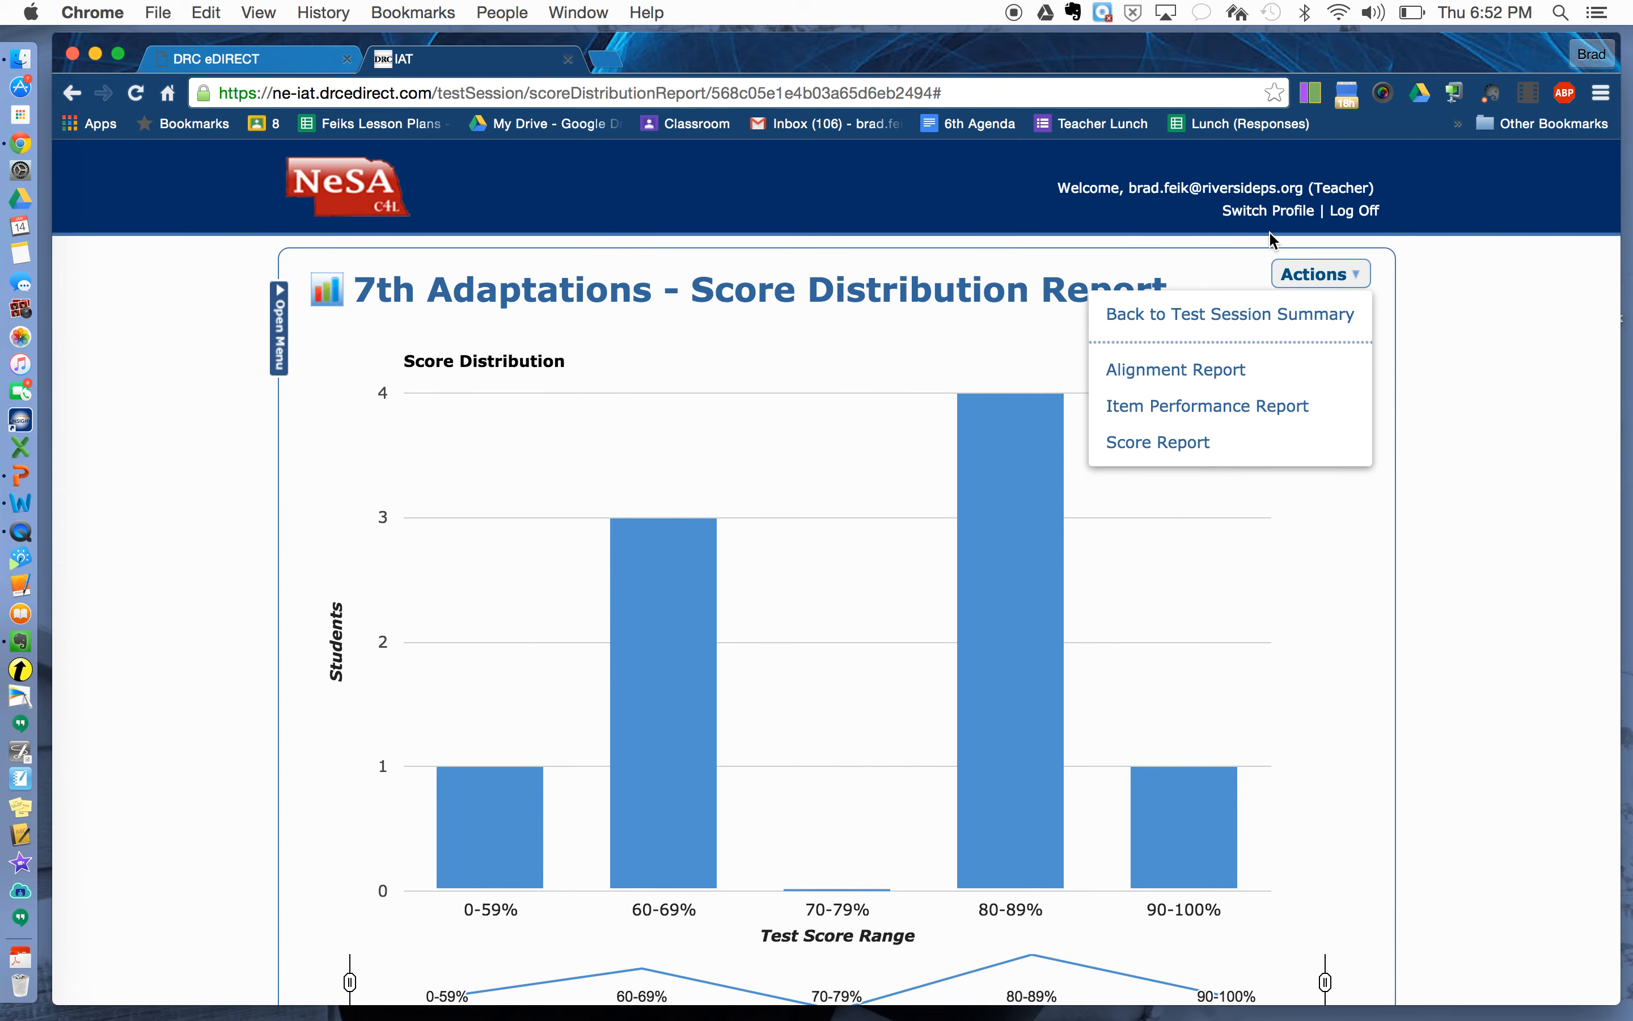
left_click(1174, 442)
scroll(1172, 438, "down", 10)
scroll(1171, 435, "up", 2)
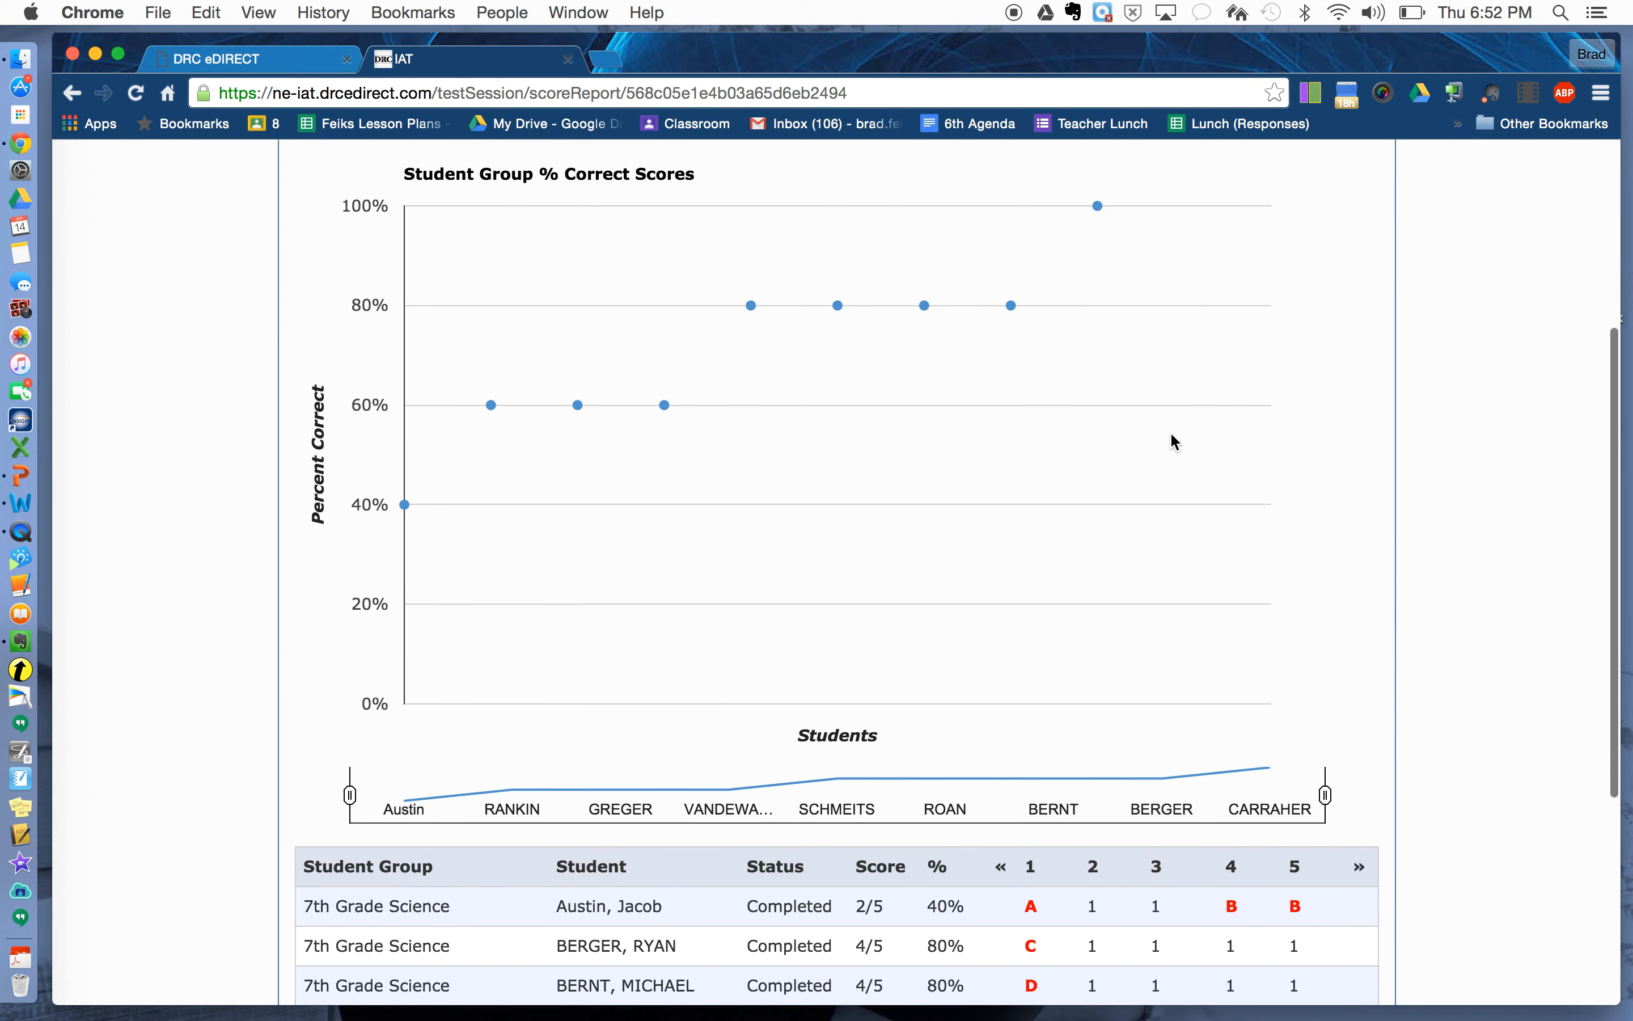
scroll(659, 397, "down", 8)
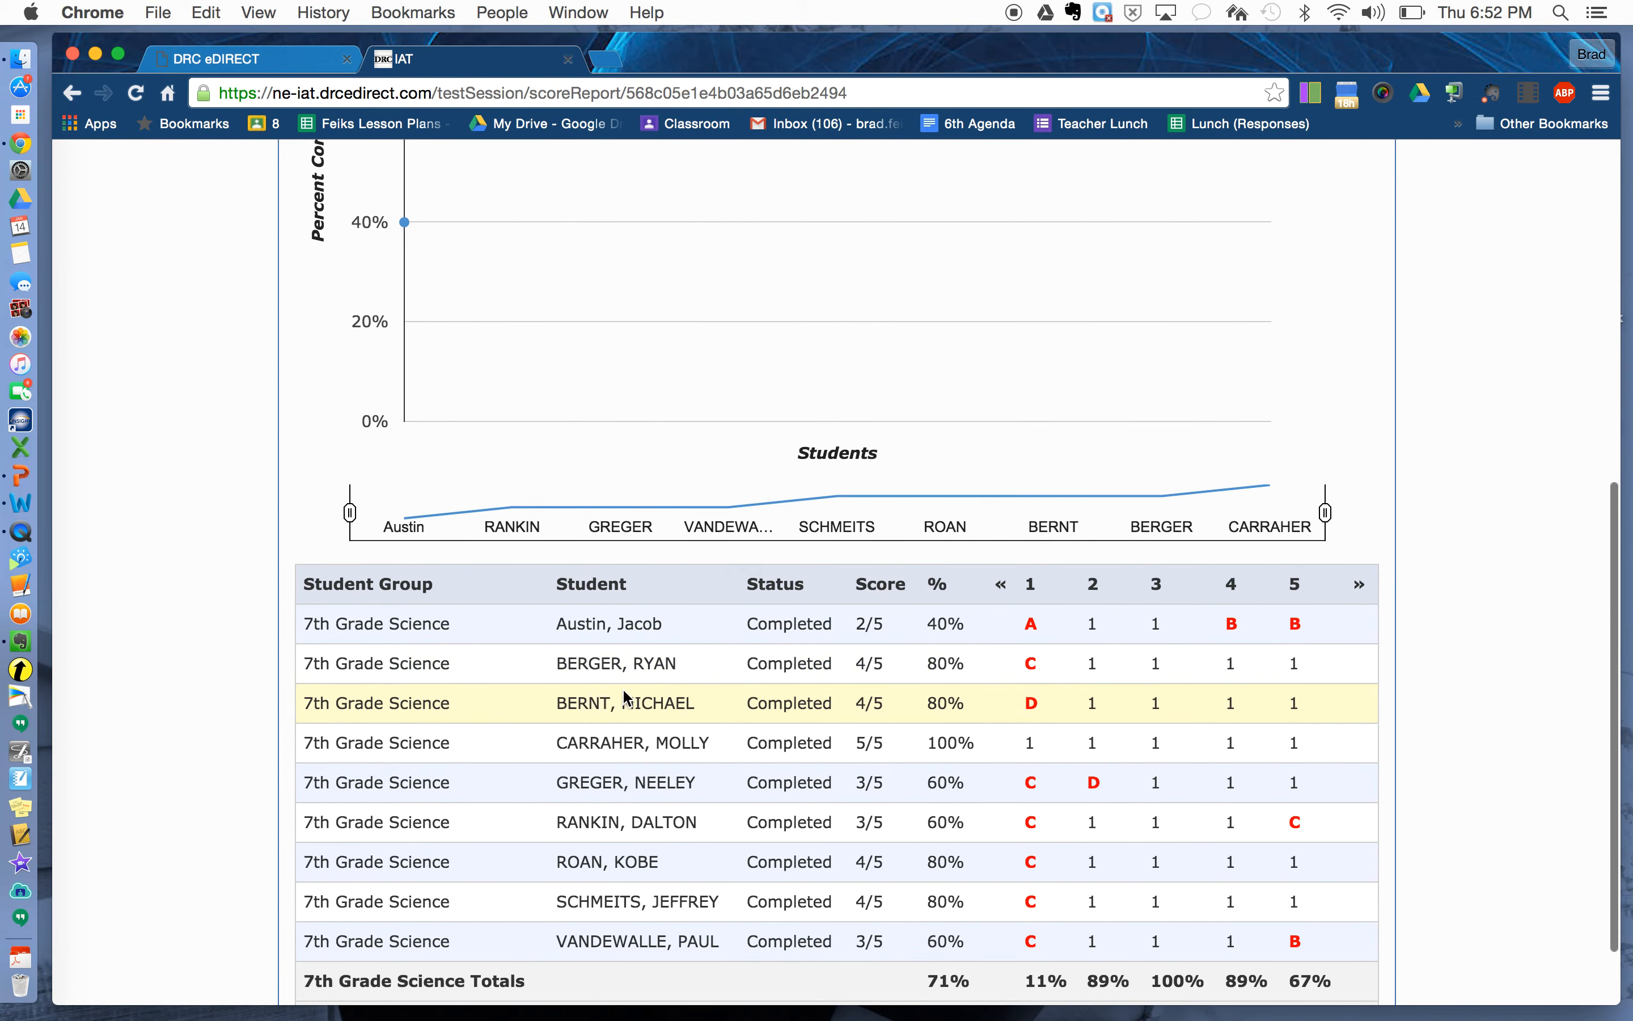
left_click(554, 674)
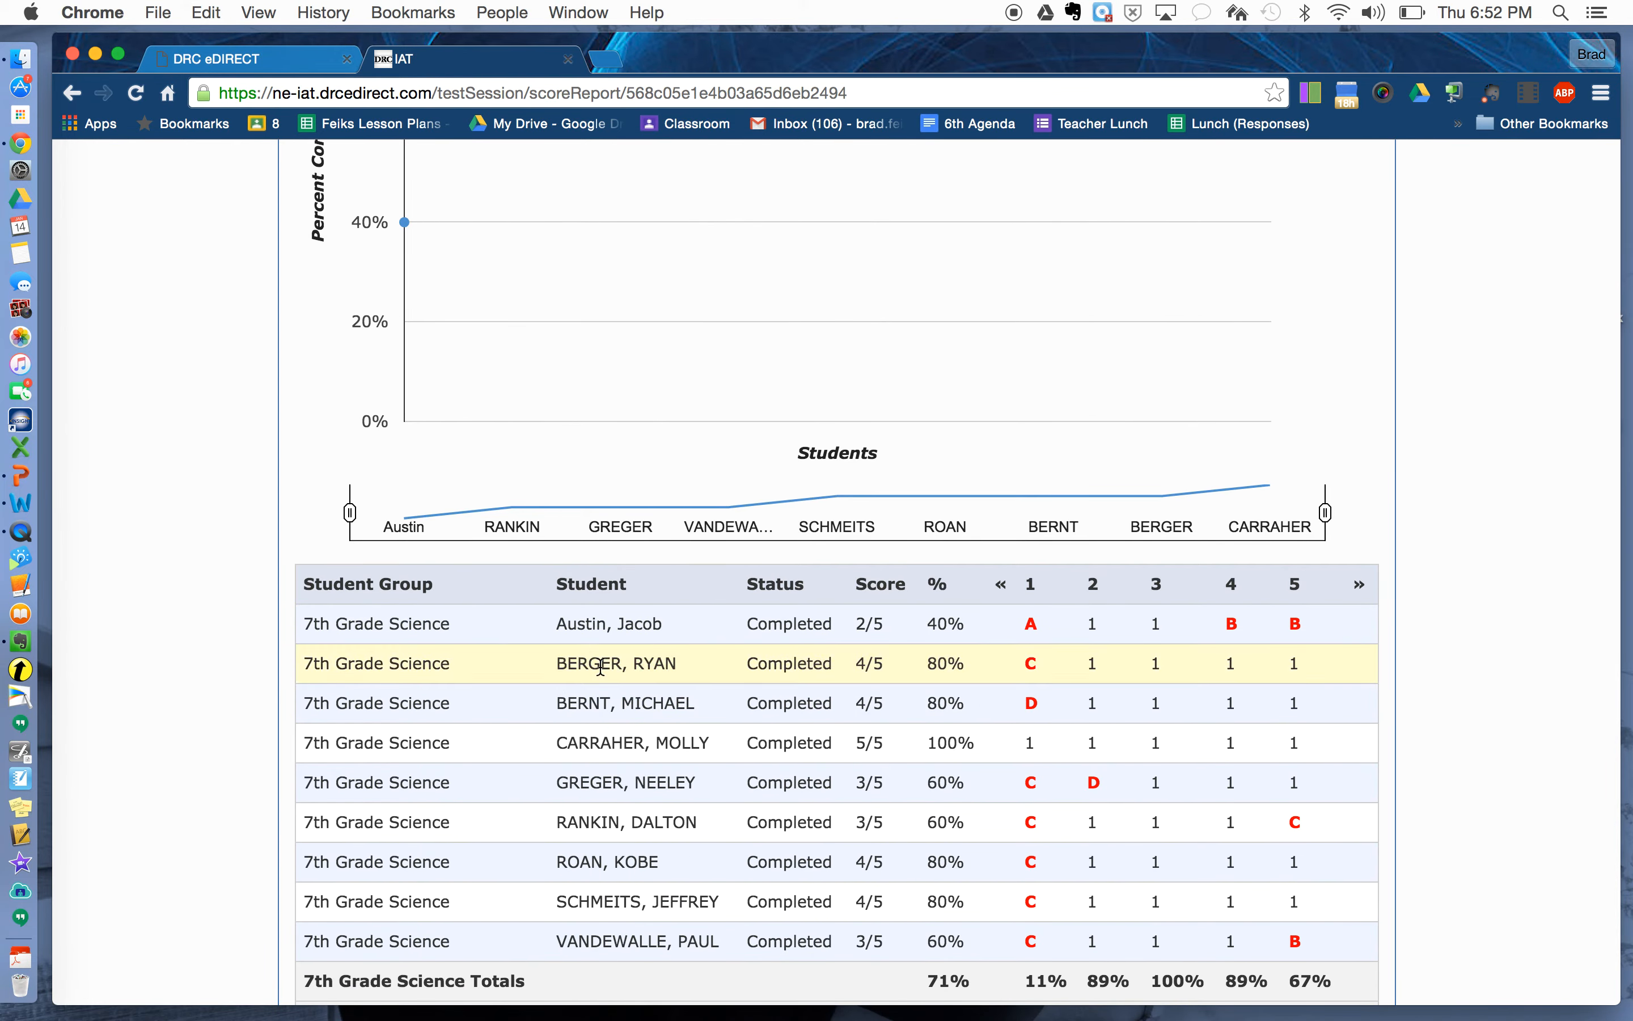
scroll(530, 670, "down", 2)
scroll(530, 669, "up", 18)
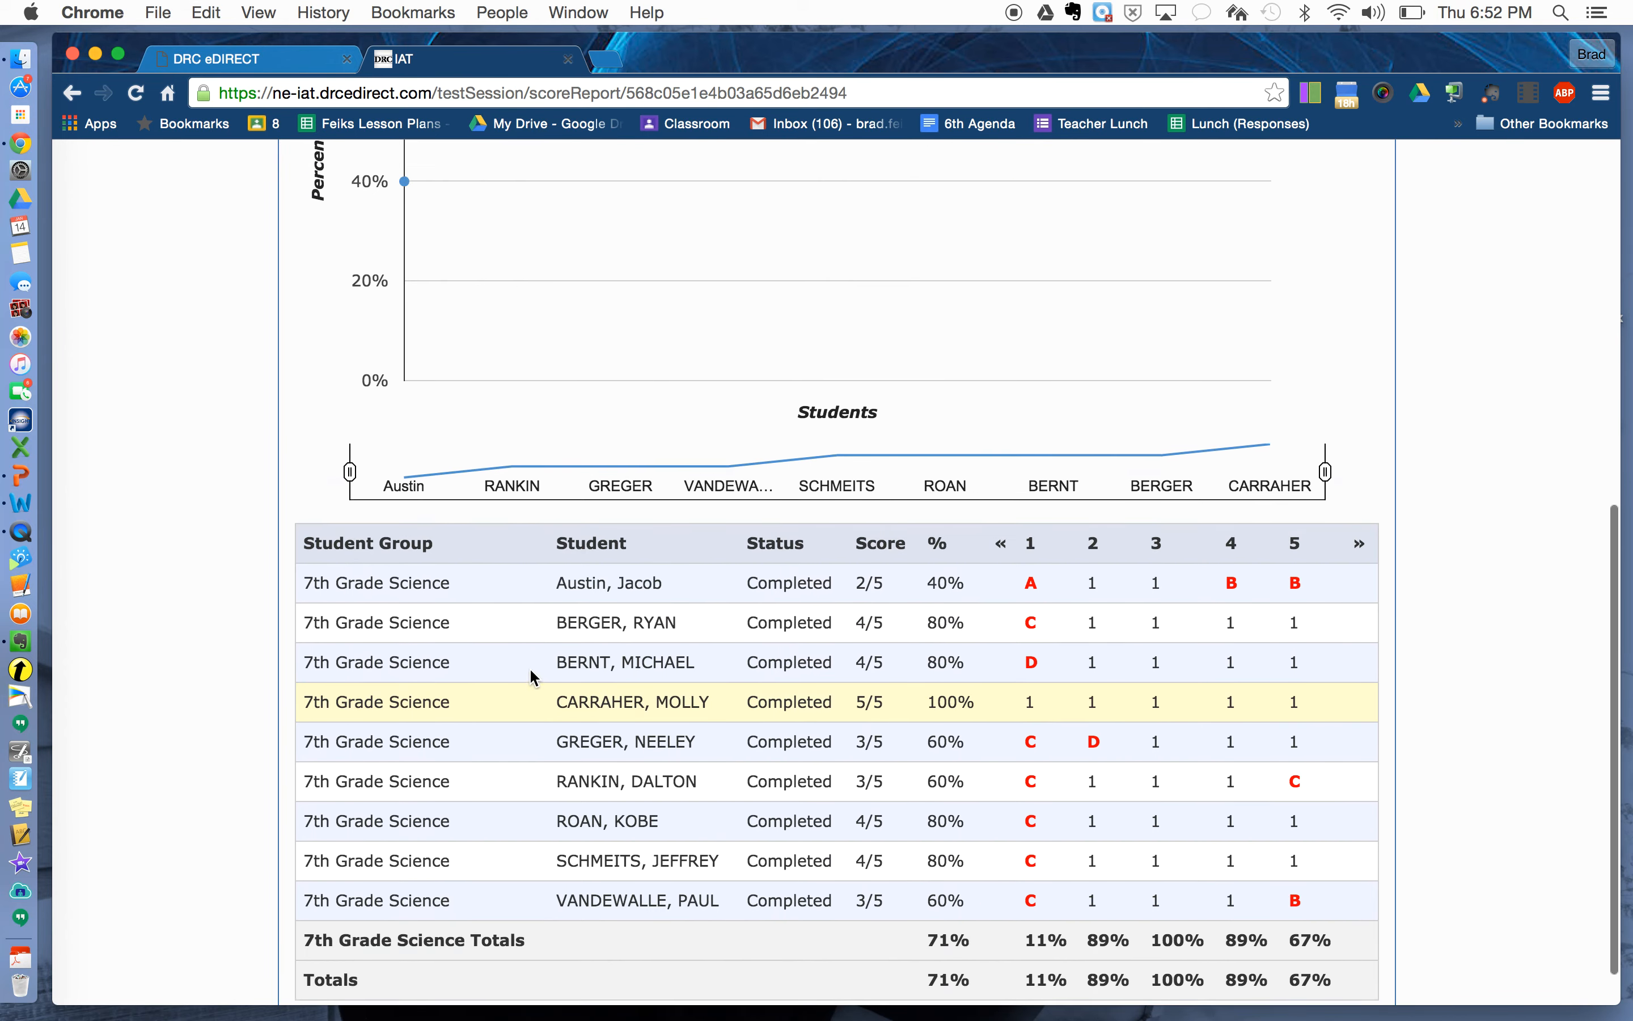
scroll(531, 670, "up", 1)
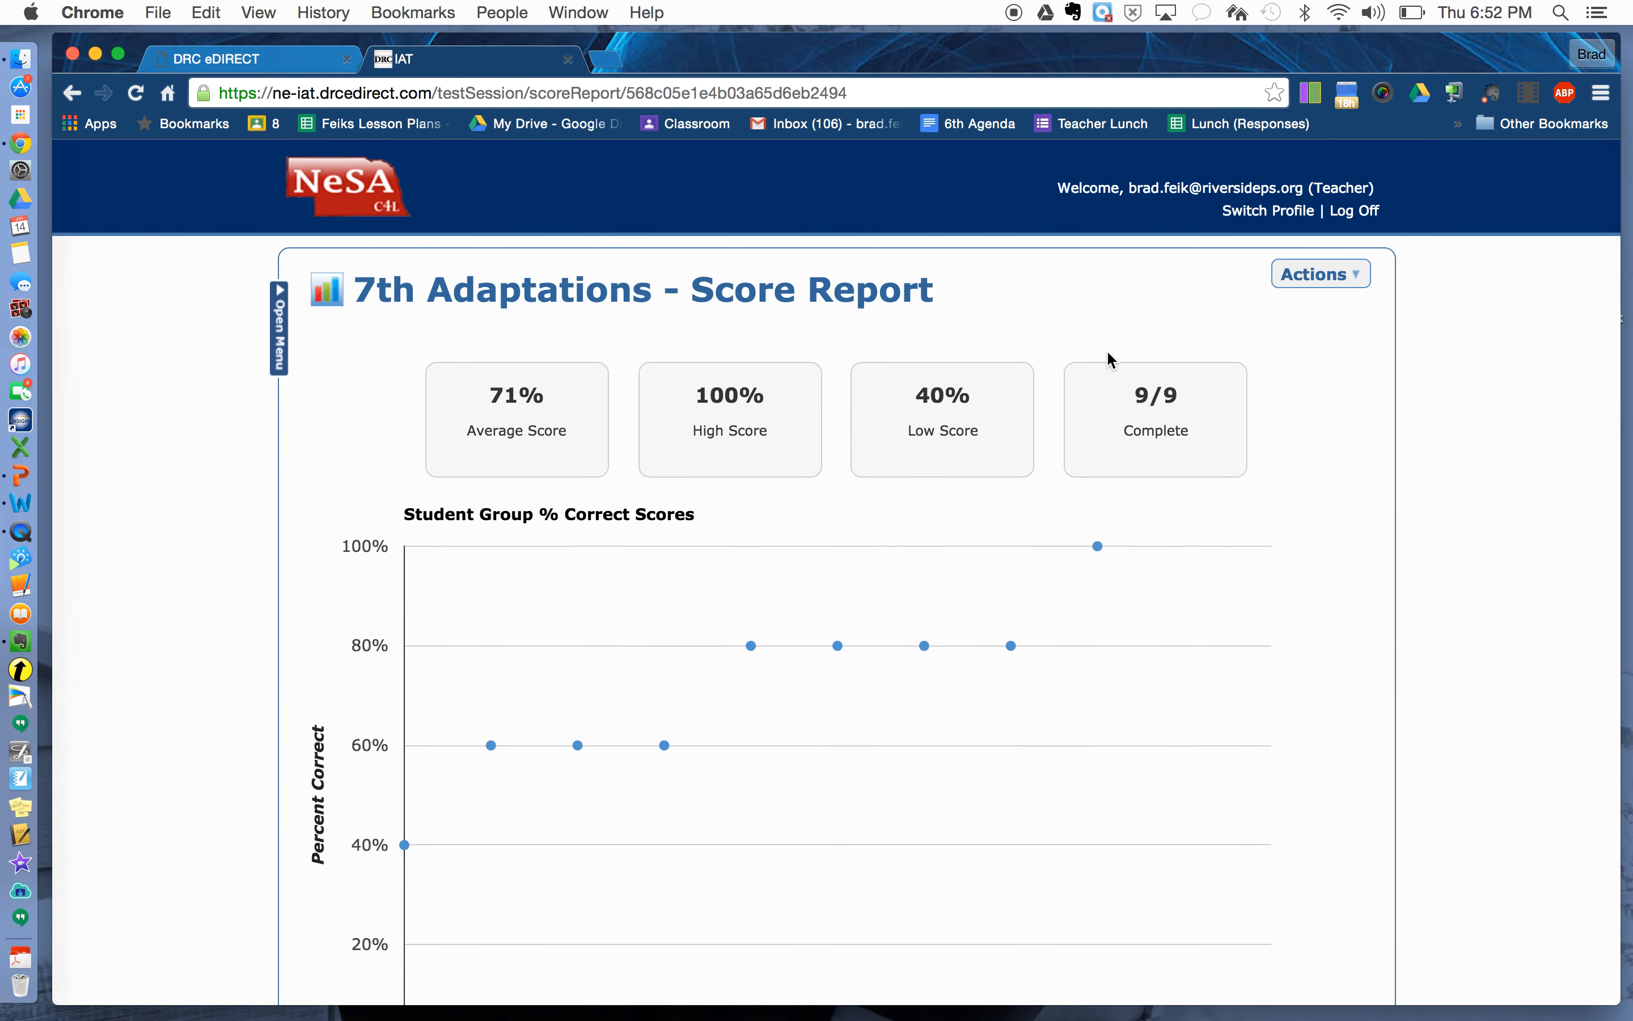